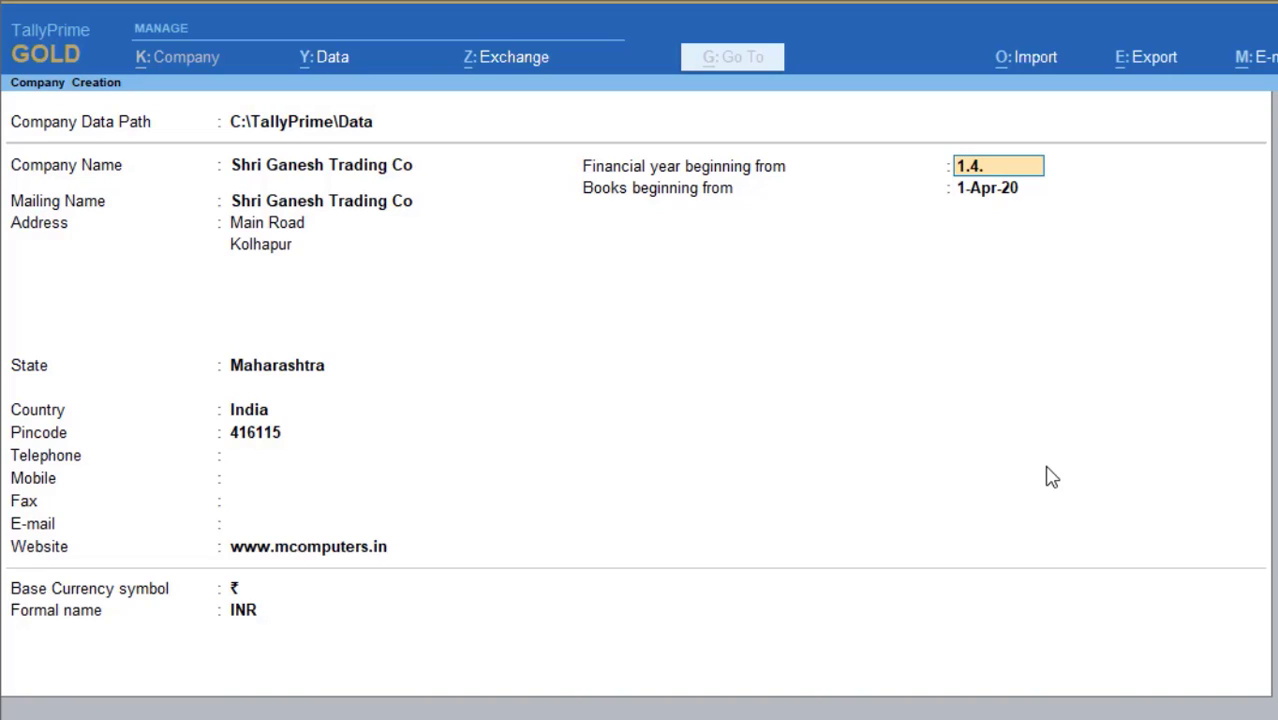
# Step: Set the financial year and books to begin from 1-Apr-18, keep the default currency, and create the company
pyautogui.write('2018')
pyautogui.press('Return')
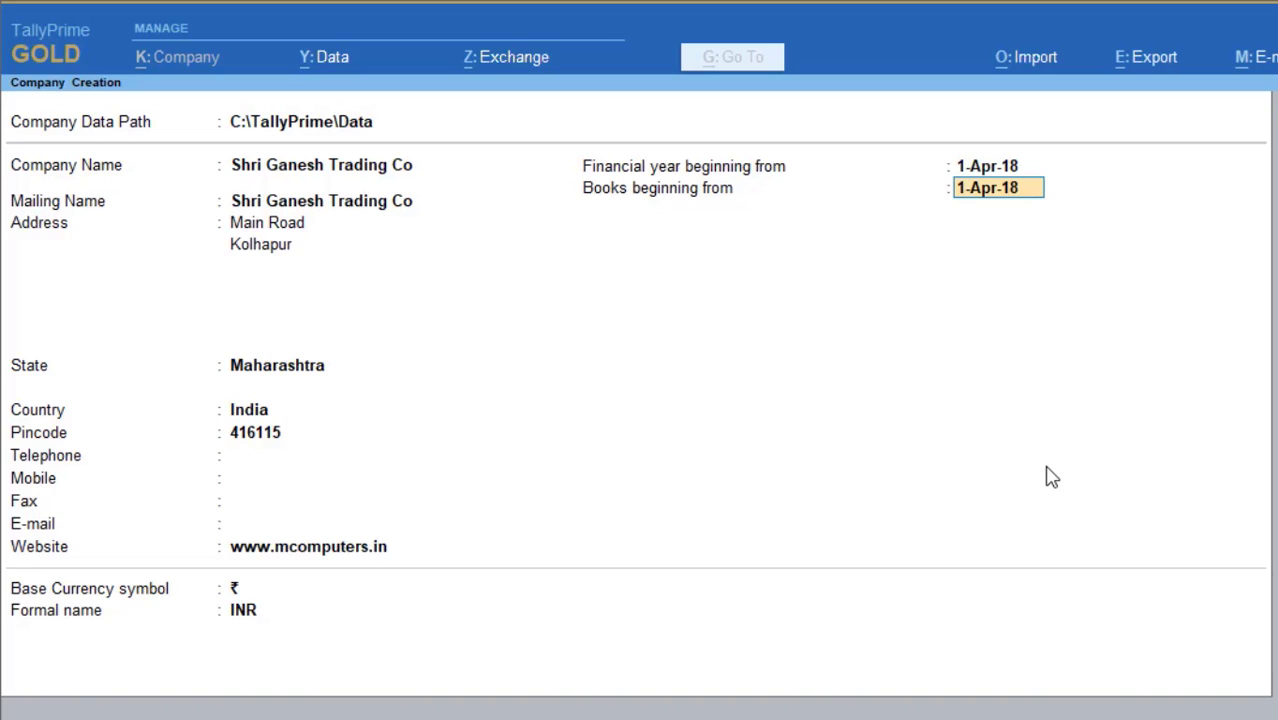
pyautogui.press('Return')
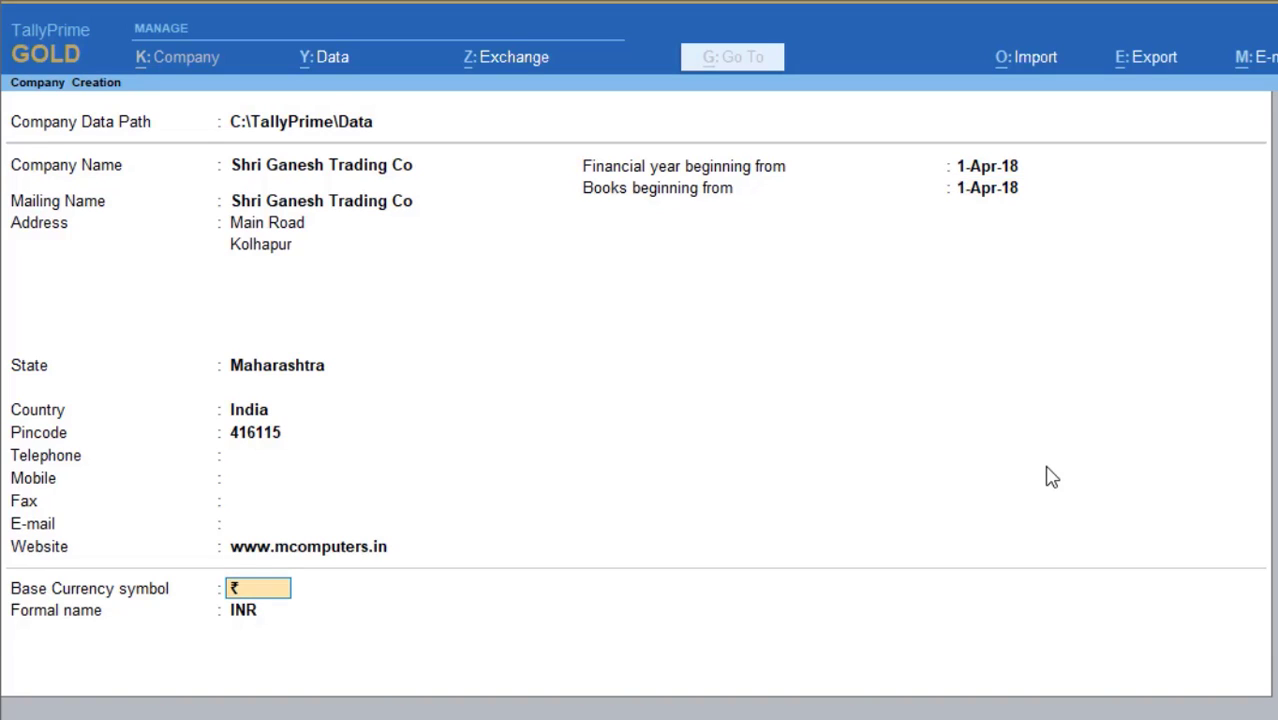
pyautogui.press('Return')
pyautogui.press('Return')
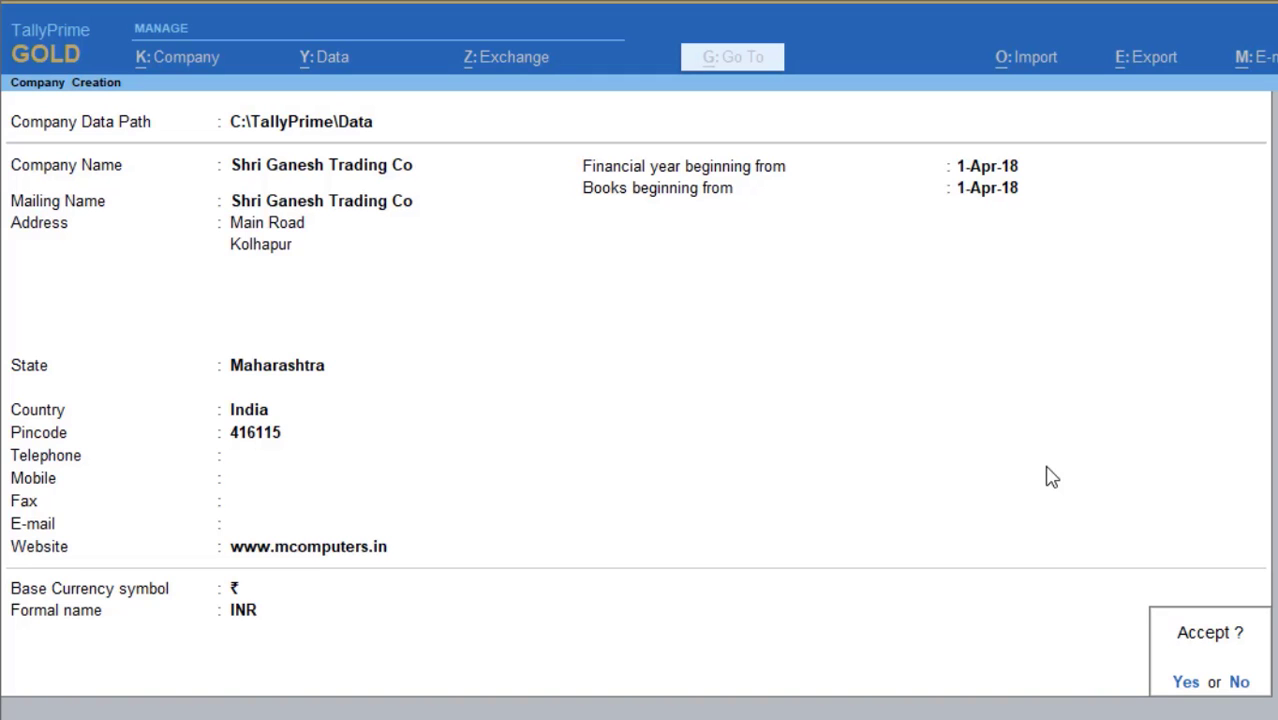
pyautogui.press('Return')
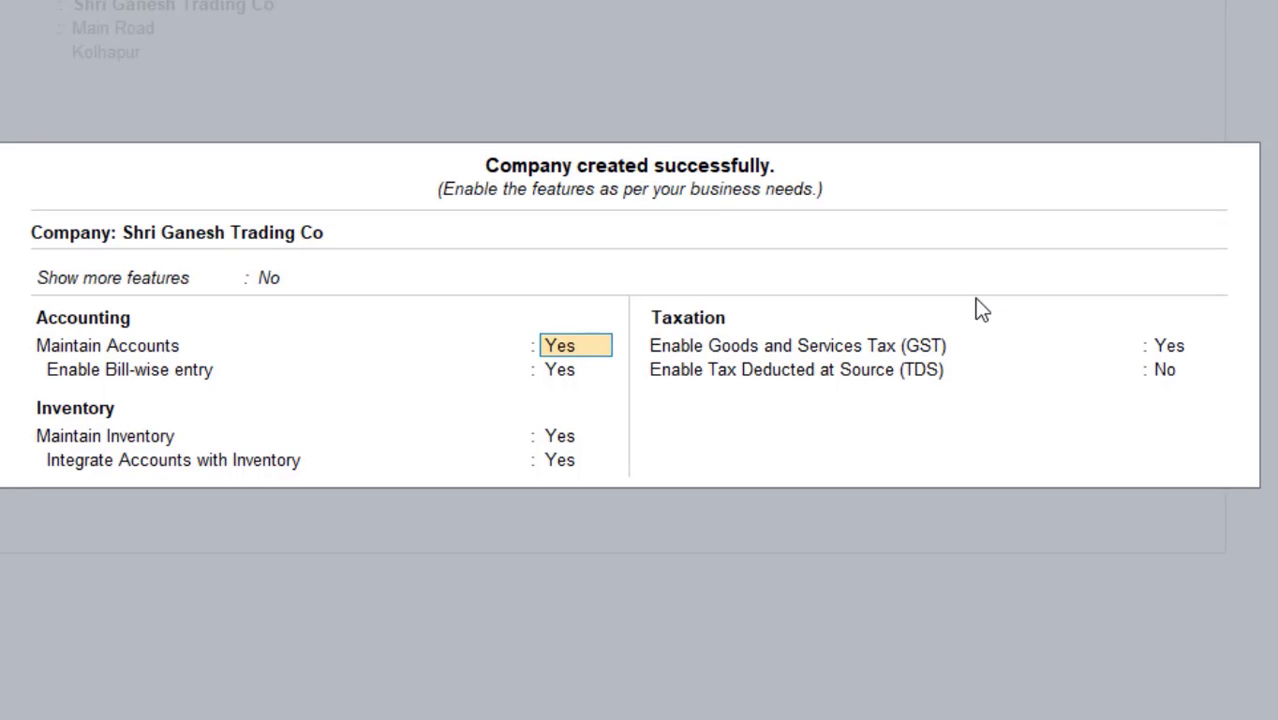
# Step: Keep accounts and bill-wise entry enabled for the company and set Maintain Inventory to No
pyautogui.press('Return')
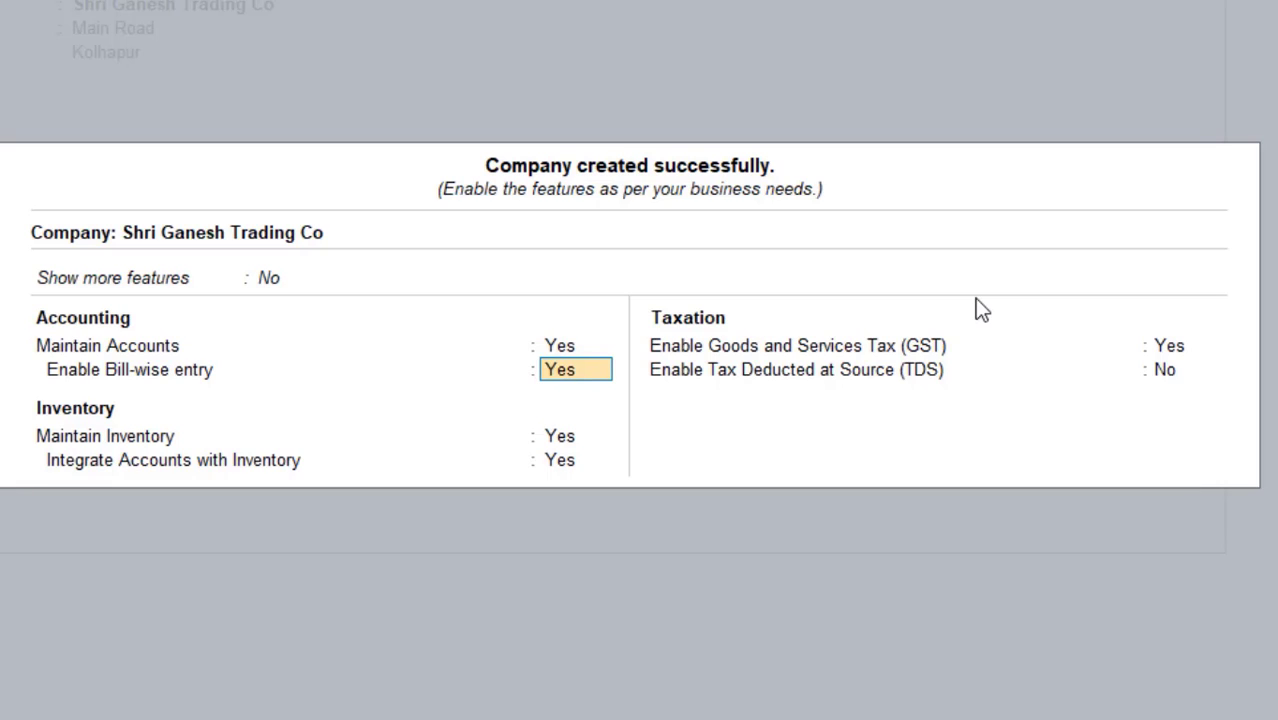
pyautogui.press('Return')
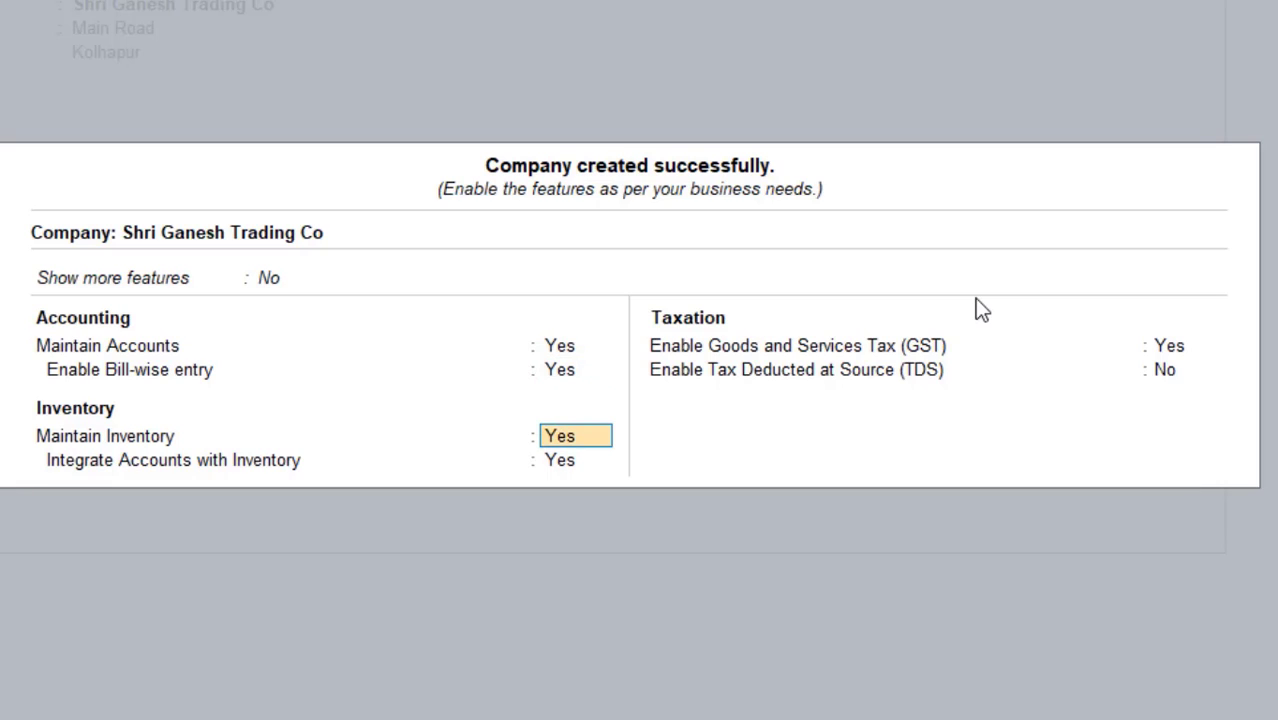
pyautogui.write('no')
pyautogui.press('Return')
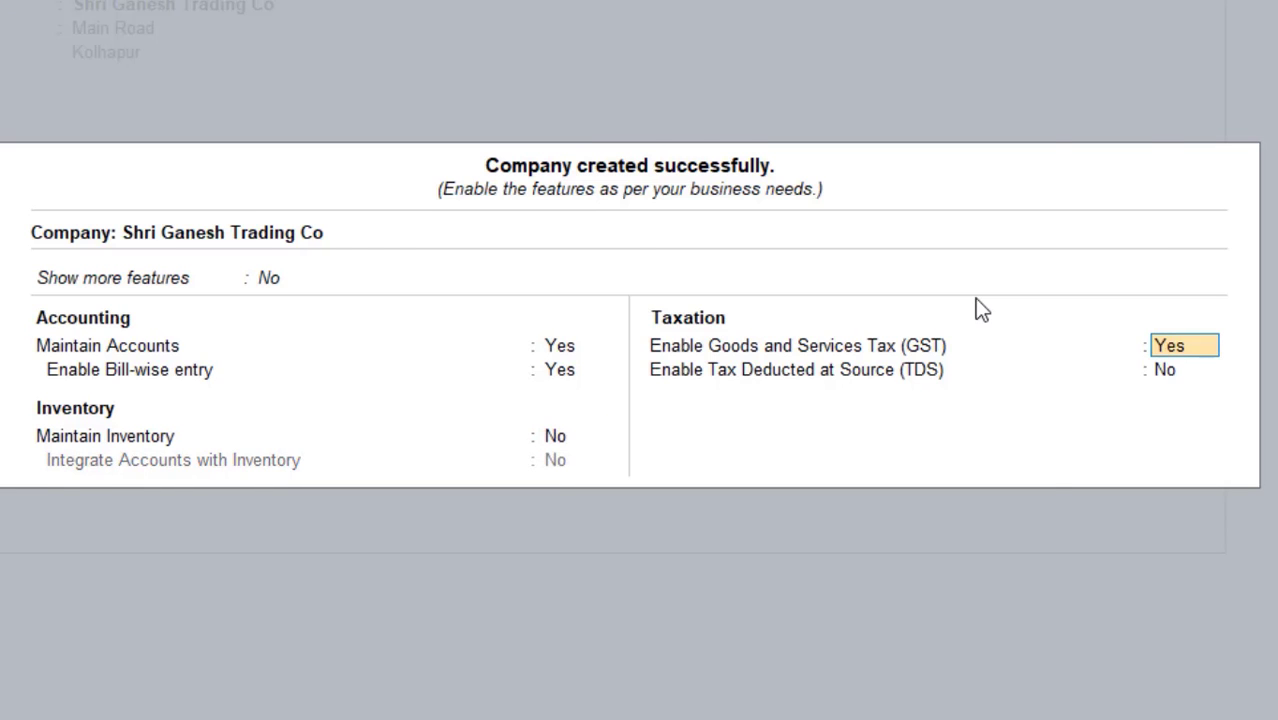
pyautogui.press('Return')
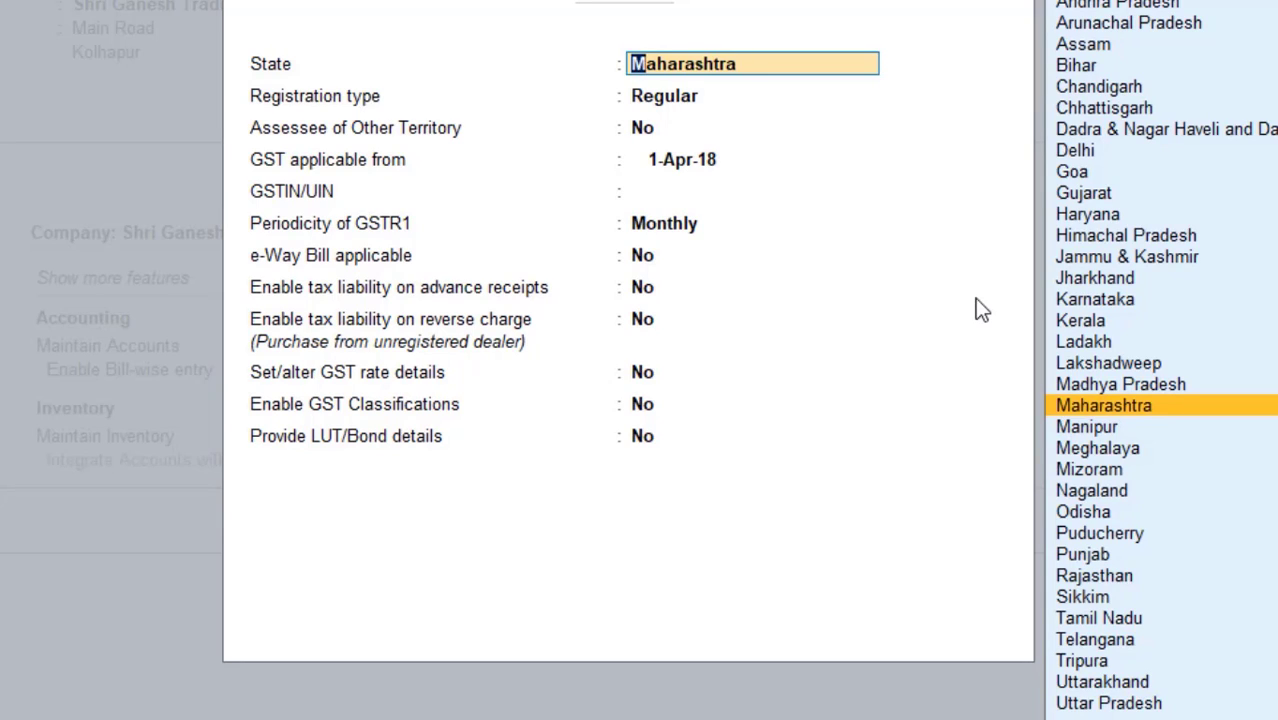
pyautogui.press('BackSpace')
pyautogui.press('Escape')
pyautogui.press('y')
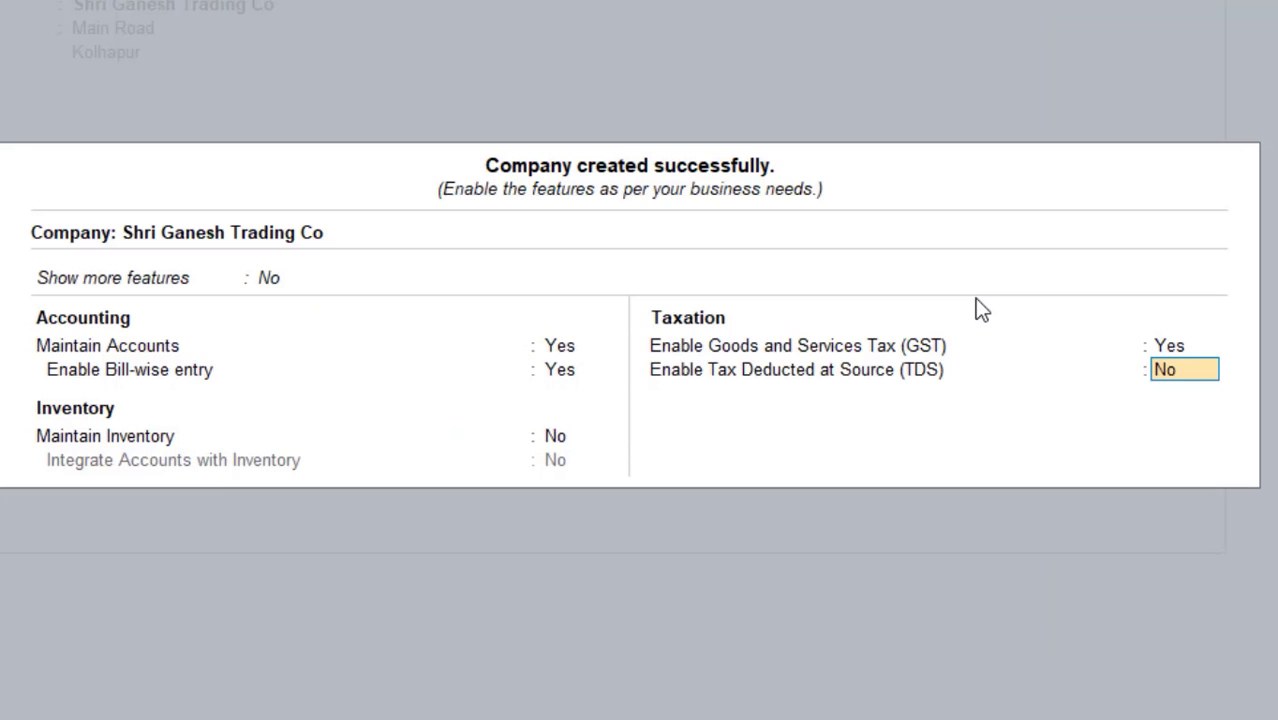
# Step: Set Goods and Services Tax (GST) to No, keep TDS at No, and save the company features
pyautogui.press('Up')
pyautogui.write('n')
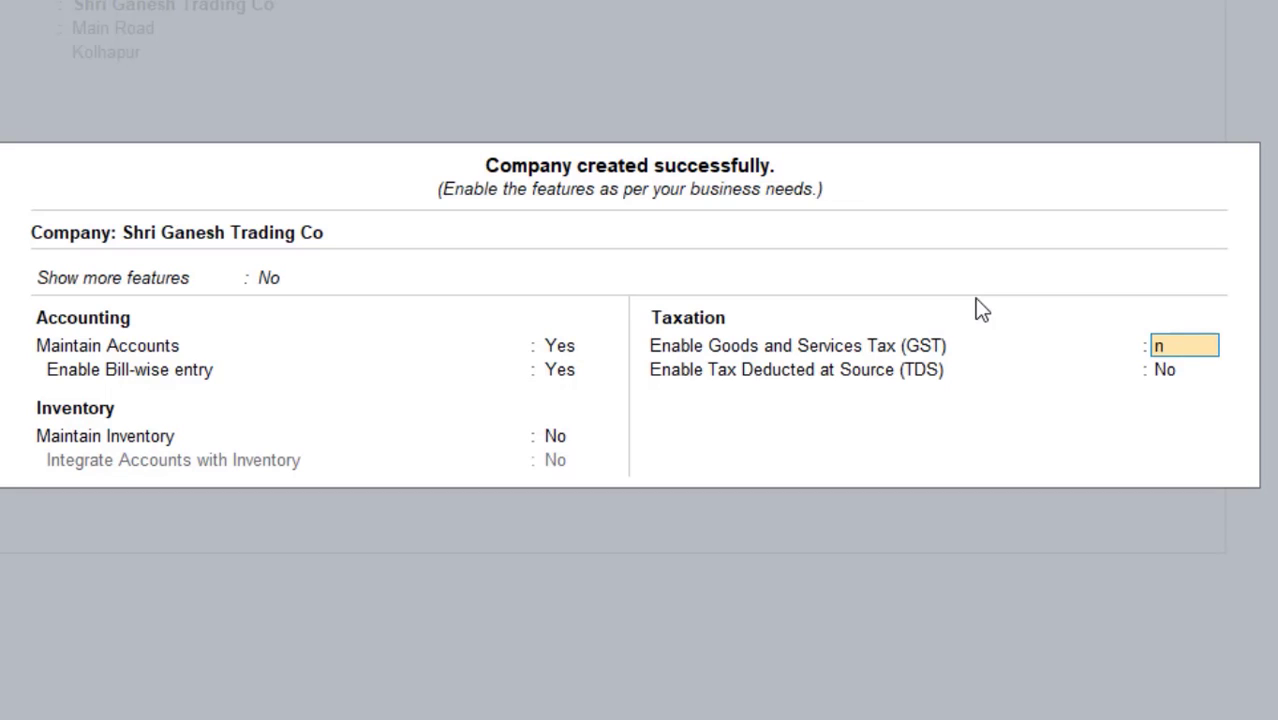
pyautogui.press('Return')
pyautogui.press('Return')
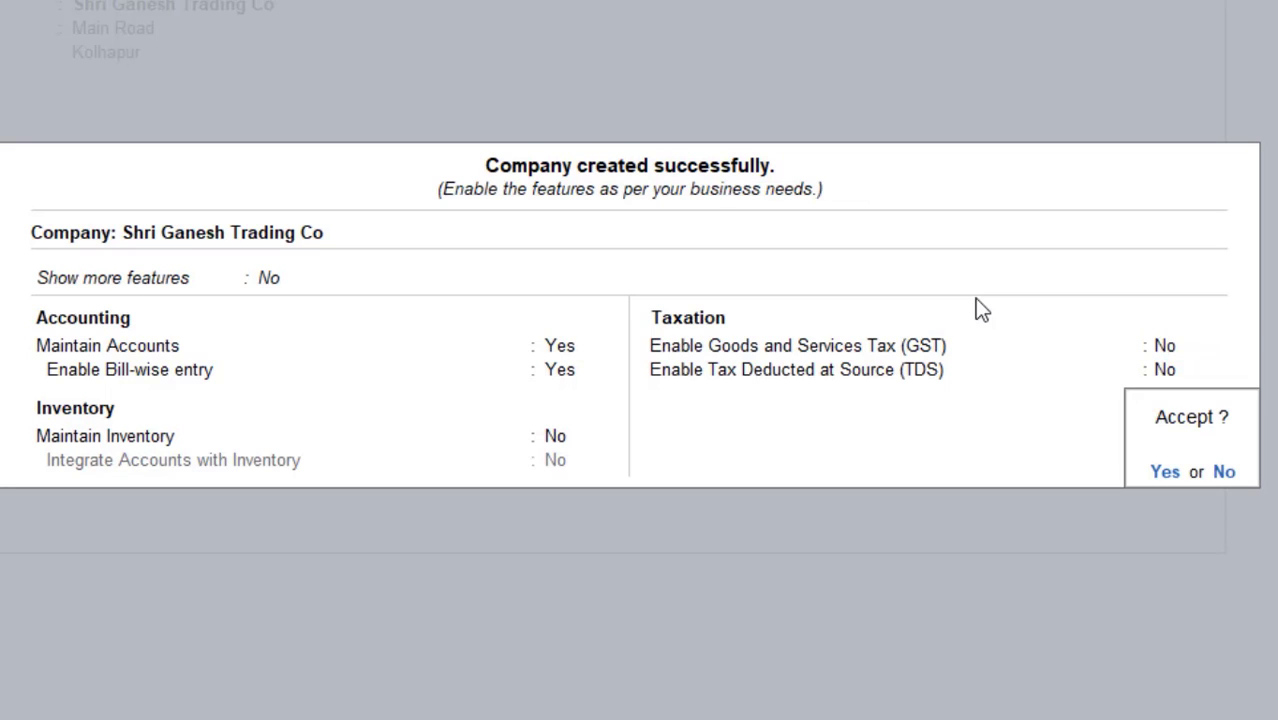
pyautogui.press('y')
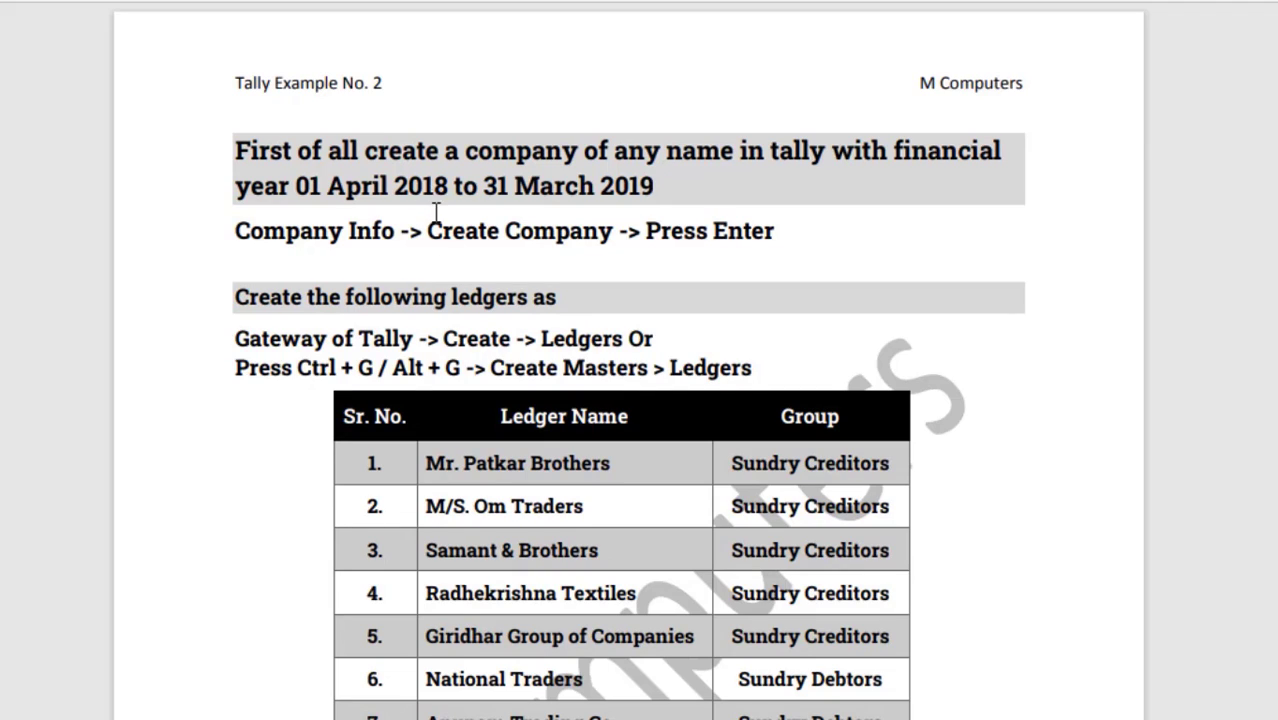
# Step: Read the ledger list with its groups and the credit purchase and sales entries in the Tally Example No. 2 document
pyautogui.scroll(-5, 540, 420)
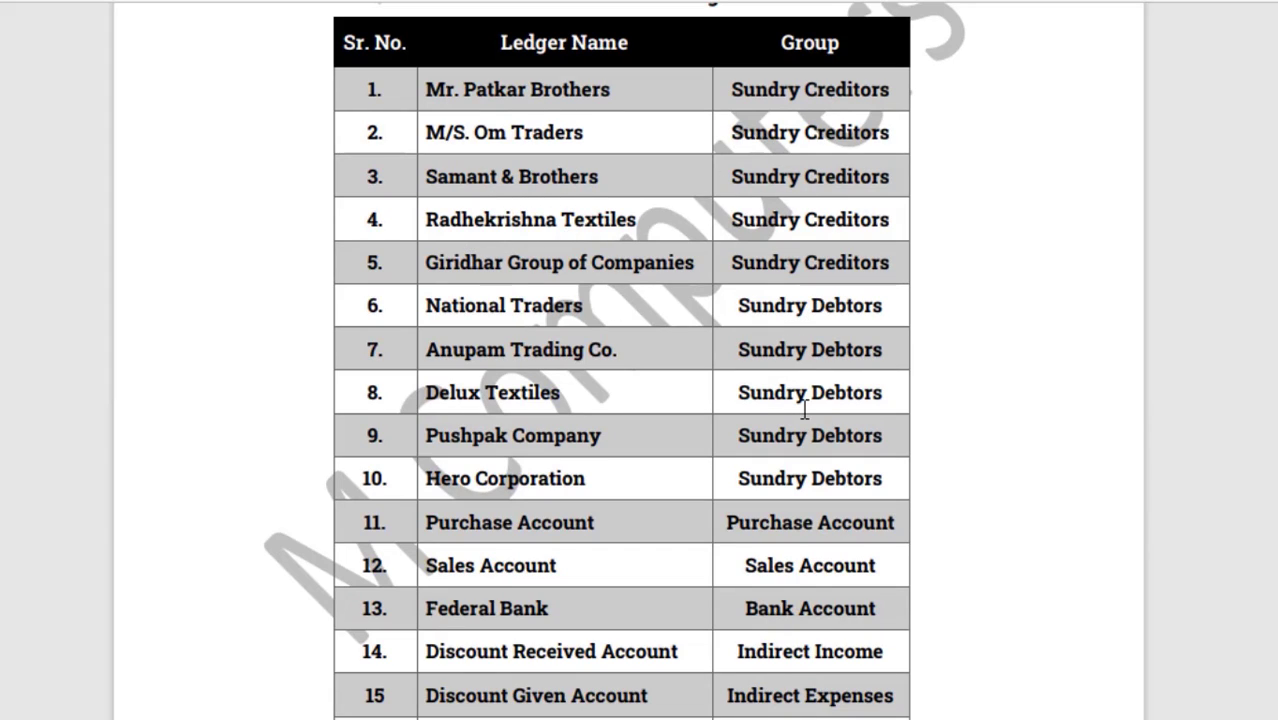
pyautogui.scroll(-2, 818, 537)
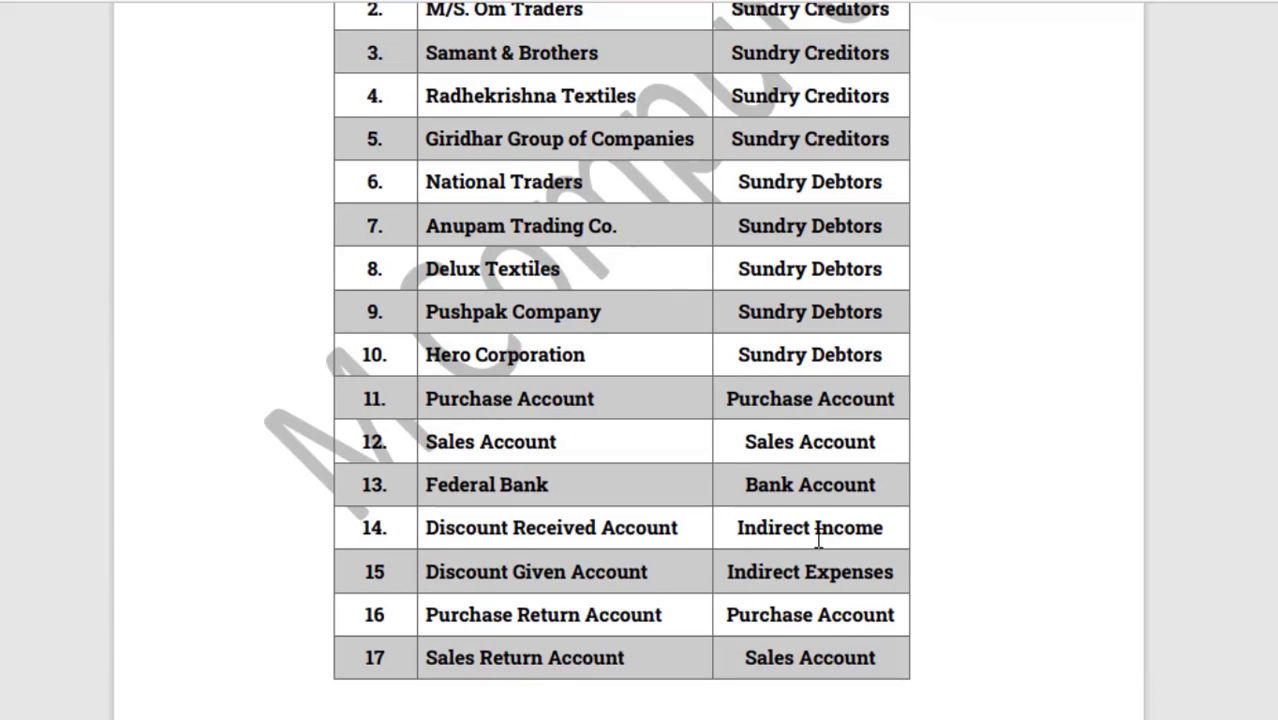
pyautogui.scroll(-3, 817, 538)
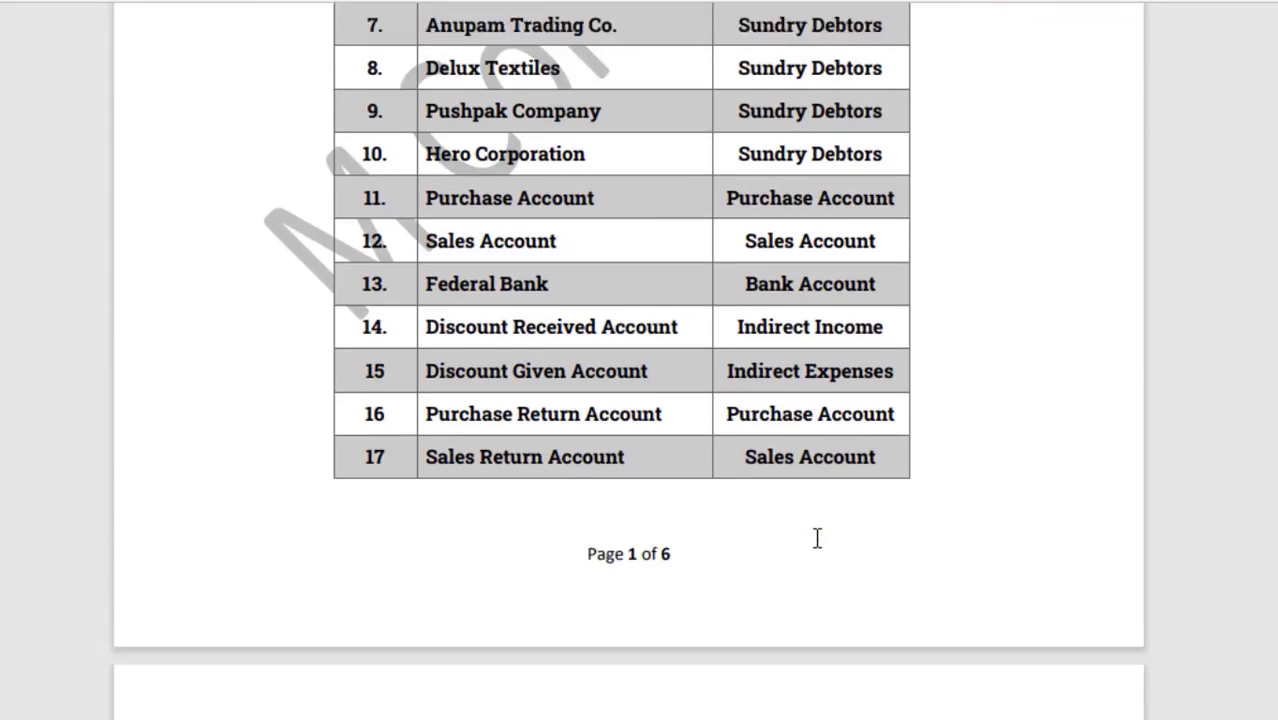
pyautogui.scroll(-10, 817, 538)
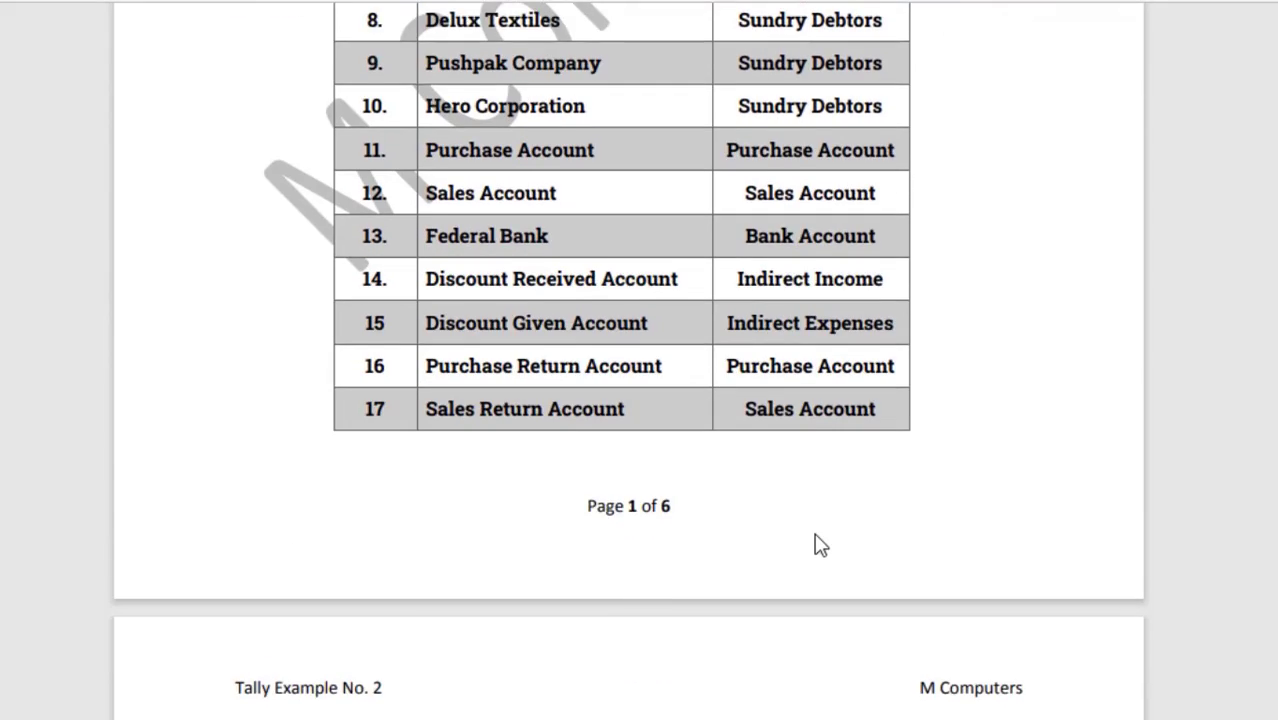
pyautogui.scroll(-5, 810, 531)
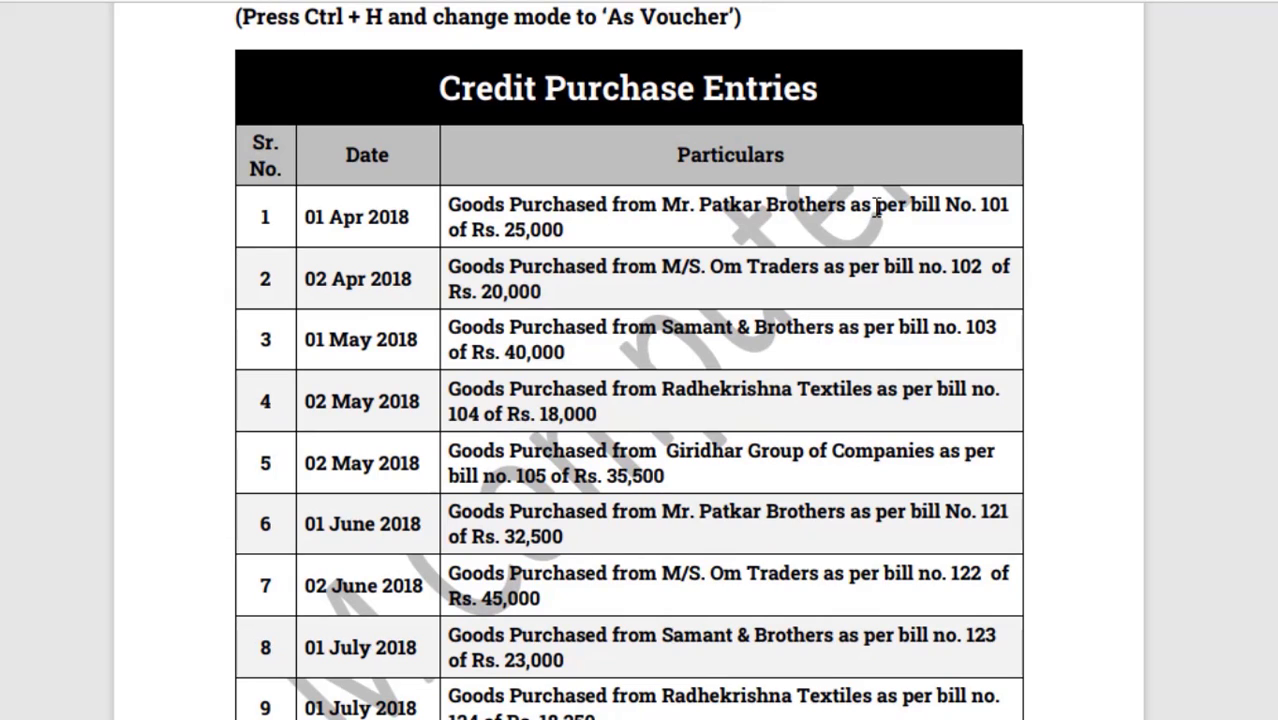
pyautogui.moveTo(899, 205); pyautogui.dragTo(956, 266)
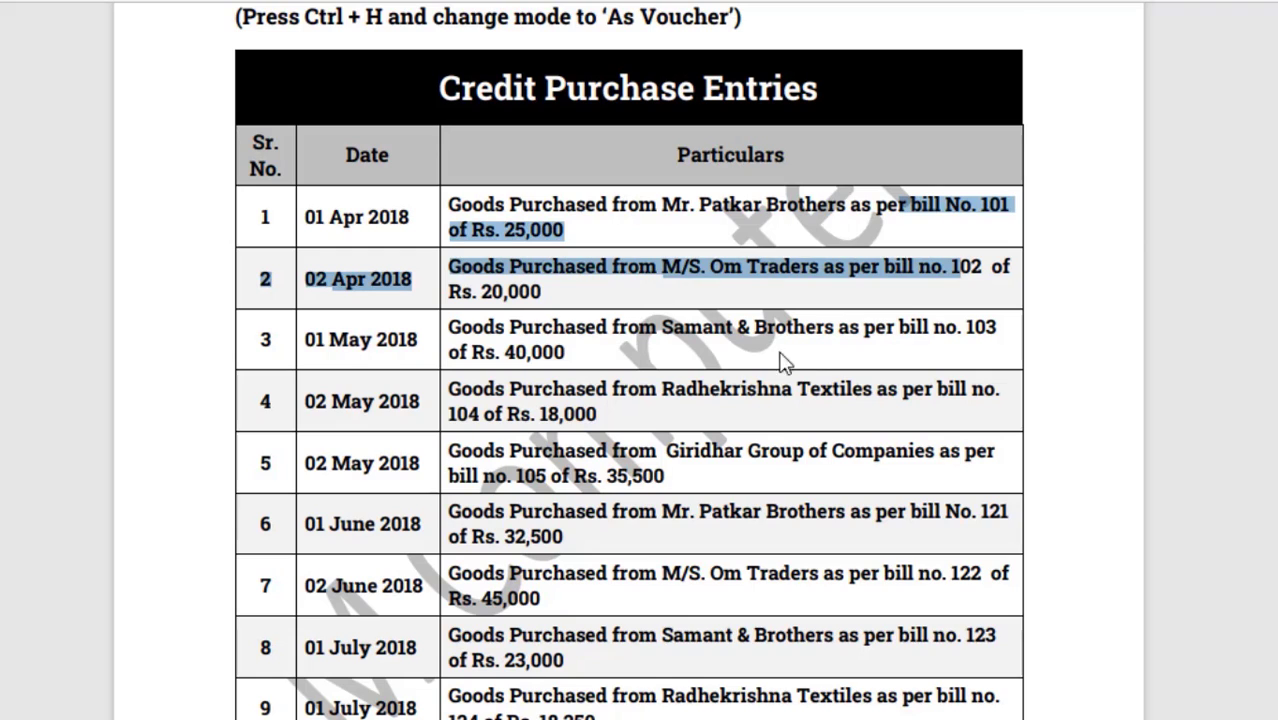
pyautogui.scroll(-4, 765, 340)
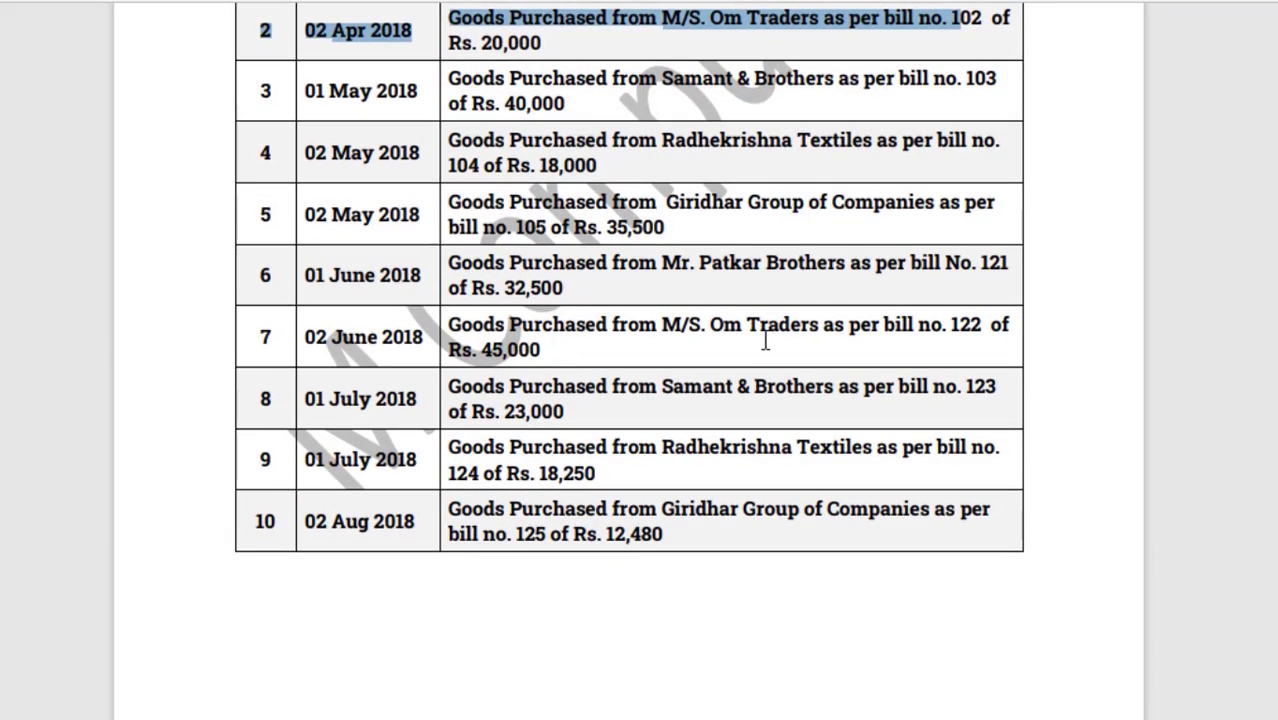
pyautogui.scroll(-8, 765, 340)
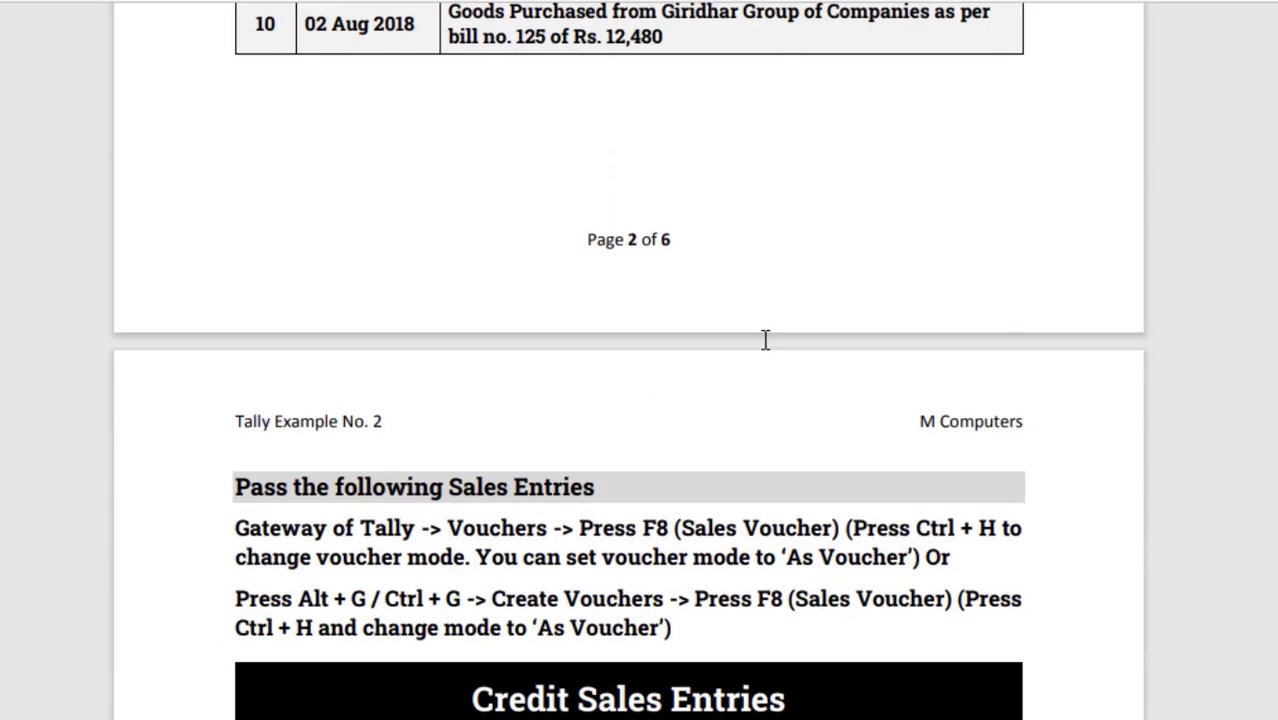
pyautogui.scroll(-20, 765, 340)
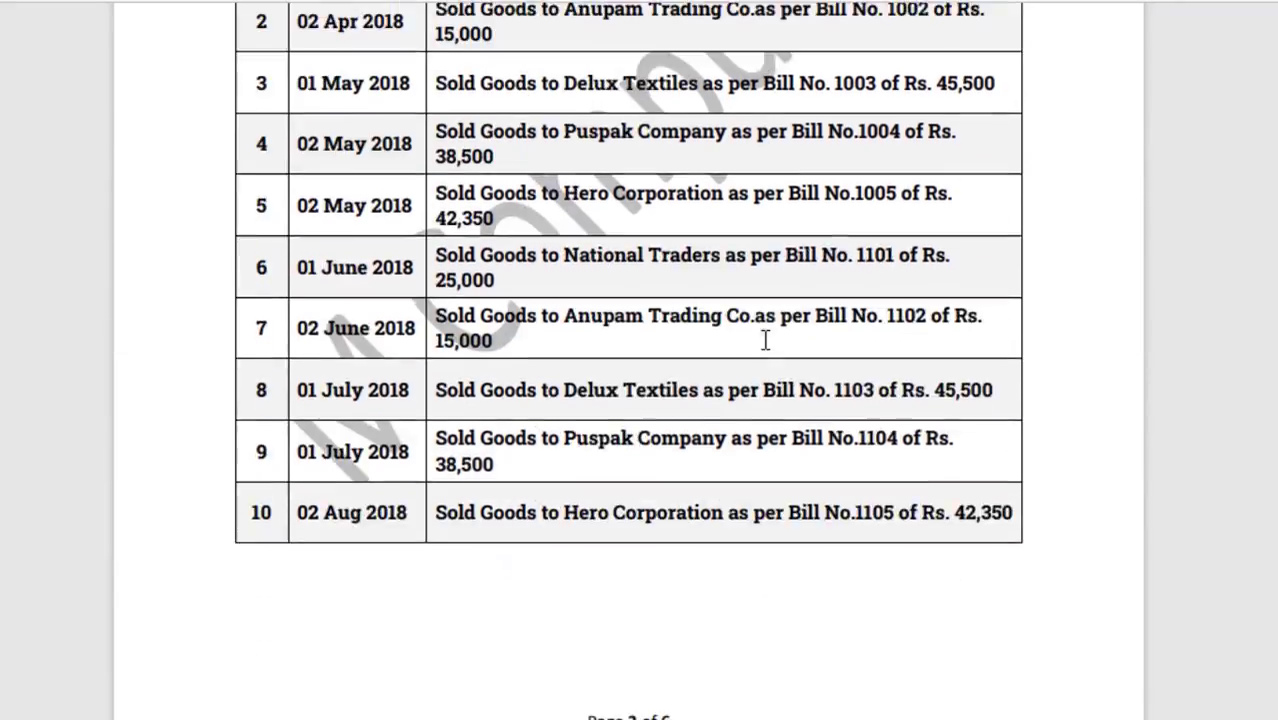
# Step: Read the cash receipt and cash payment entries in the exercise document and return to the ledger list
pyautogui.scroll(-3, 765, 355)
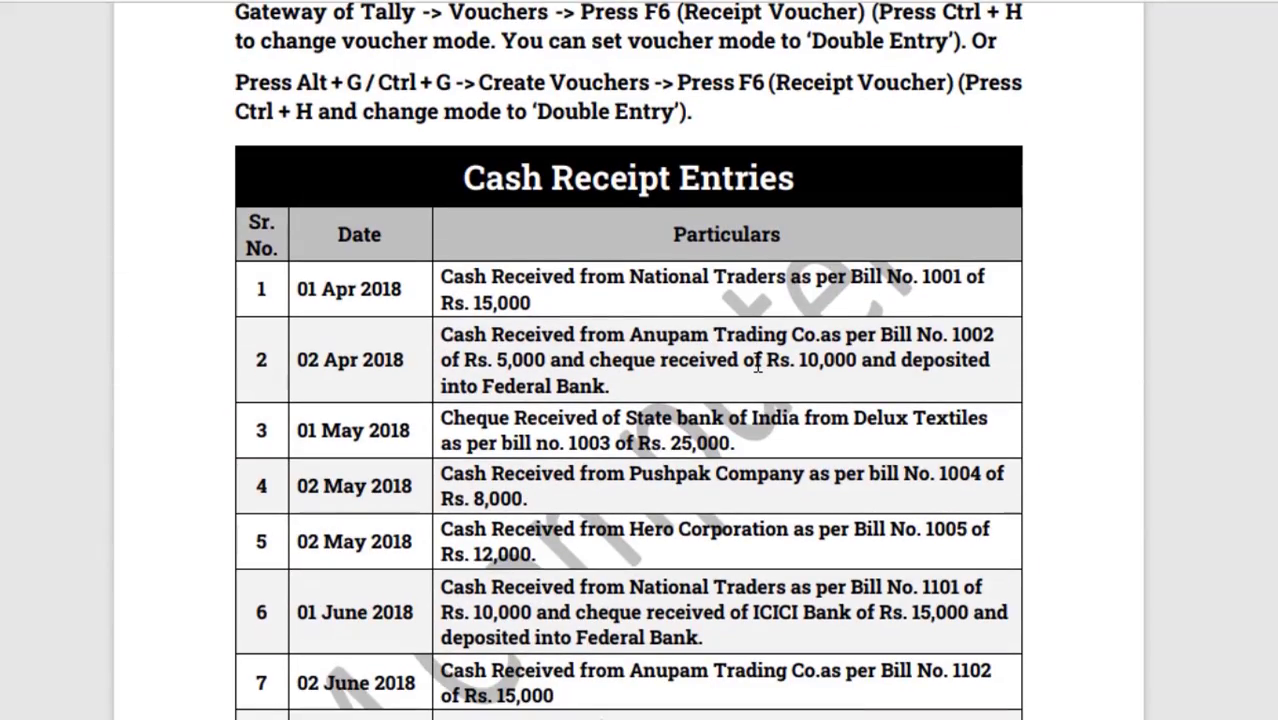
pyautogui.scroll(-8, 757, 367)
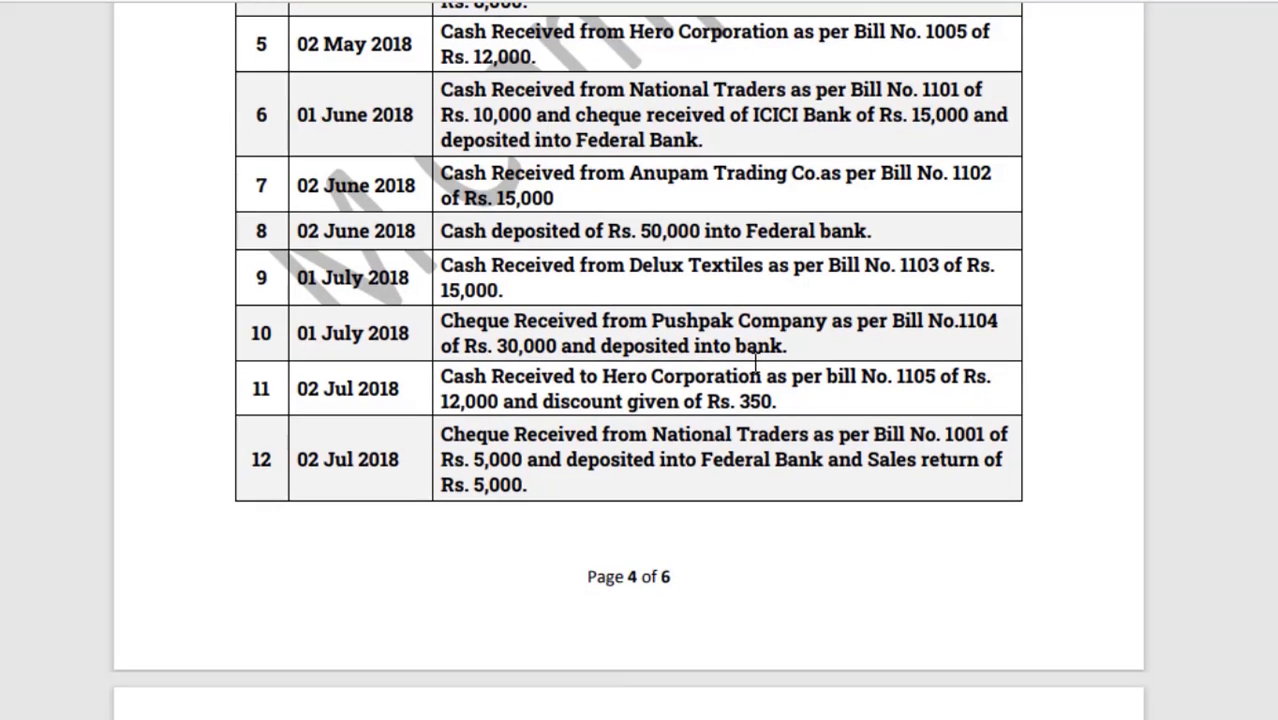
pyautogui.scroll(-6, 754, 358)
pyautogui.scroll(-10, 754, 358)
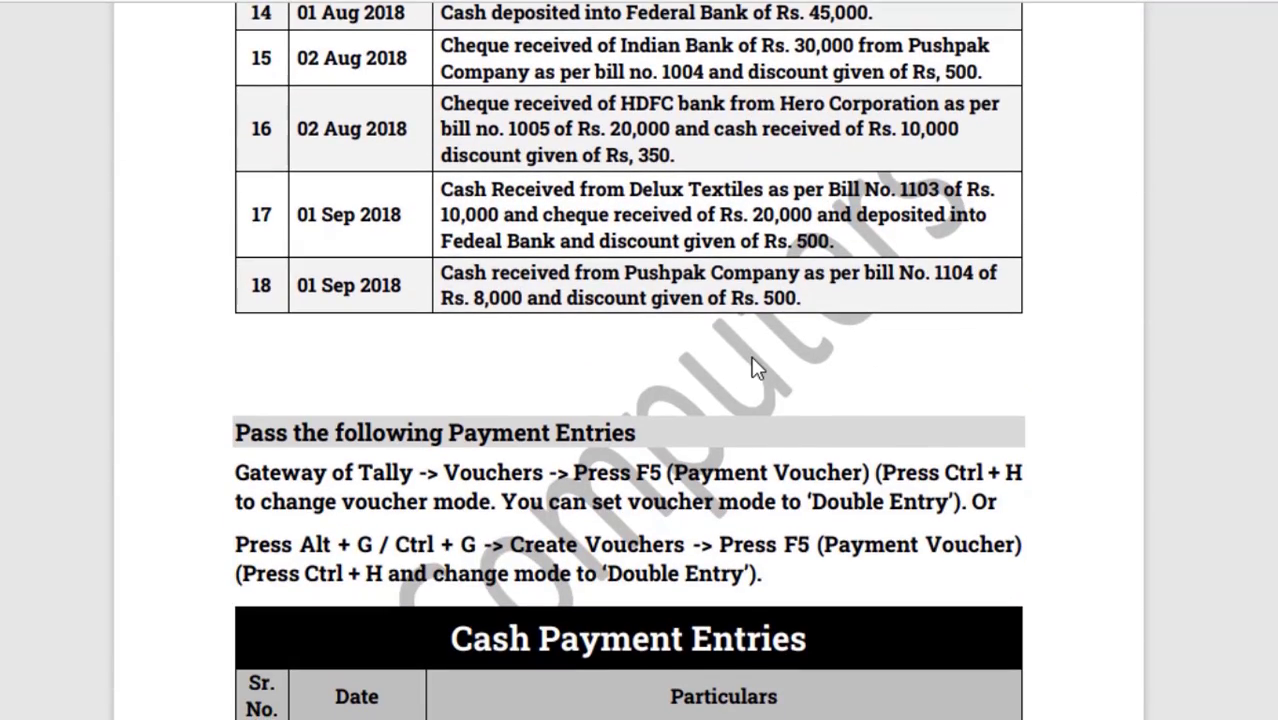
pyautogui.scroll(-20, 755, 367)
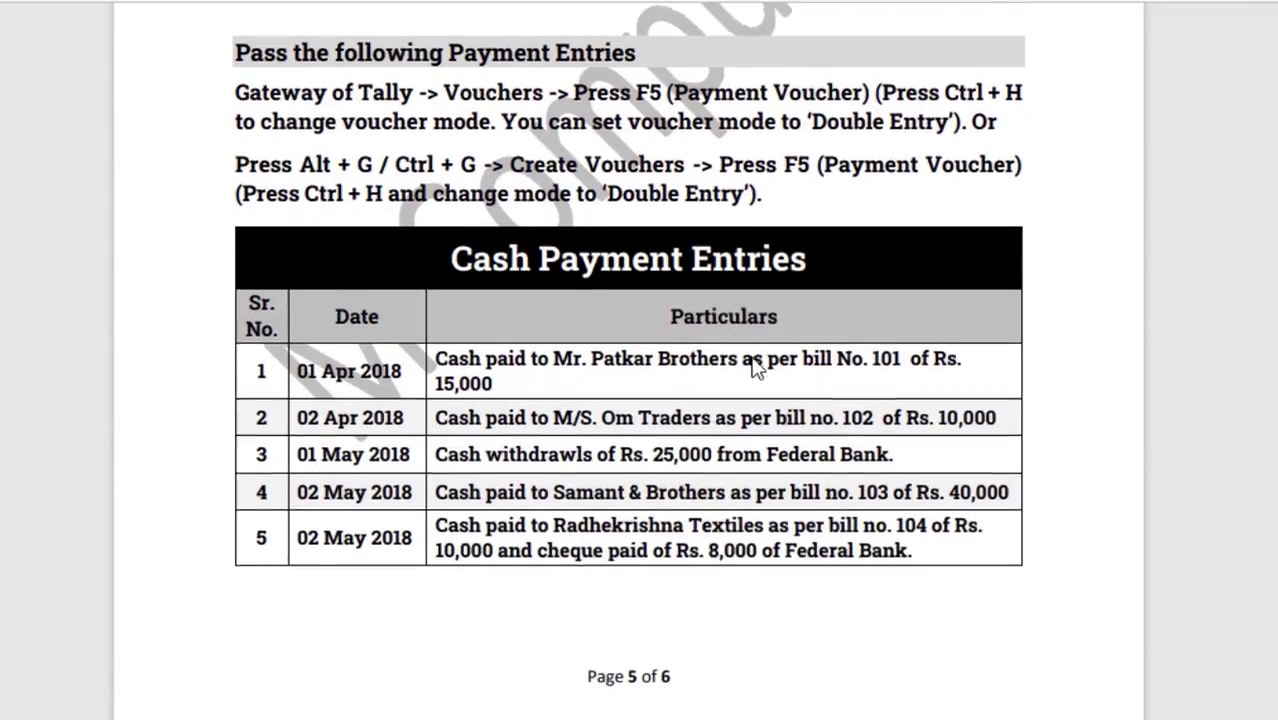
pyautogui.scroll(-5, 755, 367)
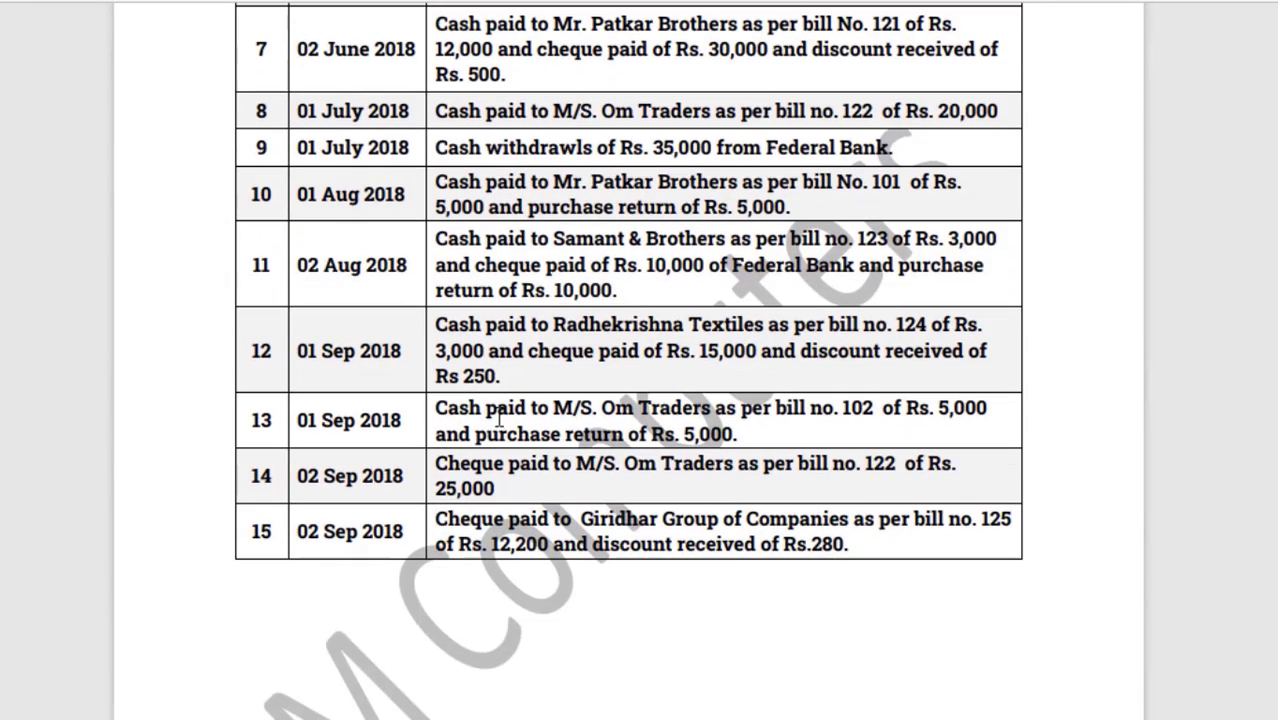
pyautogui.scroll(20, 646, 381)
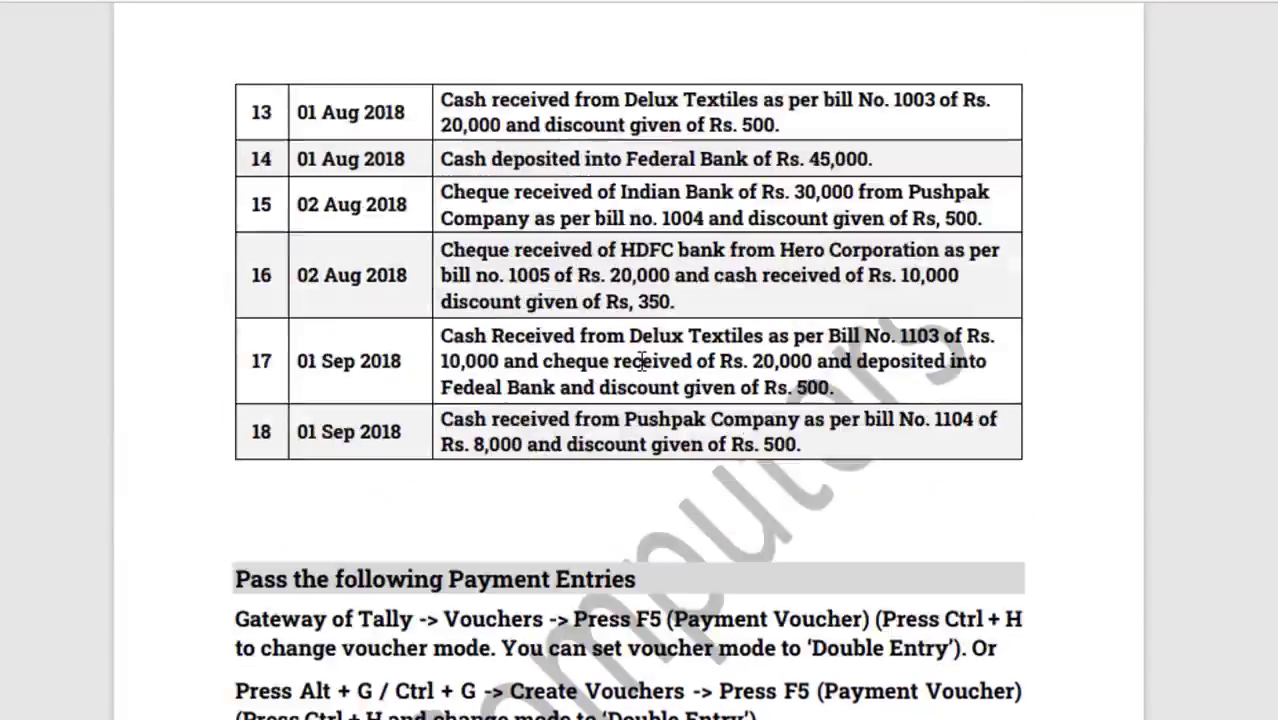
pyautogui.scroll(8, 631, 352)
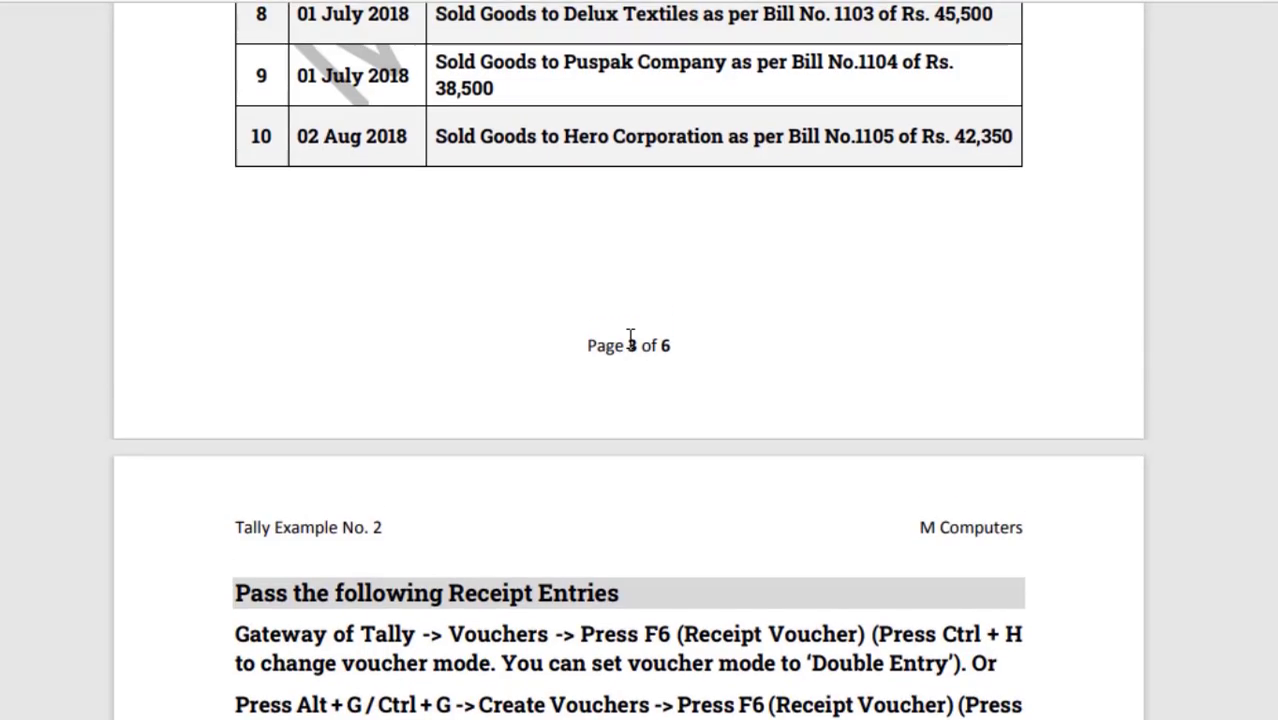
pyautogui.scroll(15, 631, 338)
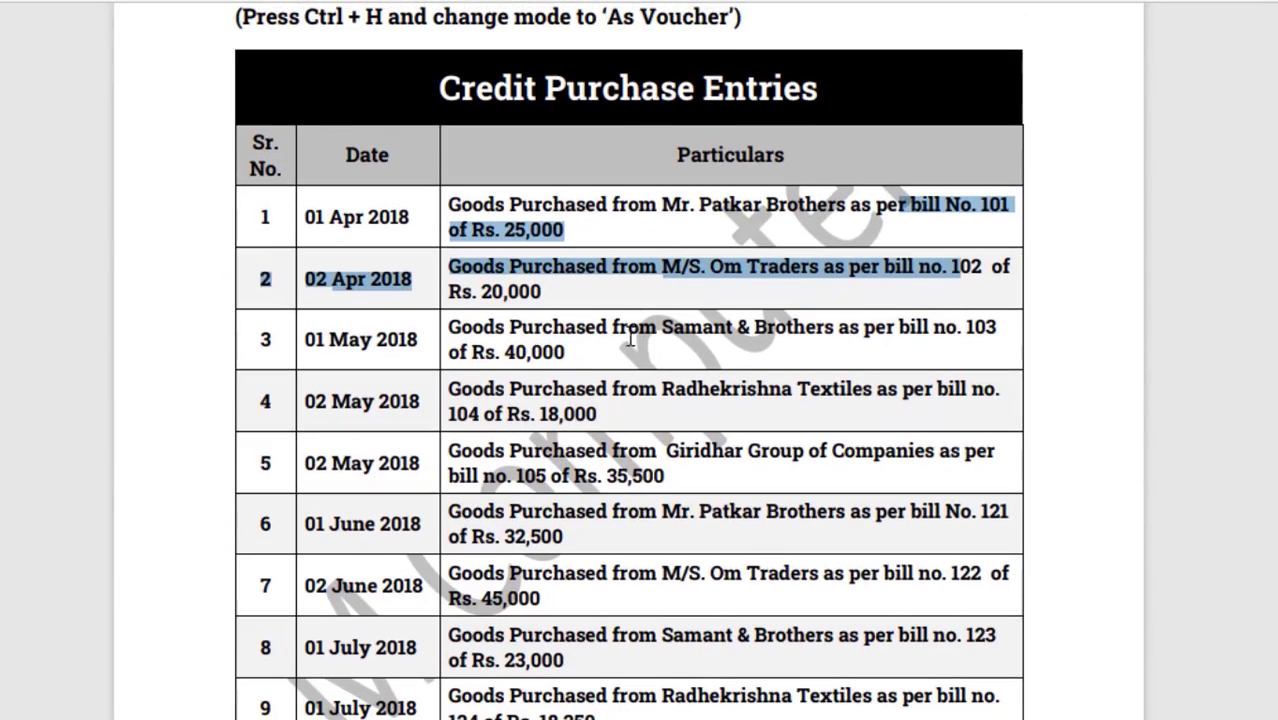
pyautogui.click(670, 258)
pyautogui.scroll(10, 669, 283)
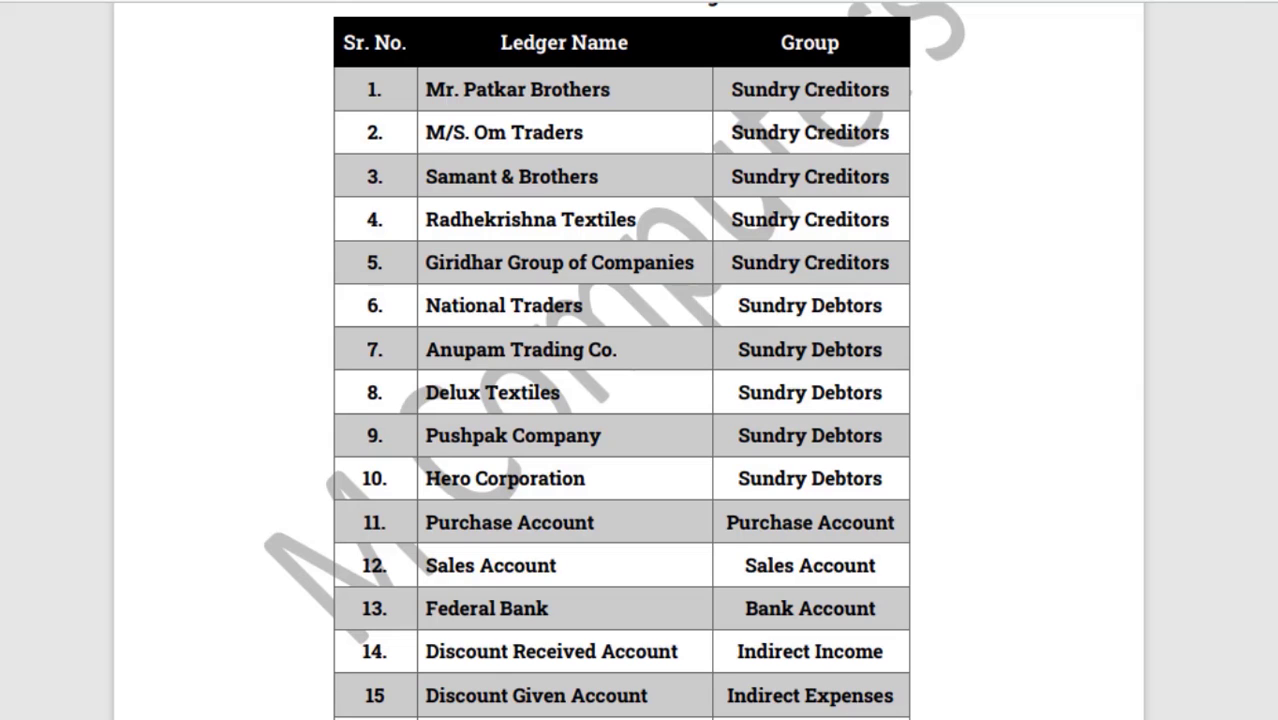
# Step: Switch to TallyPrime and start a new ledger named Mr Patkar Brothers without an alias
pyautogui.click(799, 693)
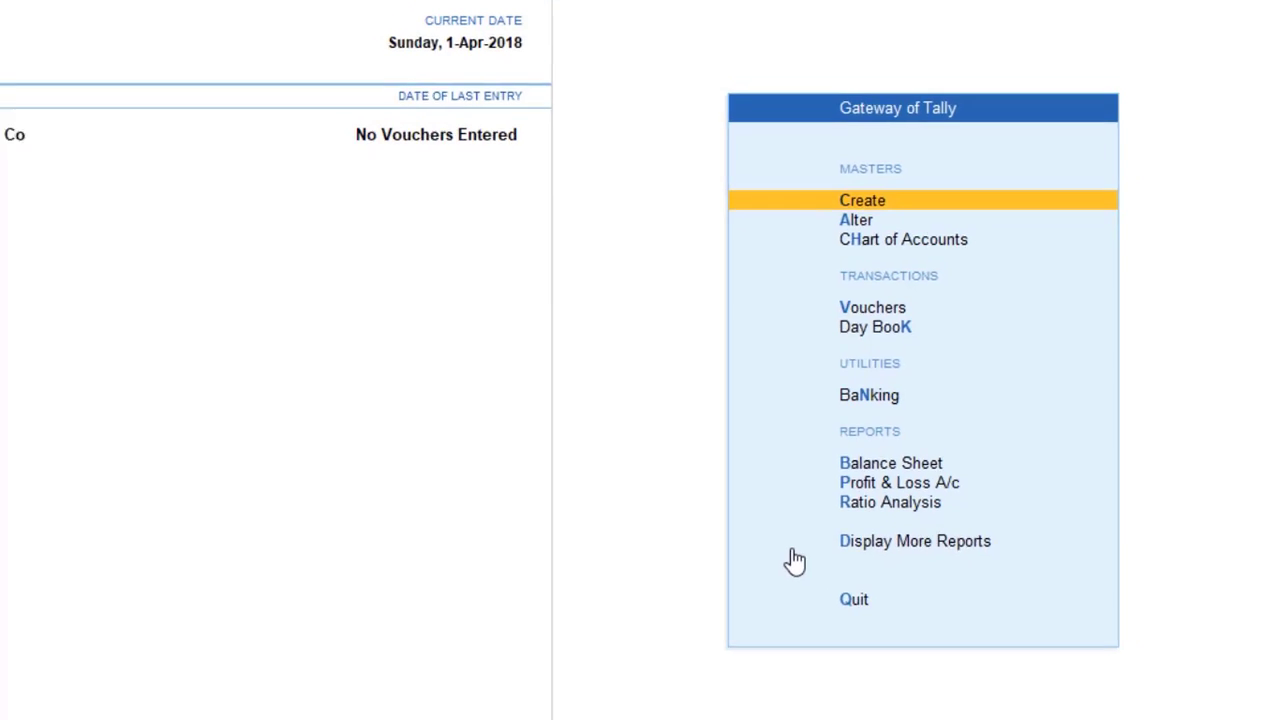
pyautogui.press('Return')
pyautogui.press('Down')
pyautogui.press('Return')
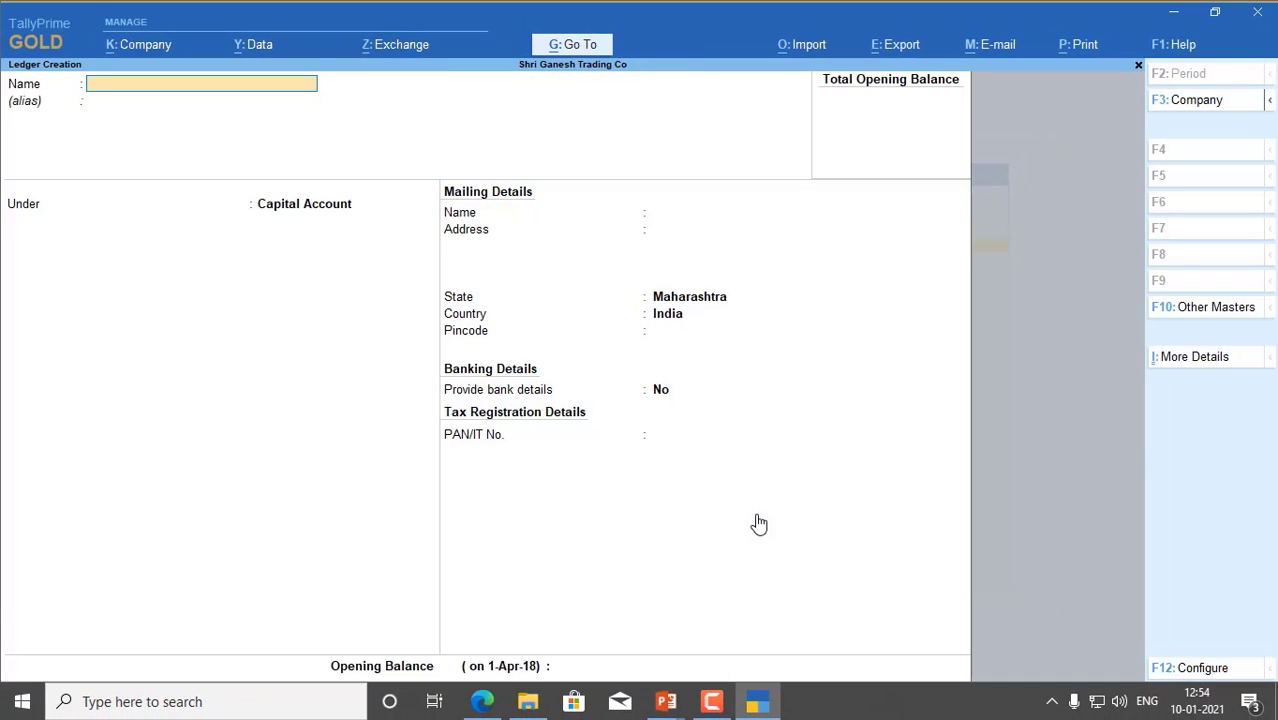
pyautogui.write('Mr Patkar Brothers')
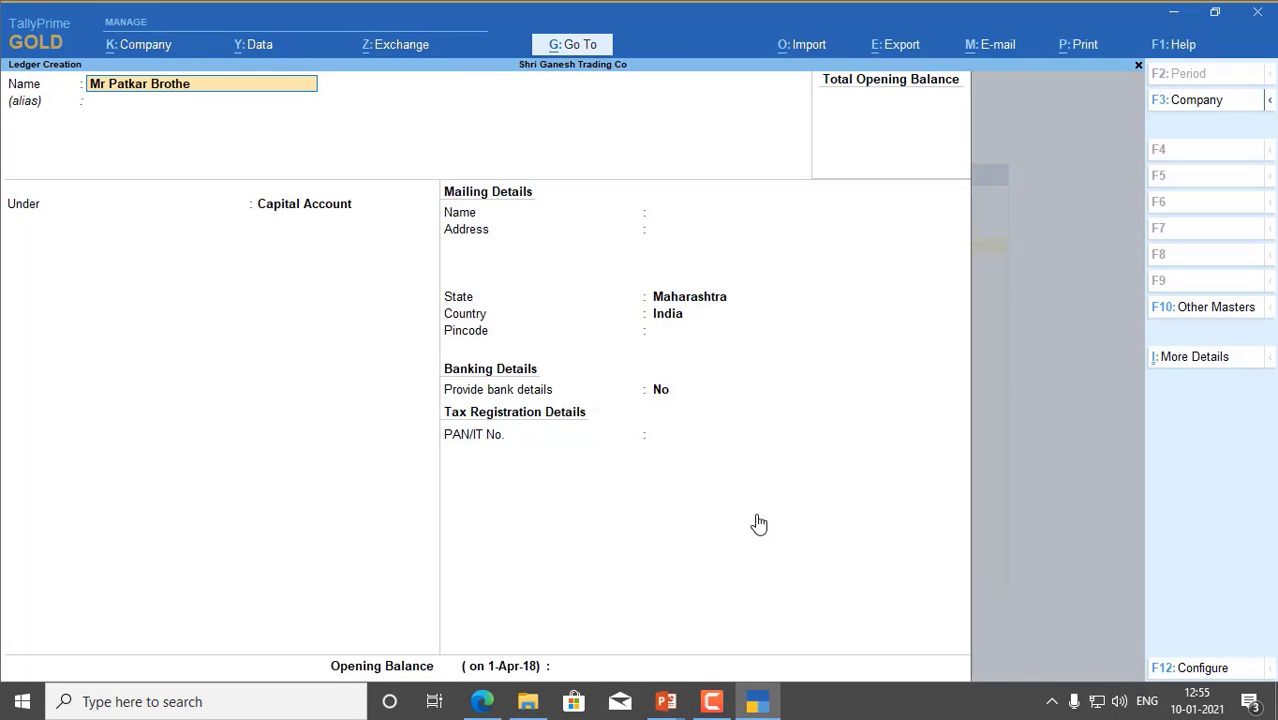
pyautogui.press('Return')
pyautogui.press('Return')
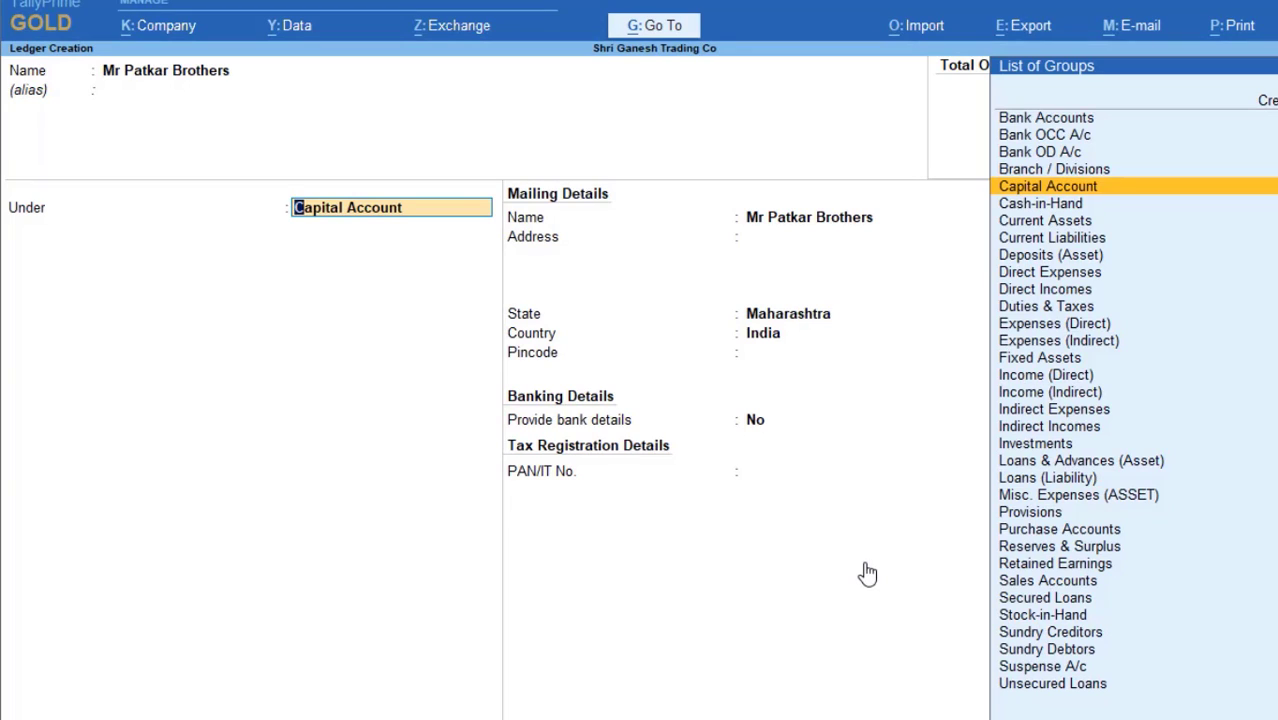
# Step: Place the ledger under Sundry Creditors, keep bill-by-bill balances on, and set the default credit period to 15 days
pyautogui.write('S')
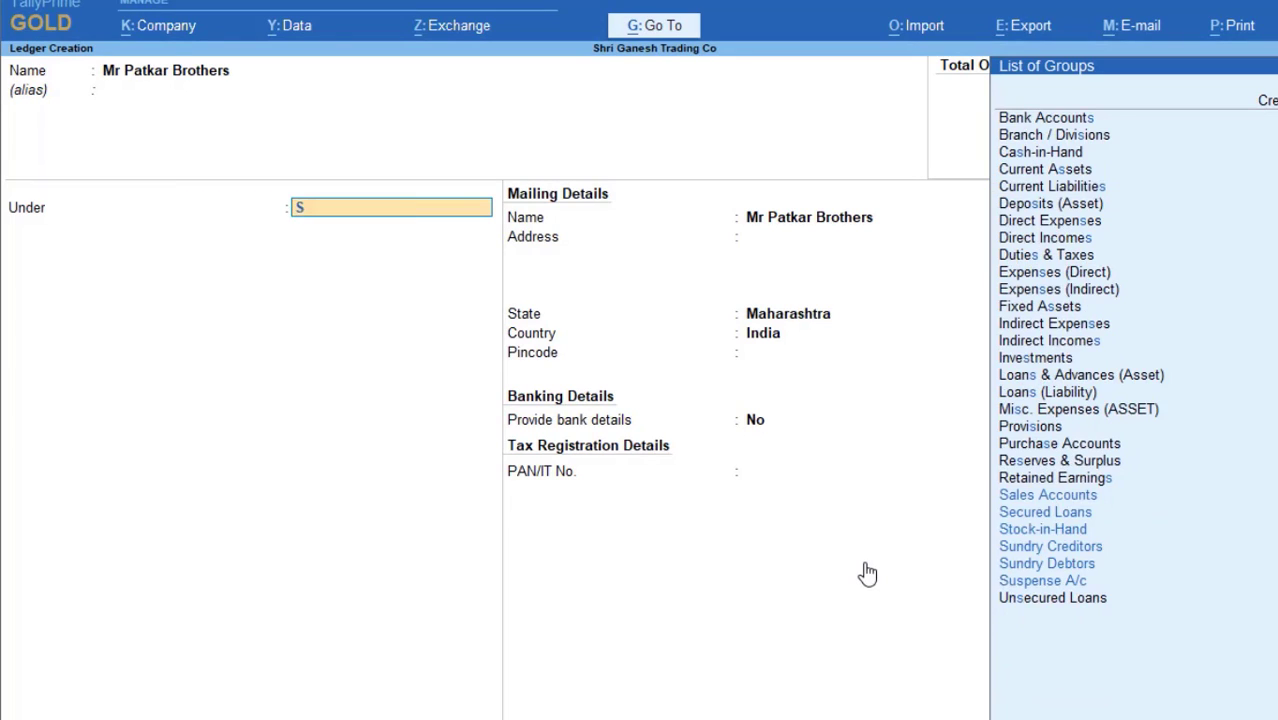
pyautogui.write('un')
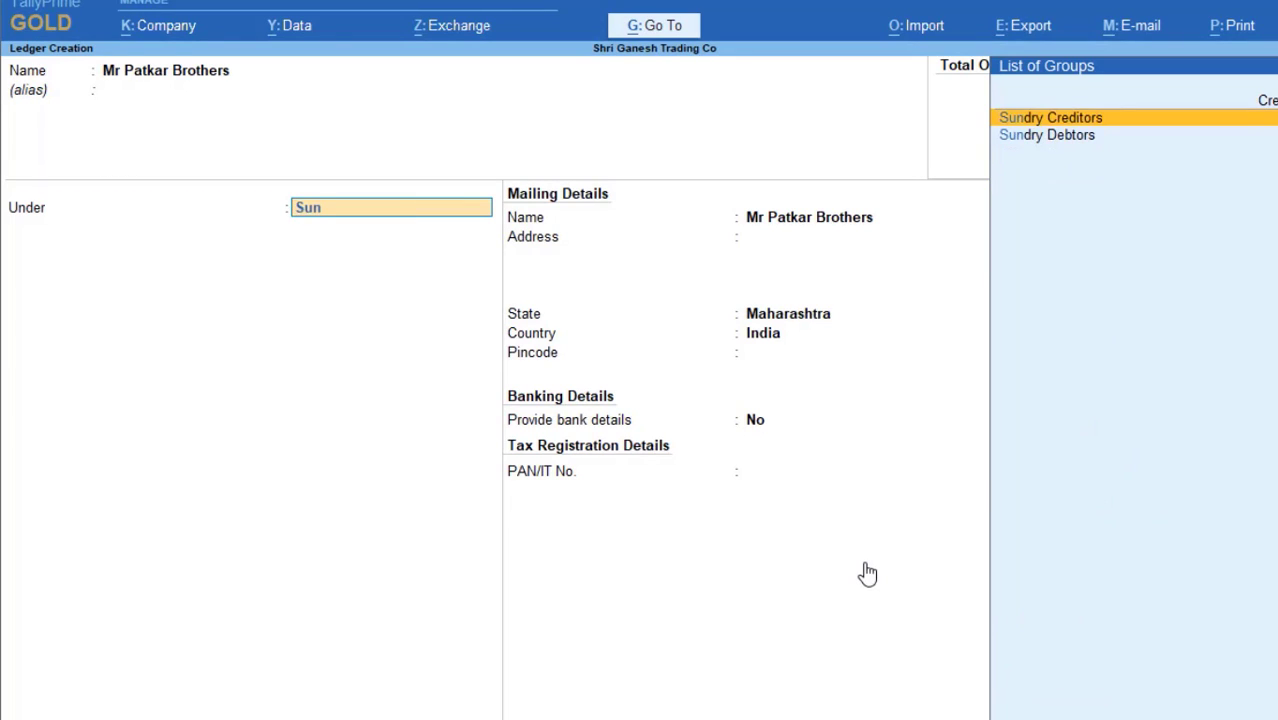
pyautogui.press('Return')
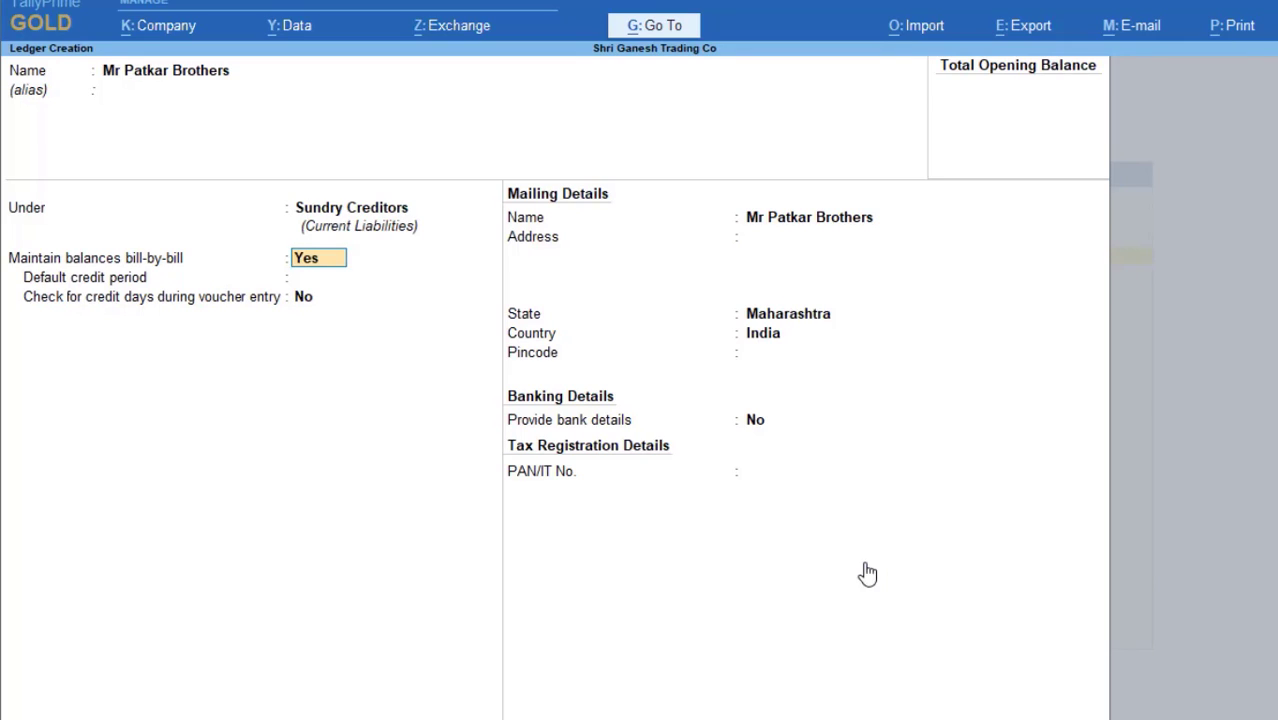
pyautogui.press('Return')
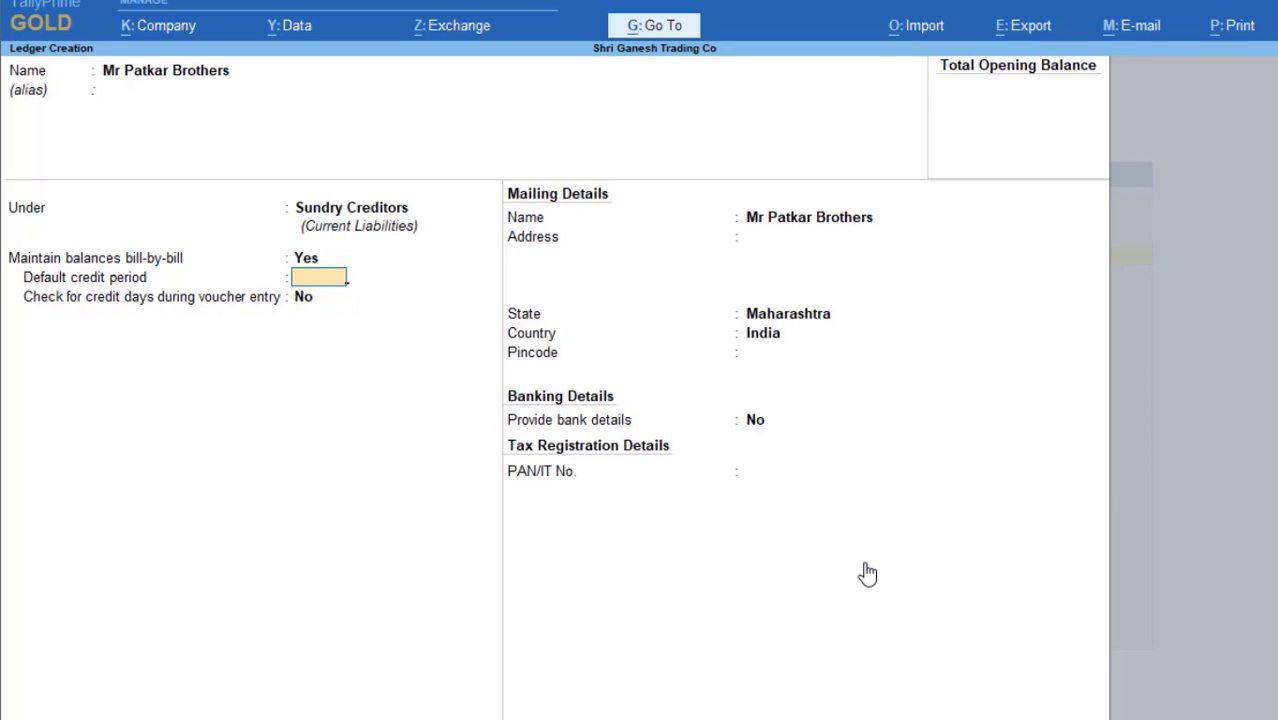
pyautogui.write('15')
pyautogui.press('Return')
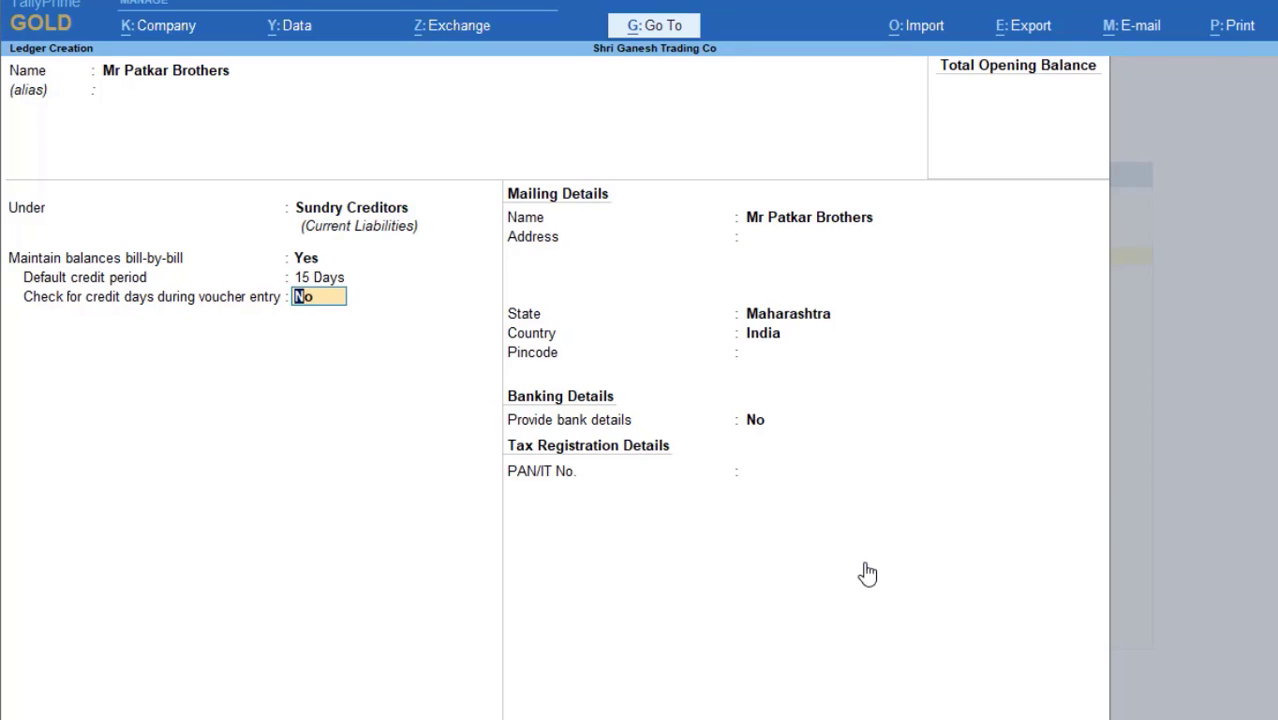
pyautogui.press('Return')
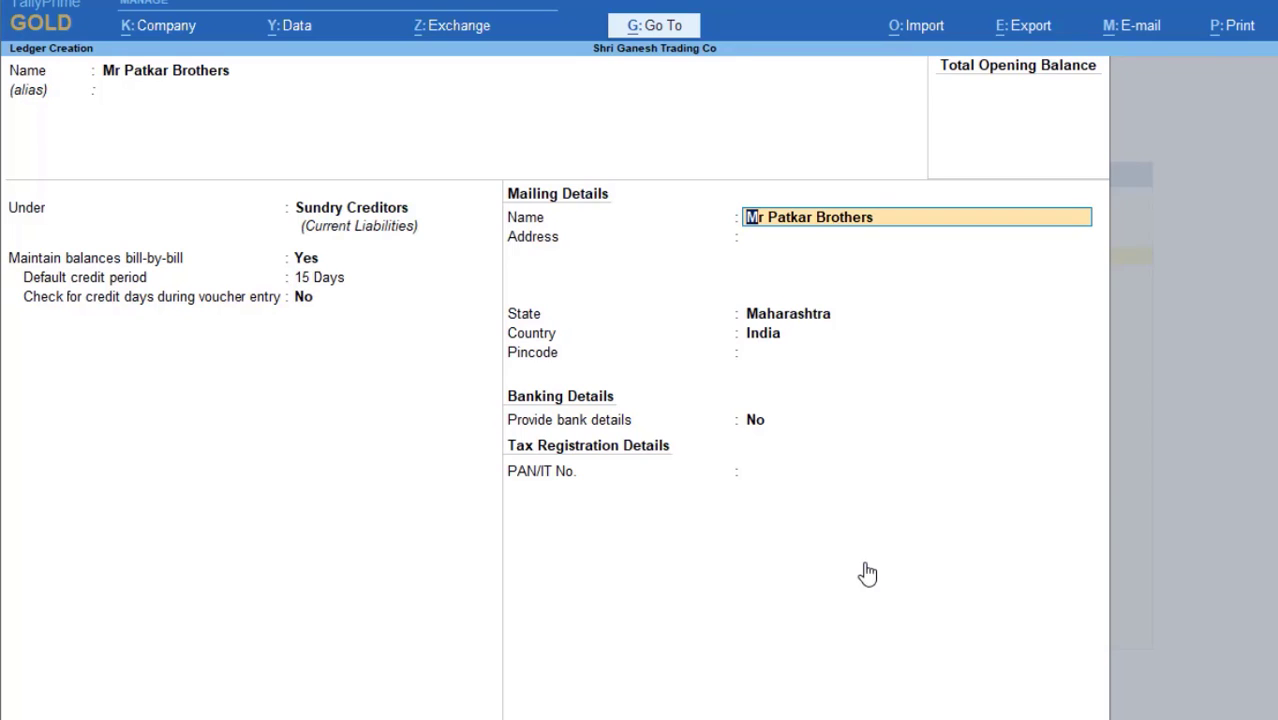
# Step: Keep the default mailing, banking and tax details for Mr Patkar Brothers and save the ledger
pyautogui.press('Return')
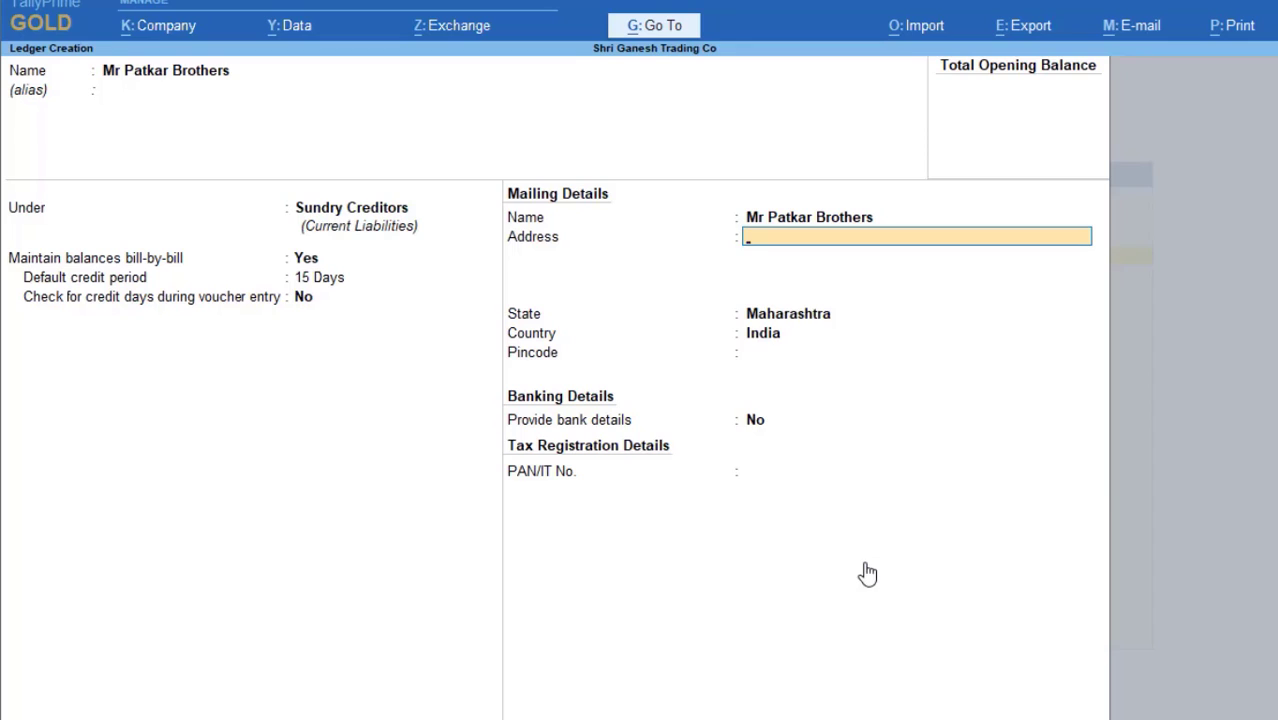
pyautogui.press('Return')
pyautogui.press('Return')
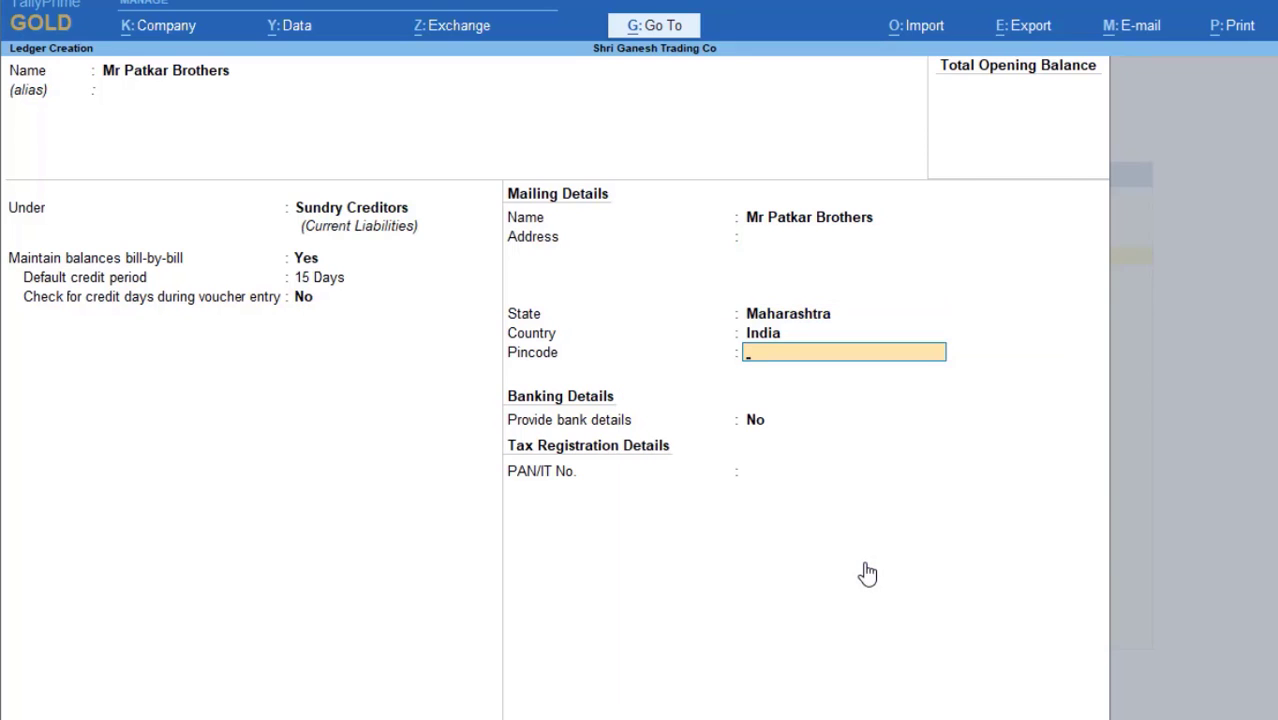
pyautogui.press('Return')
pyautogui.press('Return')
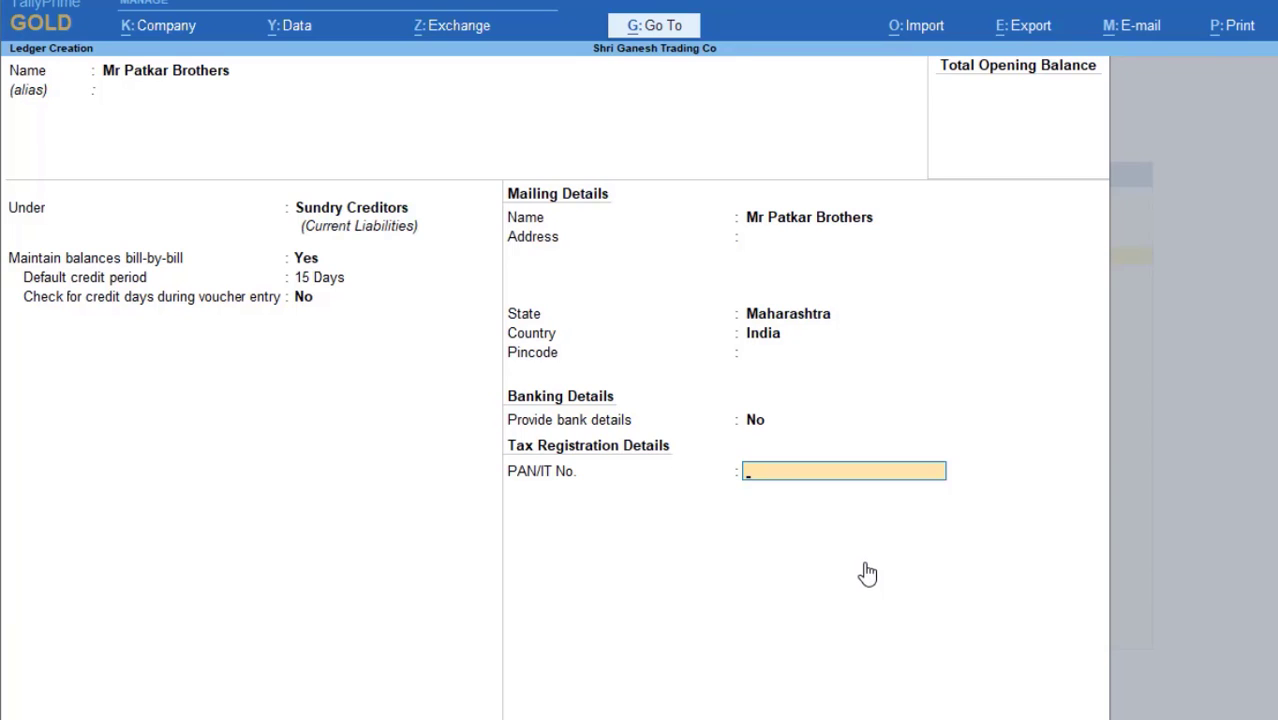
pyautogui.press('Return')
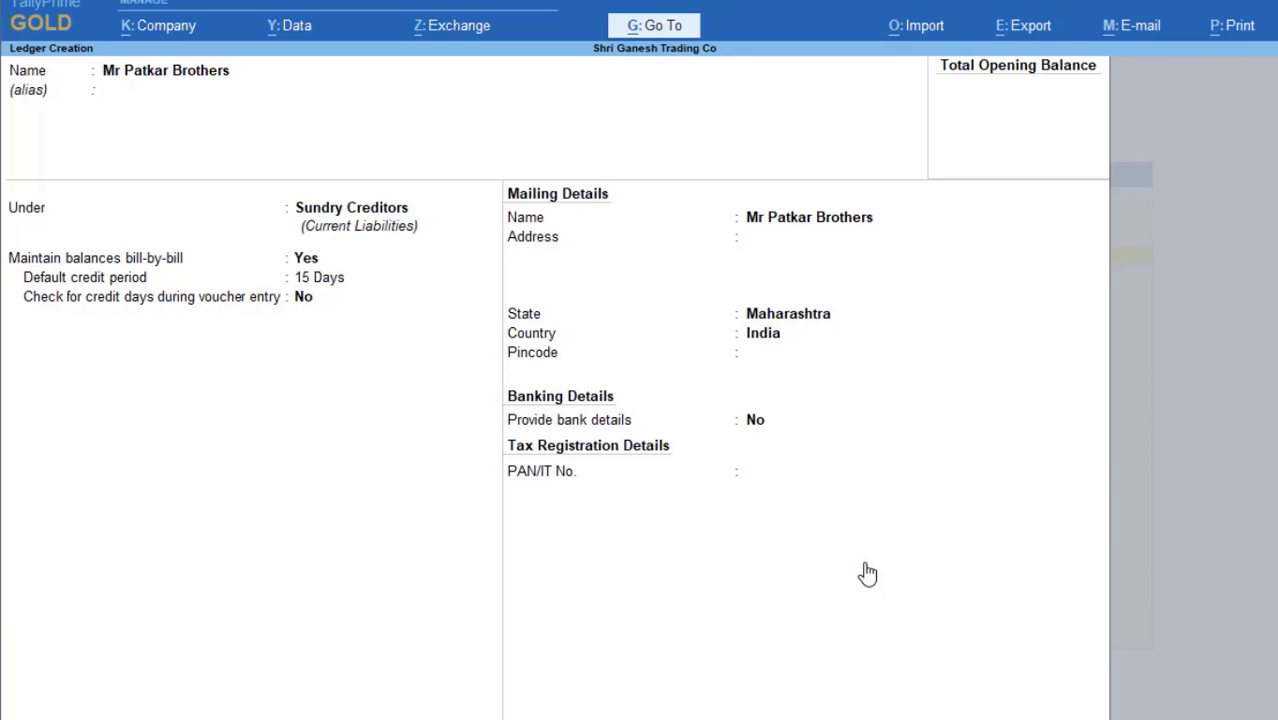
pyautogui.press('Return')
pyautogui.press('Return')
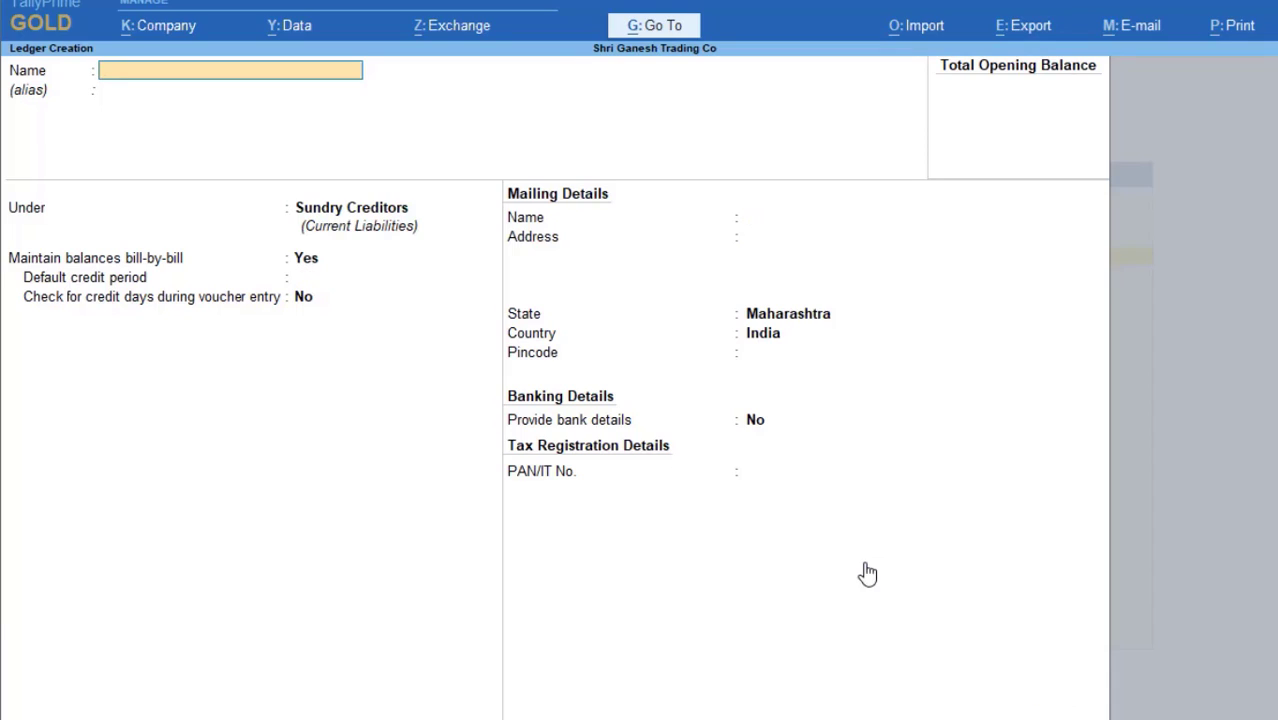
# Step: Name the next ledger M/s Om Traders and keep it under Sundry Creditors
pyautogui.write('M/s Om Trader')
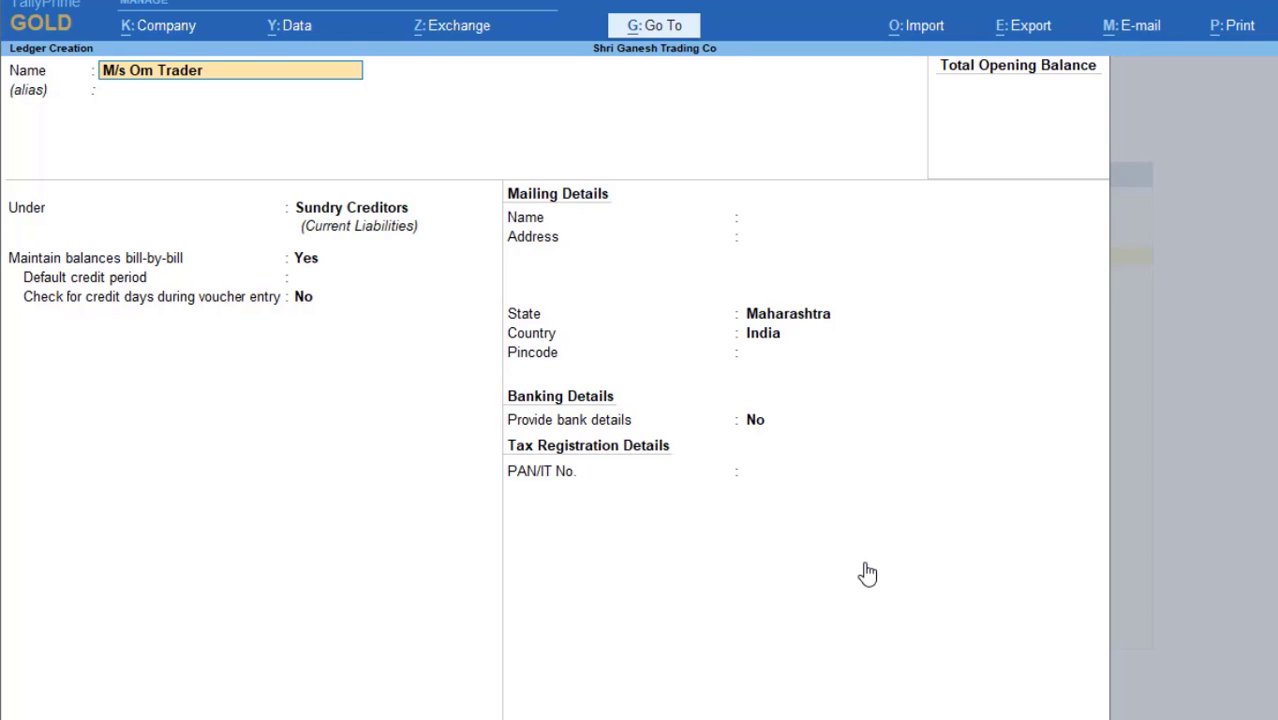
pyautogui.write('s')
pyautogui.press('Return')
pyautogui.press('Return')
pyautogui.press('Return')
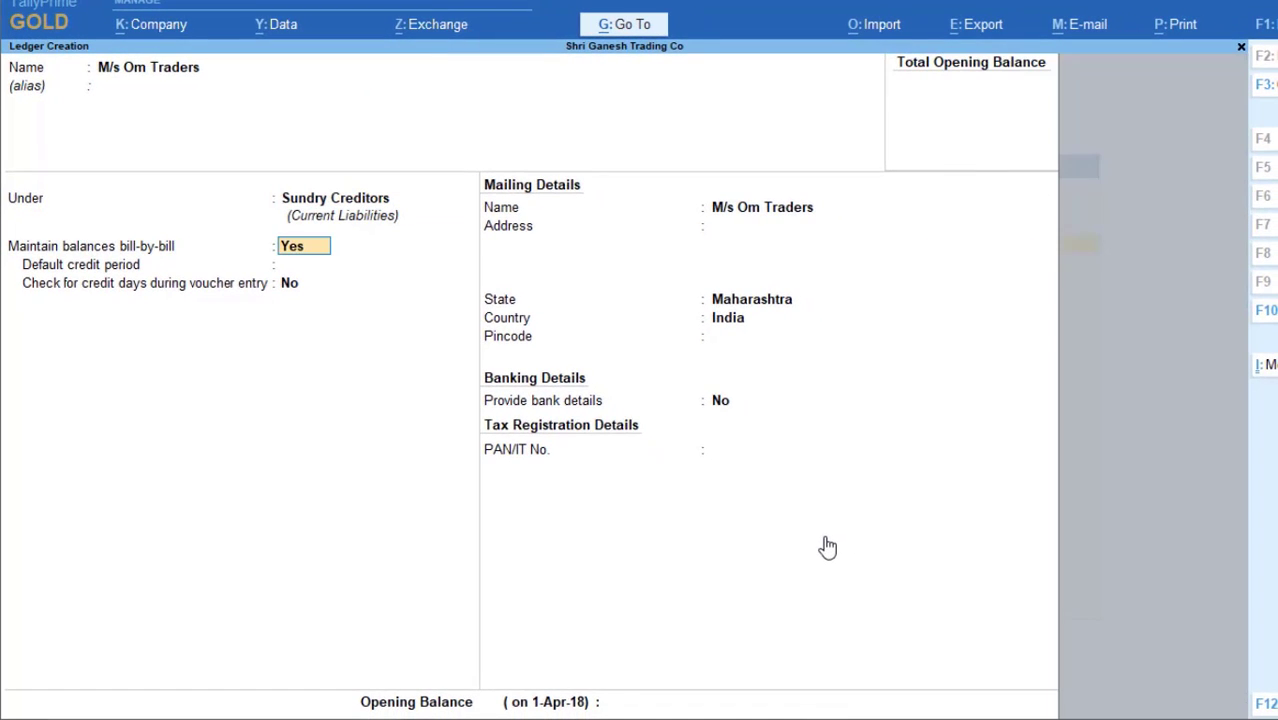
# Step: Set the default credit period of M/s Om Traders to 15 days and save the ledger
pyautogui.press('Return')
pyautogui.press('Return')
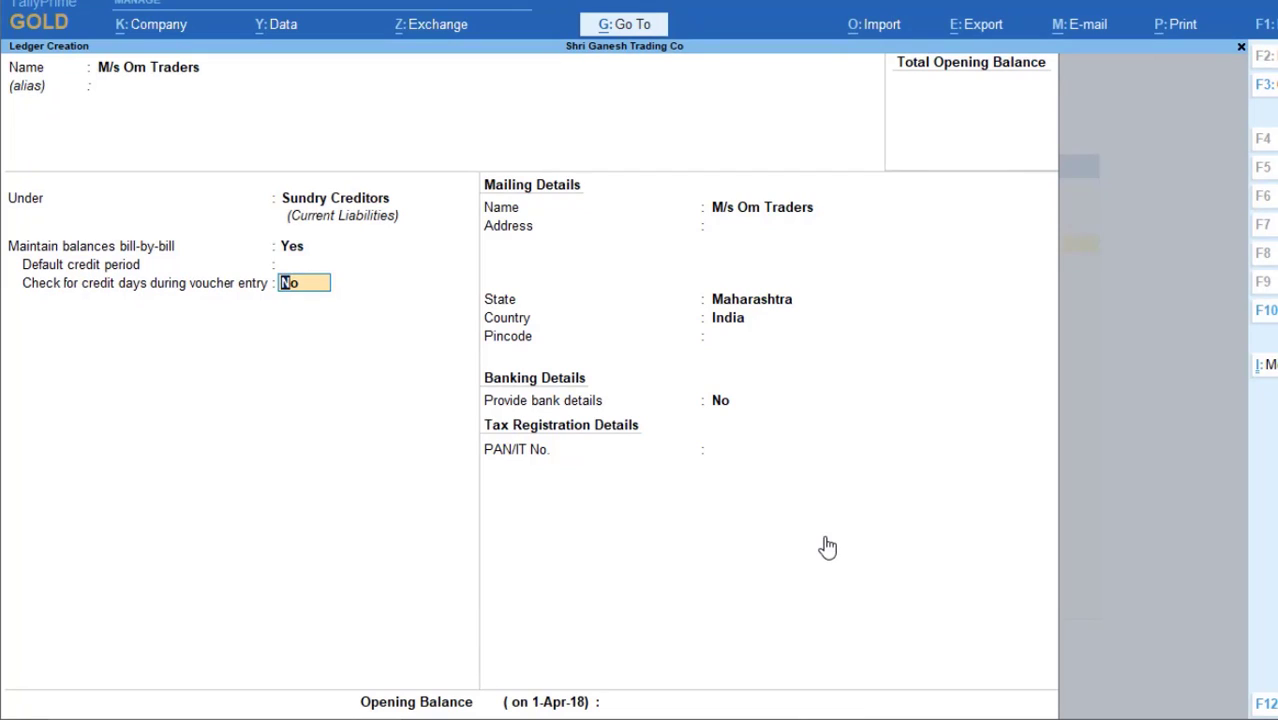
pyautogui.press('BackSpace')
pyautogui.write('15')
pyautogui.press('Return')
pyautogui.press('Return')
pyautogui.hotkey('ctrl', 'a')
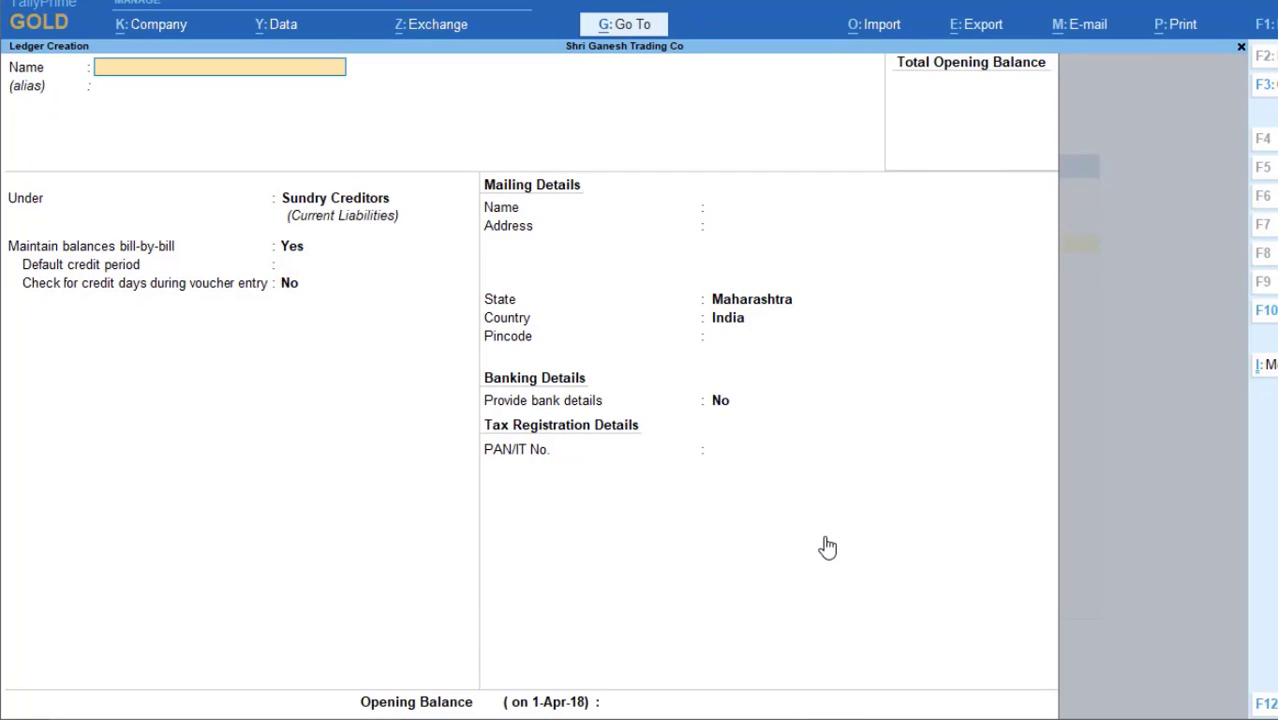
# Step: Create and save a ledger named Samant & Brothers under Sundry Creditors with bill-by-bill balances and no credit period
pyautogui.write('Samant & Brothers')
pyautogui.press('Return')
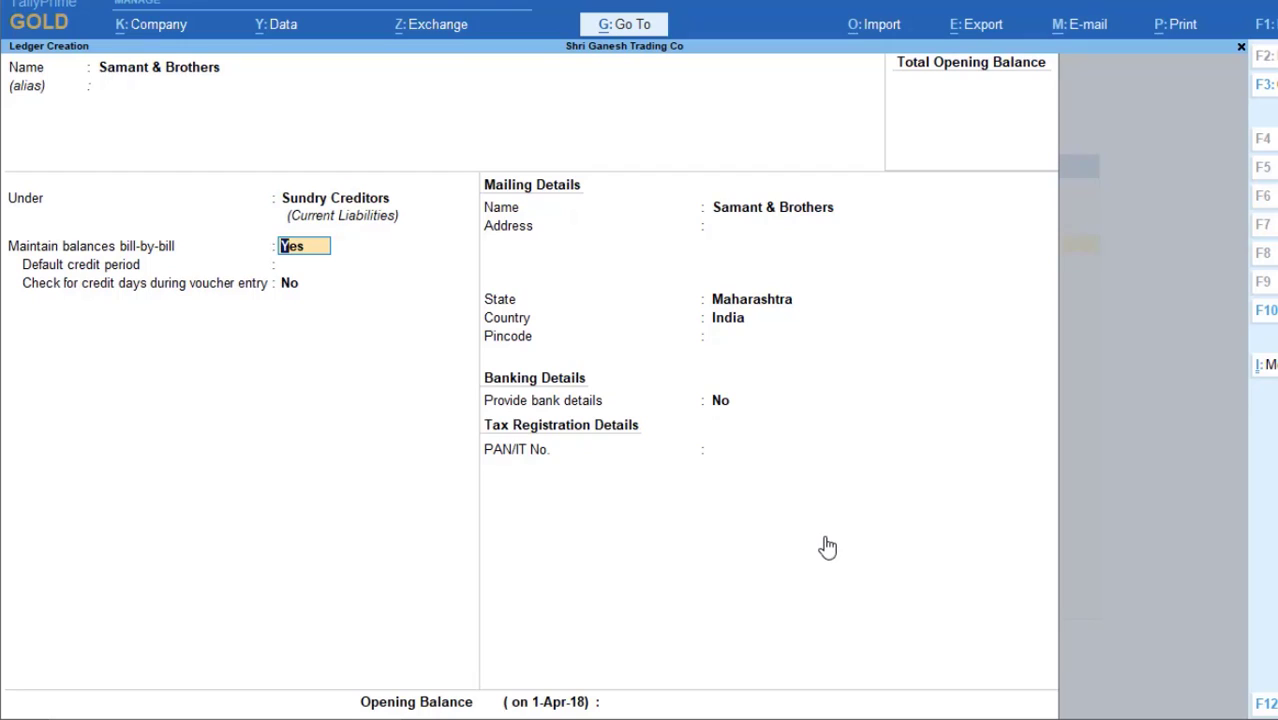
pyautogui.press('Return')
pyautogui.press('ctrl')
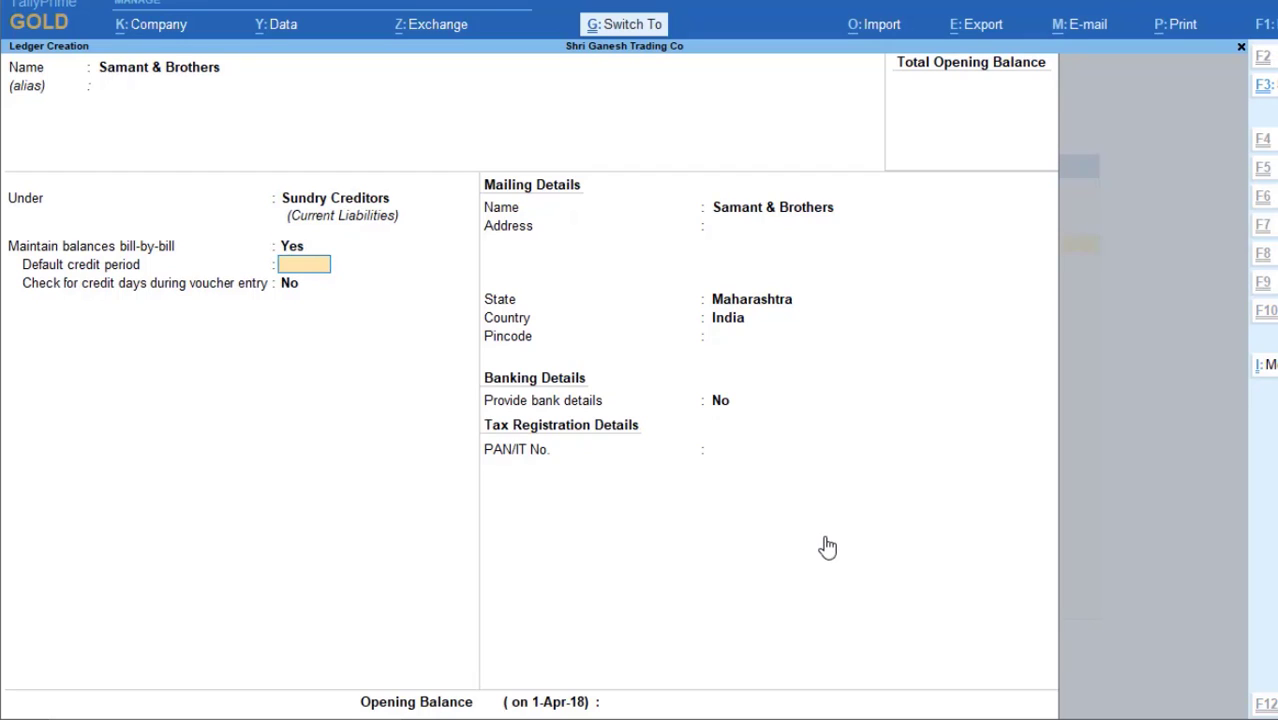
pyautogui.hotkey('ctrl', 'a')
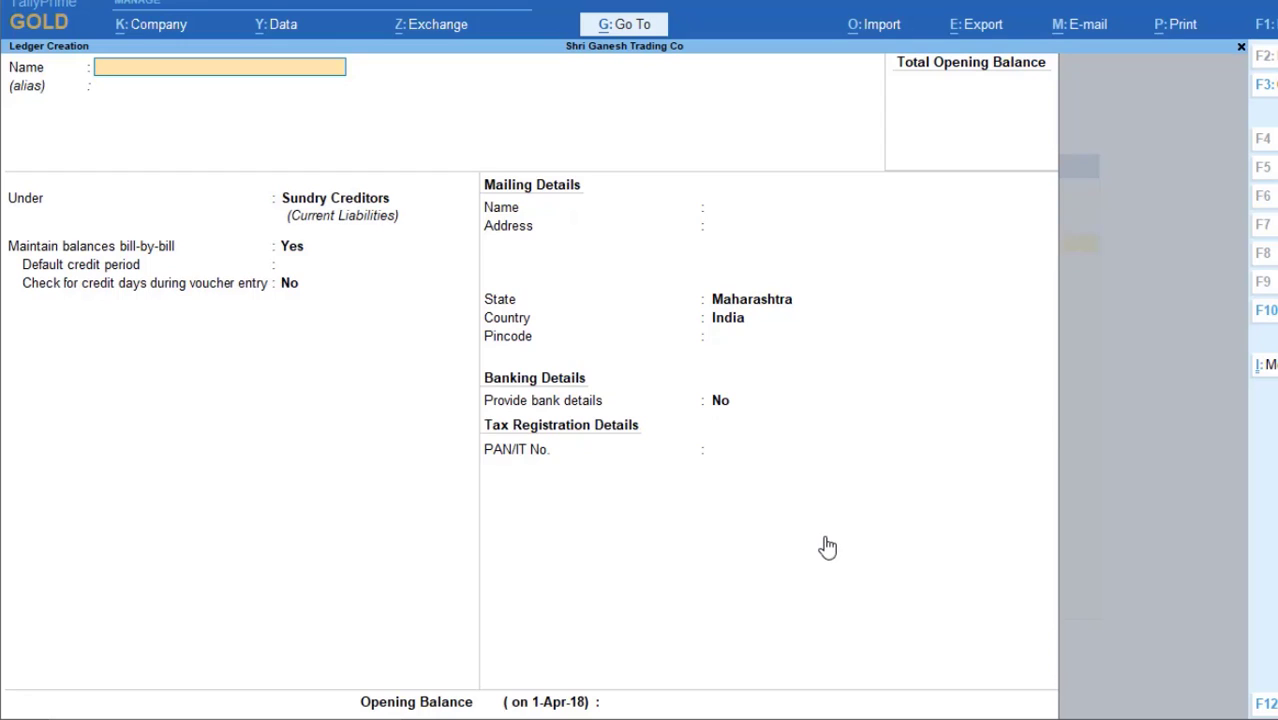
# Step: Create and save a ledger named Radhekrishna Textiles under Sundry Creditors with the default bill-by-bill settings
pyautogui.write('Radhekrishna Textiles')
pyautogui.press('Return')
pyautogui.press('Return')
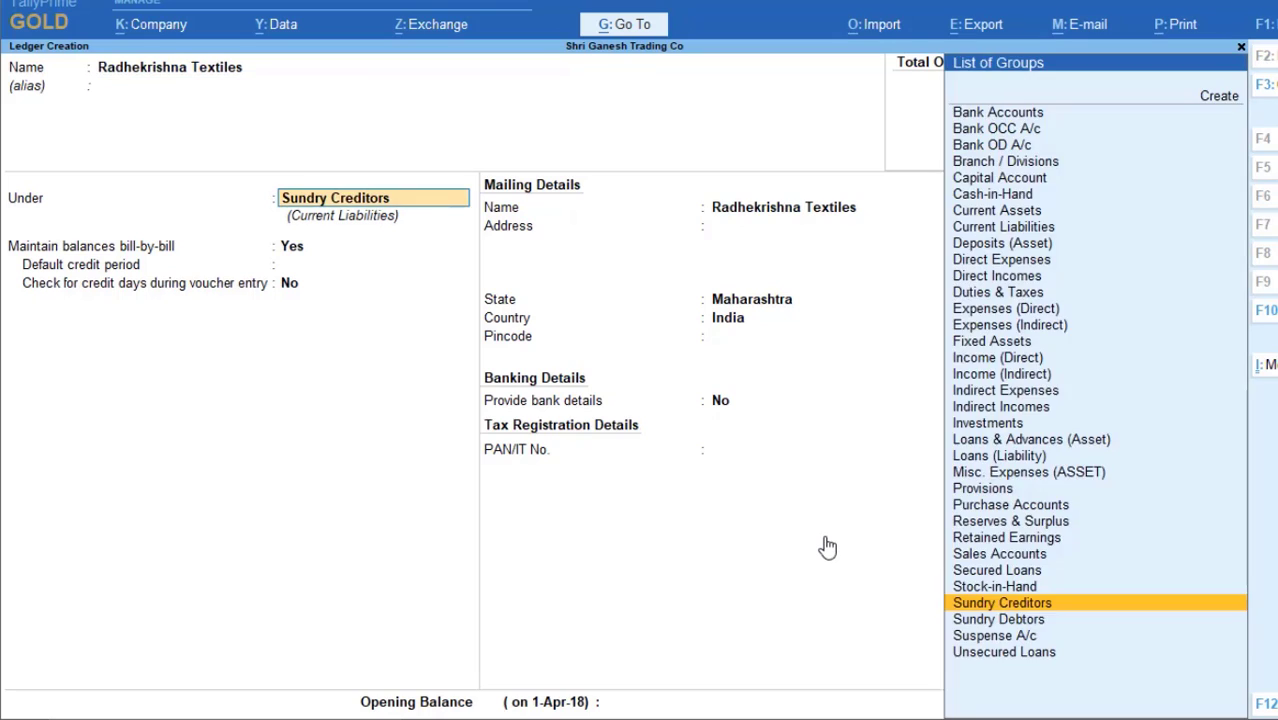
pyautogui.press('Return')
pyautogui.press('Return')
pyautogui.press('Return')
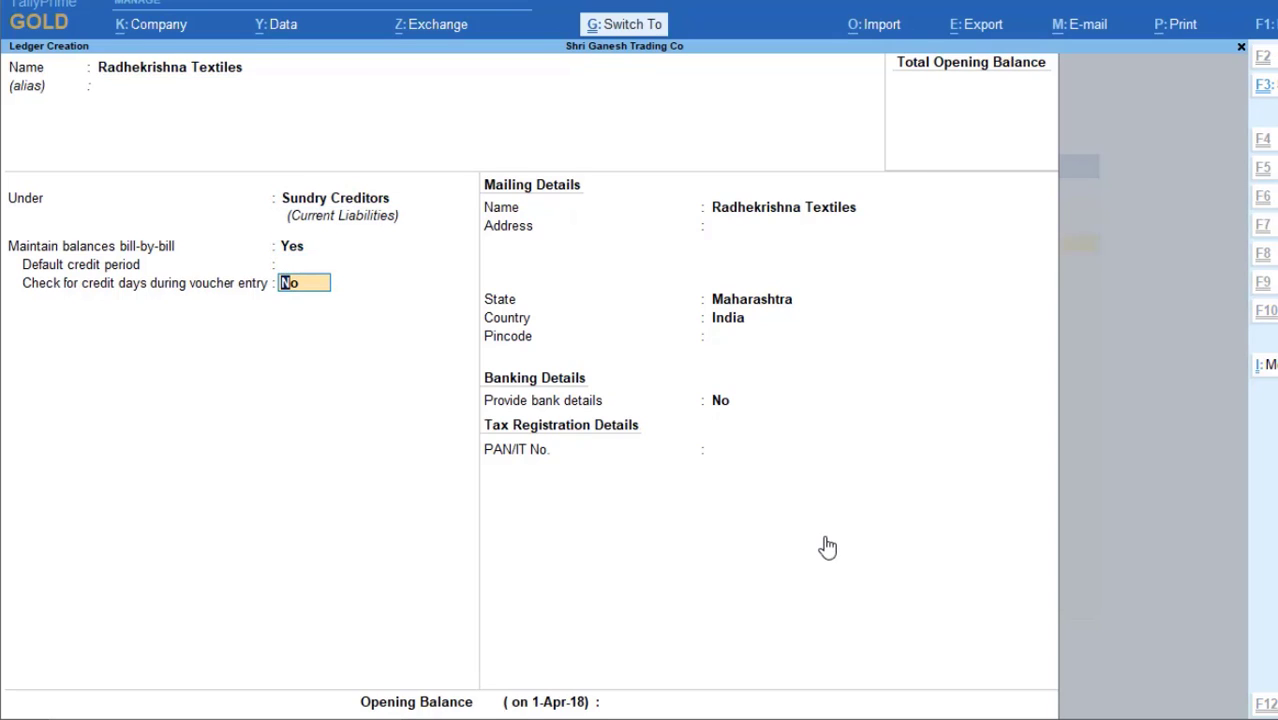
pyautogui.press('Return')
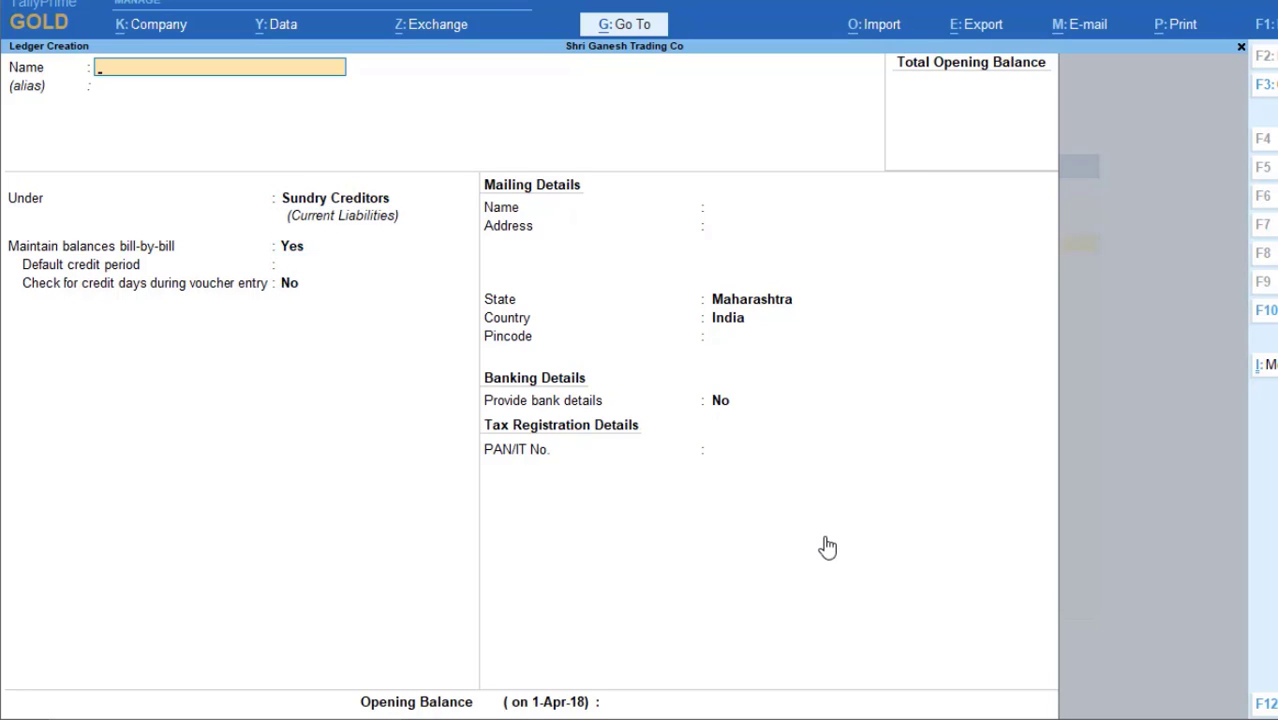
# Step: Create and save a ledger named Giridhar Group of Companies under Sundry Creditors
pyautogui.write('Giridhar Group of Companies')
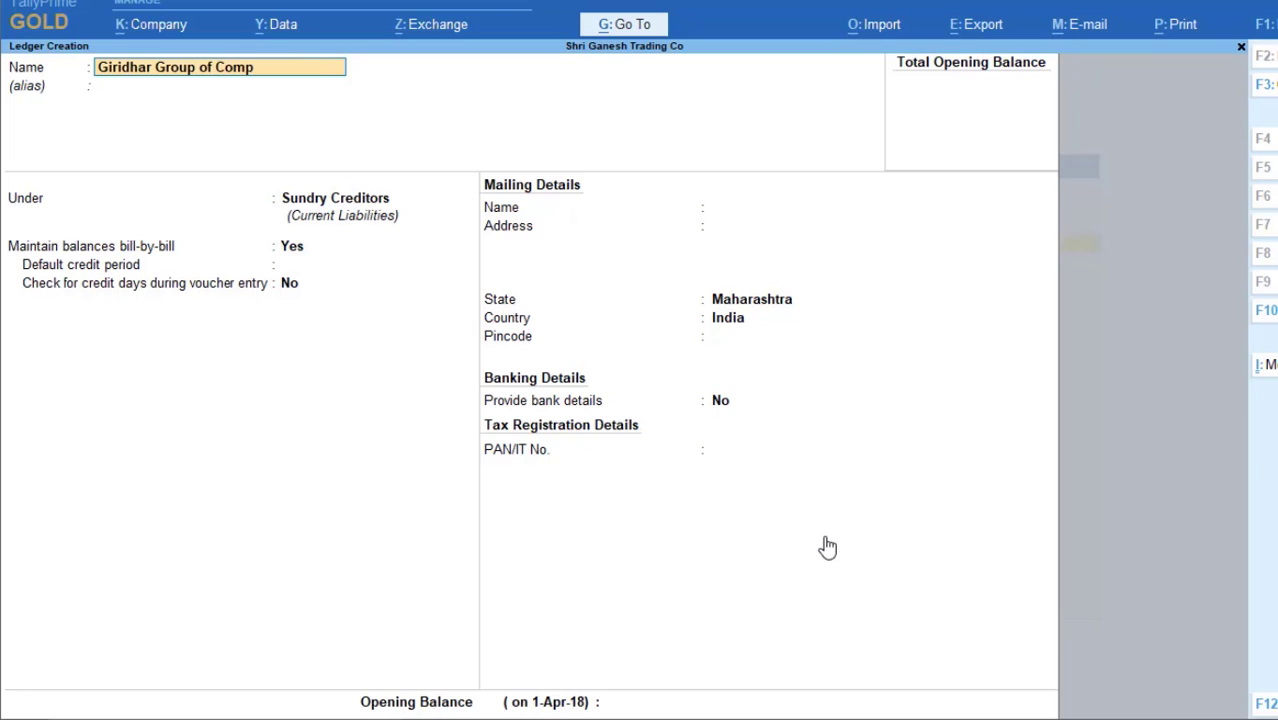
pyautogui.press('Return')
pyautogui.press('Return')
pyautogui.press('Return')
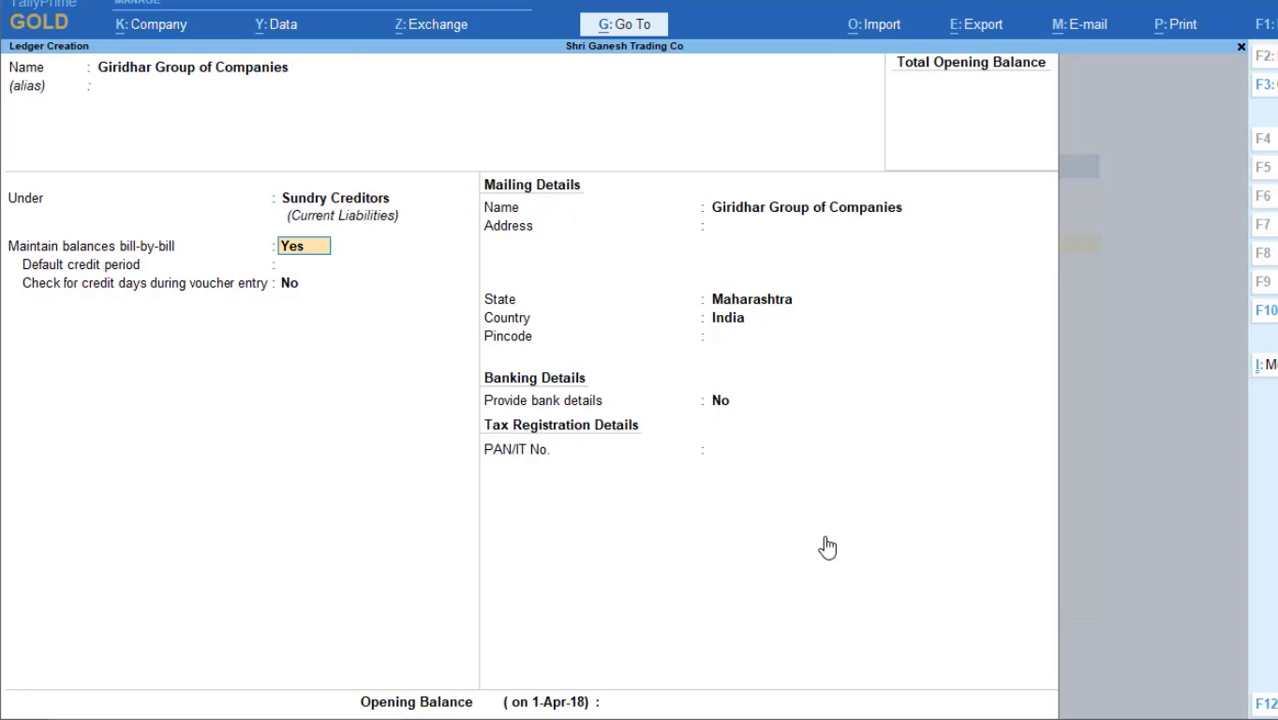
pyautogui.hotkey('ctrl', 'a')
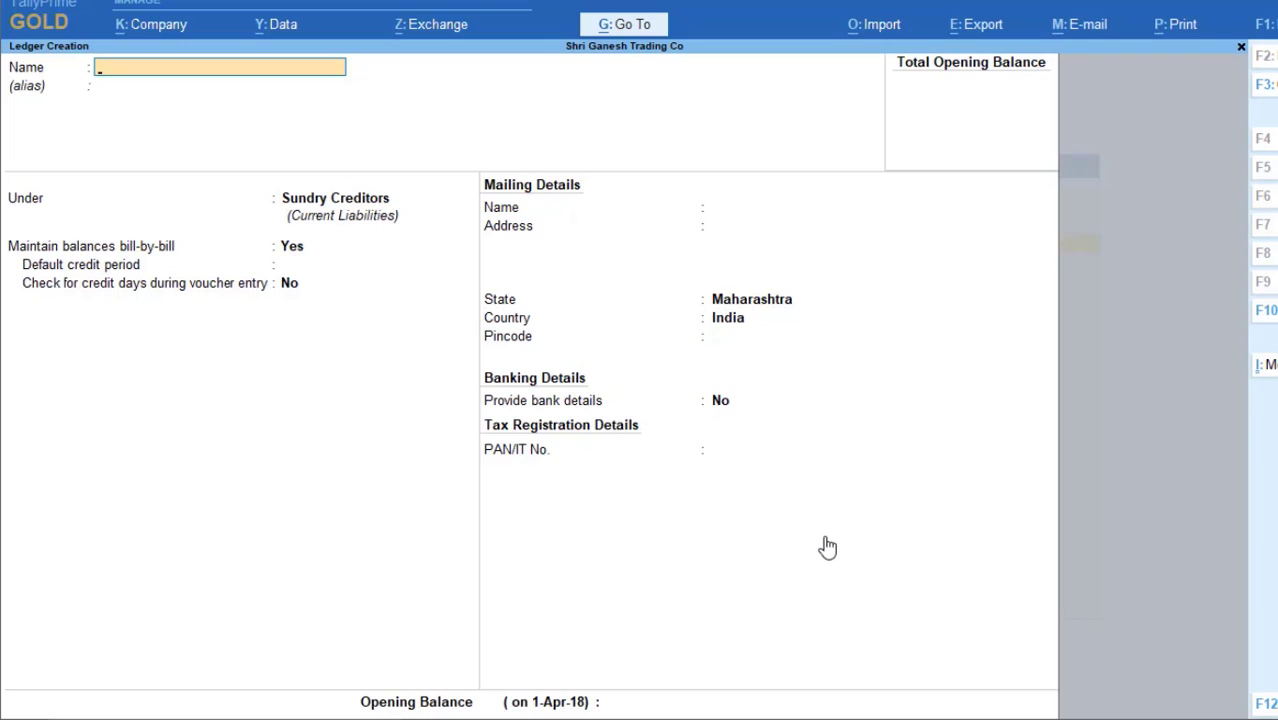
# Step: Create and save a ledger named National Traders, changing its group to Sundry Debtors and keeping bill-by-bill balances on
pyautogui.write('National Traders')
pyautogui.press('Return')
pyautogui.press('Return')
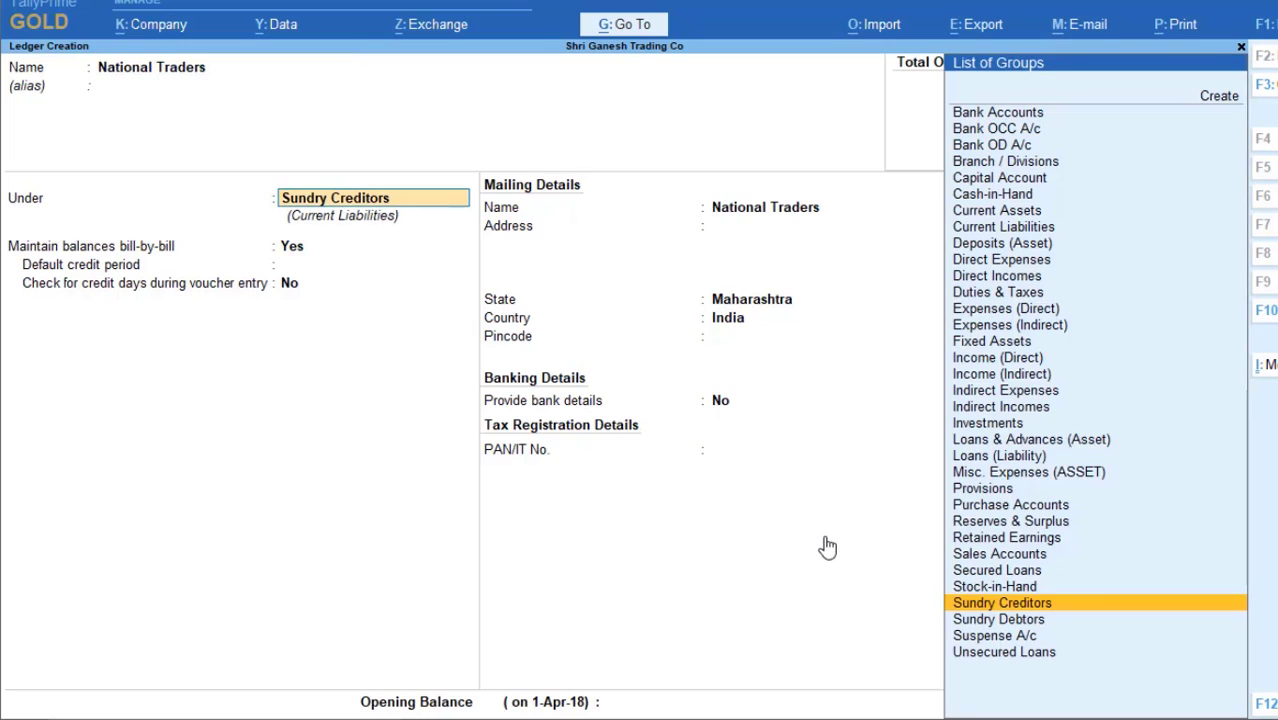
pyautogui.press('Down')
pyautogui.press('Return')
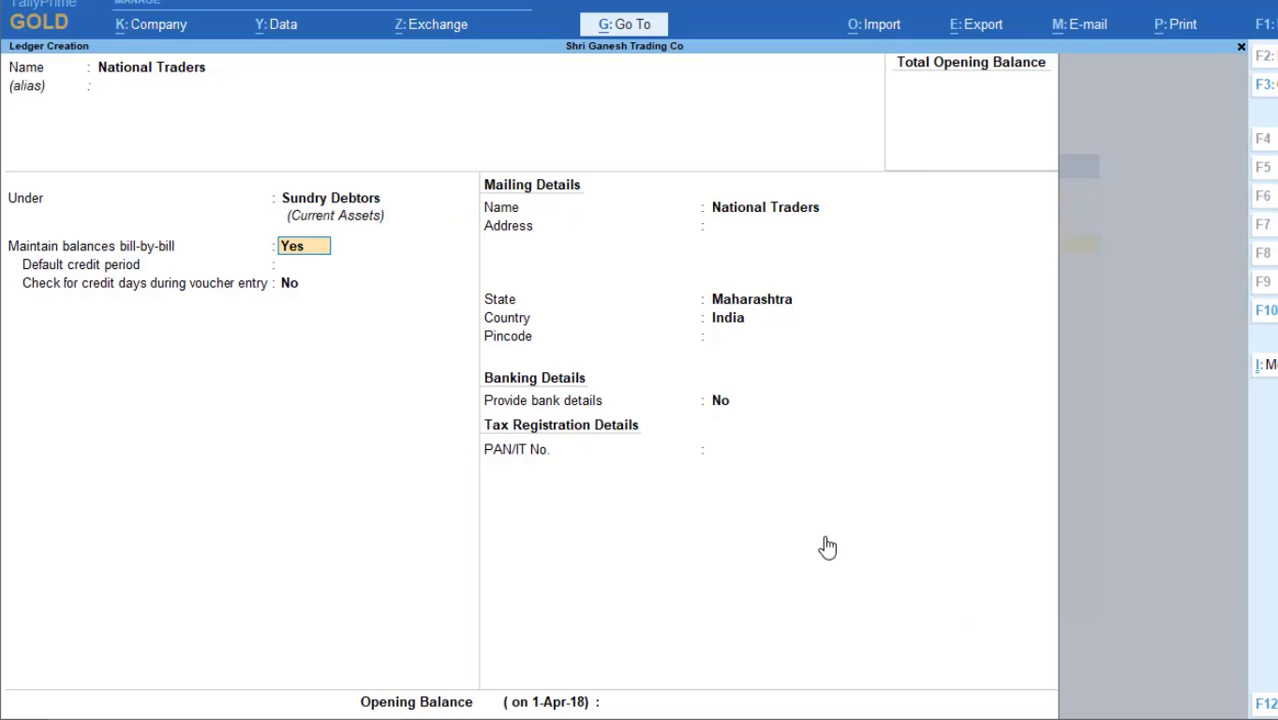
pyautogui.press('Return')
pyautogui.press('Return')
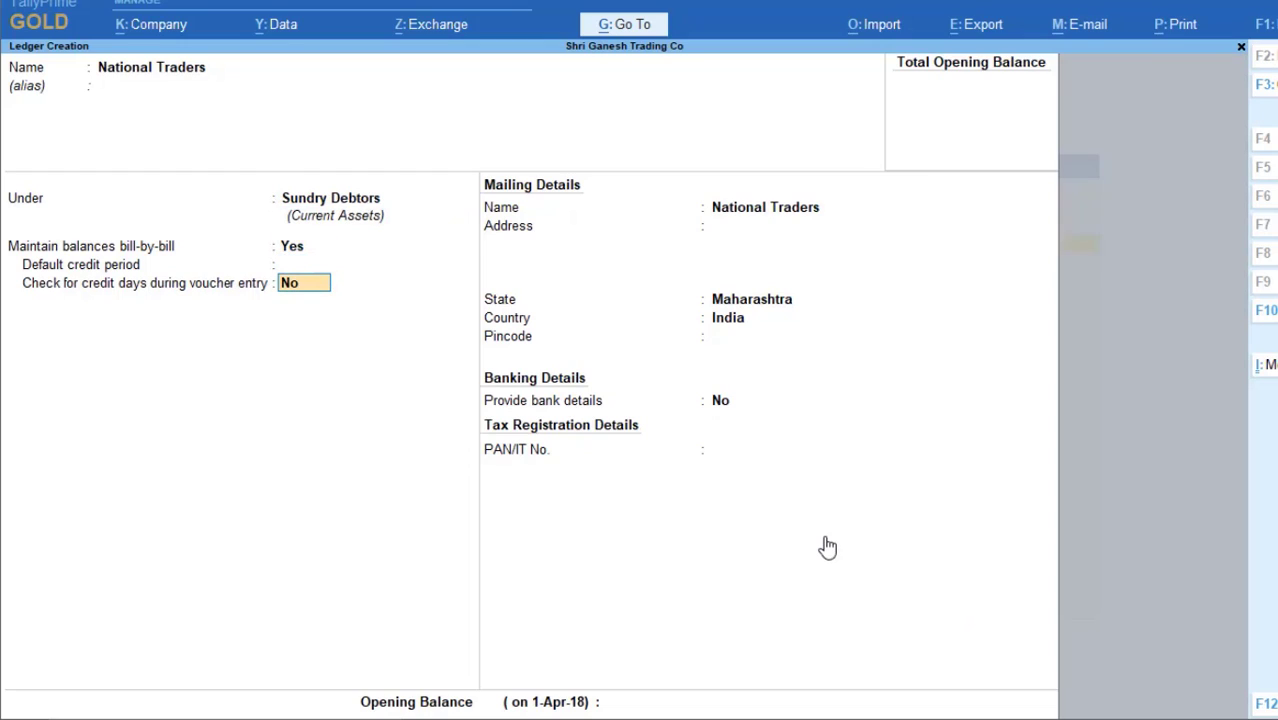
pyautogui.hotkey('ctrl', 'a')
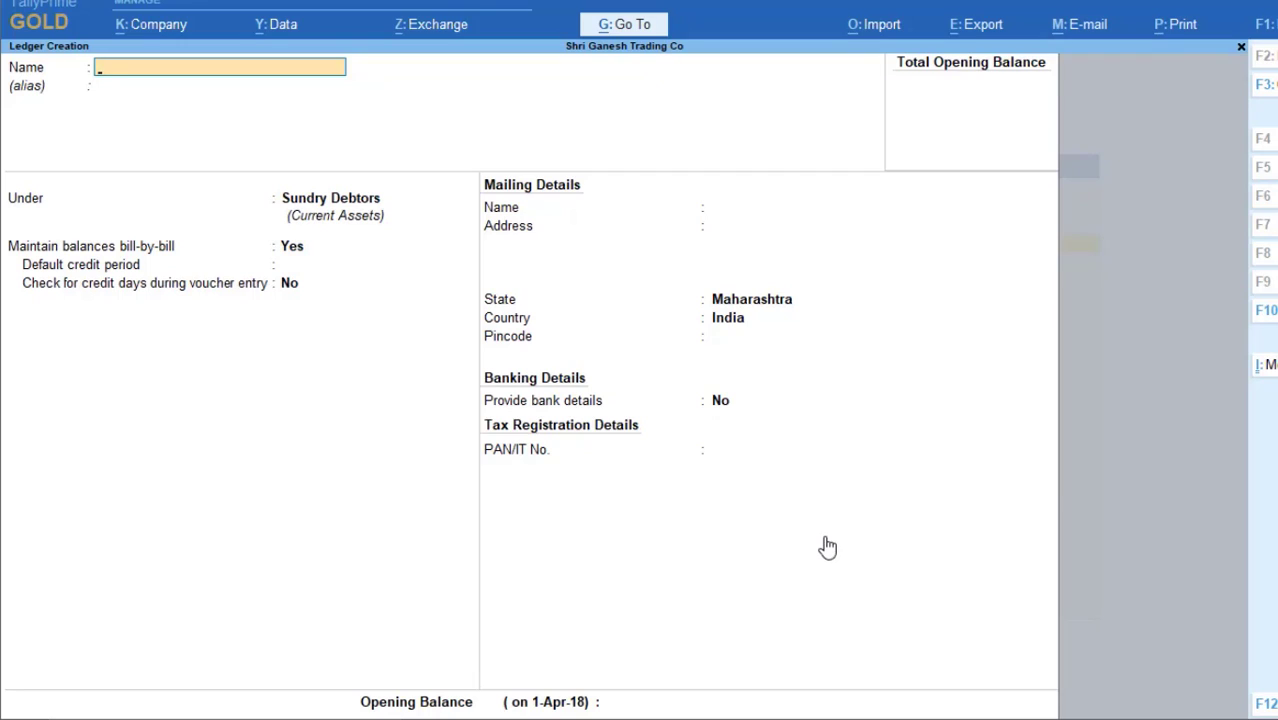
# Step: Create and save a ledger named Anupam Trading Co. under Sundry Debtors with bill-by-bill balances and Maharashtra as the state
pyautogui.write('Anupam Trading Co.')
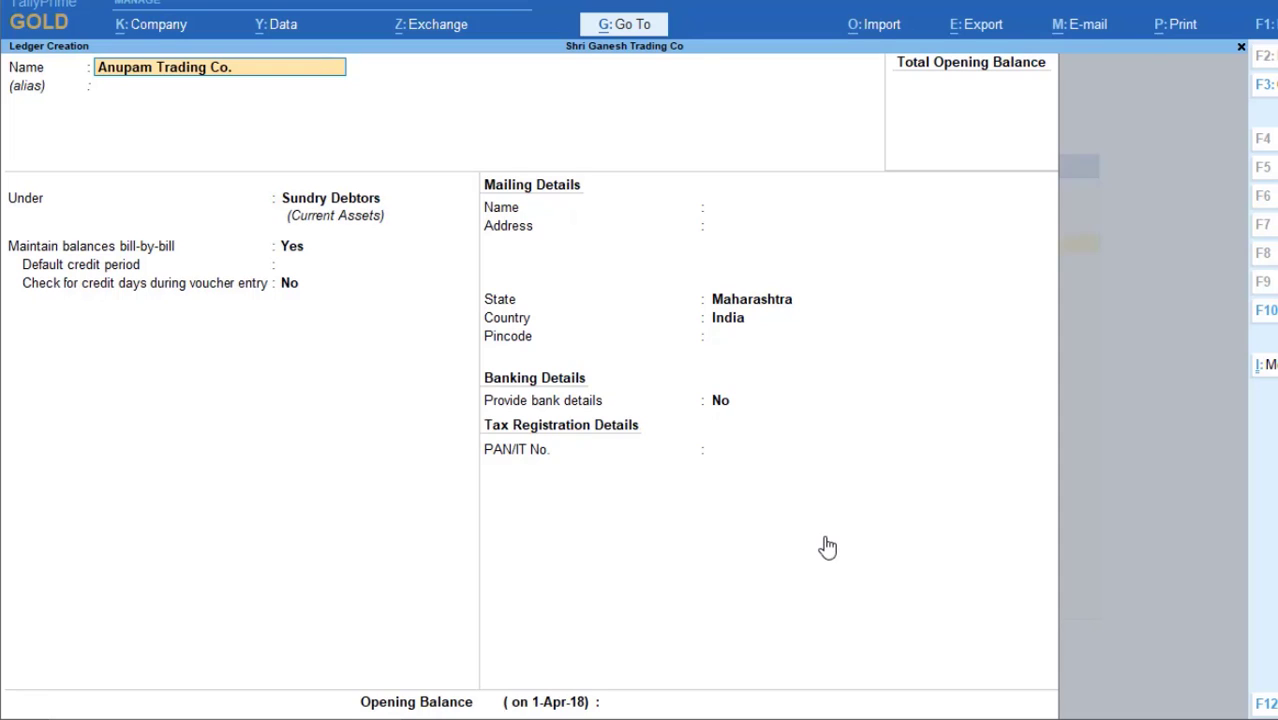
pyautogui.press('Return')
pyautogui.press('Return')
pyautogui.press('Return')
pyautogui.press('Return')
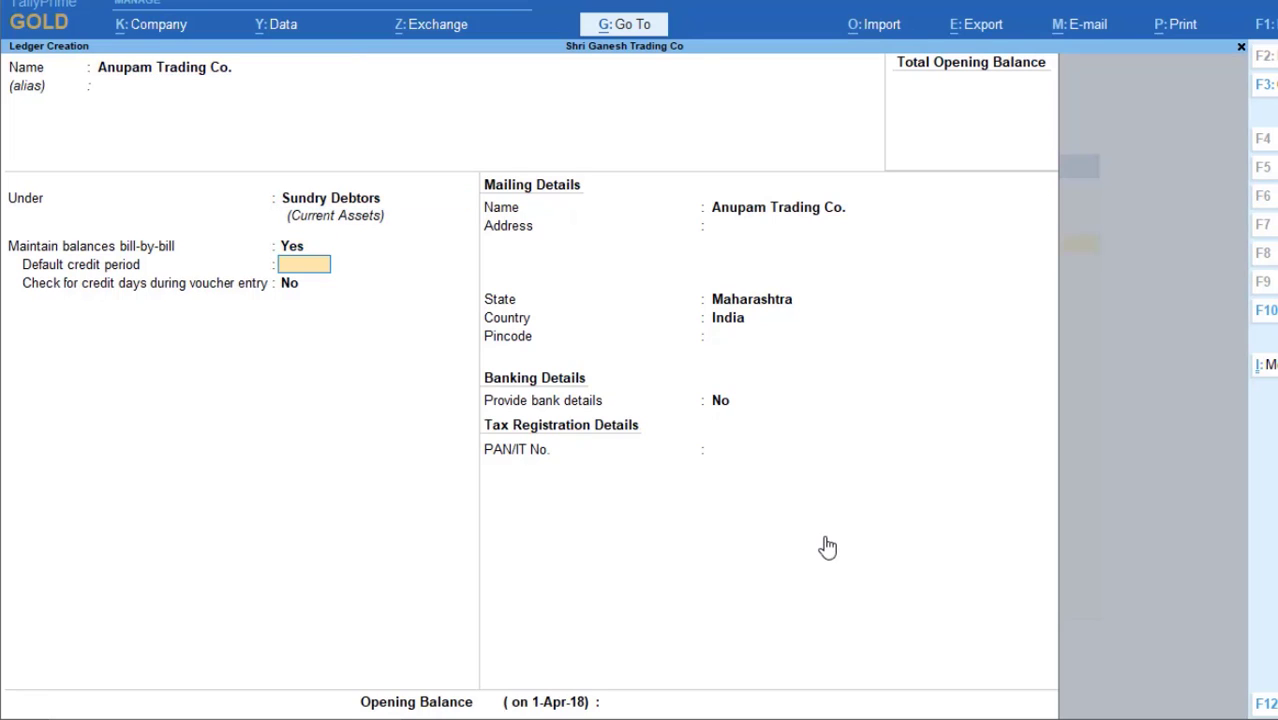
pyautogui.press('Return')
pyautogui.press('Return')
pyautogui.press('Return')
pyautogui.press('Return')
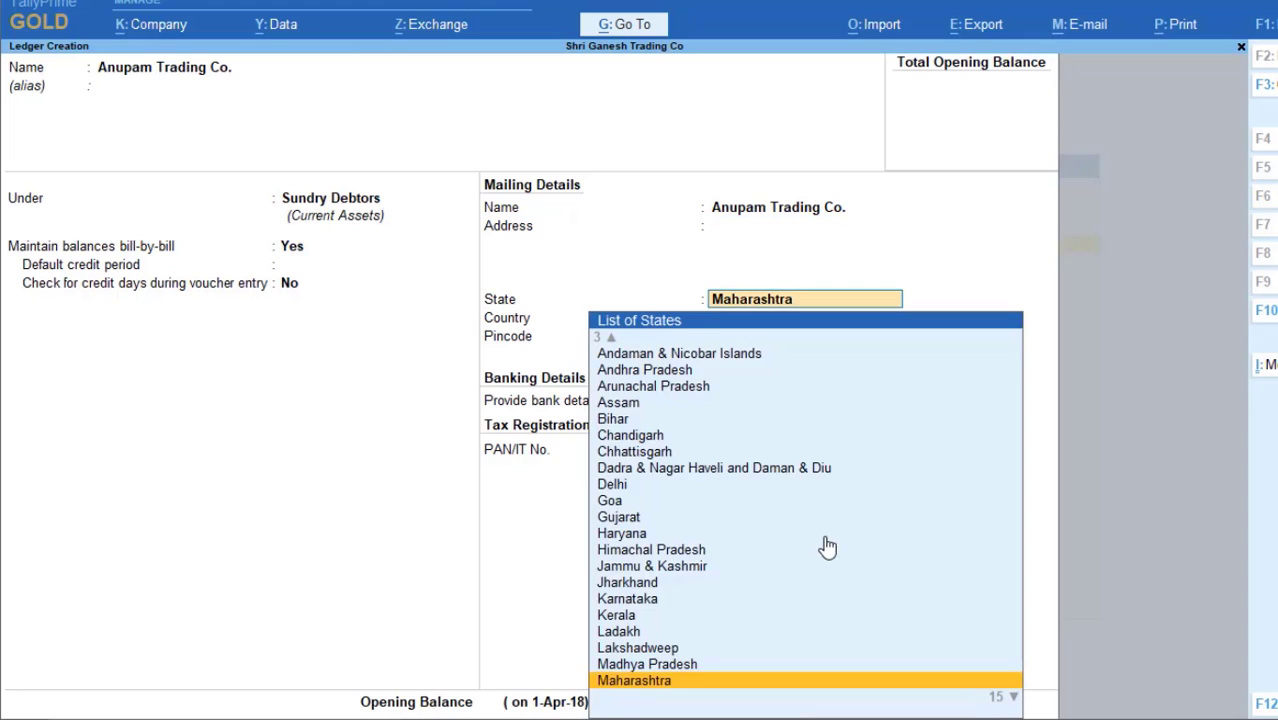
pyautogui.press('Return')
pyautogui.hotkey('ctrl', 'a')
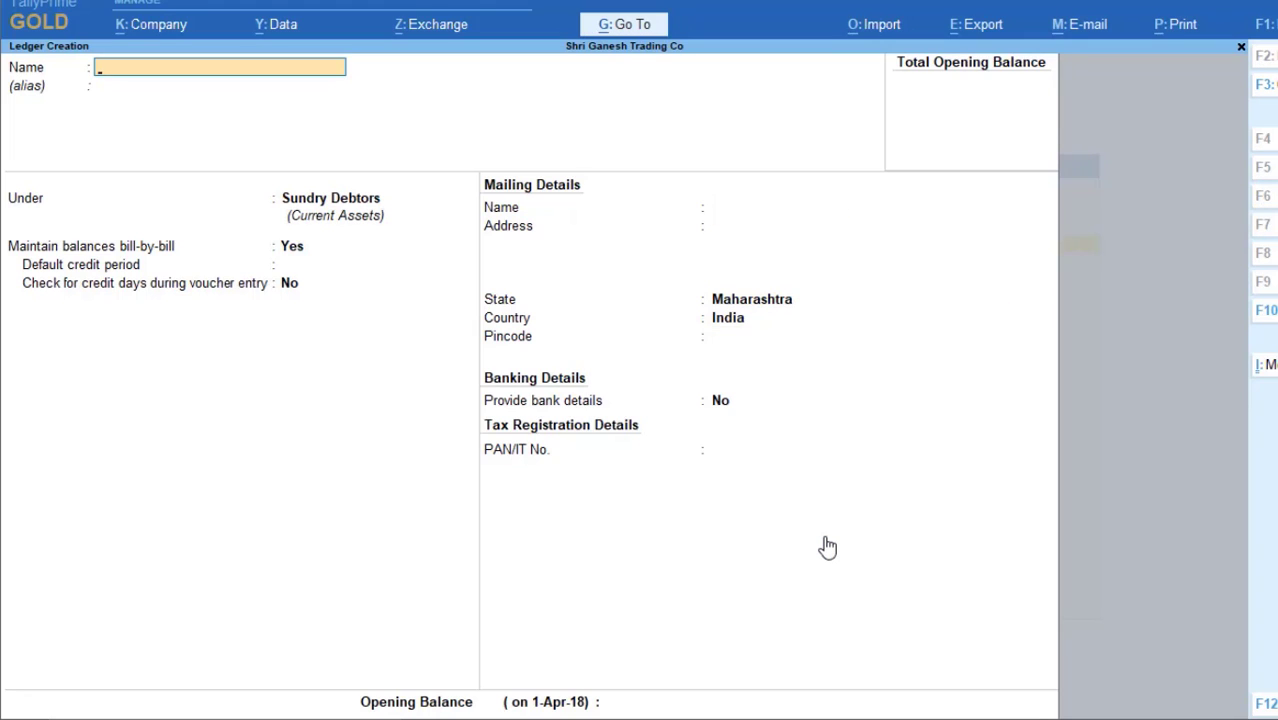
# Step: Create and save a ledger named Delux Textiles under Sundry Debtors, keeping the default bill-by-bill, mailing and bank settings
pyautogui.write('Delux Textiles')
pyautogui.press('Return')
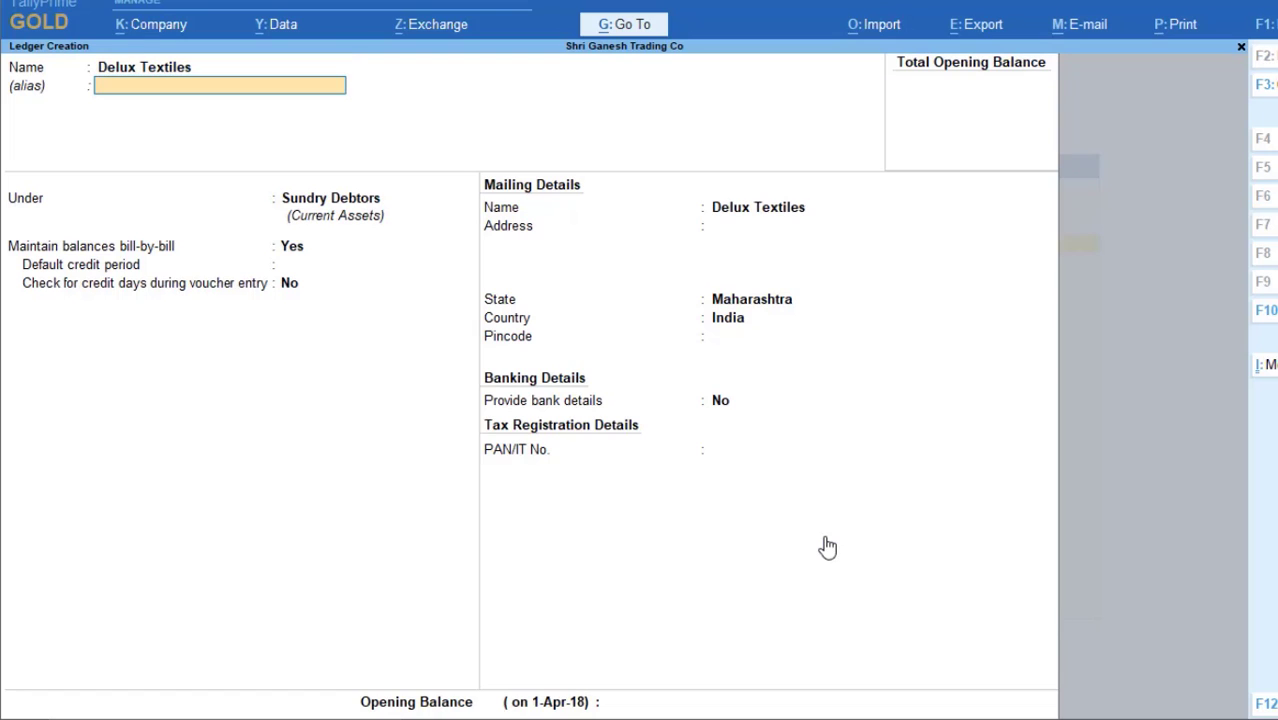
pyautogui.press('Return')
pyautogui.press('Return')
pyautogui.press('Return')
pyautogui.press('Return')
pyautogui.press('Return')
pyautogui.press('Return')
pyautogui.press('Return')
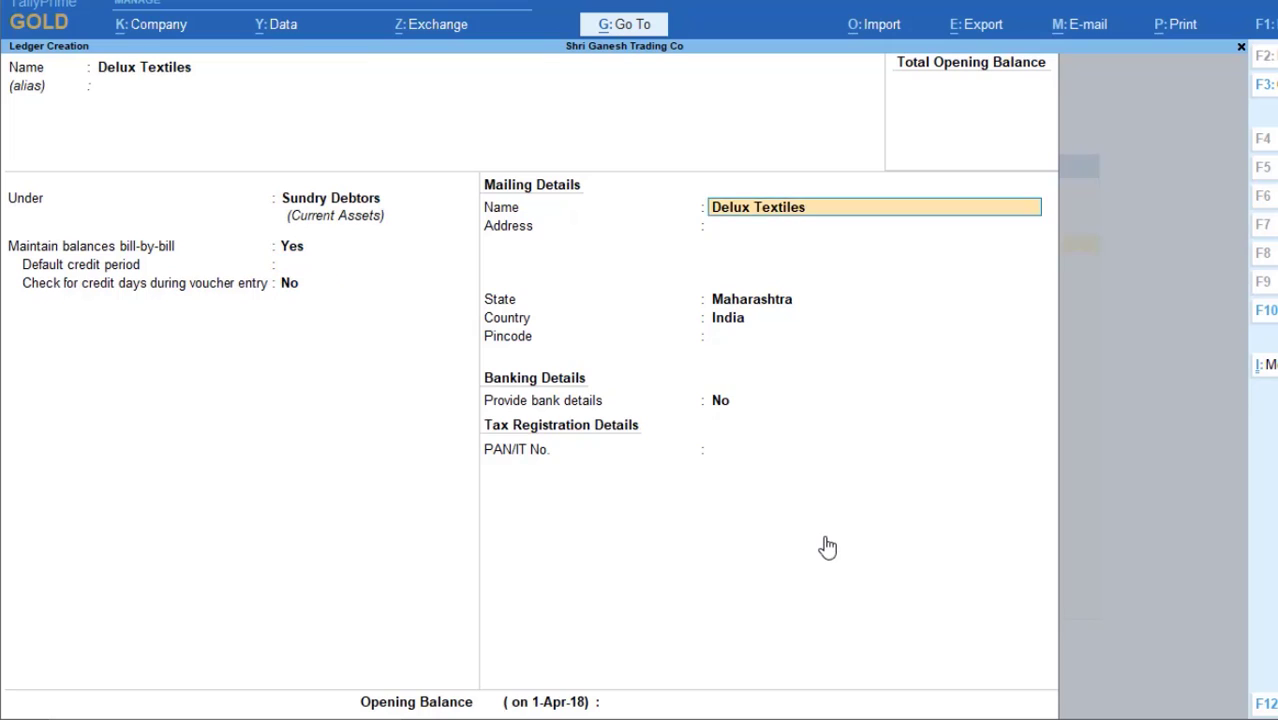
pyautogui.press('Return')
pyautogui.press('Return')
pyautogui.press('Return')
pyautogui.press('Return')
pyautogui.press('Return')
pyautogui.press('Return')
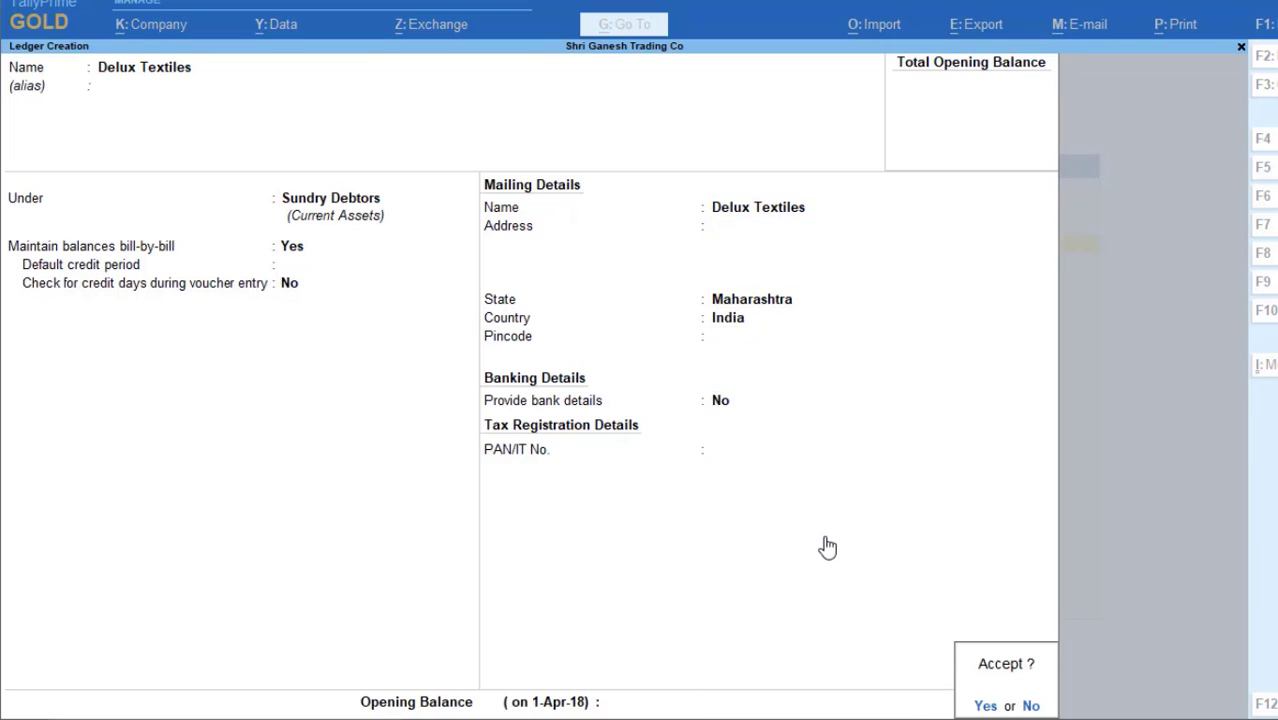
pyautogui.press('Return')
# Step: Create and save a ledger named Pushpak Company under Sundry Debtors with bill-by-bill balances kept on
pyautogui.write('P')
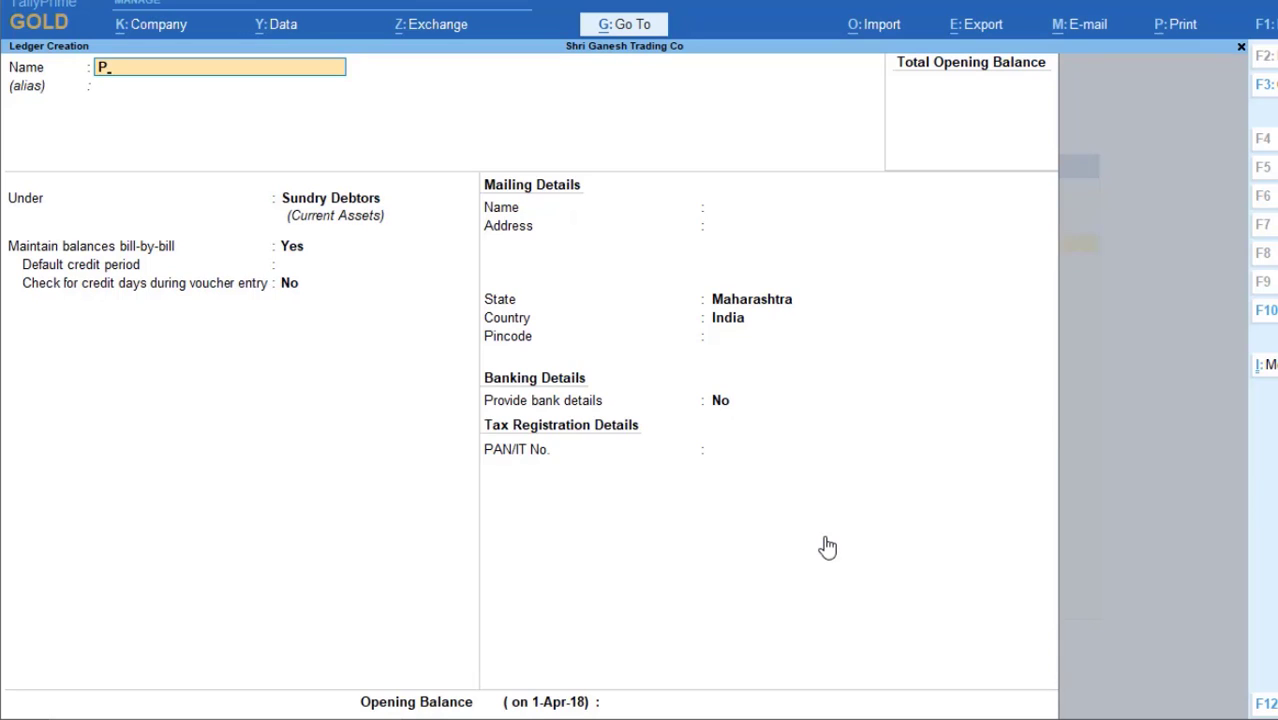
pyautogui.press('BackSpace')
pyautogui.write('Pushpak Company')
pyautogui.press('Return')
pyautogui.press('Return')
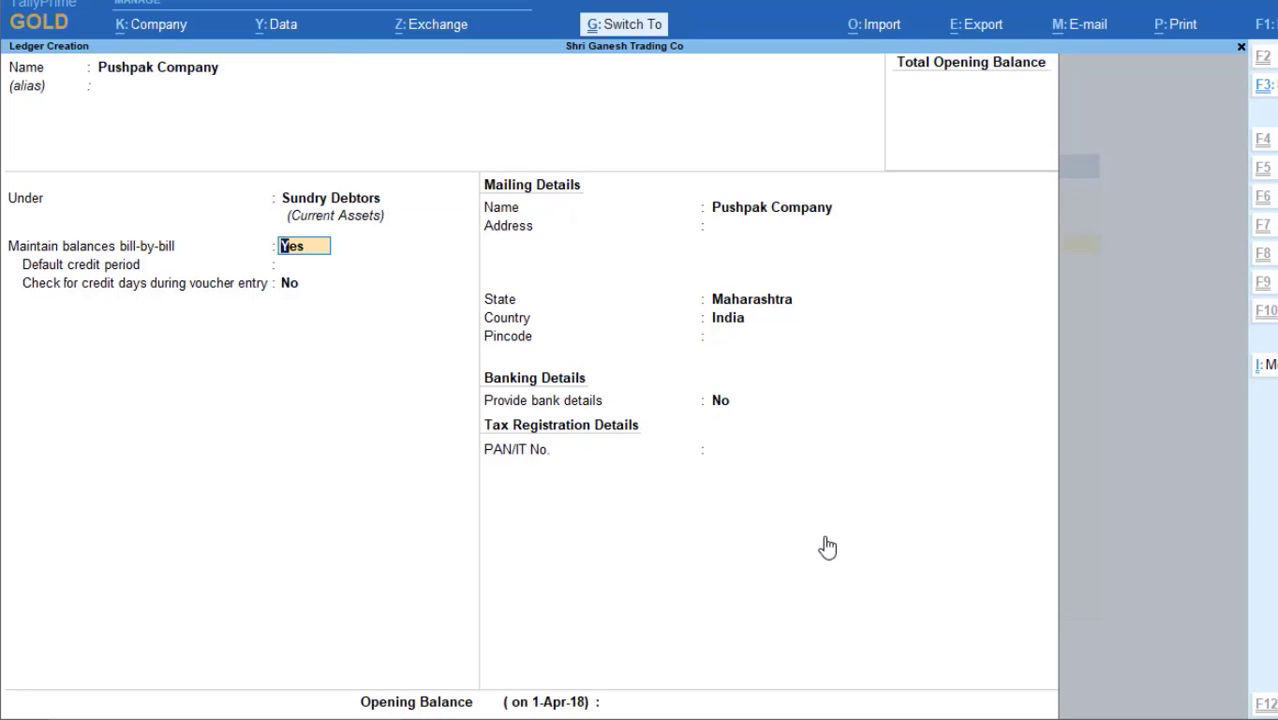
pyautogui.hotkey('ctrl', 'a')
# Step: Create and save a ledger named Hero Corporation under Sundry Debtors
pyautogui.write('H')
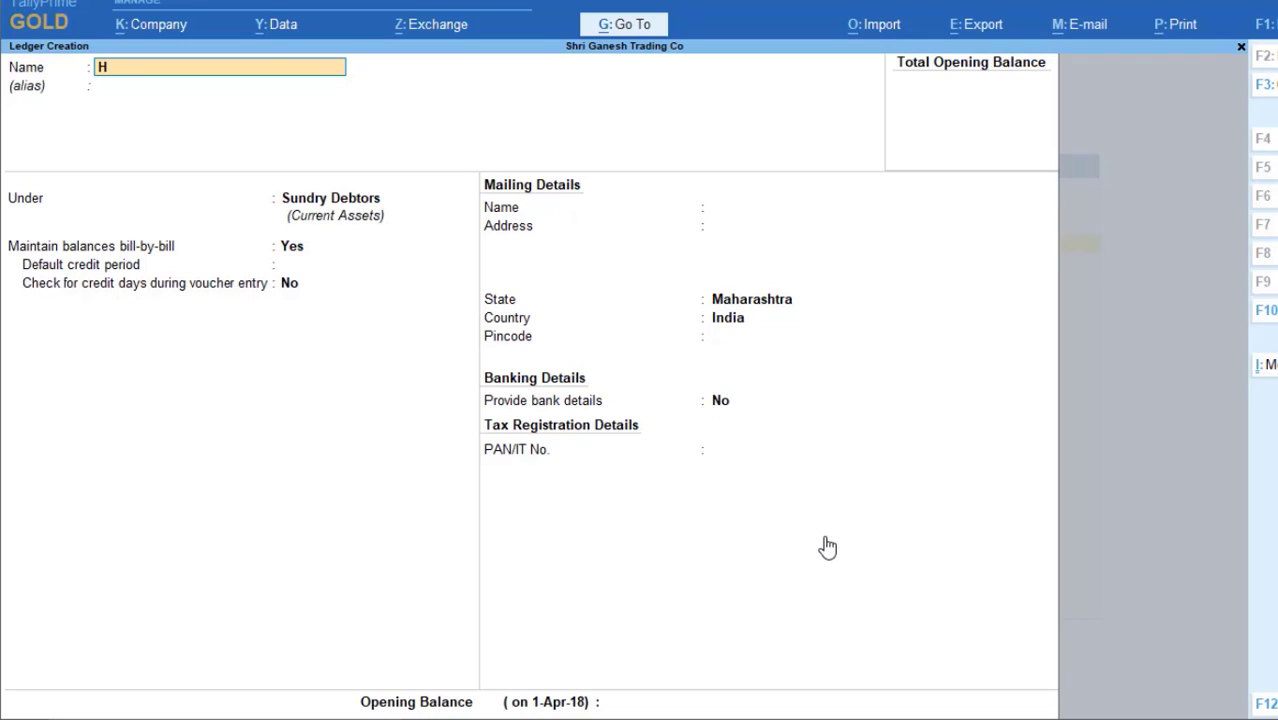
pyautogui.write('ero Corporatoin')
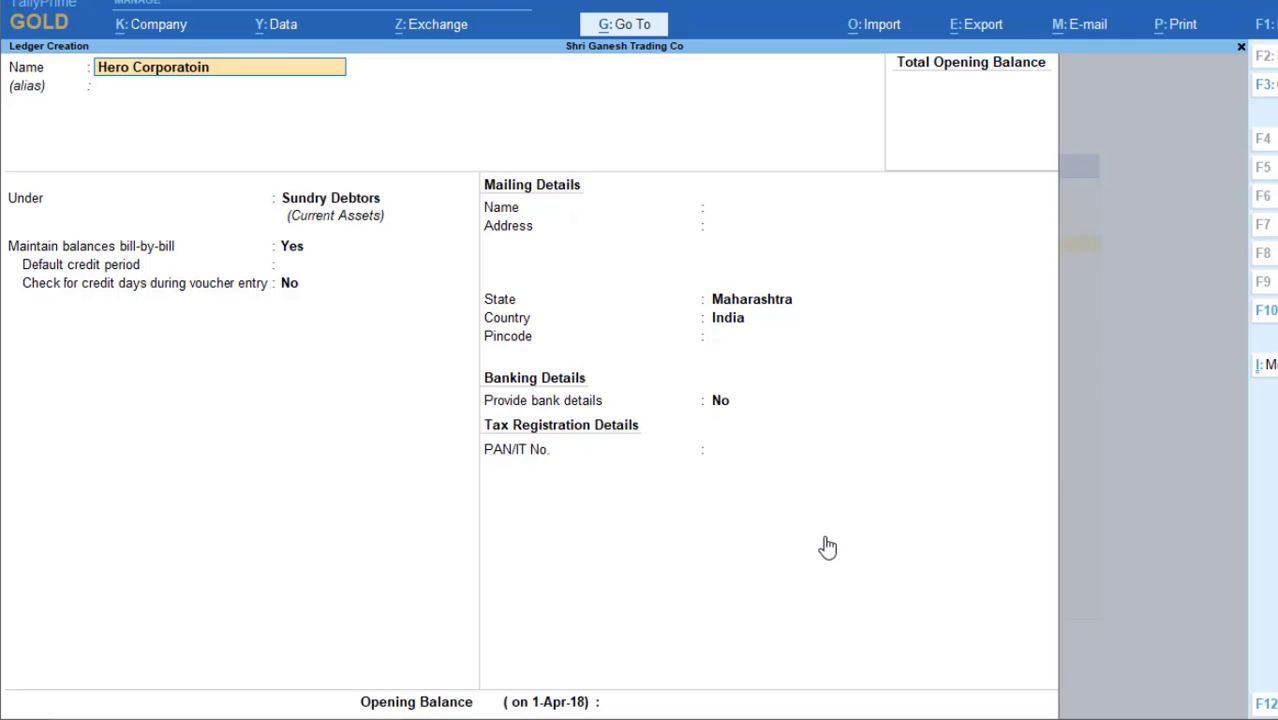
pyautogui.press('BackSpace')
pyautogui.press('BackSpace')
pyautogui.press('BackSpace')
pyautogui.write('ion')
pyautogui.press('ctrl')
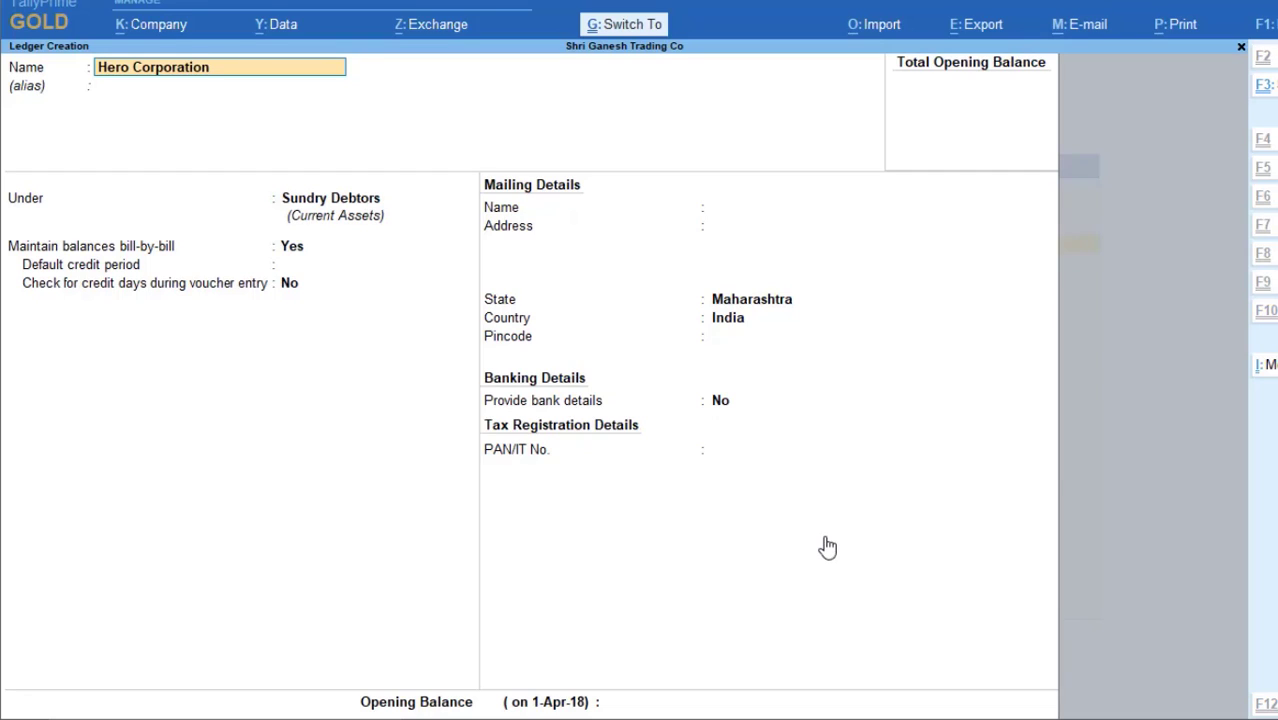
pyautogui.hotkey('ctrl', 'a')
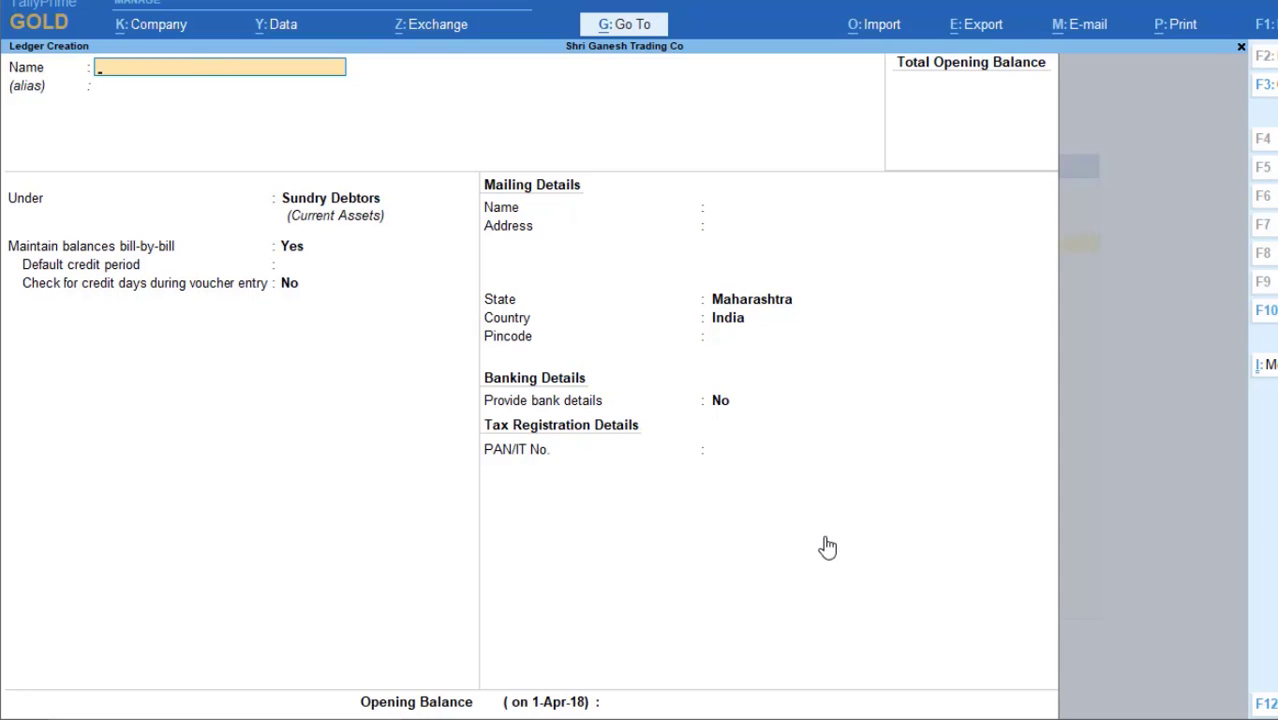
# Step: Create and save a ledger named Purchase A/c, changing its group to Purchase Accounts and leaving the ledger type Not Applicable
pyautogui.write('Purchase A/c')
pyautogui.press('Return')
pyautogui.write('Pu')
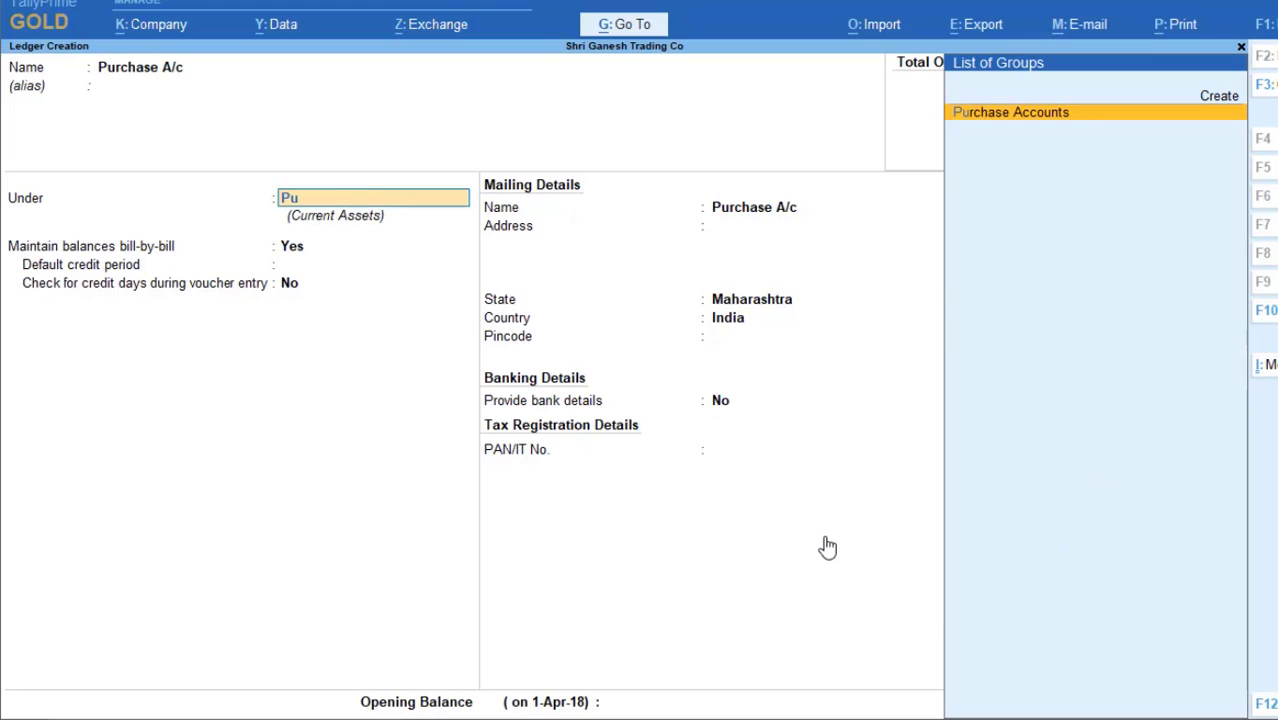
pyautogui.press('Return')
pyautogui.press('Return')
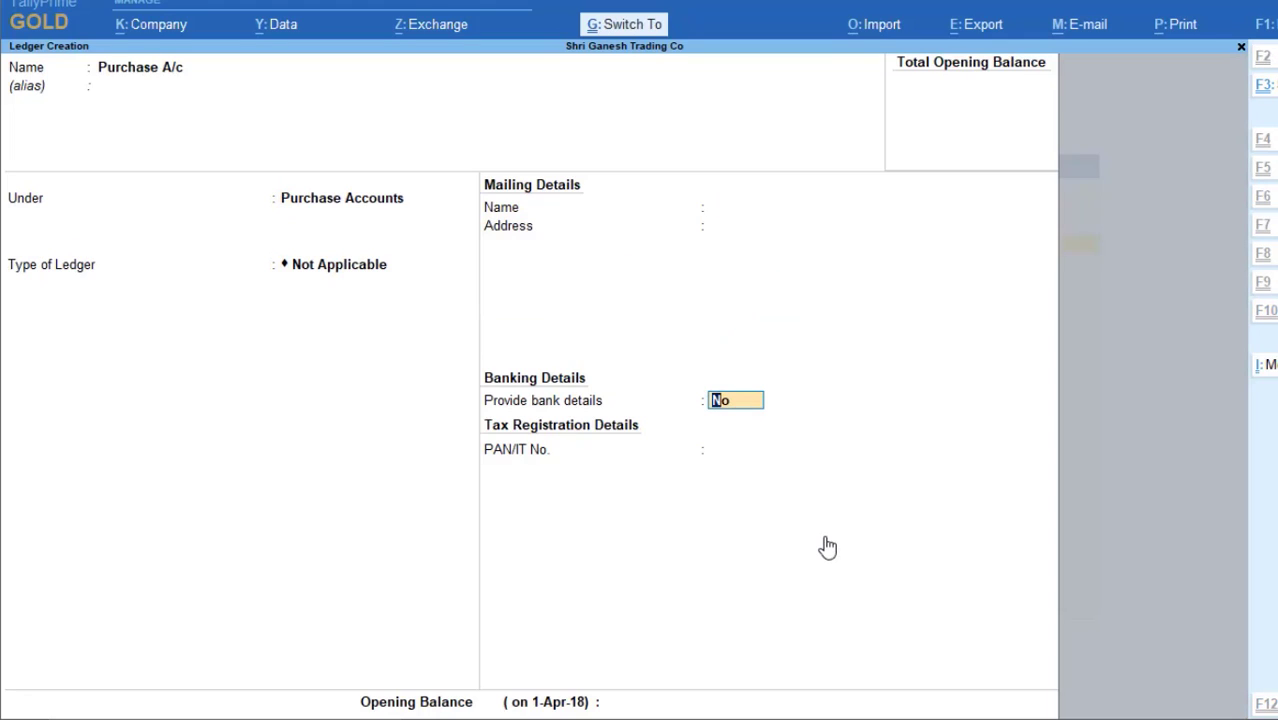
pyautogui.hotkey('ctrl', 'a')
# Step: Create and save a ledger named Sales A/c, changing its group to Sales Accounts
pyautogui.write('Sales A/c')
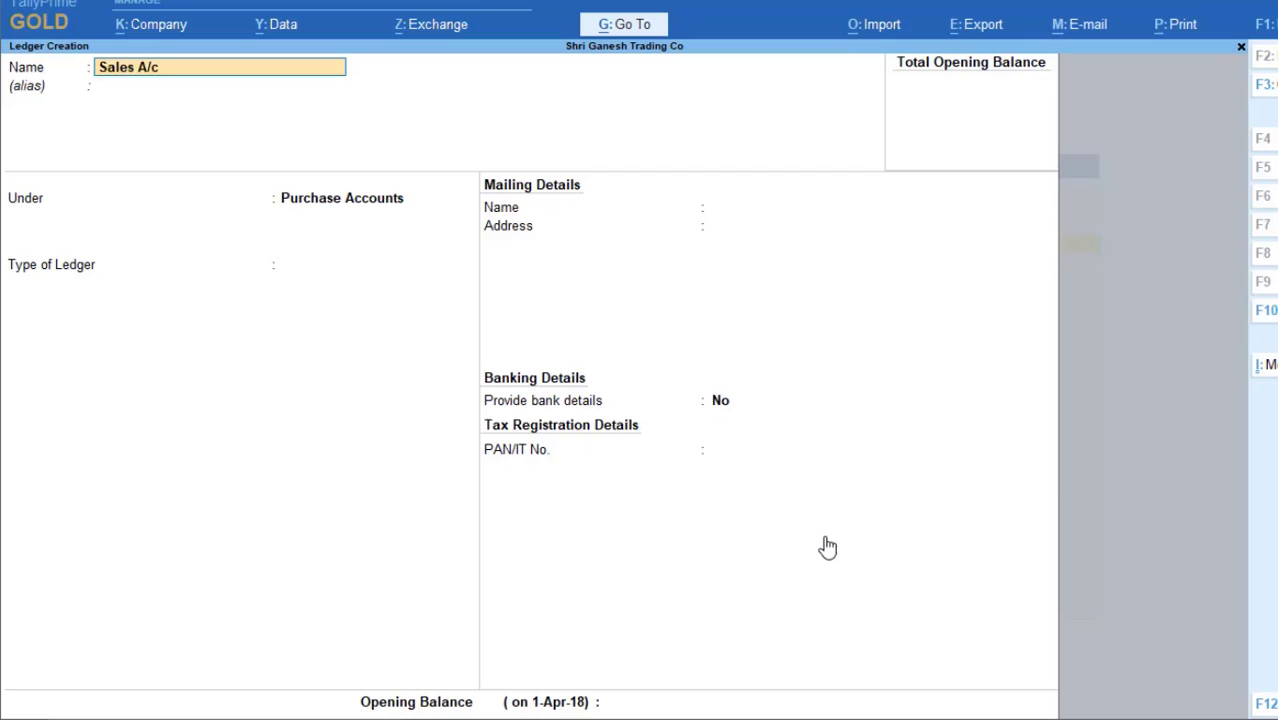
pyautogui.press('Return')
pyautogui.write('Sal')
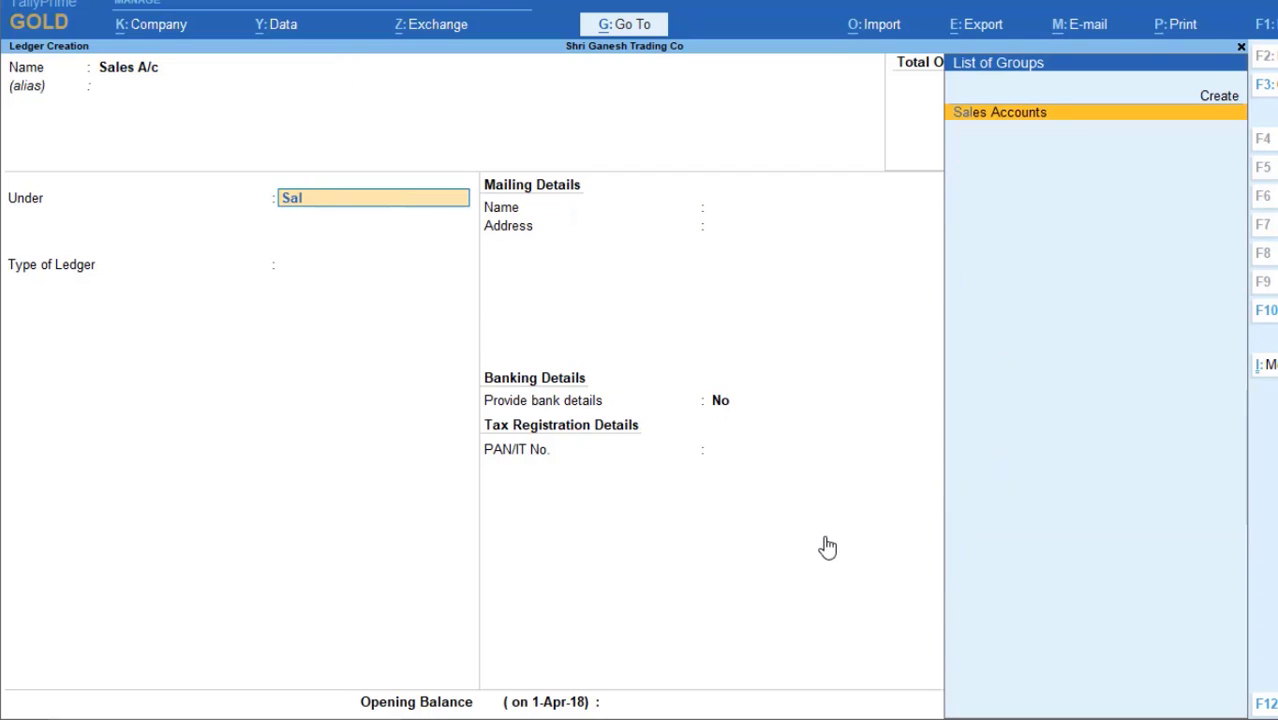
pyautogui.press('Return')
pyautogui.press('Return')
pyautogui.hotkey('ctrl', 'a')
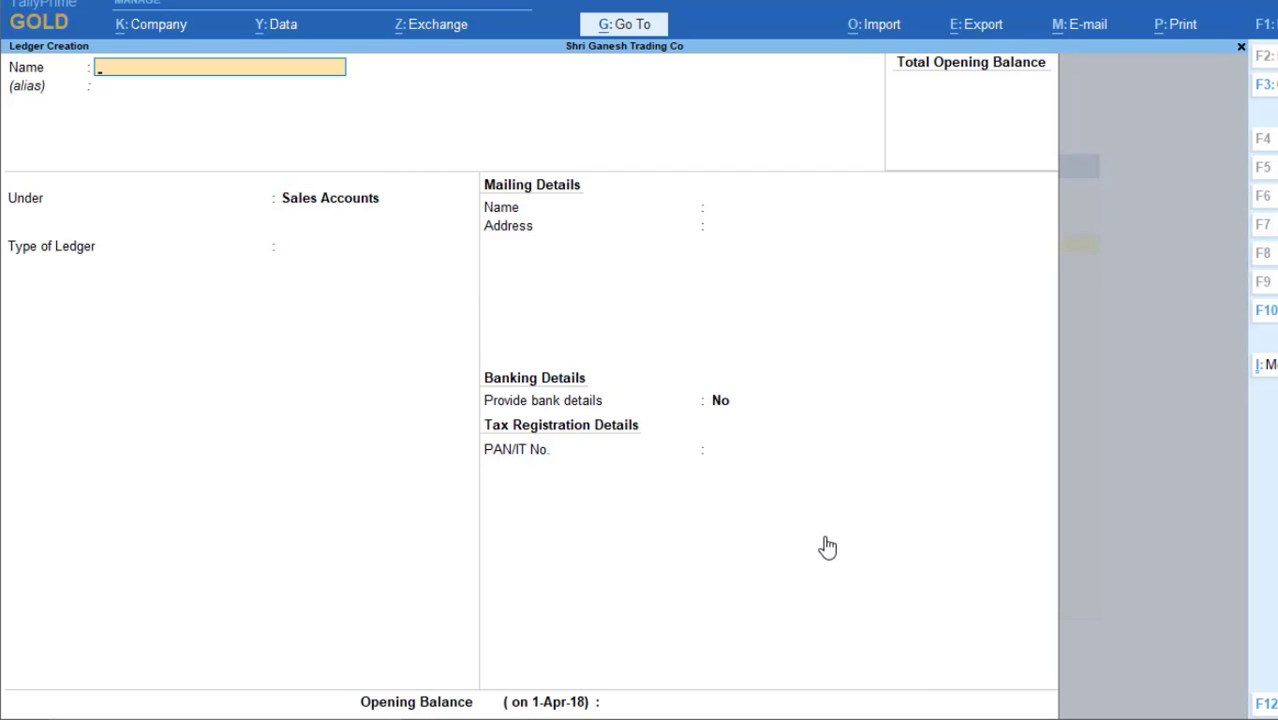
# Step: Name a new ledger Federal Bank and place it under Bank Accounts
pyautogui.write('Federal Bank')
pyautogui.press('Return')
pyautogui.press('Return')
pyautogui.write('Ba')
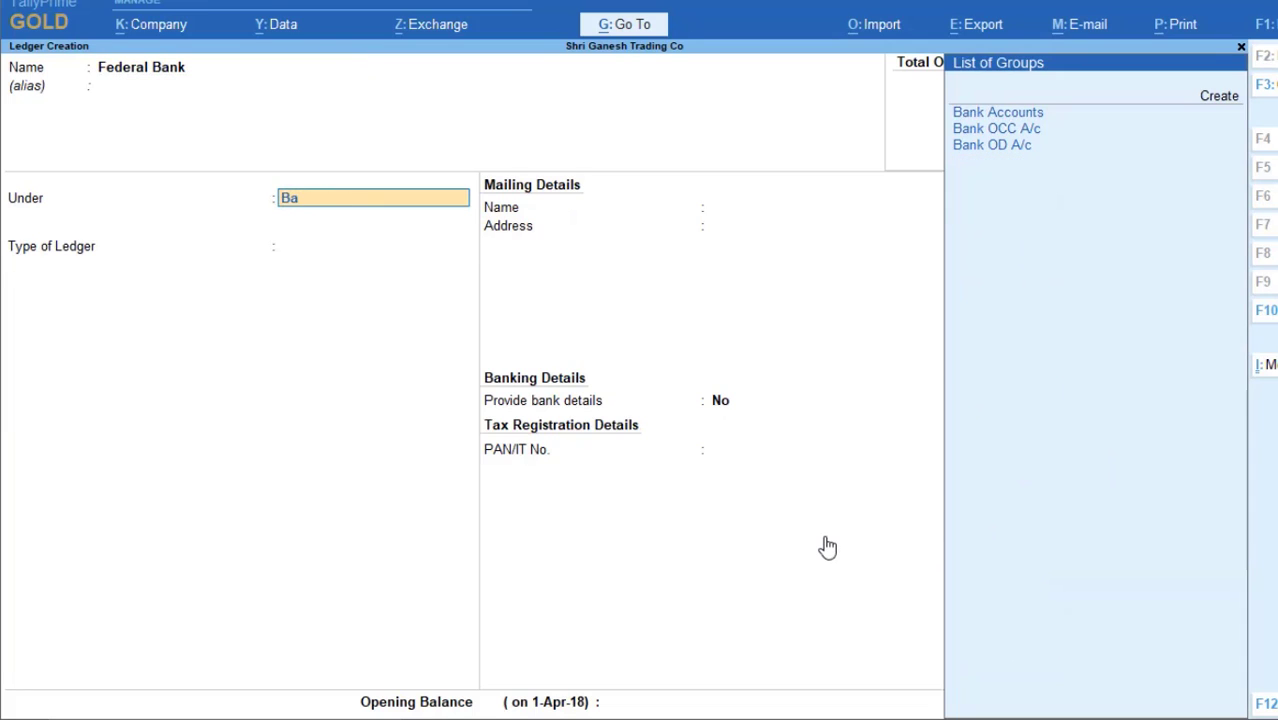
pyautogui.press('Return')
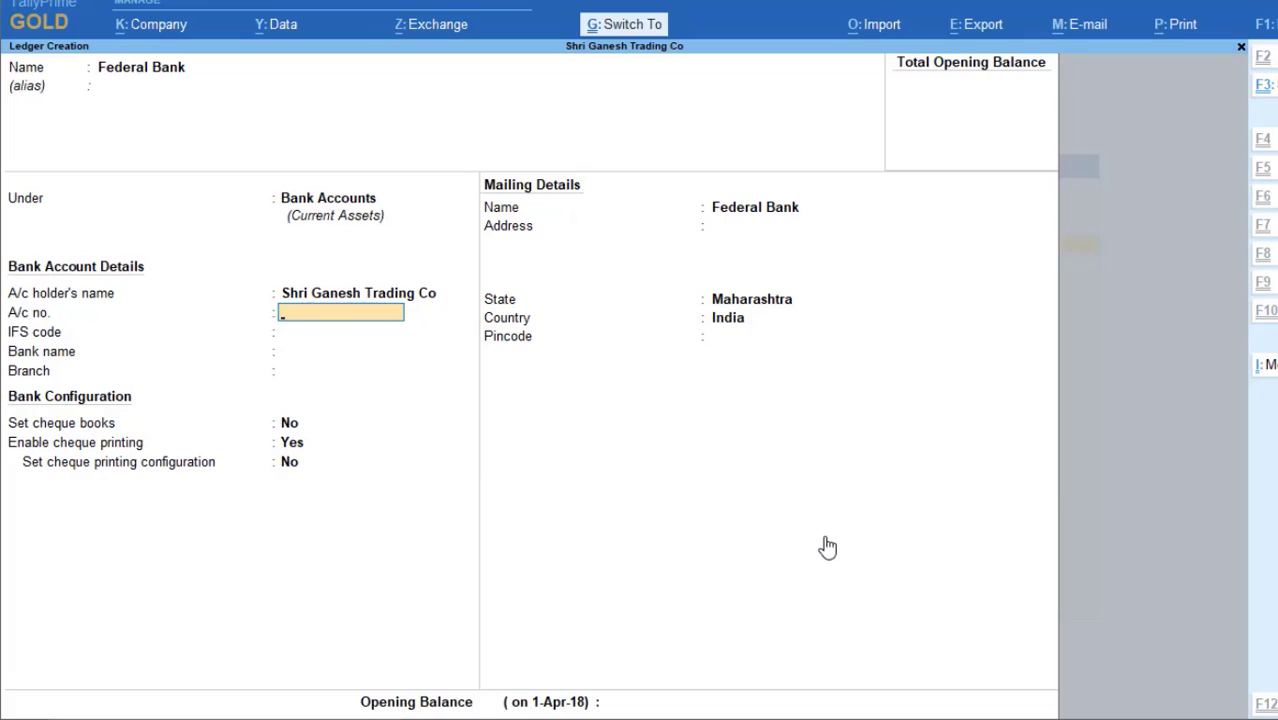
pyautogui.press('Return')
pyautogui.press('Return')
pyautogui.press('Return')
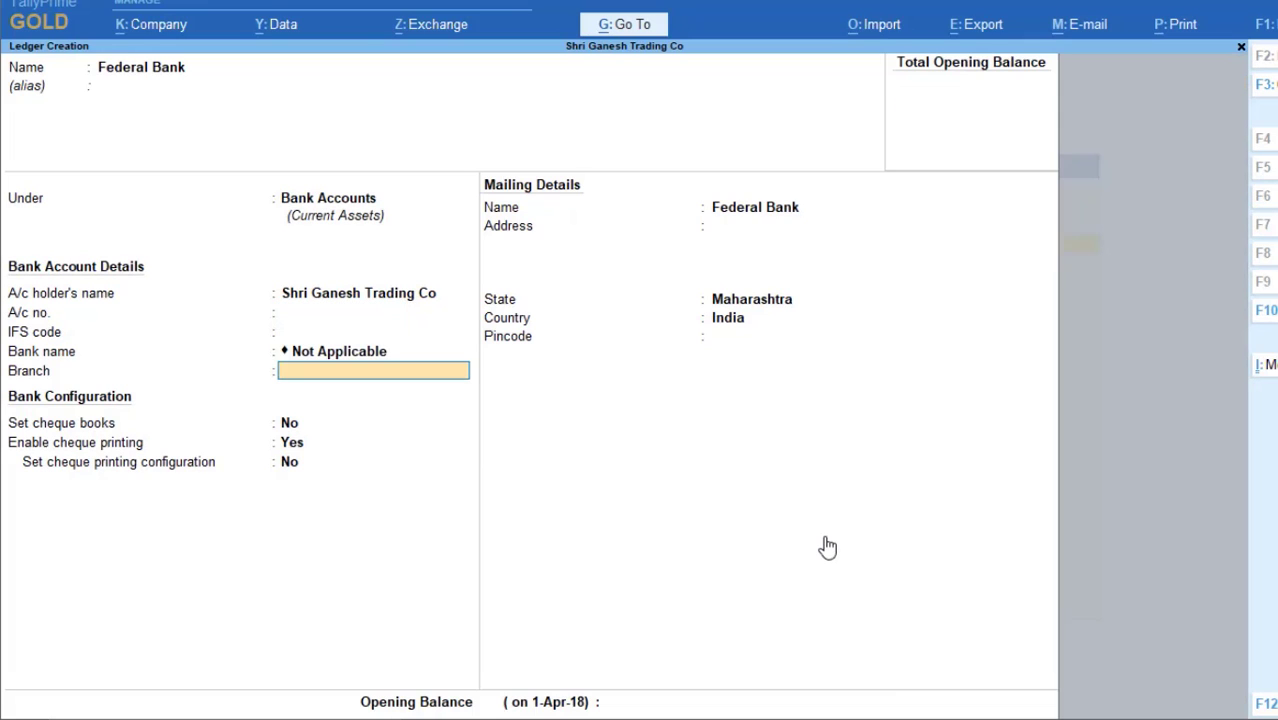
pyautogui.press('Return')
pyautogui.press('Return')
pyautogui.press('n')
pyautogui.press('Return')
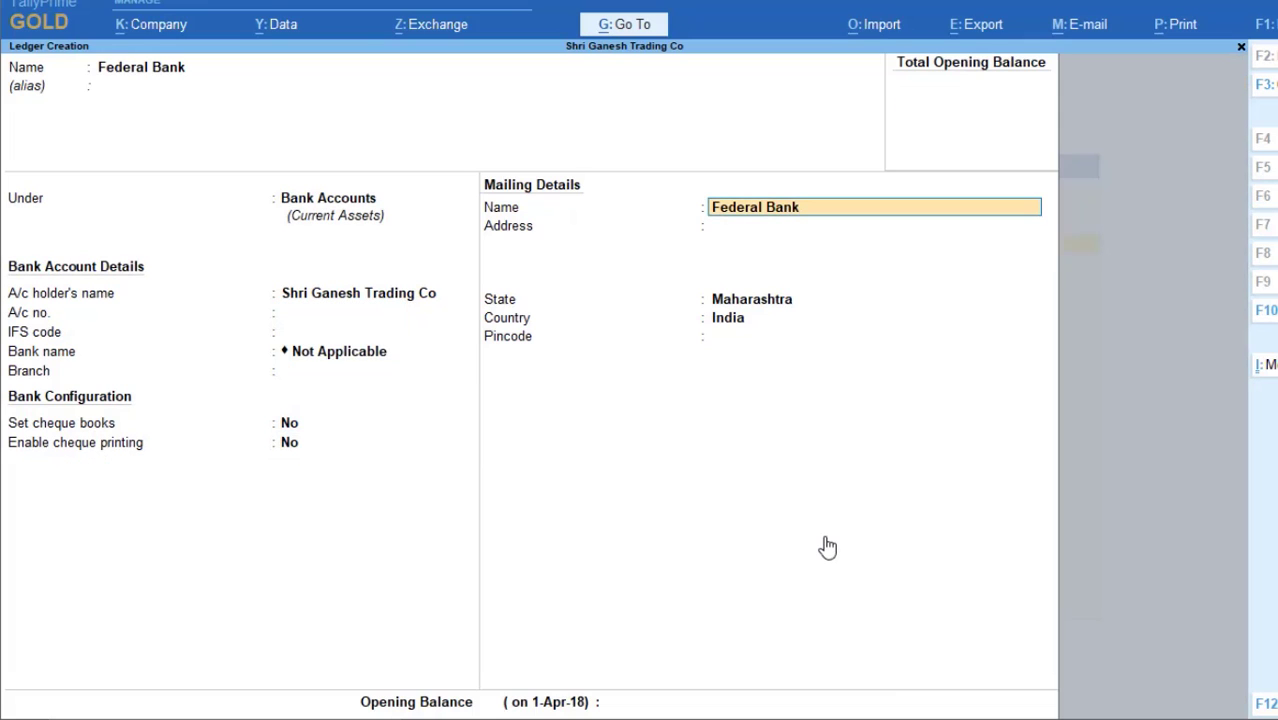
pyautogui.hotkey('ctrl', 'a')
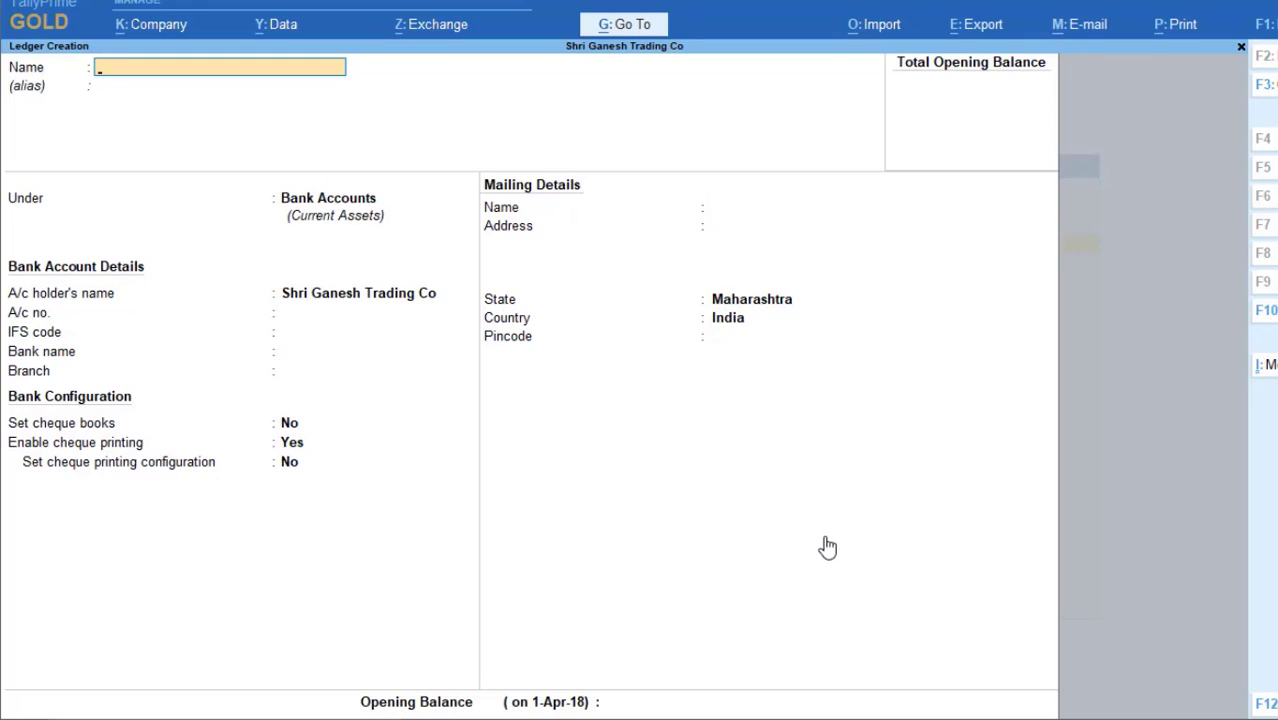
# Step: Create and save a ledger named Discount A/c (Received) under Income (Indirect) with no bank details or opening balance
pyautogui.write('Discount A/c (Re')
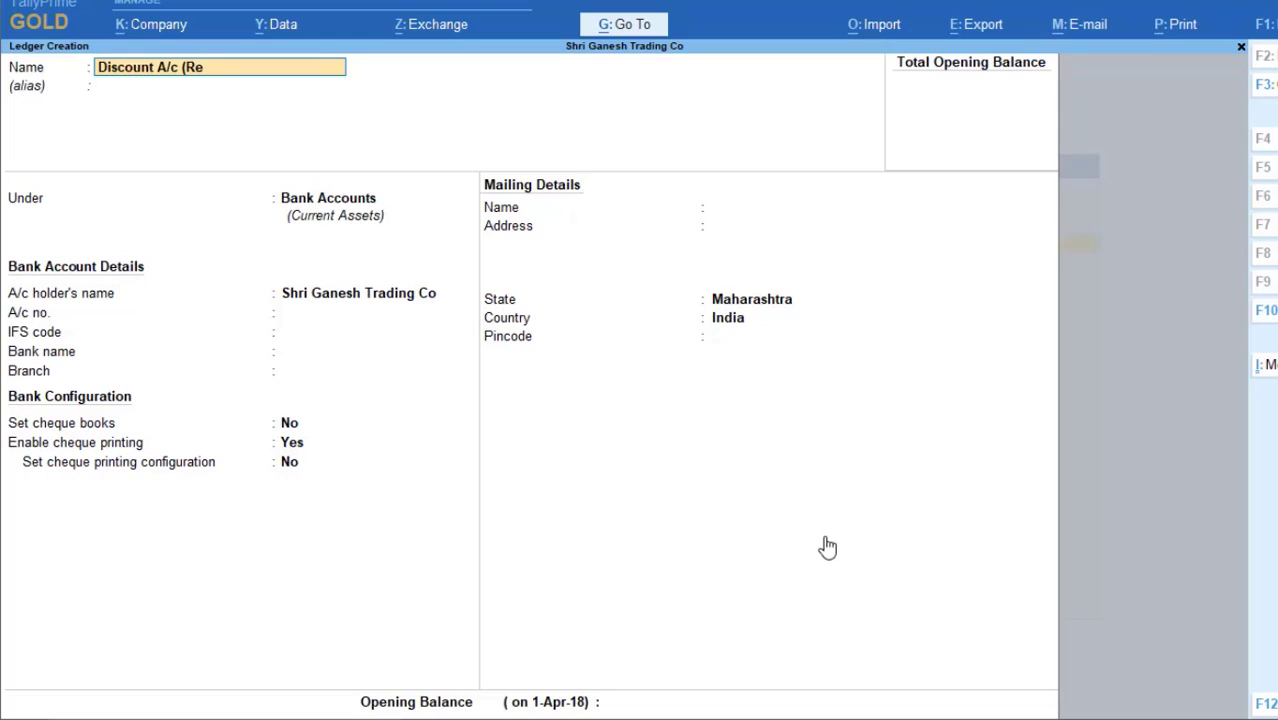
pyautogui.write('ceived)')
pyautogui.press('Return')
pyautogui.press('Return')
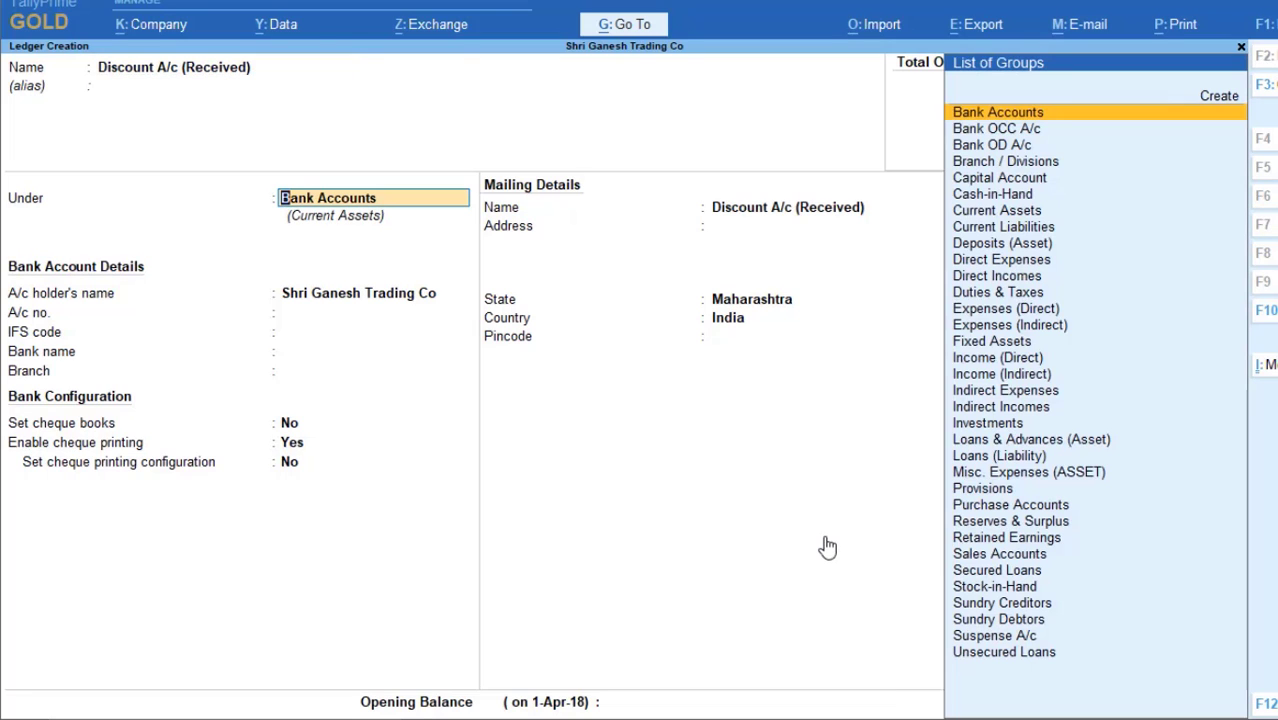
pyautogui.write('Incom')
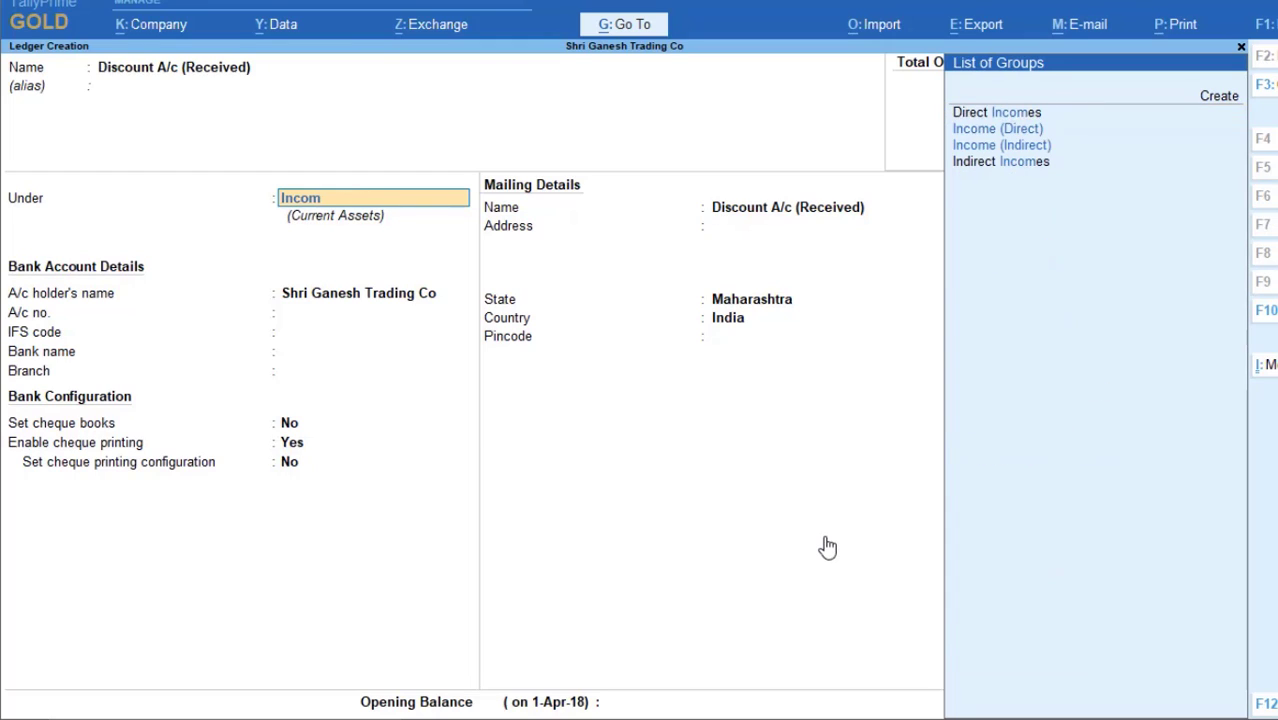
pyautogui.press('Down')
pyautogui.press('Down')
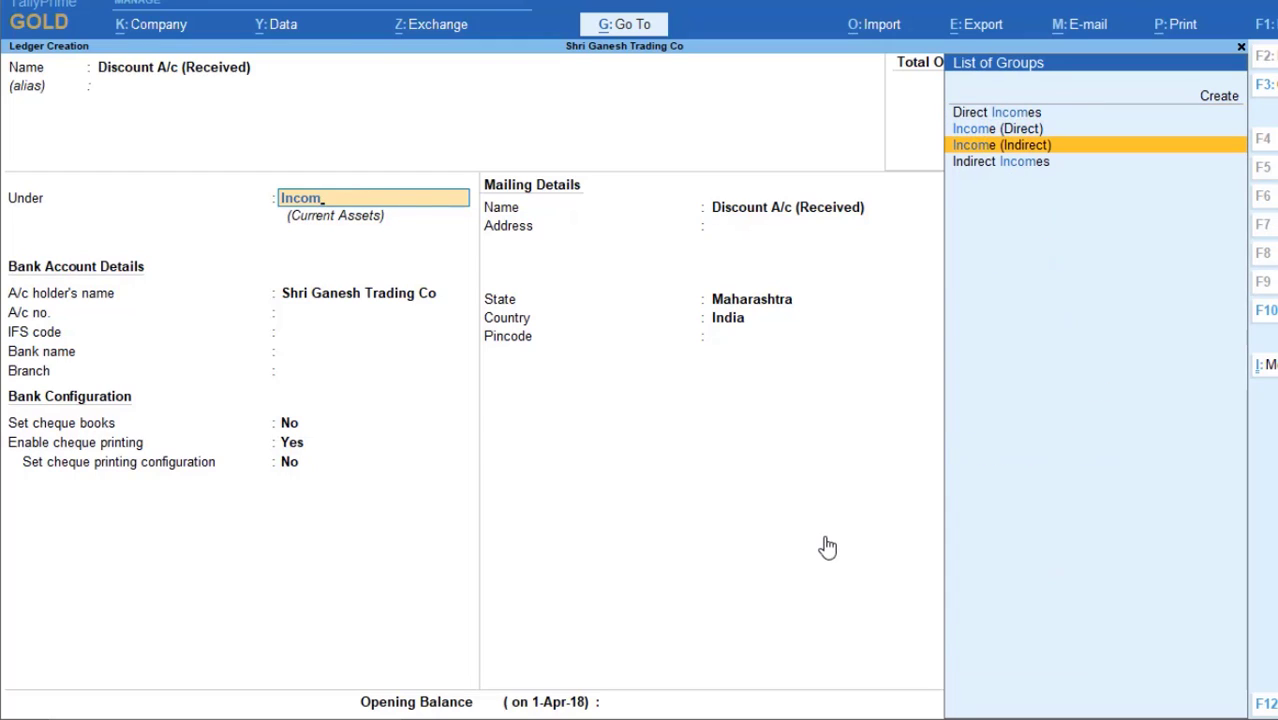
pyautogui.press('Return')
pyautogui.press('Return')
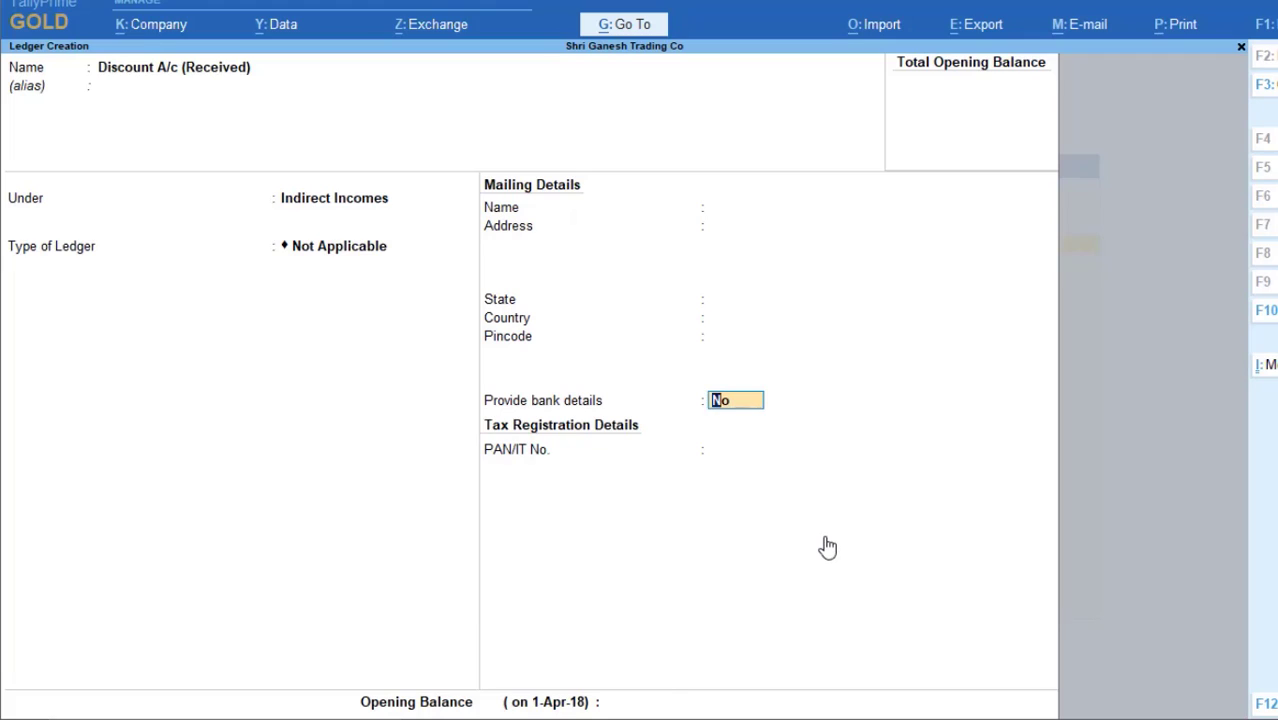
pyautogui.press('Return')
pyautogui.press('Return')
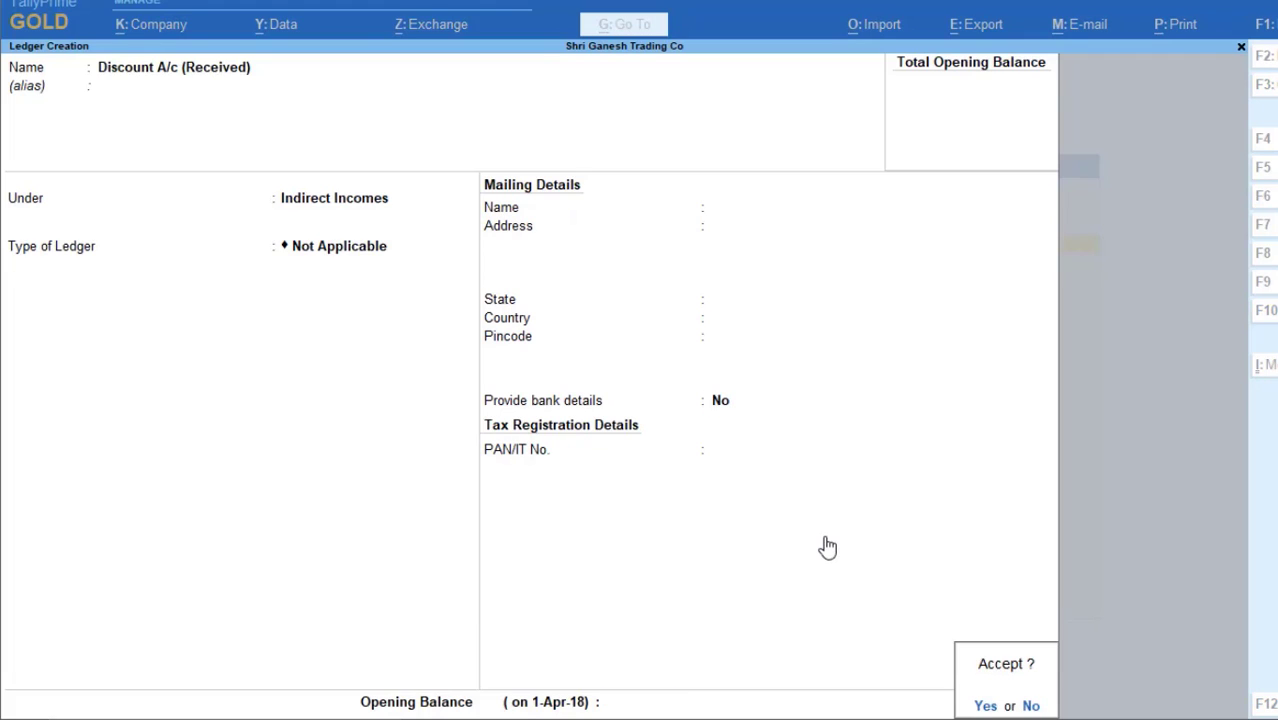
pyautogui.press('Return')
# Step: Create and save a ledger named Discount A/c (Given) under Indirect Expenses with no bank details or opening balance
pyautogui.write('D')
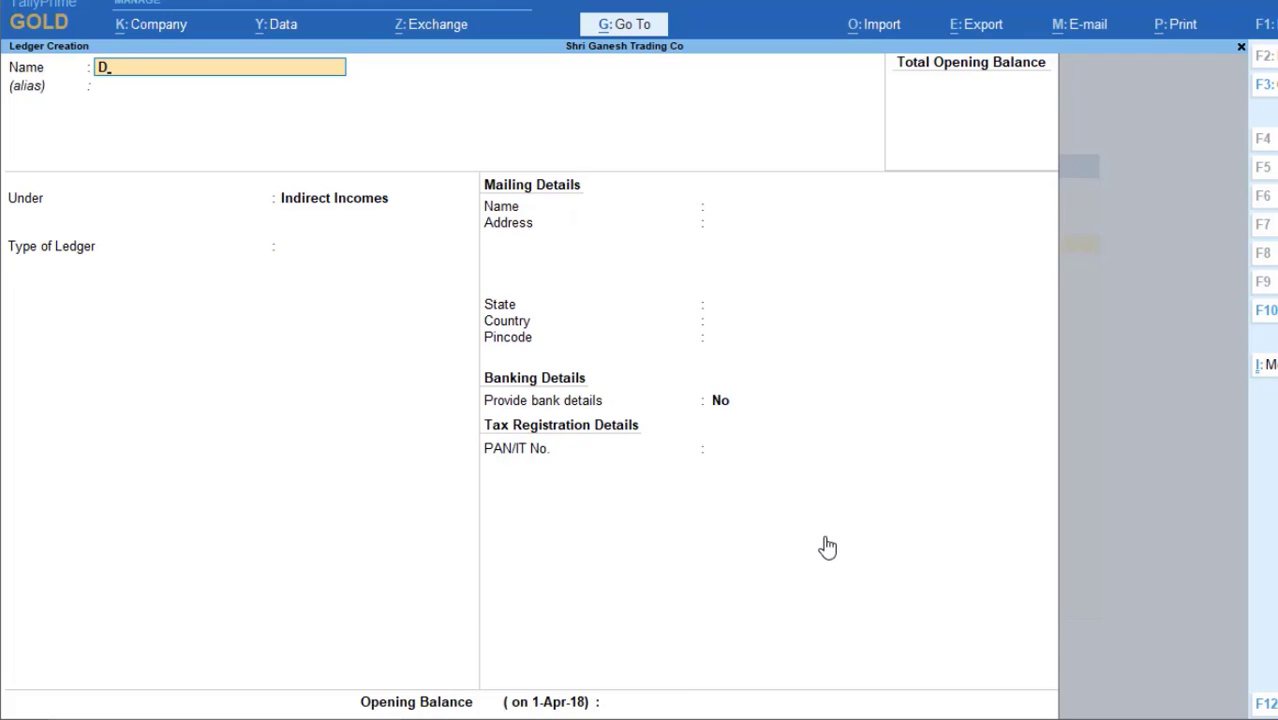
pyautogui.write('iscount A/c (Given)')
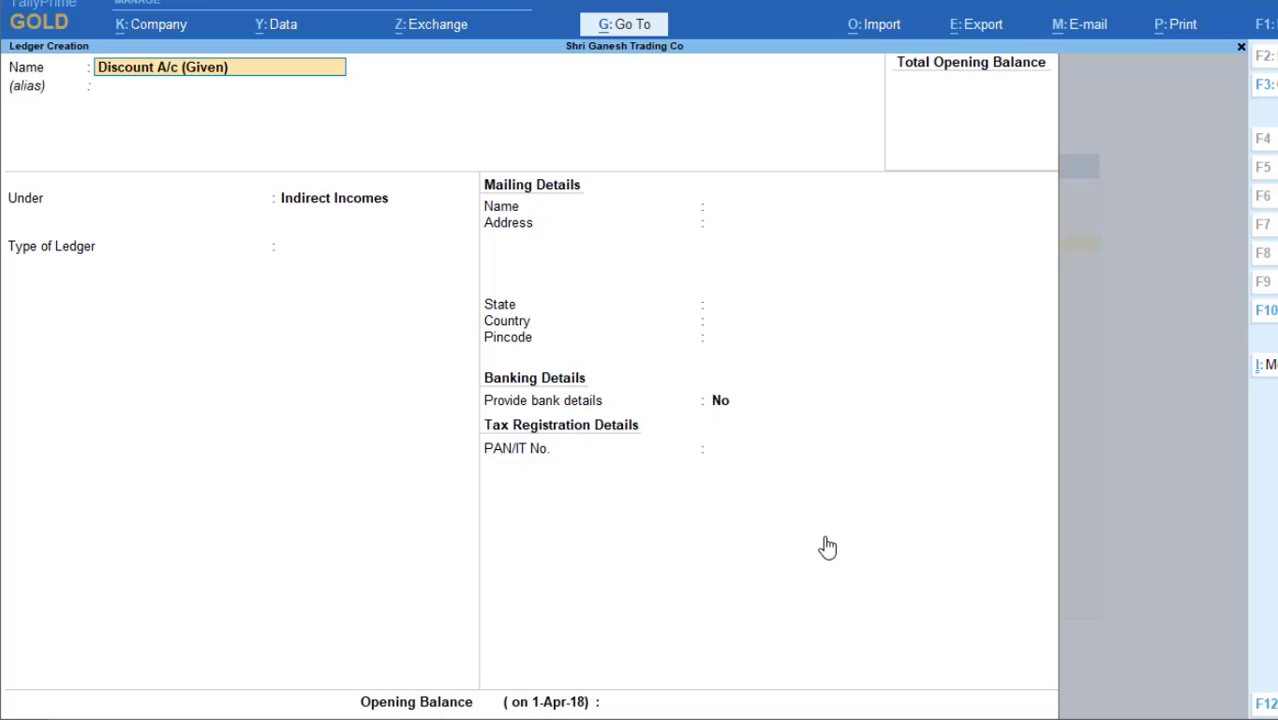
pyautogui.press('Return')
pyautogui.press('Return')
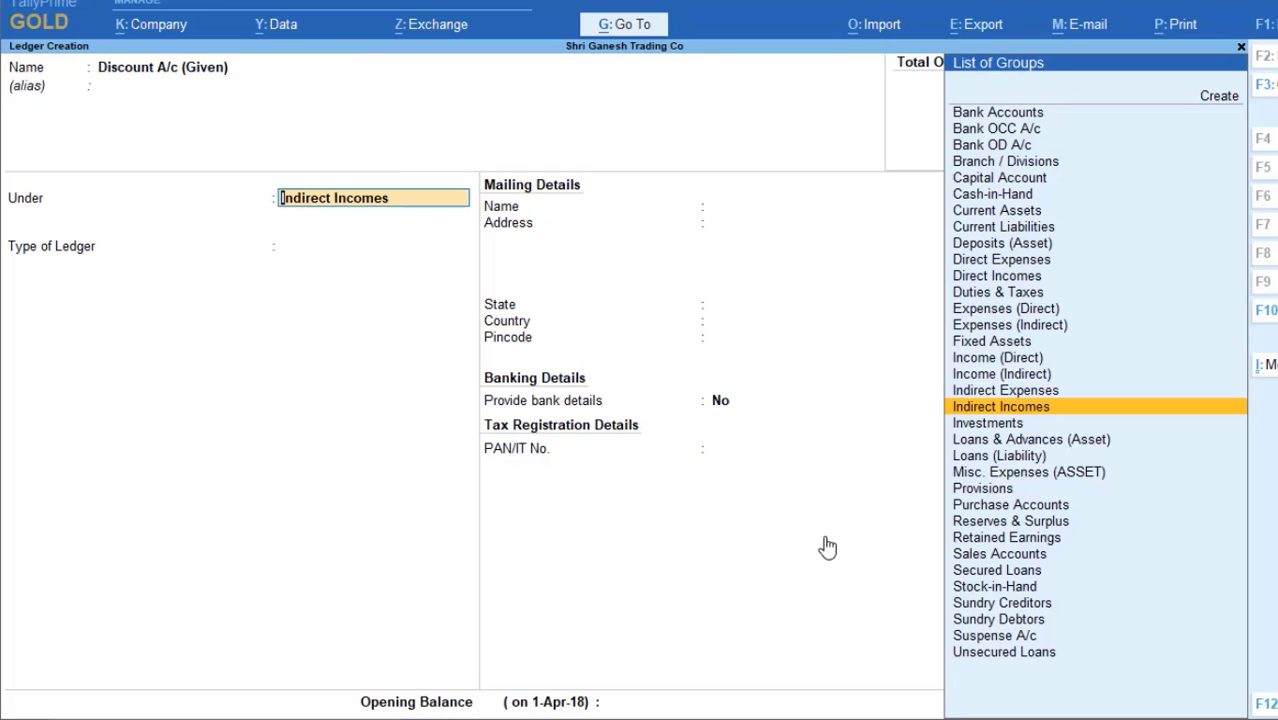
pyautogui.press('Up')
pyautogui.press('Return')
pyautogui.press('Return')
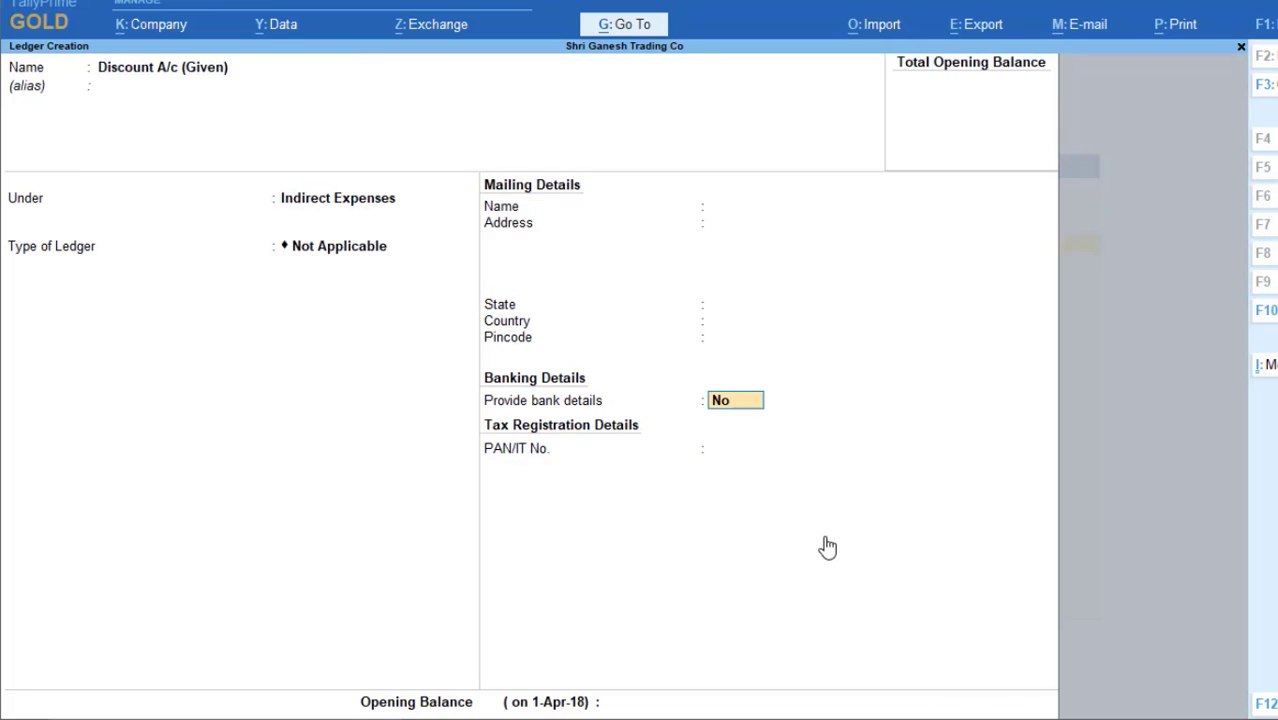
pyautogui.press('Return')
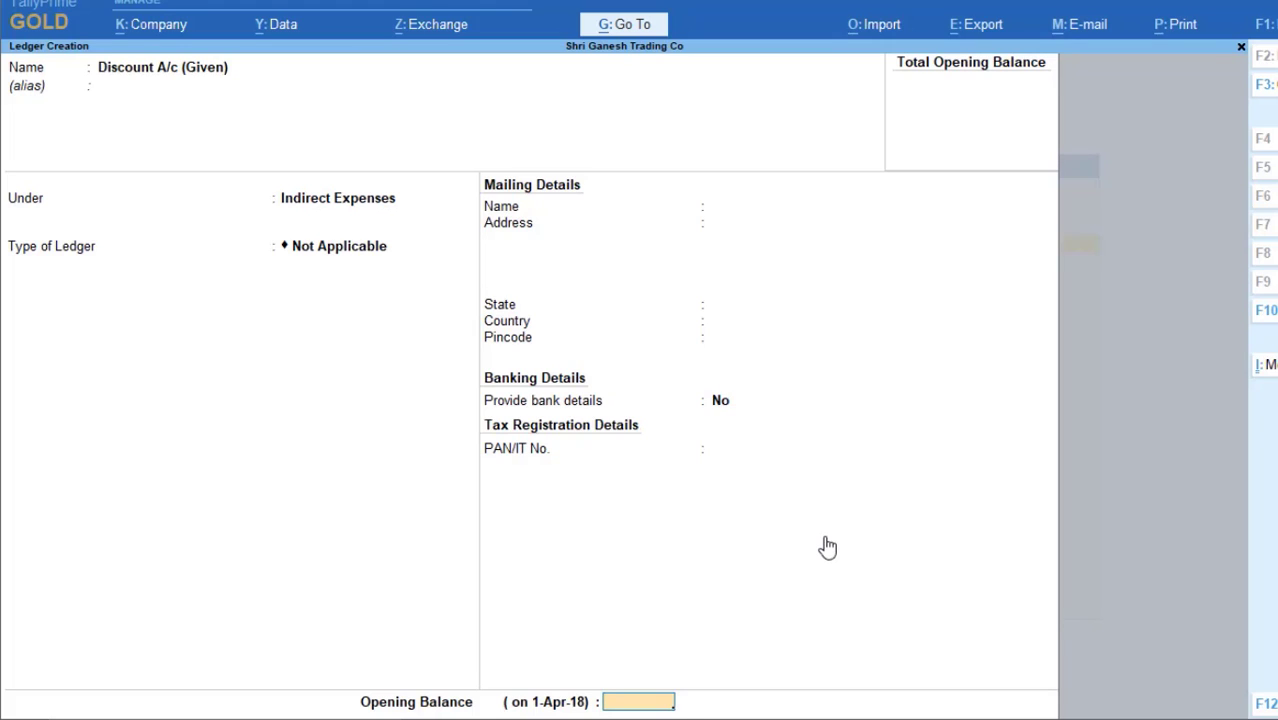
pyautogui.press('Return')
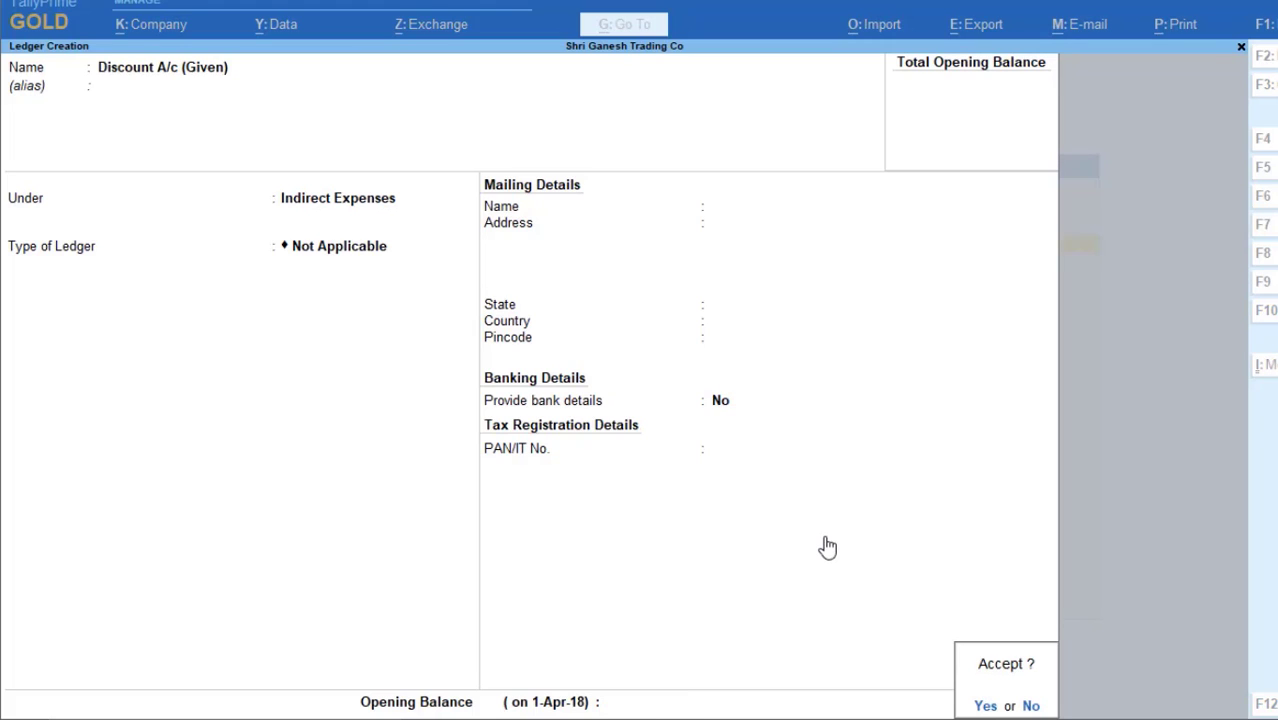
pyautogui.press('Return')
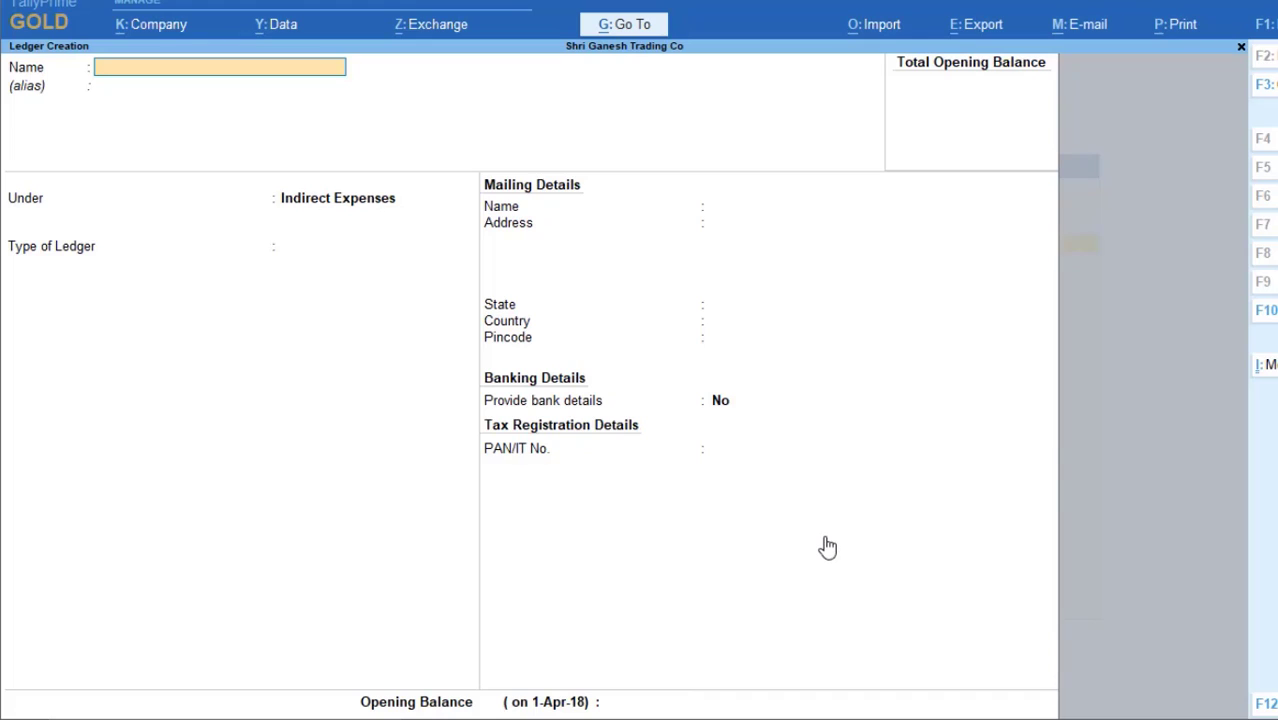
# Step: Create and save a ledger named Purchase Return A/c under Purchase Accounts, with ledger type Not Applicable
pyautogui.write('Purchase Return A/c')
pyautogui.press('Return')
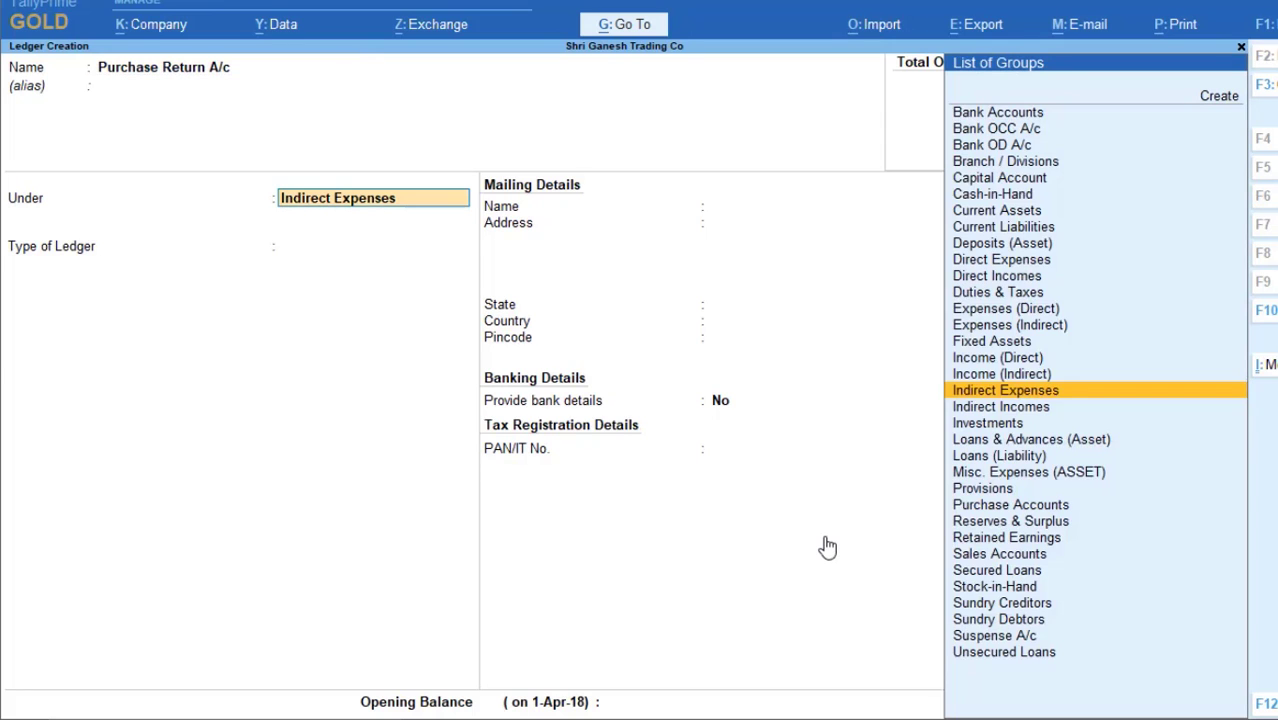
pyautogui.write('Pur')
pyautogui.press('Return')
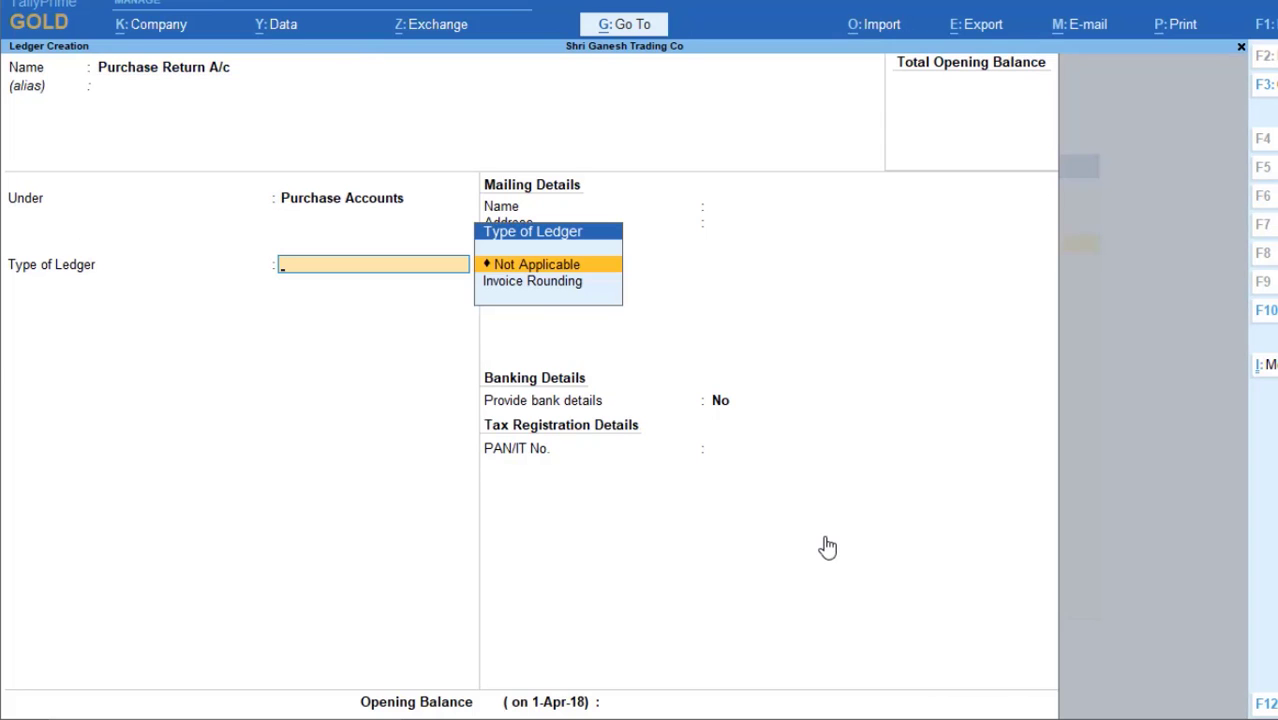
pyautogui.press('Return')
pyautogui.hotkey('ctrl', 'a')
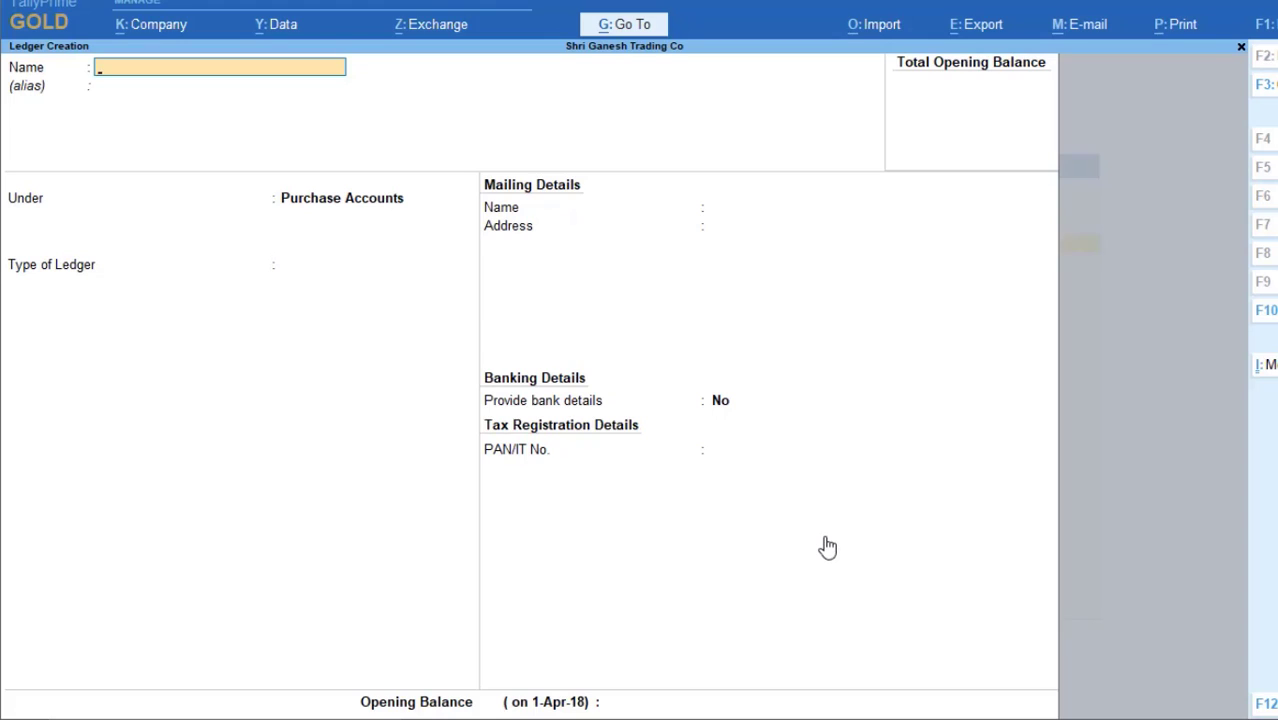
# Step: Create and save a ledger named Sales Return Account under Sales Accounts, with ledger type Not Applicable and no opening balance
pyautogui.write('Sales Return Account')
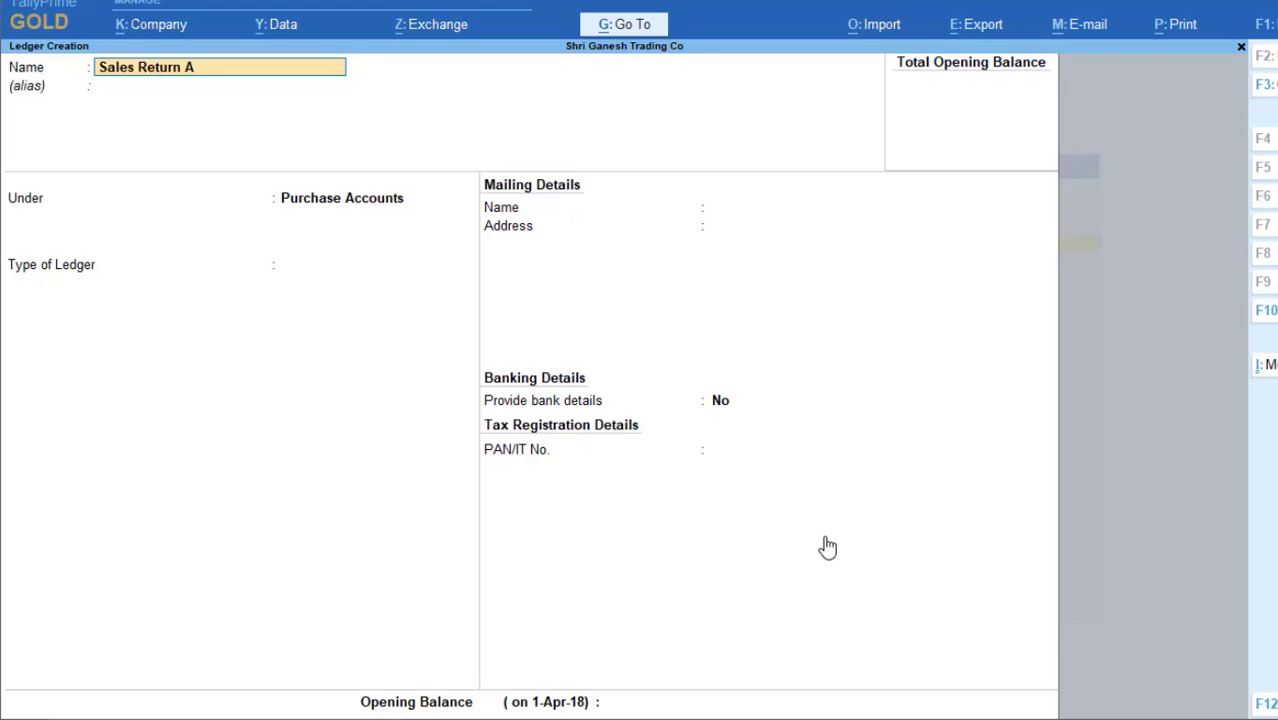
pyautogui.press('Return')
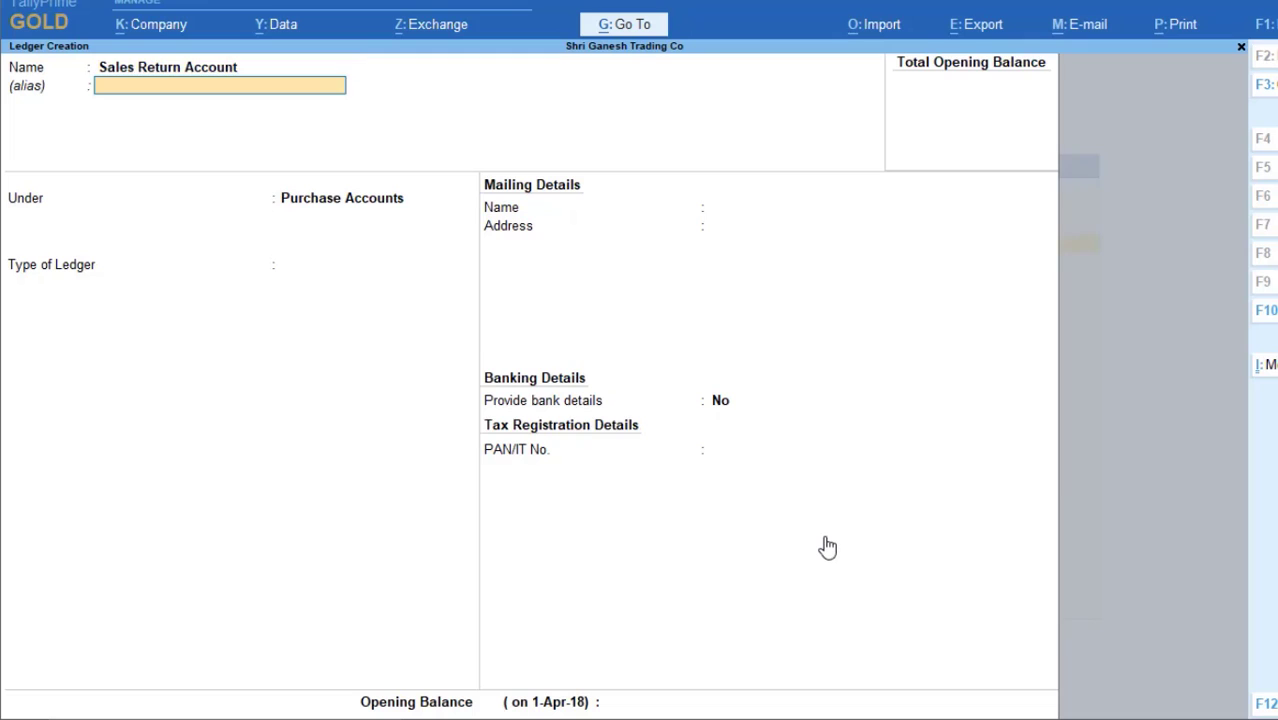
pyautogui.press('Return')
pyautogui.write('Sal')
pyautogui.press('Return')
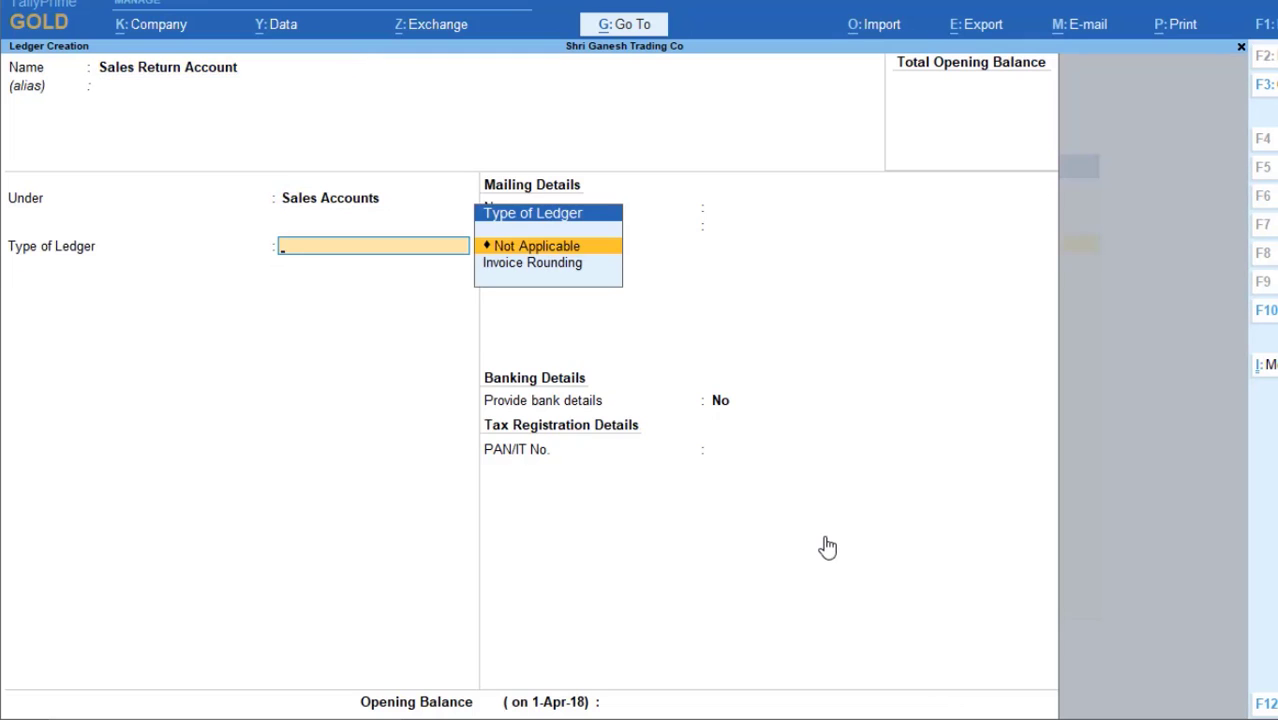
pyautogui.press('Return')
pyautogui.press('Return')
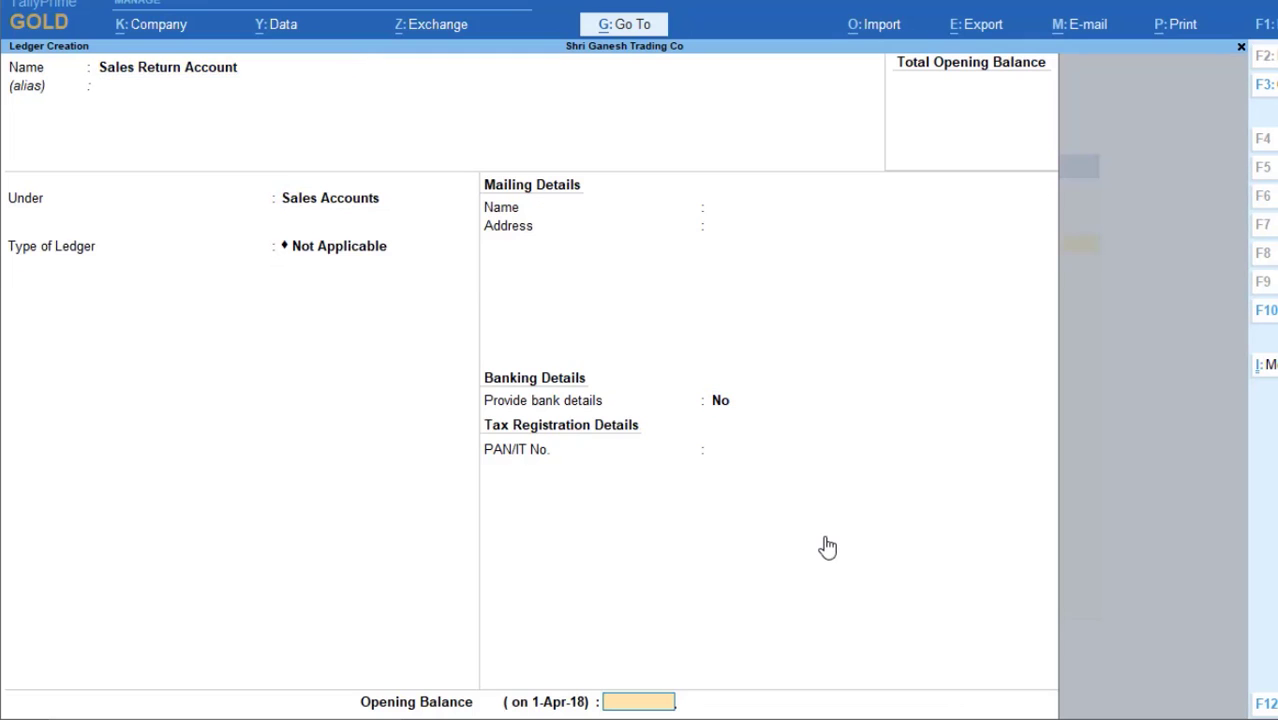
pyautogui.press('Return')
pyautogui.press('Return')
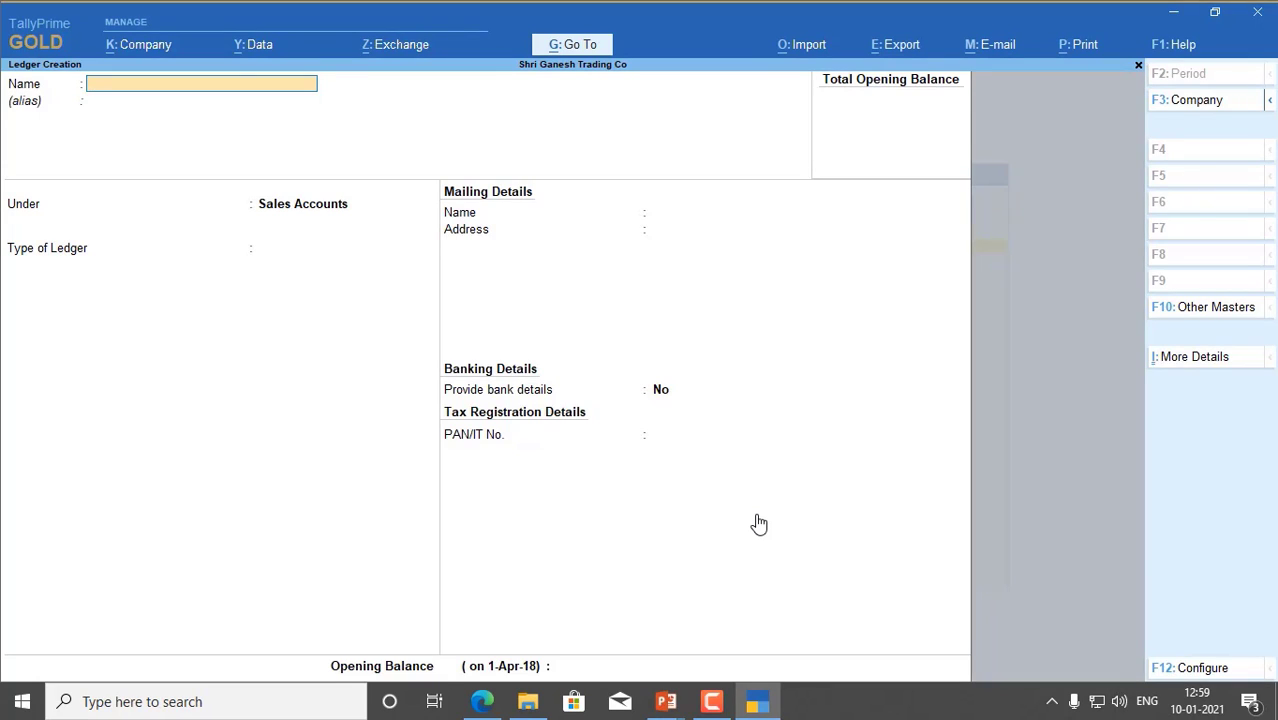
# Step: Leave ledger creation and start a new Purchase voucher
pyautogui.press('Escape')
pyautogui.press('y')
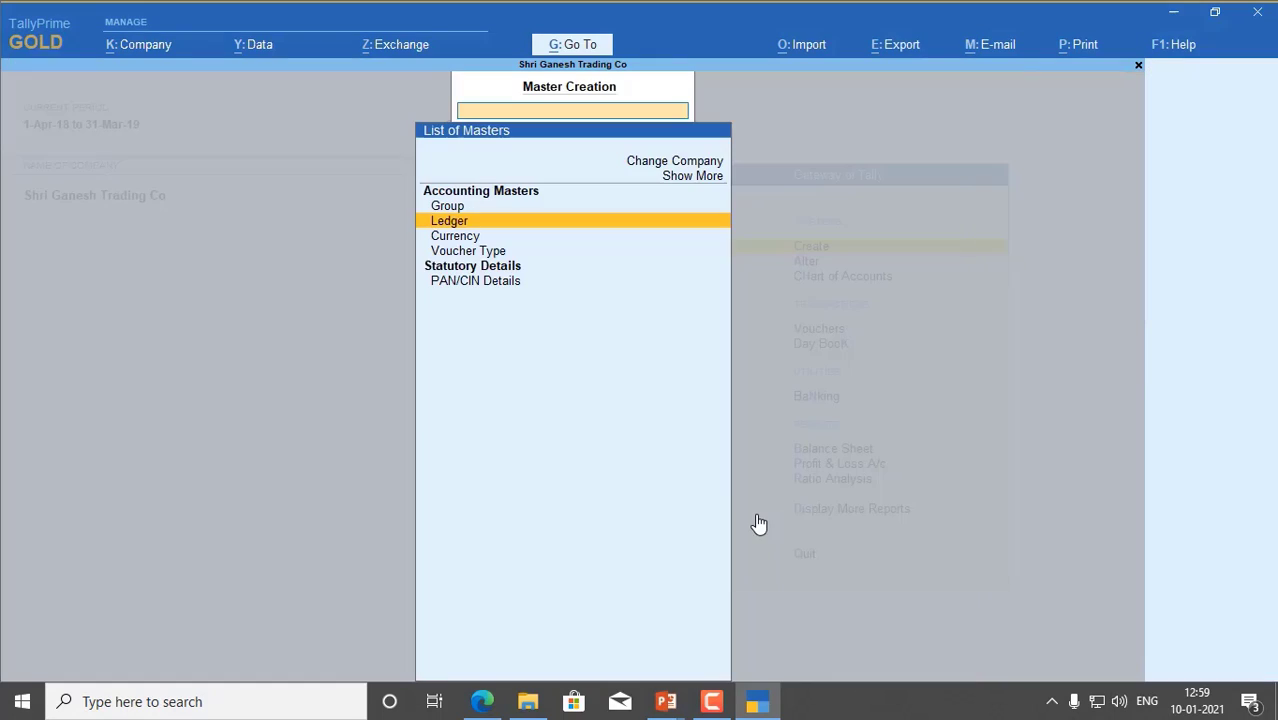
pyautogui.press('Escape')
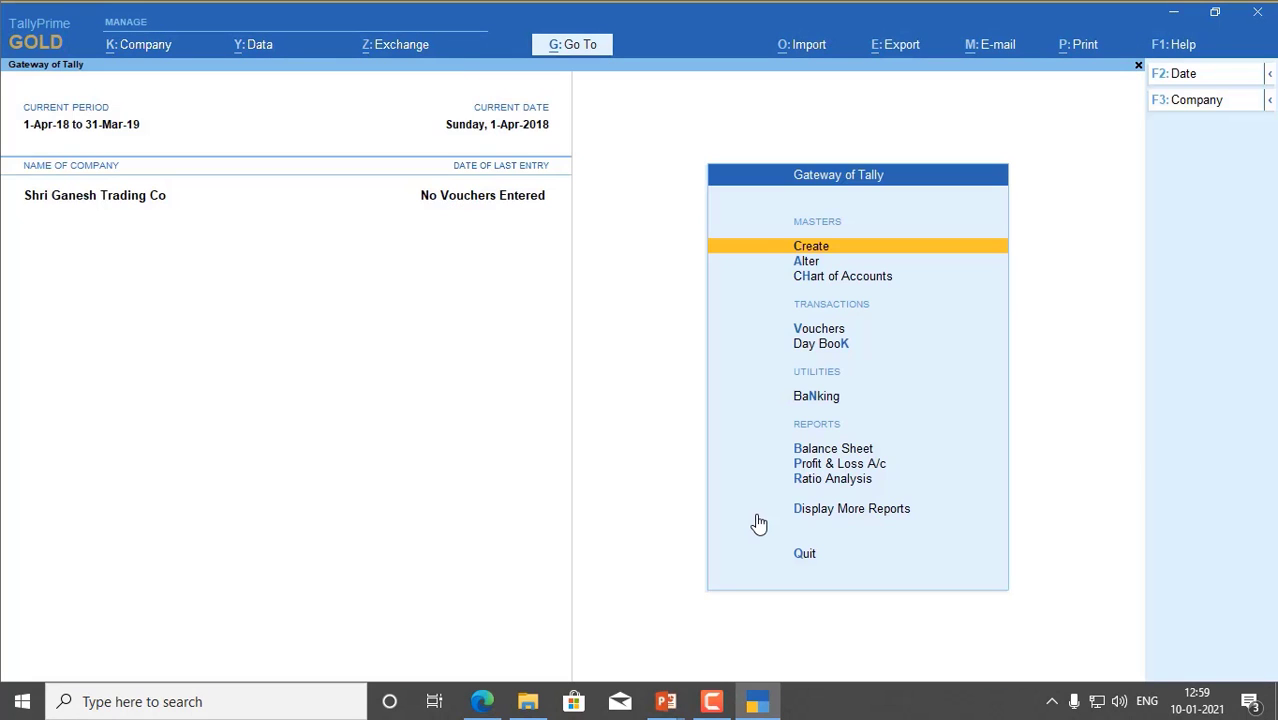
pyautogui.press('Down')
pyautogui.press('Down')
pyautogui.press('Down')
pyautogui.press('Down')
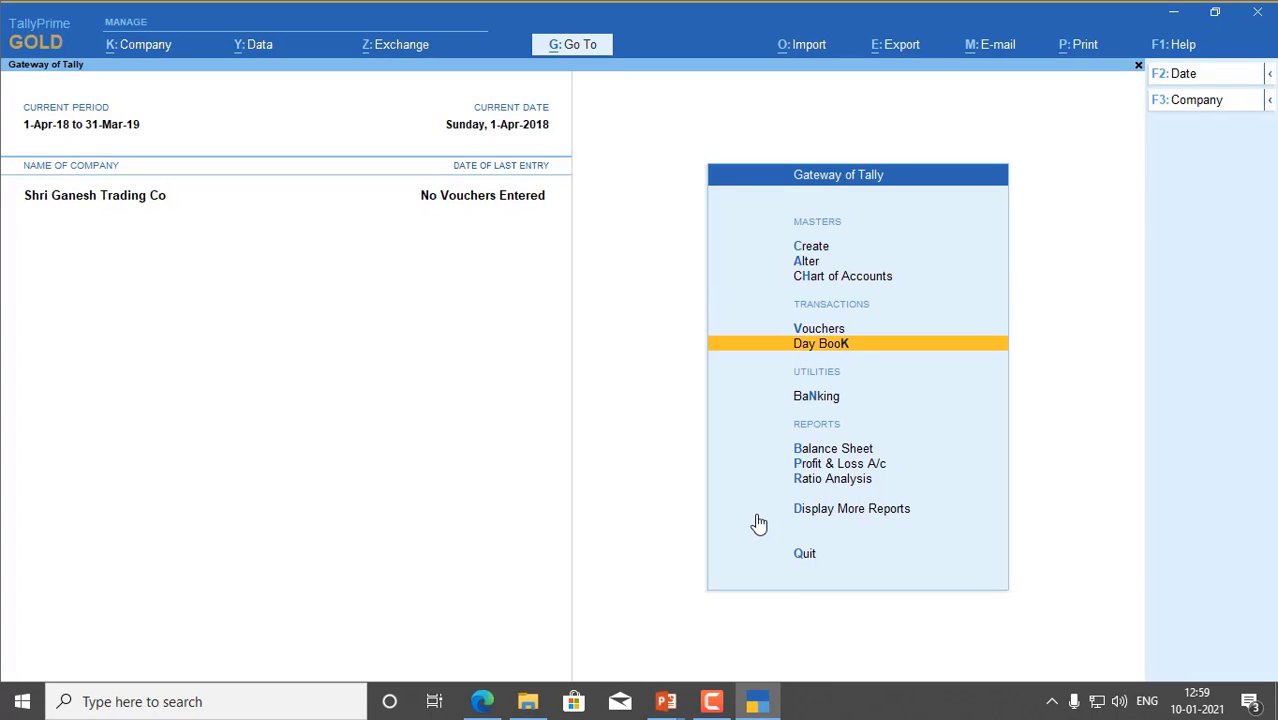
pyautogui.press('Up')
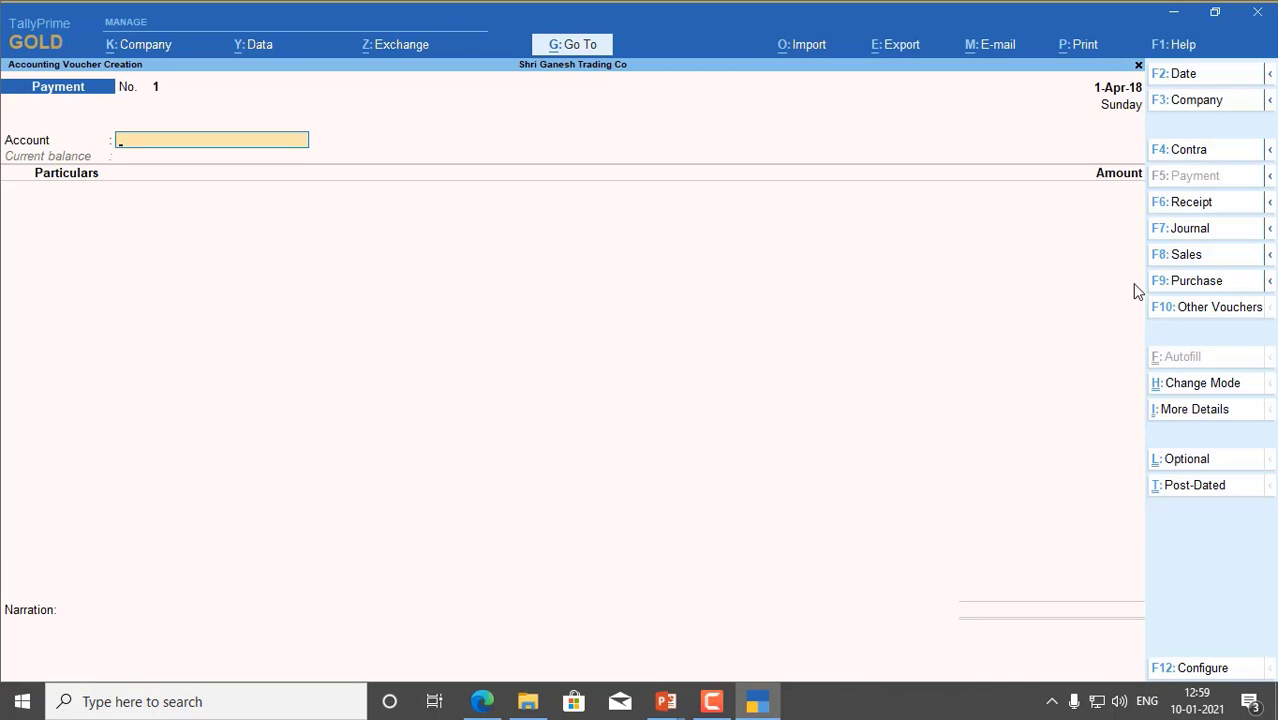
pyautogui.click(1188, 289)
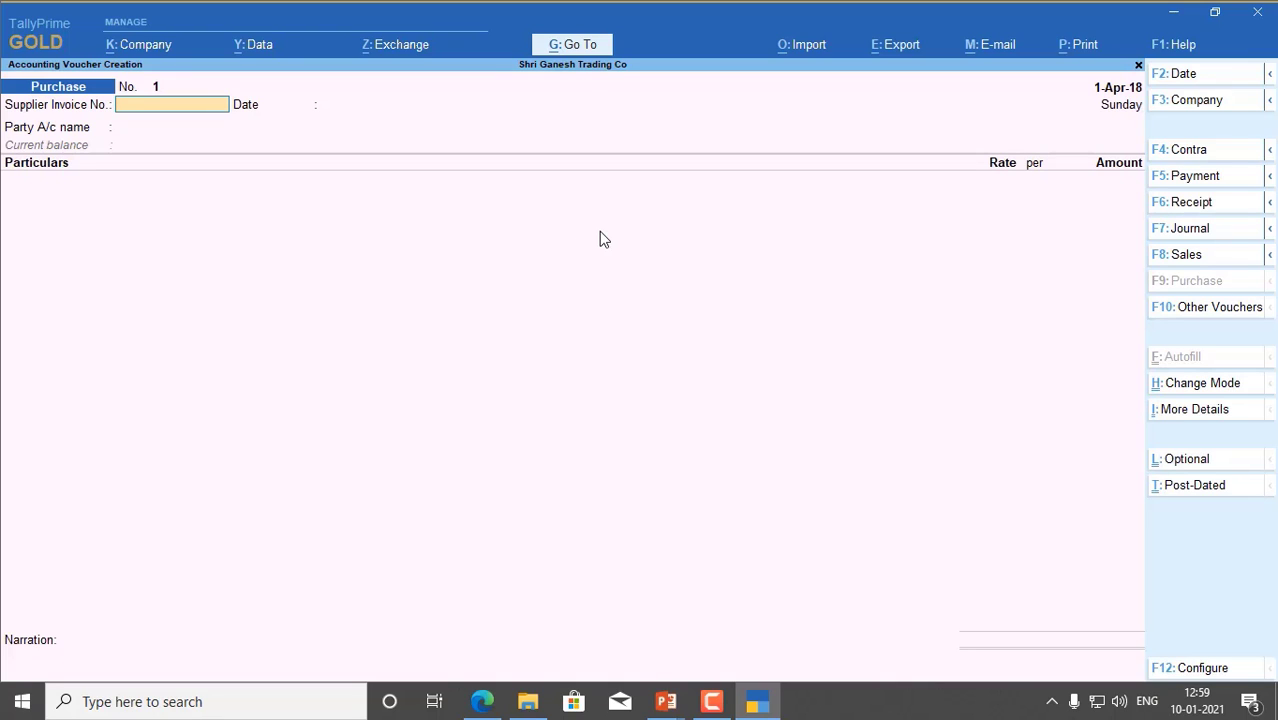
# Step: Enter supplier invoice number 101 dated 1-Apr-18 and choose Mr Patkar Brothers as the party account
pyautogui.write('101')
pyautogui.press('Return')
pyautogui.press('Return')
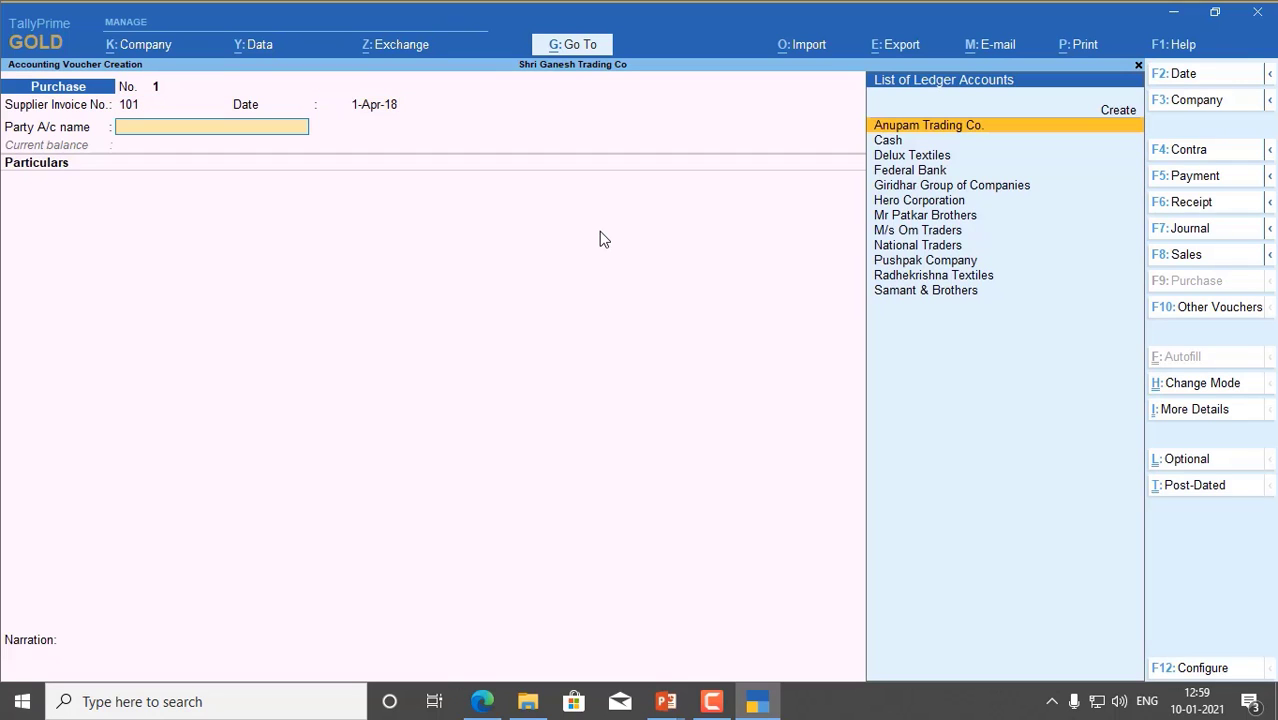
pyautogui.write('Mr')
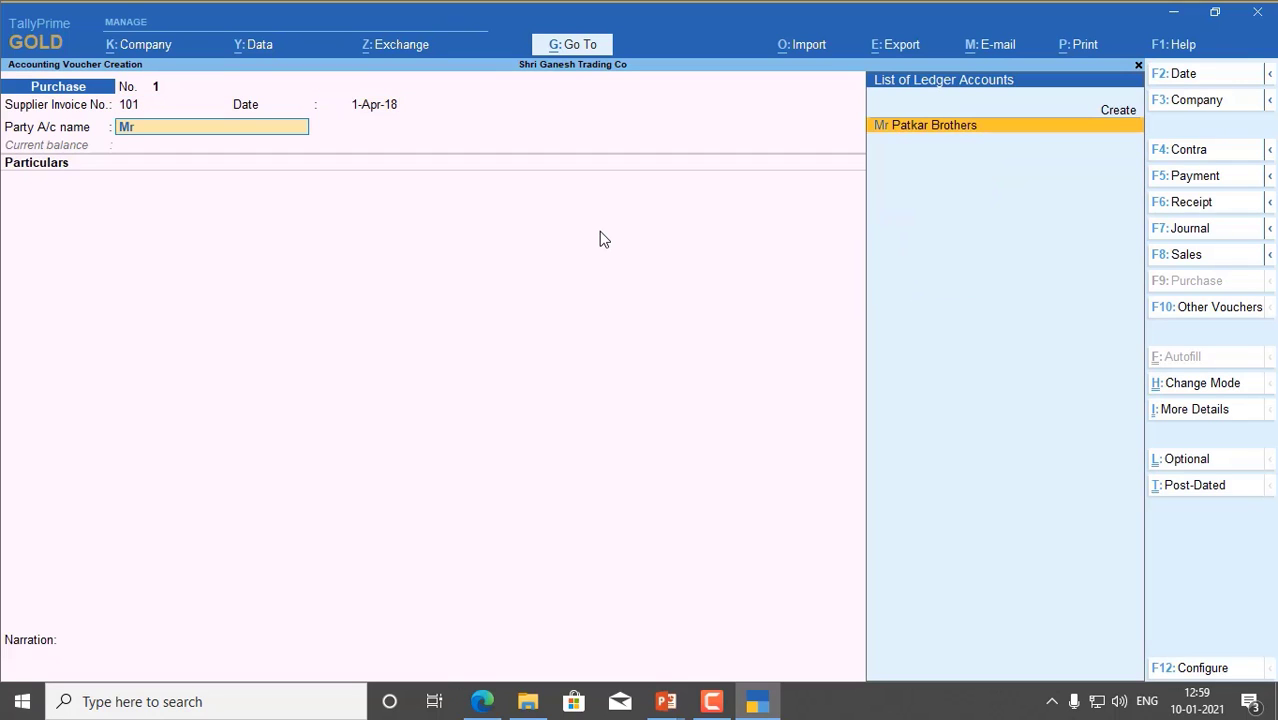
pyautogui.press('Return')
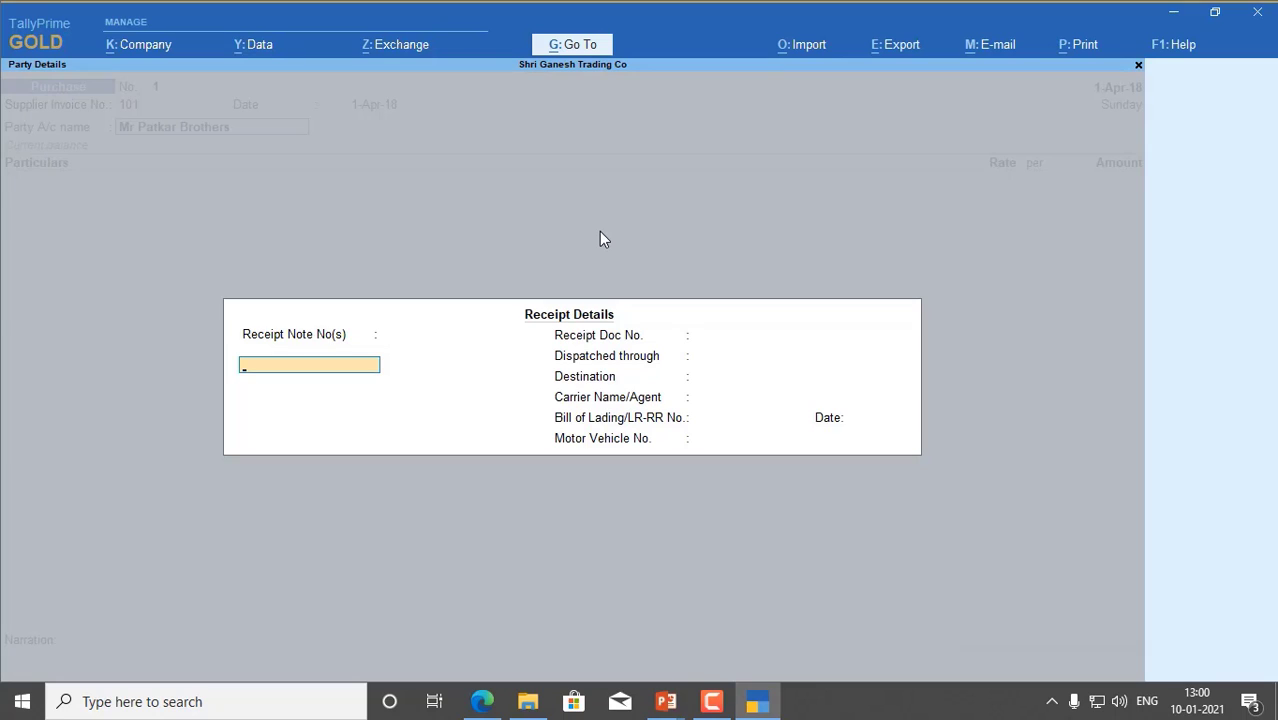
# Step: Leave all receipt details blank and accept the default party details for Mr Patkar Brothers
pyautogui.press('Return')
pyautogui.press('Return')
pyautogui.press('Return')
pyautogui.press('Return')
pyautogui.press('Return')
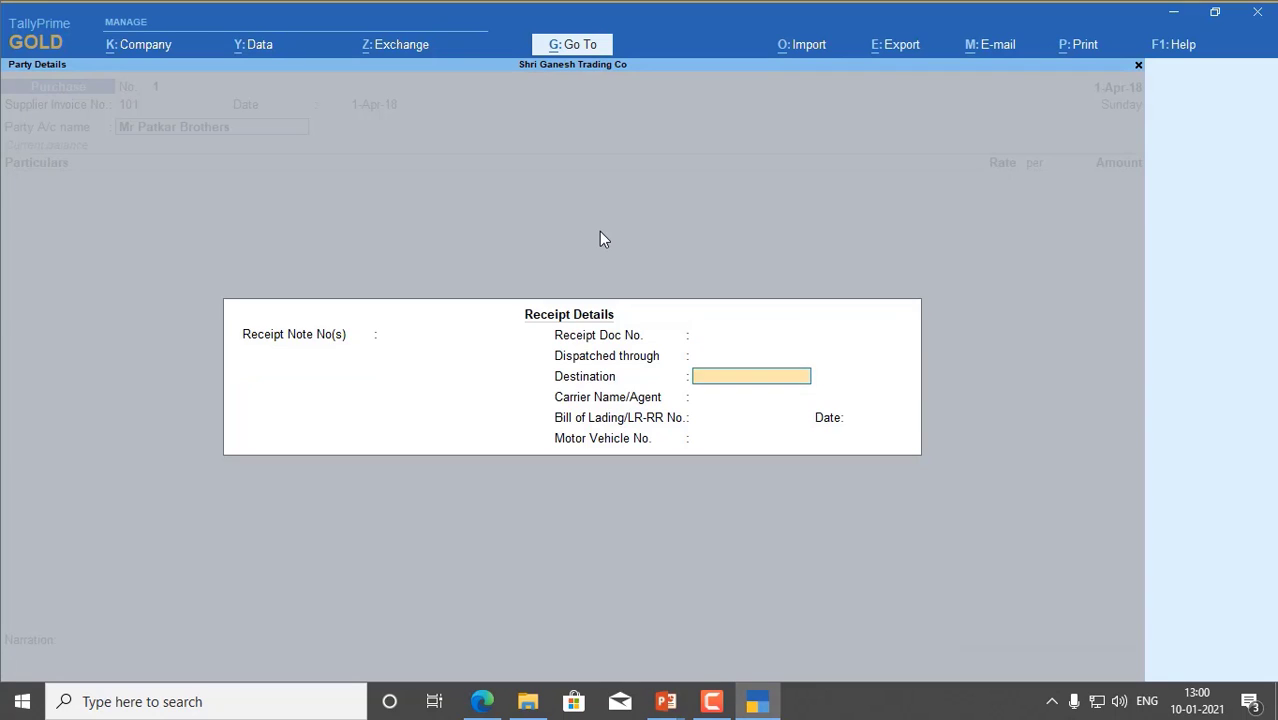
pyautogui.press('Return')
pyautogui.press('Return')
pyautogui.press('Return')
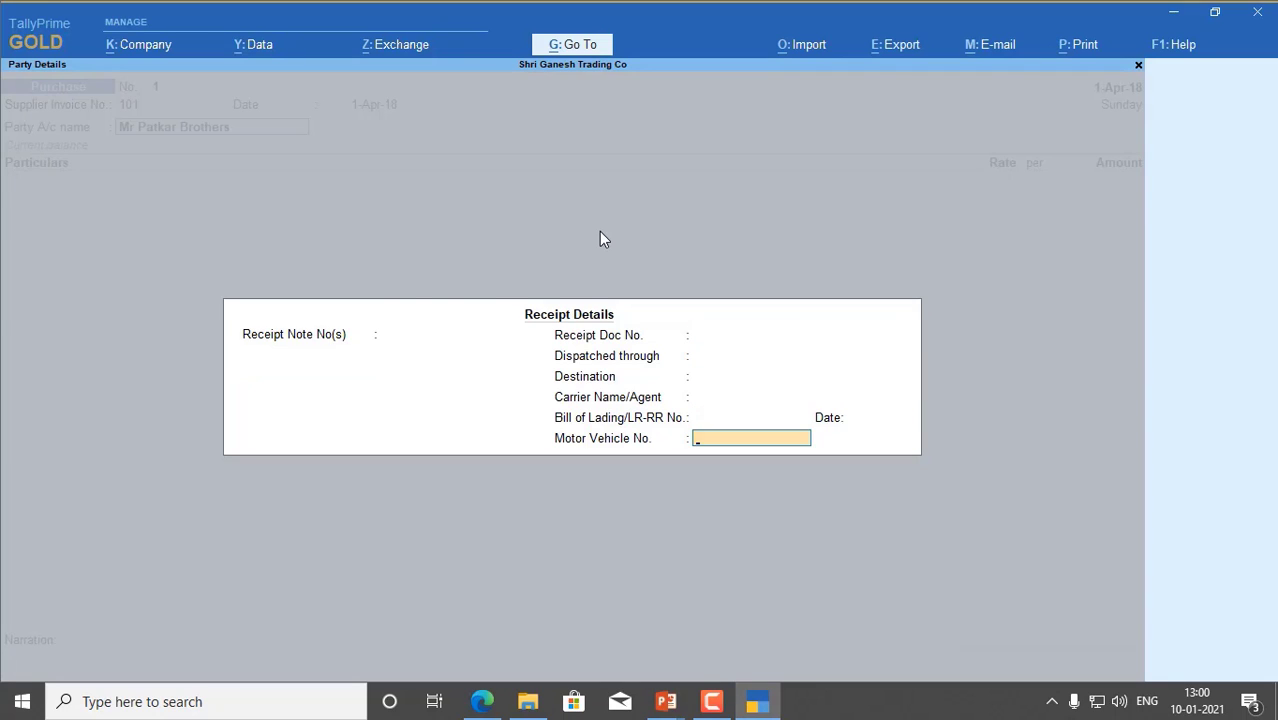
pyautogui.press('Return')
pyautogui.press('Return')
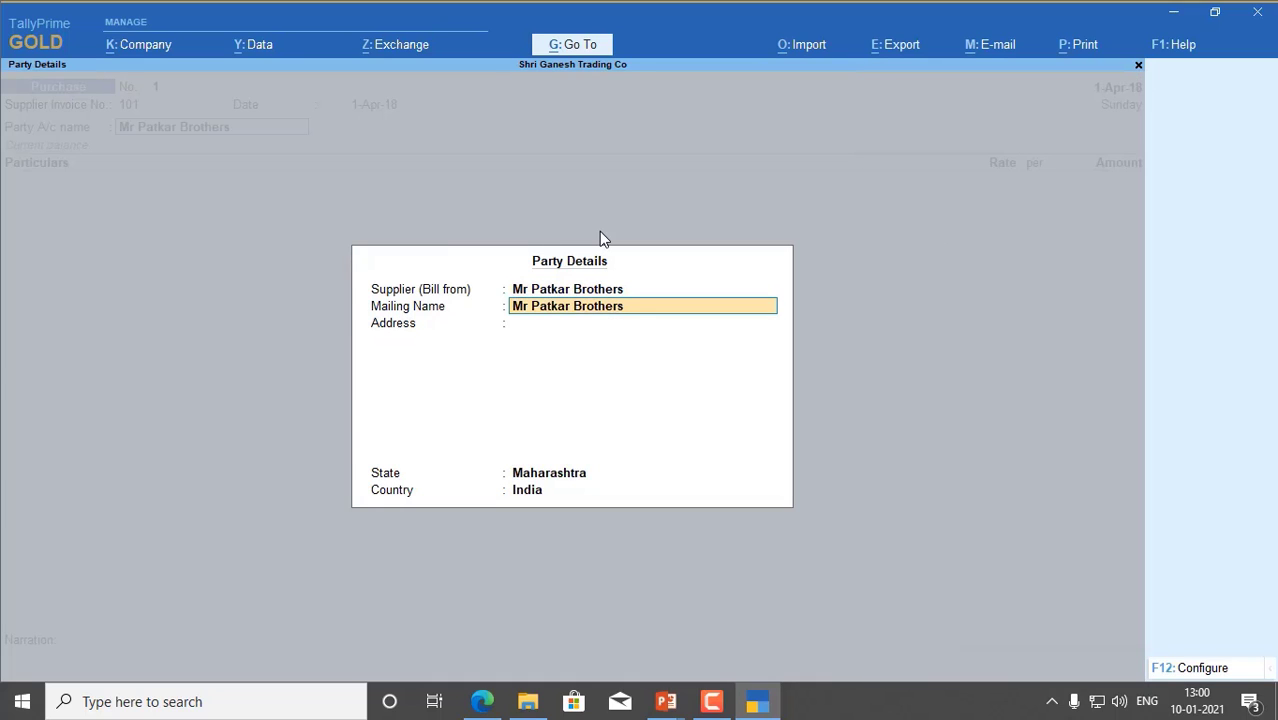
pyautogui.press('Return')
pyautogui.press('Return')
pyautogui.press('Return')
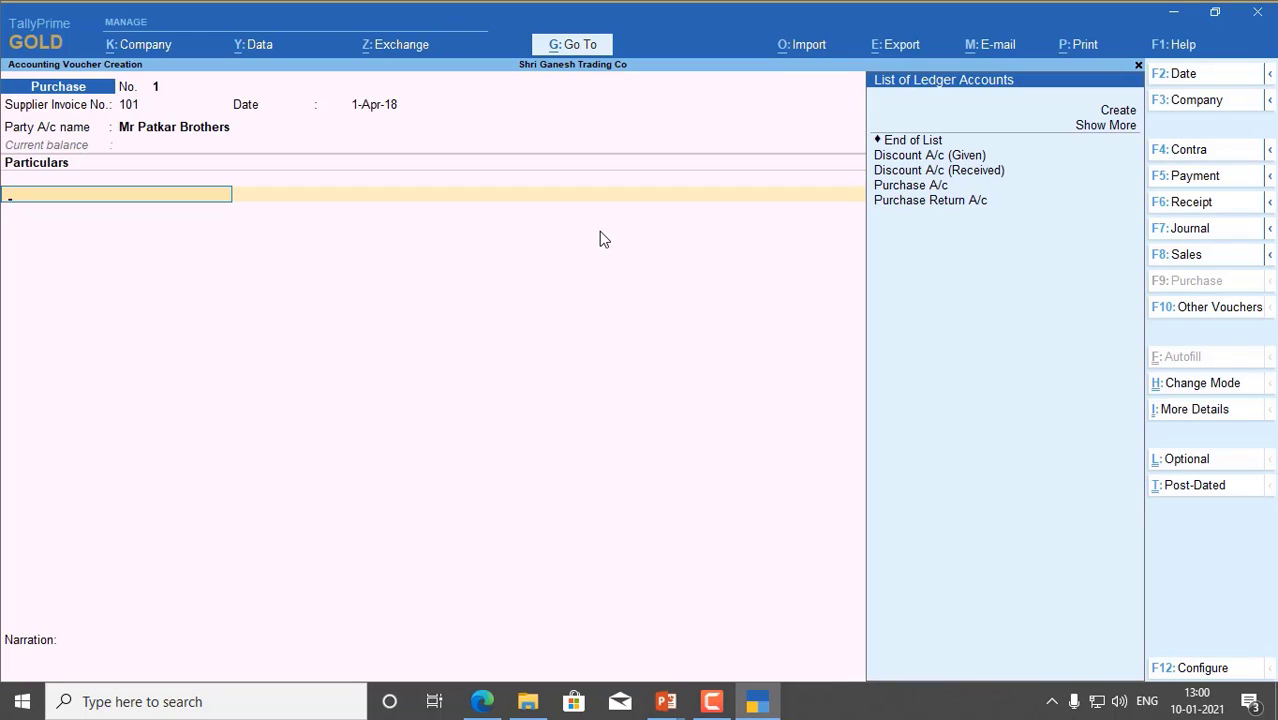
# Step: Add Purchase A/c to the voucher's particulars with an amount of 25,000
pyautogui.press('Down')
pyautogui.press('Down')
pyautogui.press('Down')
pyautogui.press('Down')
pyautogui.press('Down')
pyautogui.press('Down')
pyautogui.press('Up')
pyautogui.press('Return')
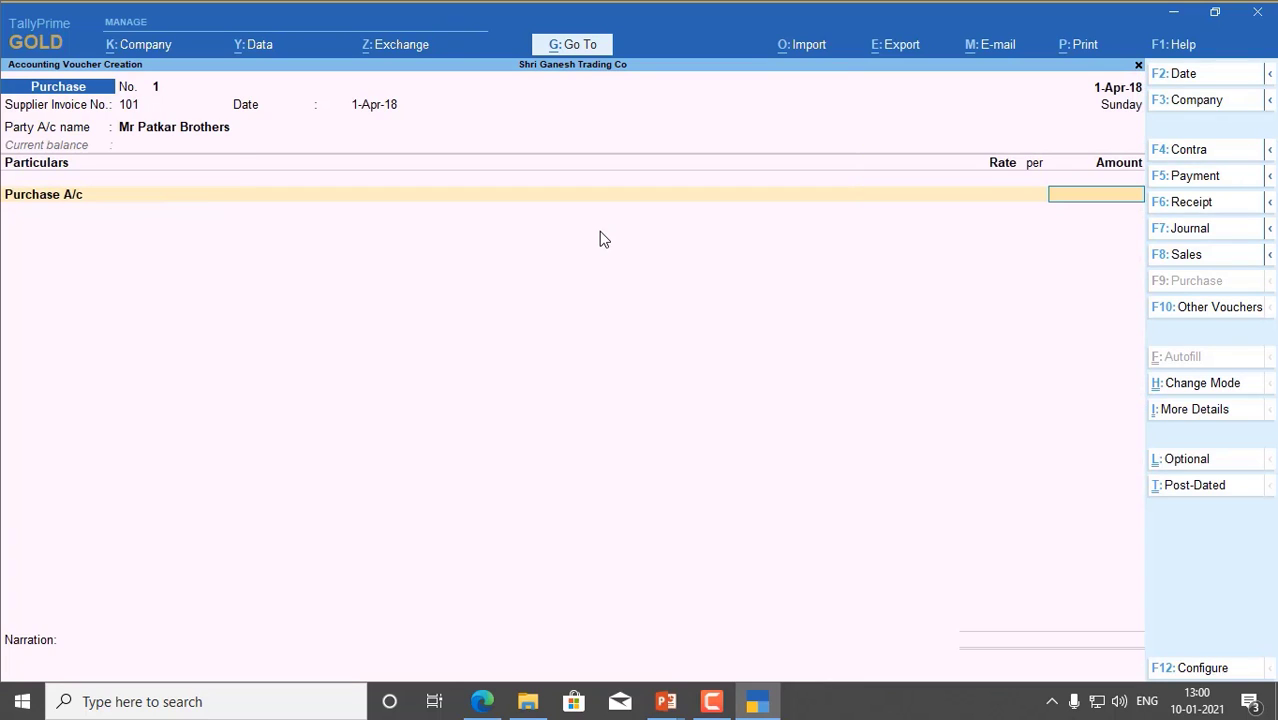
pyautogui.write('25000')
pyautogui.press('Return')
pyautogui.press('Return')
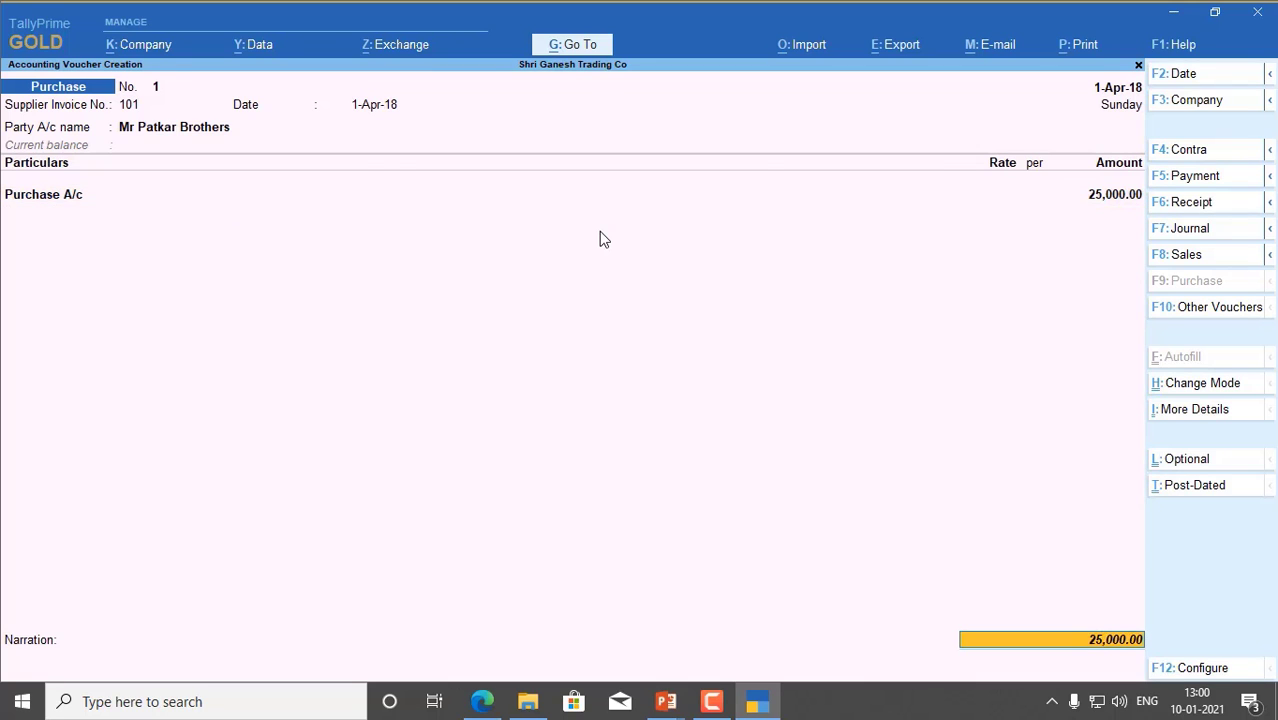
# Step: Record the bill as New Ref 101 with 15 days' credit for 25,000 Cr, leave the narration blank, and save the voucher
pyautogui.press('Return')
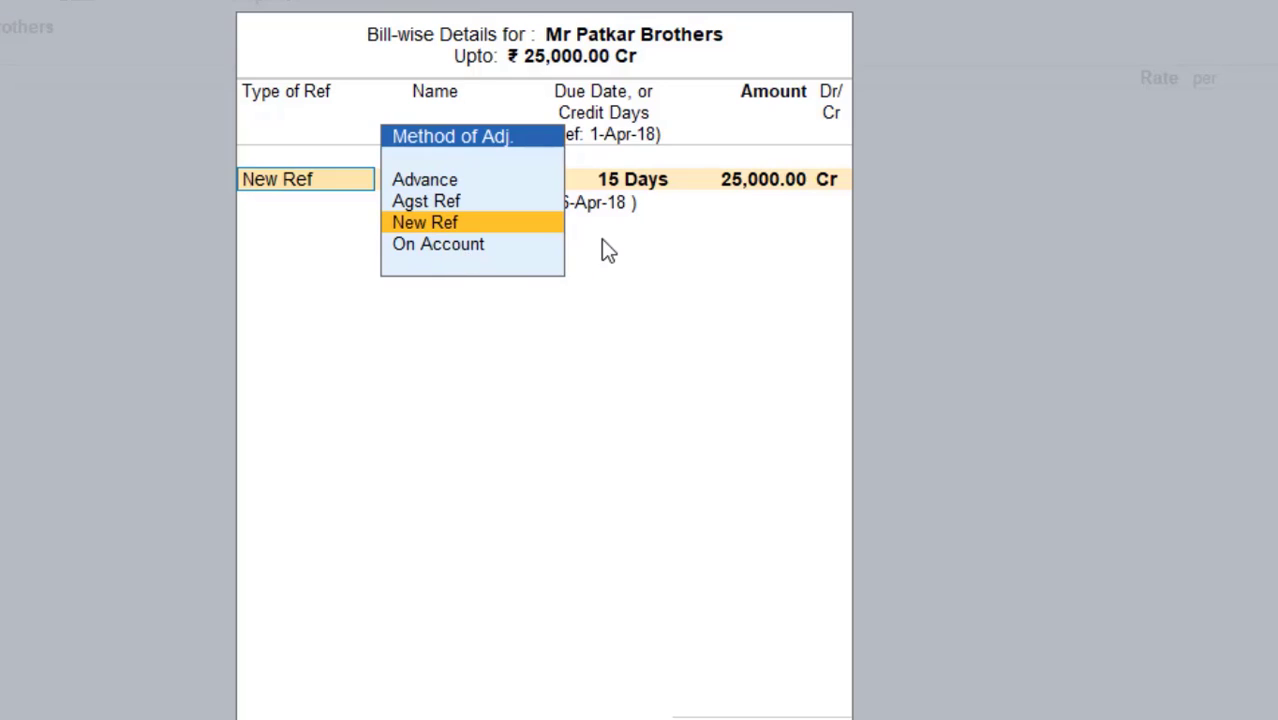
pyautogui.press('Return')
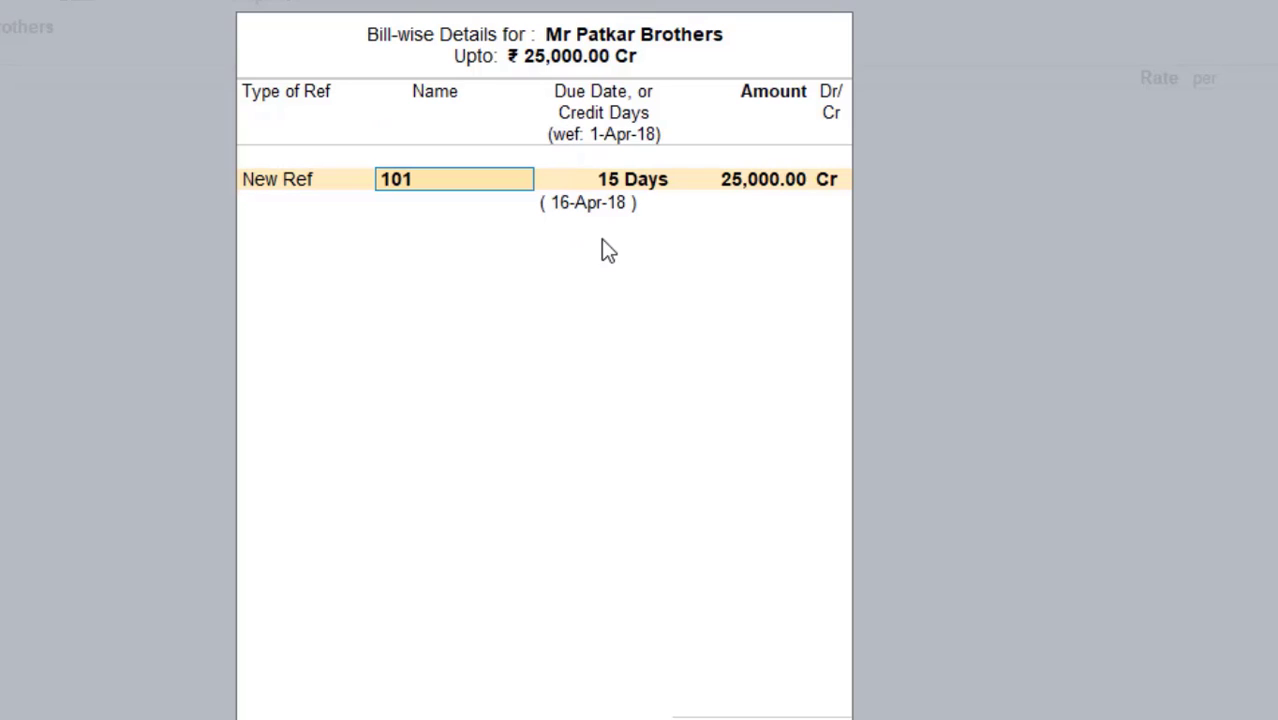
pyautogui.press('Return')
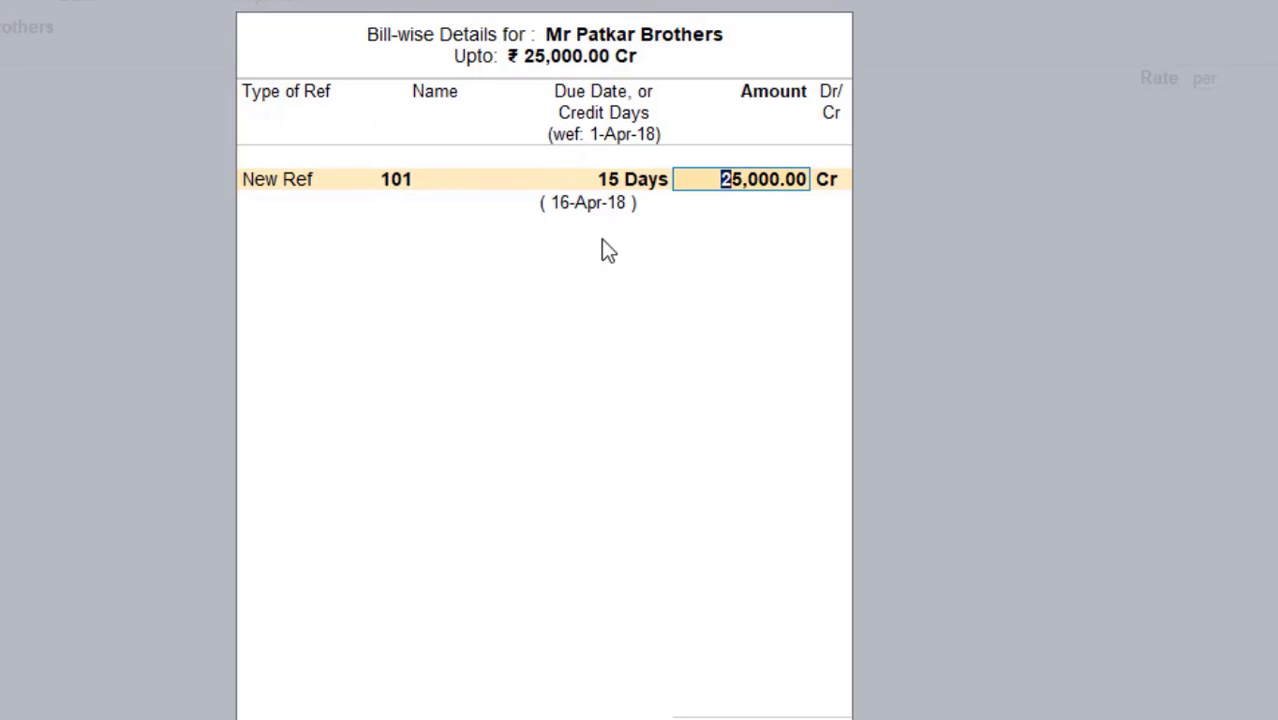
pyautogui.press('Return')
pyautogui.press('Return')
pyautogui.press('Return')
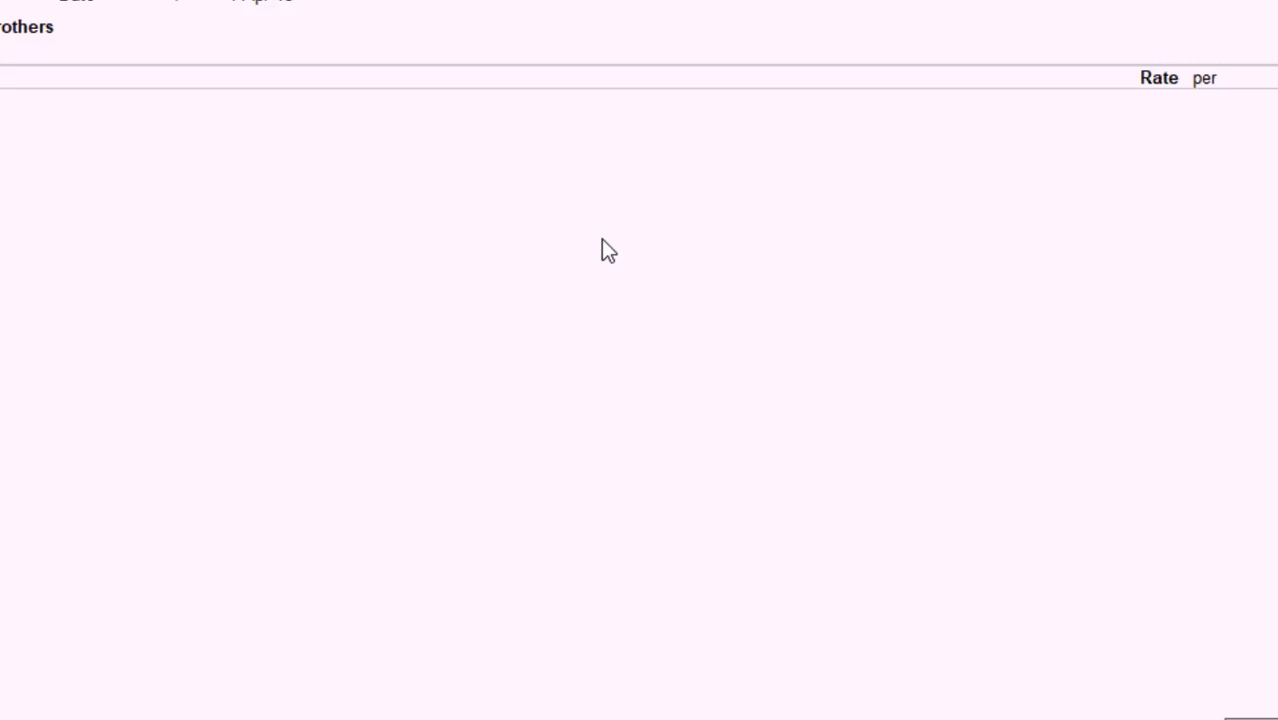
pyautogui.press('Return')
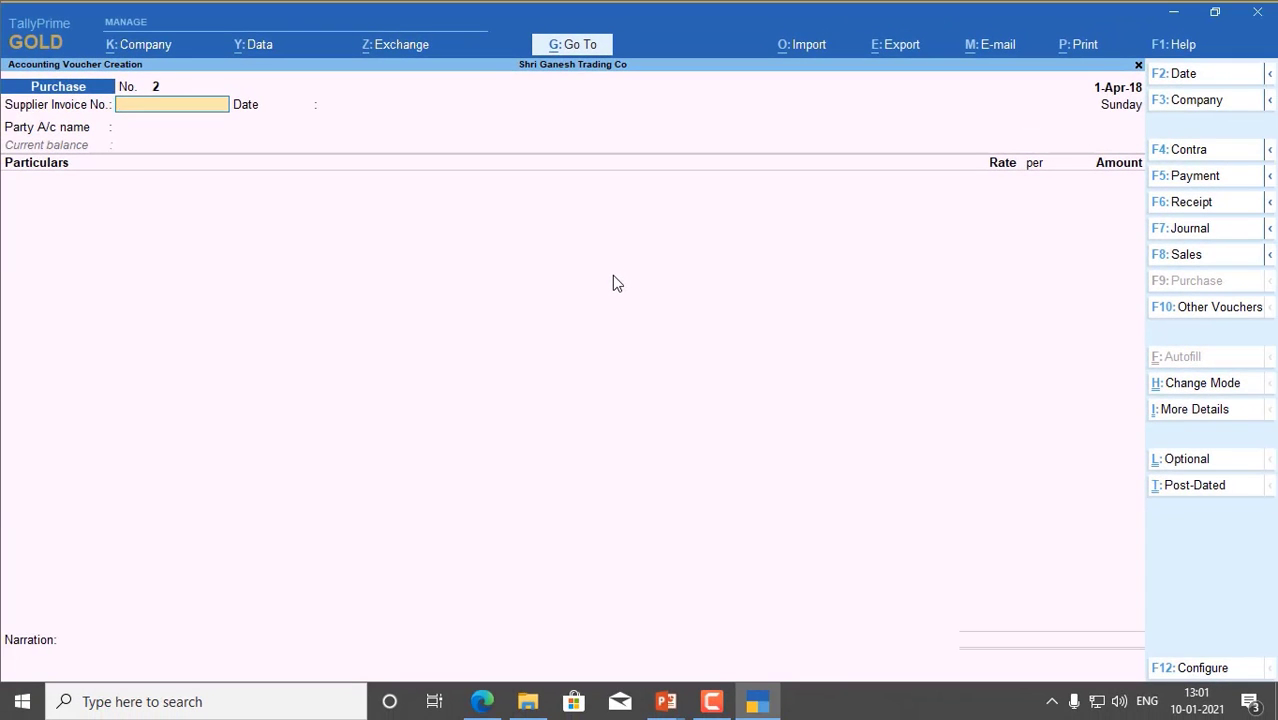
# Step: Set the second purchase voucher's date to 2-Apr-18 and enter supplier invoice number 102
pyautogui.press('F2')
pyautogui.write('2')
pyautogui.press('Return')
pyautogui.write('102')
pyautogui.press('Return')
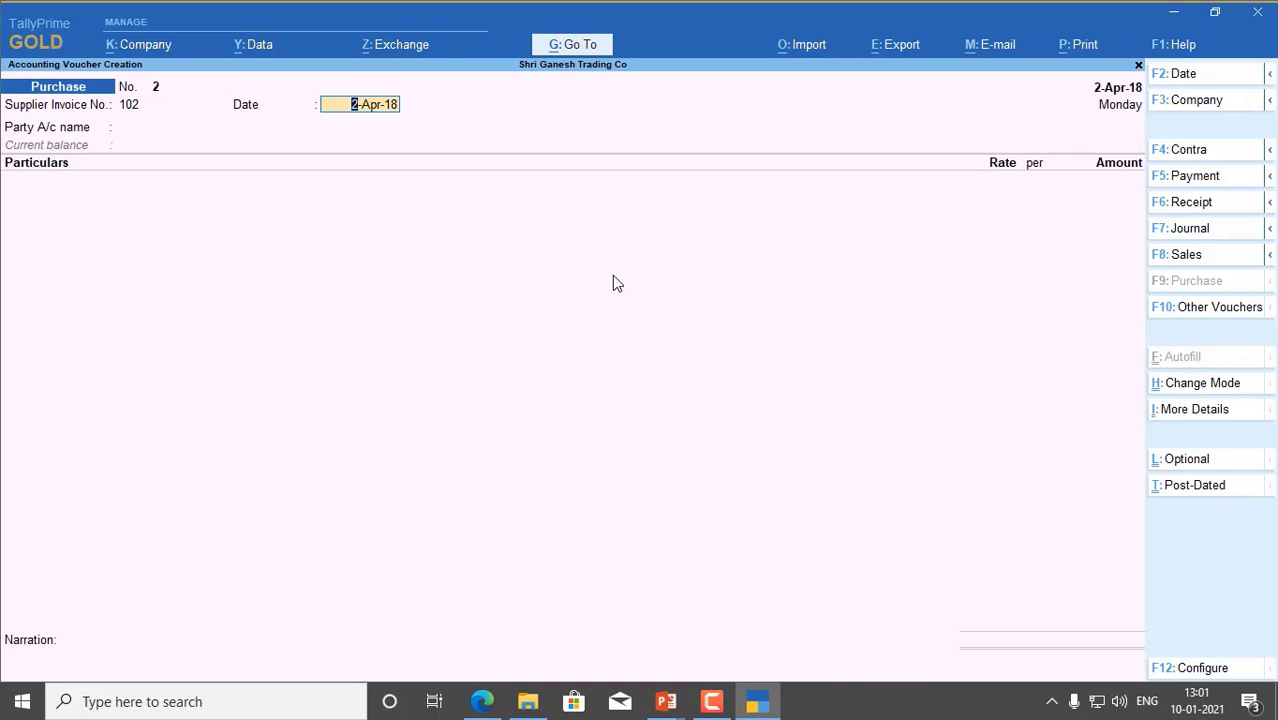
# Step: Keep 2-Apr-18 as the supplier invoice date and select M/s Om Traders as the party account
pyautogui.press('Return')
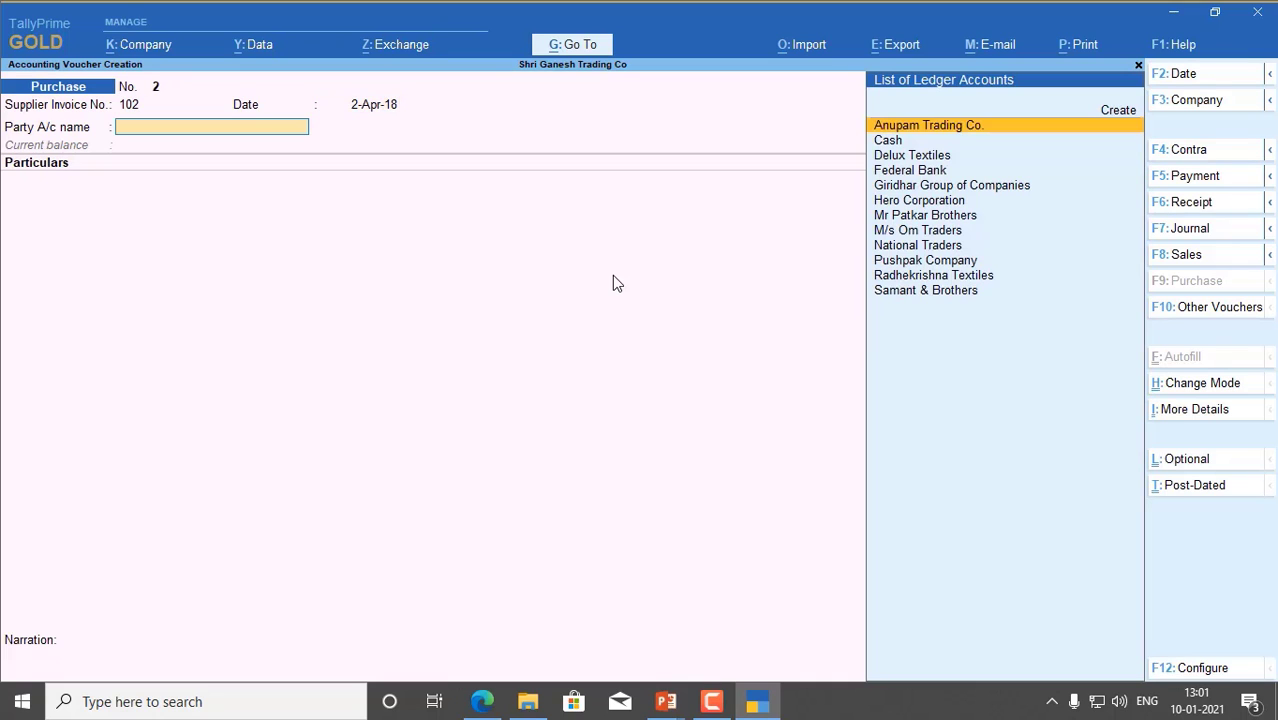
pyautogui.write('M')
pyautogui.press('Down')
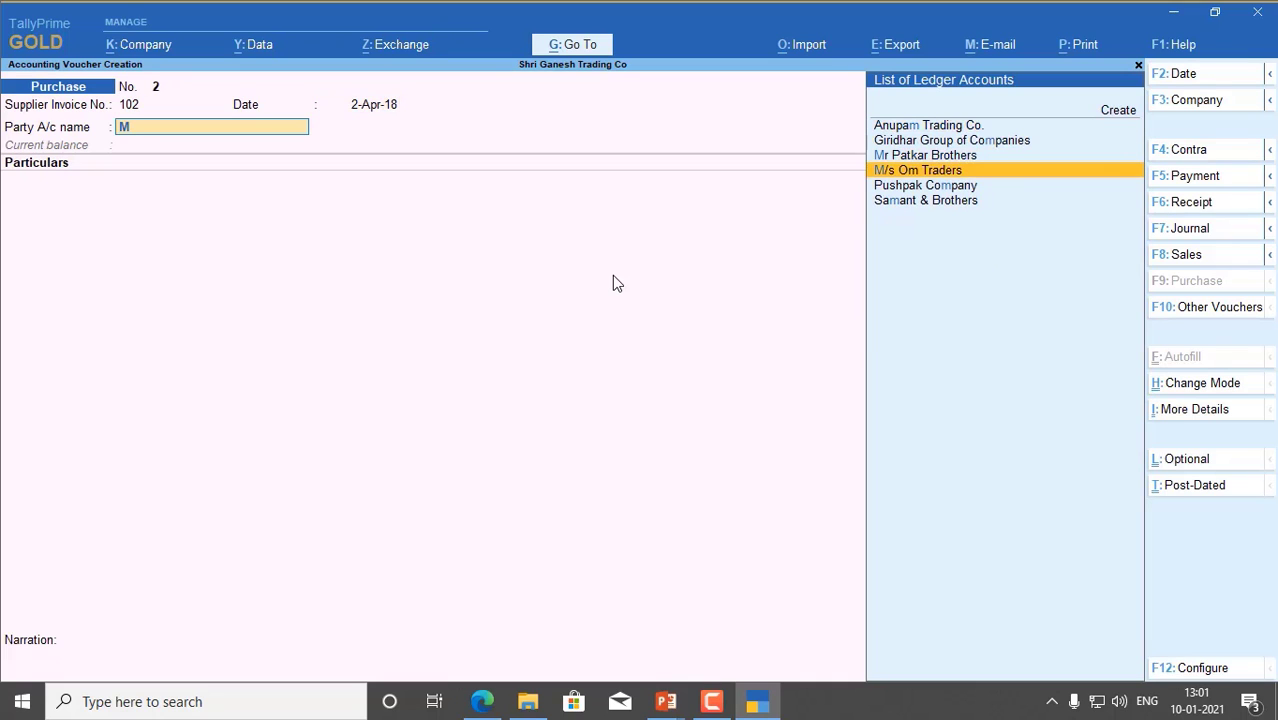
pyautogui.press('Return')
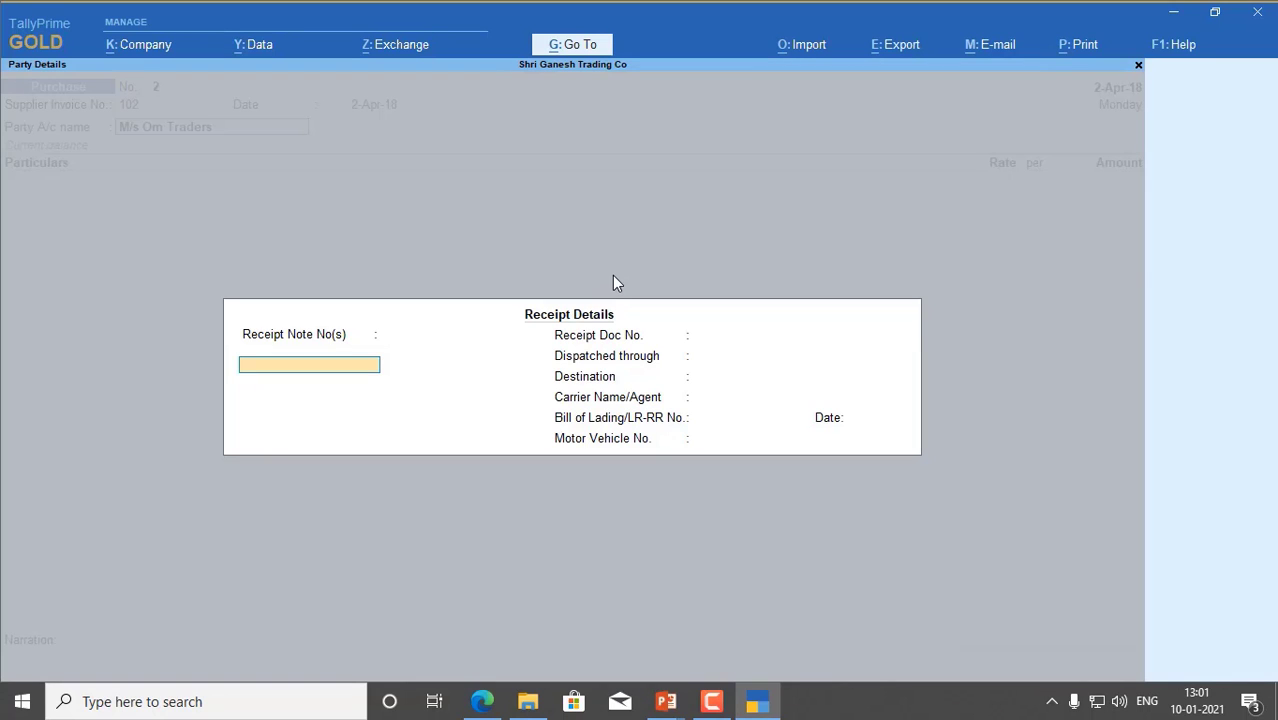
# Step: Leave the receipt details and configure the voucher with supplier details and receipt, order and import details both set to No
pyautogui.press('Escape')
pyautogui.press('F12')
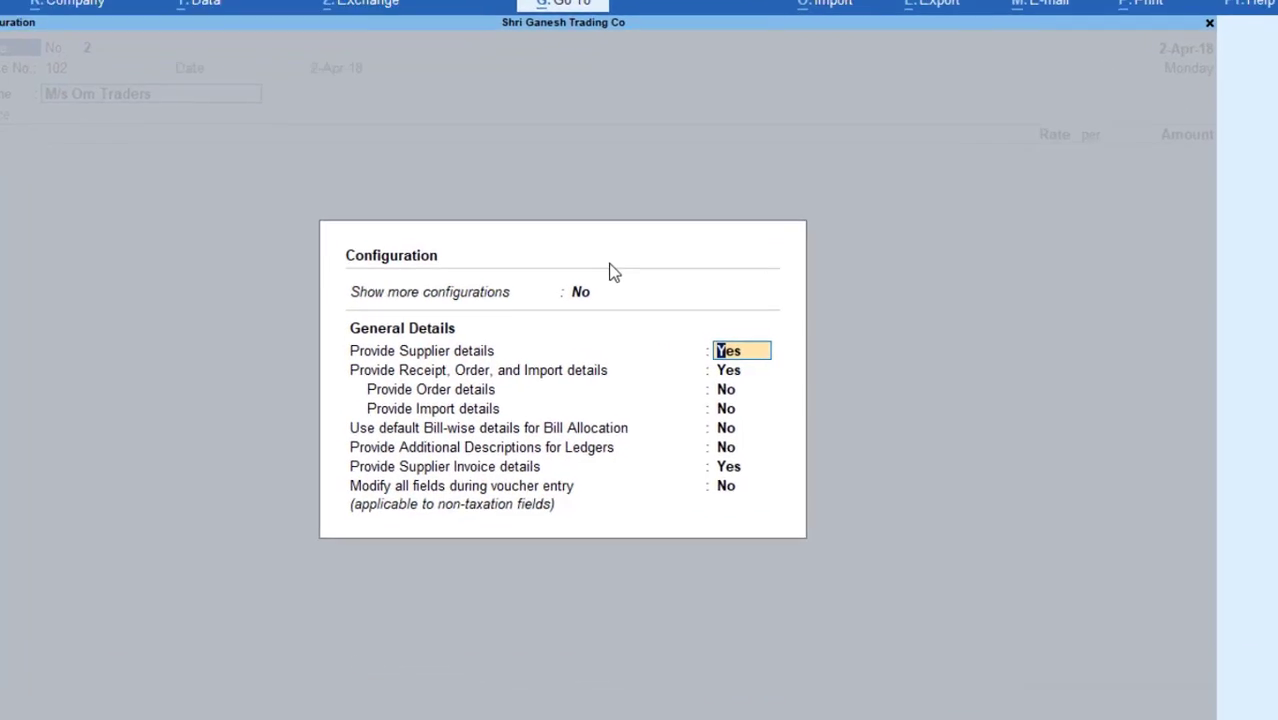
pyautogui.write('n')
pyautogui.press('Return')
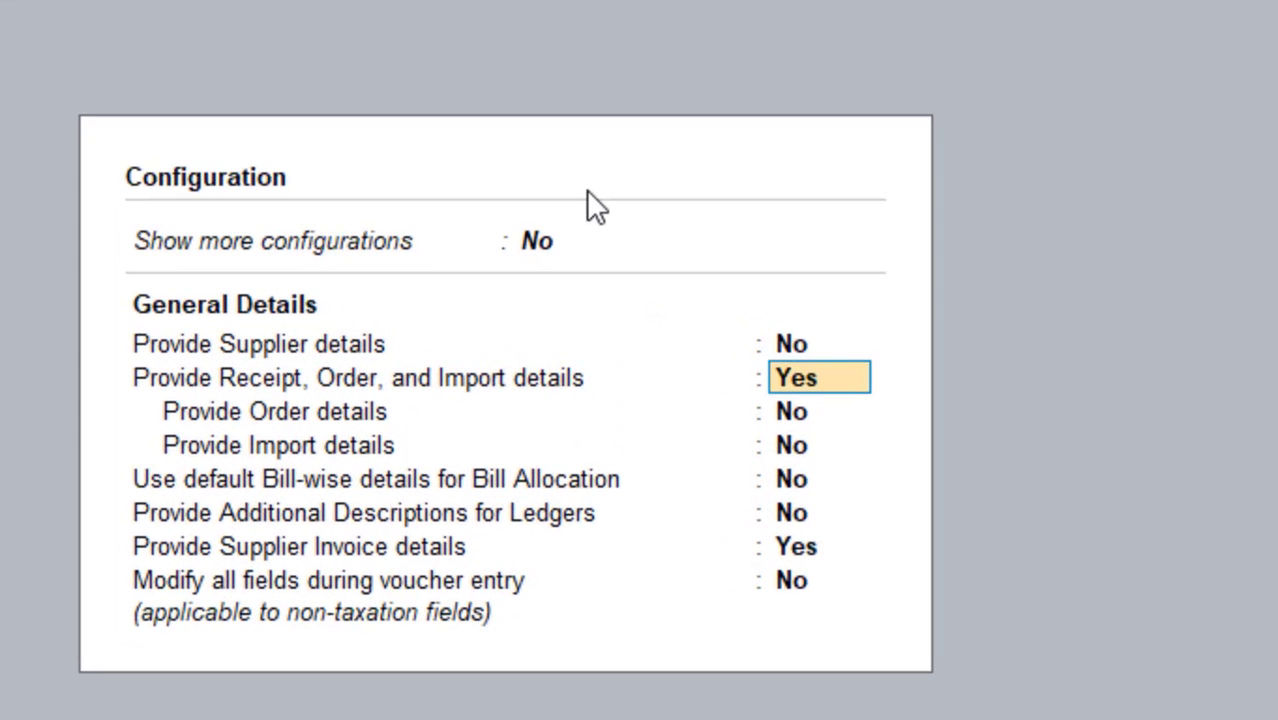
pyautogui.write('n')
pyautogui.press('Return')
pyautogui.hotkey('ctrl', 'a')
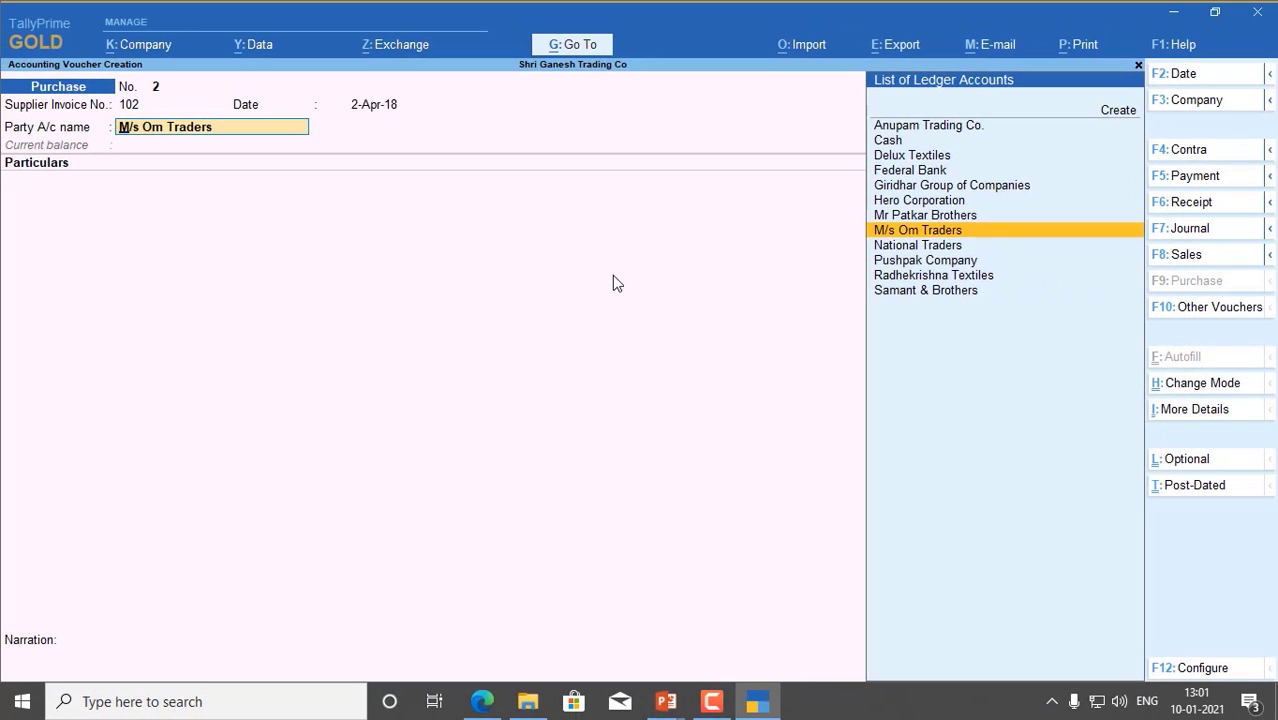
# Step: Keep M/s Om Traders as the party and add Purchase A/c to the particulars with an amount of 20,000
pyautogui.press('Return')
pyautogui.write('Pur')
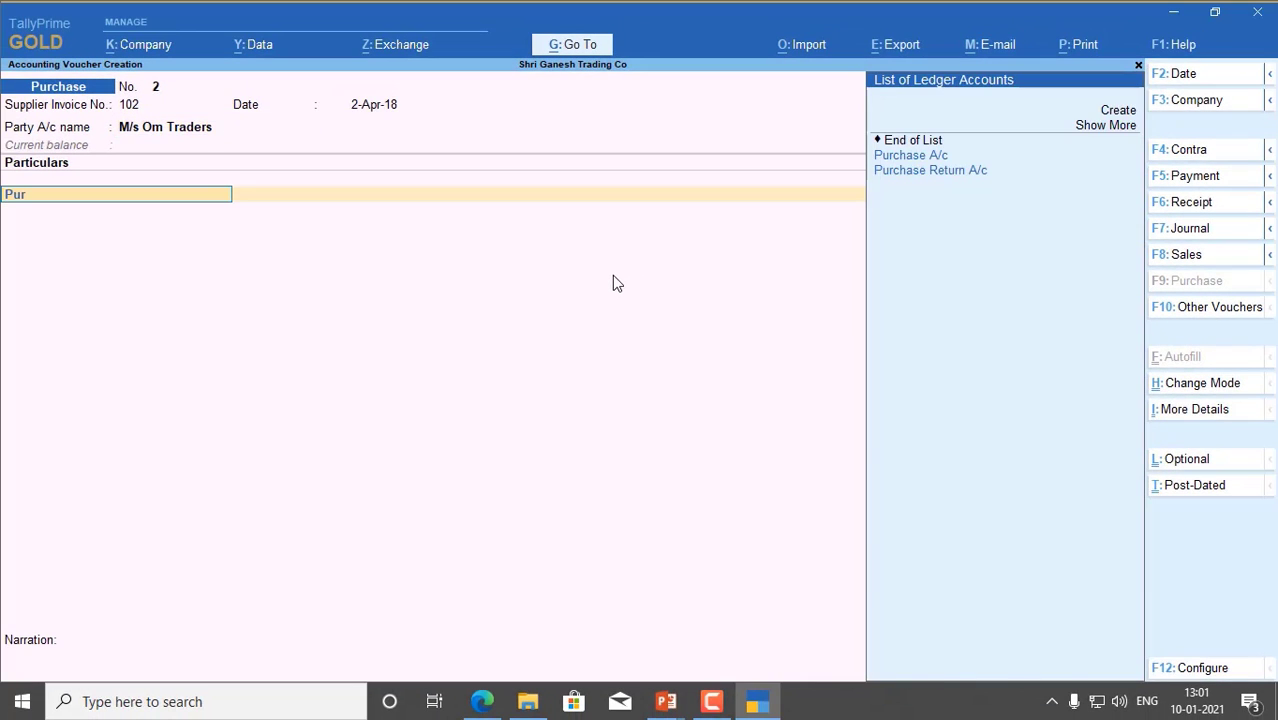
pyautogui.press('Return')
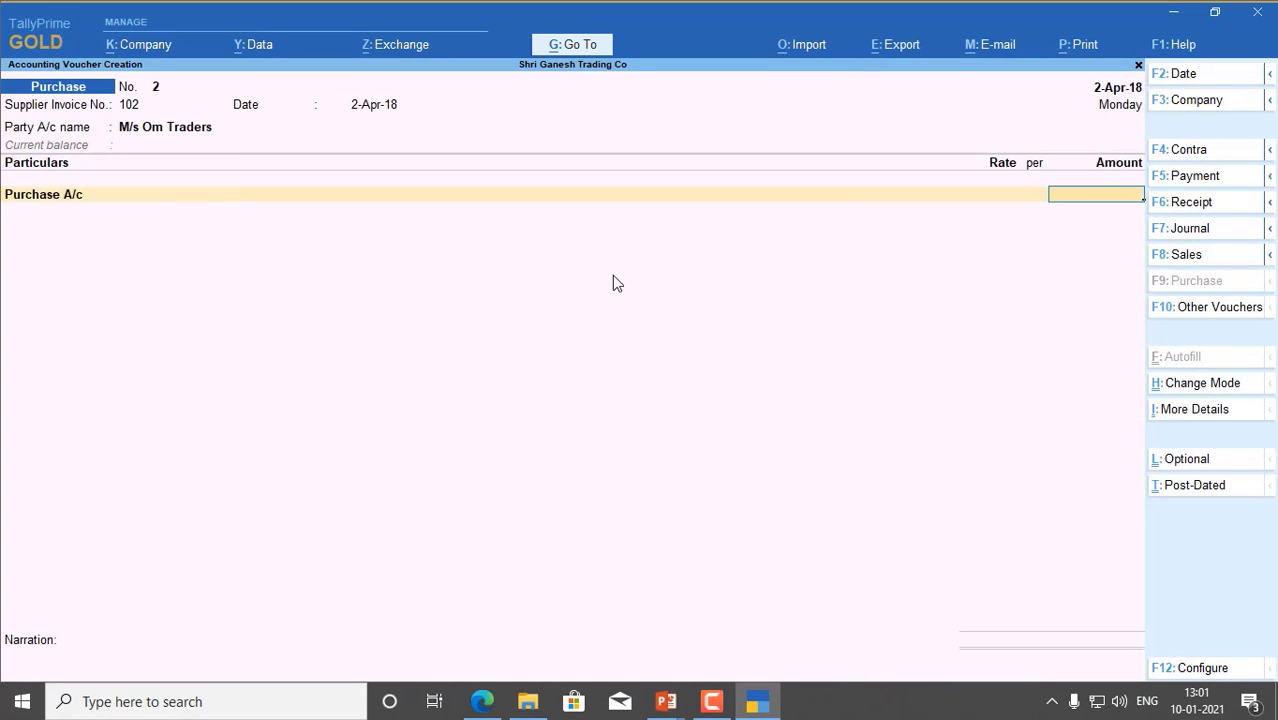
pyautogui.write('20000')
pyautogui.press('Return')
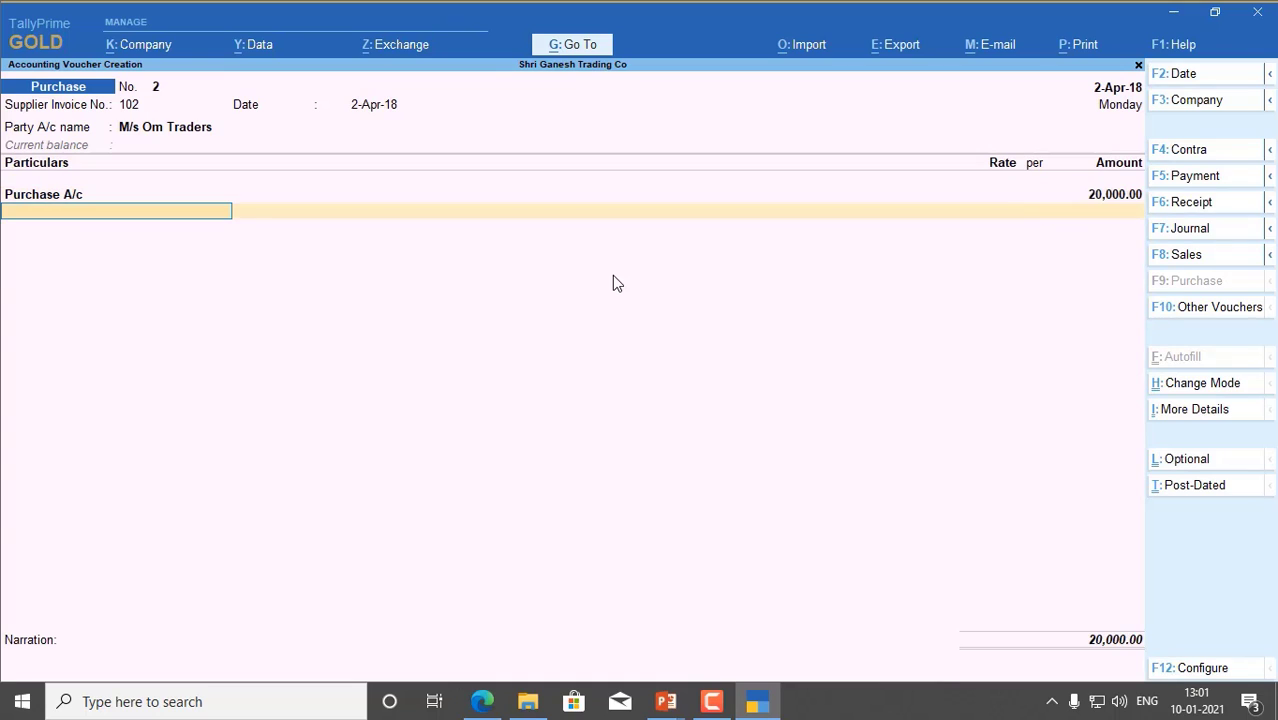
pyautogui.press('Return')
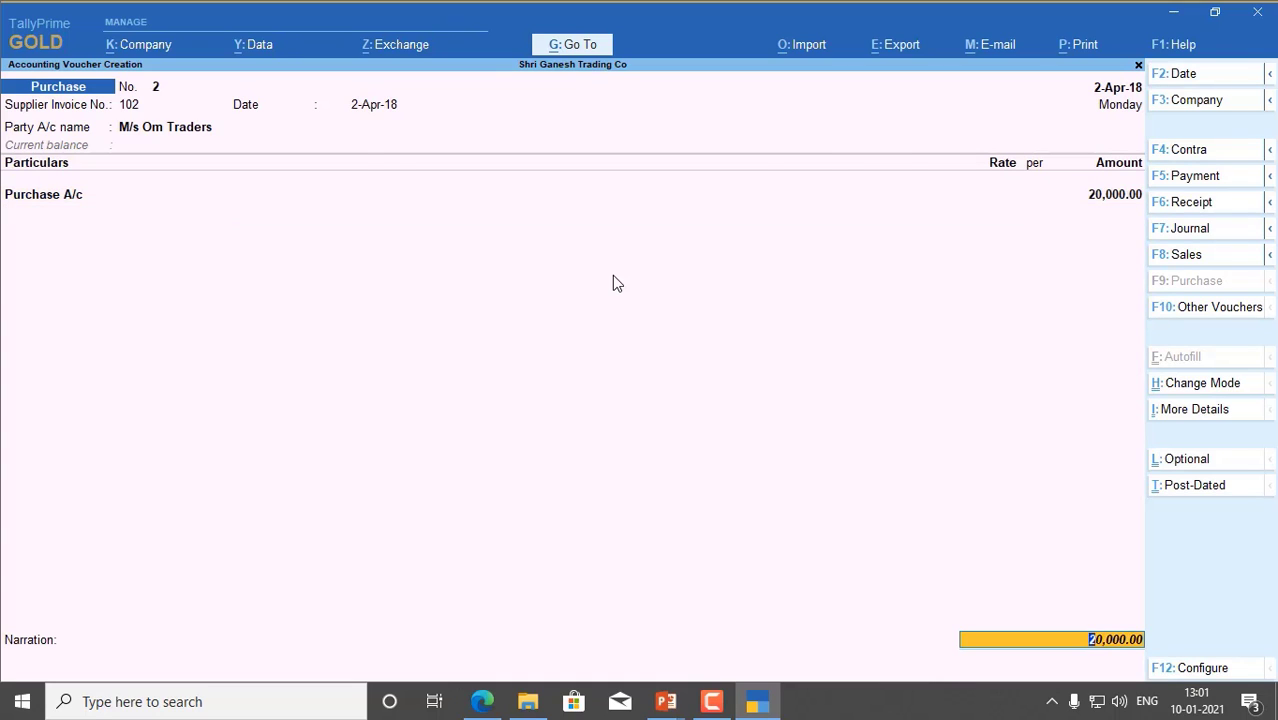
# Step: Record the bill as New Ref 102 with 15 days' credit for 20,000 Cr, leave the narration blank, and save the voucher
pyautogui.press('Return')
pyautogui.press('Return')
pyautogui.press('Return')
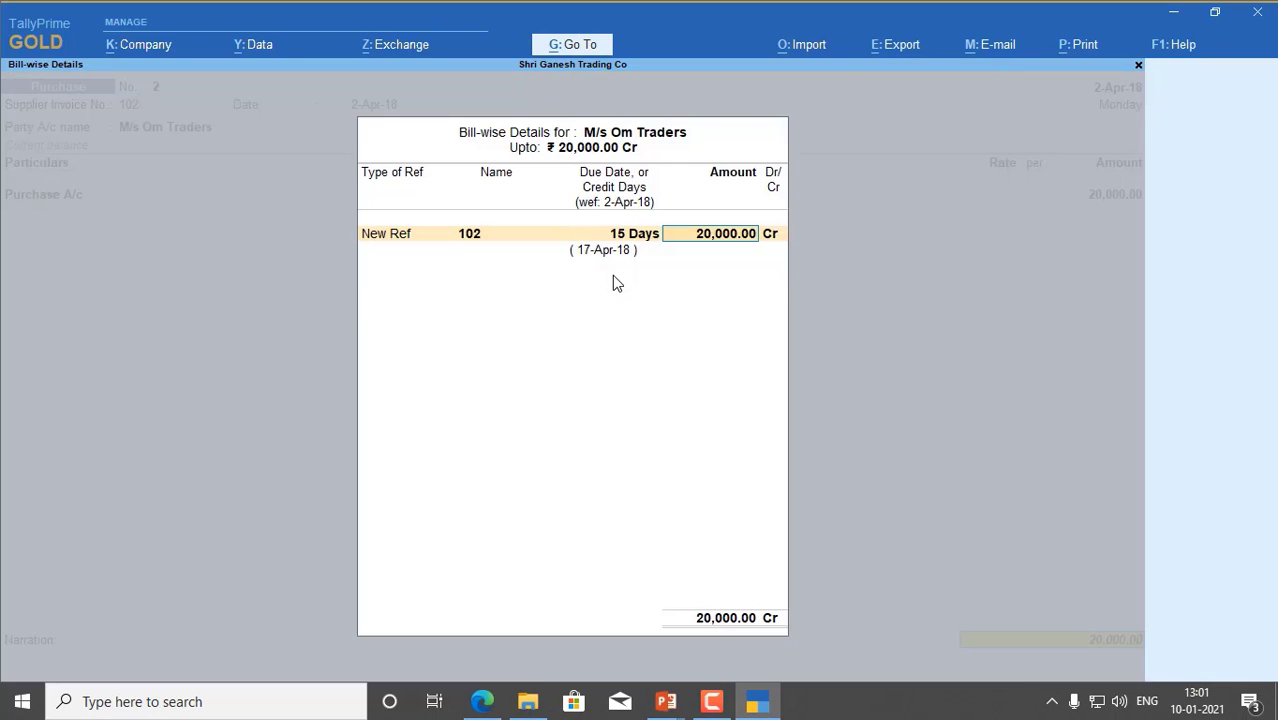
pyautogui.press('Return')
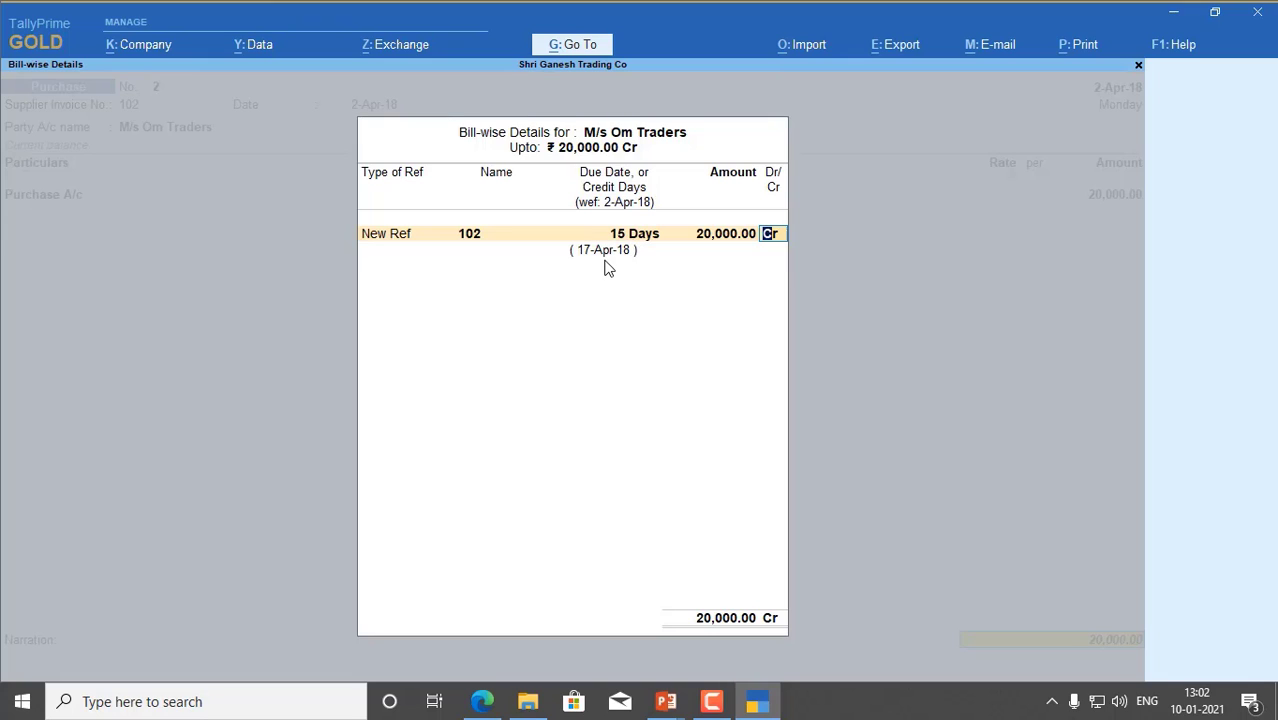
pyautogui.press('Return')
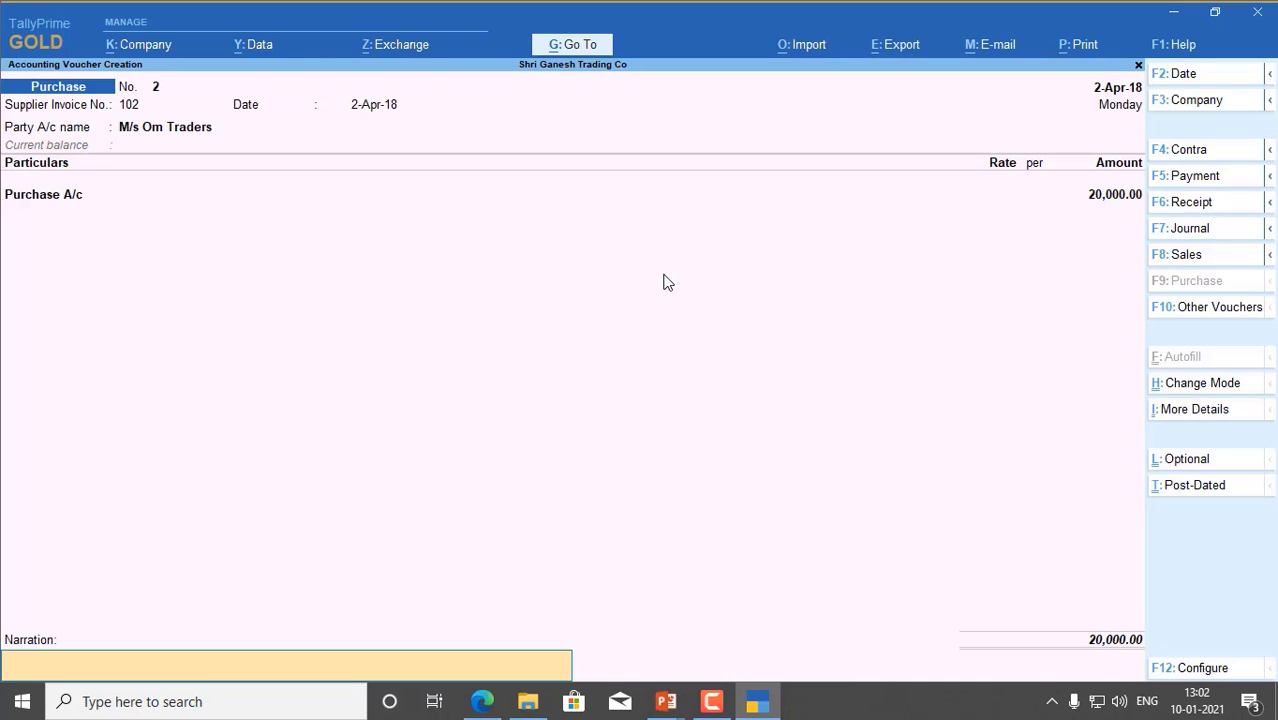
pyautogui.press('Return')
pyautogui.press('Return')
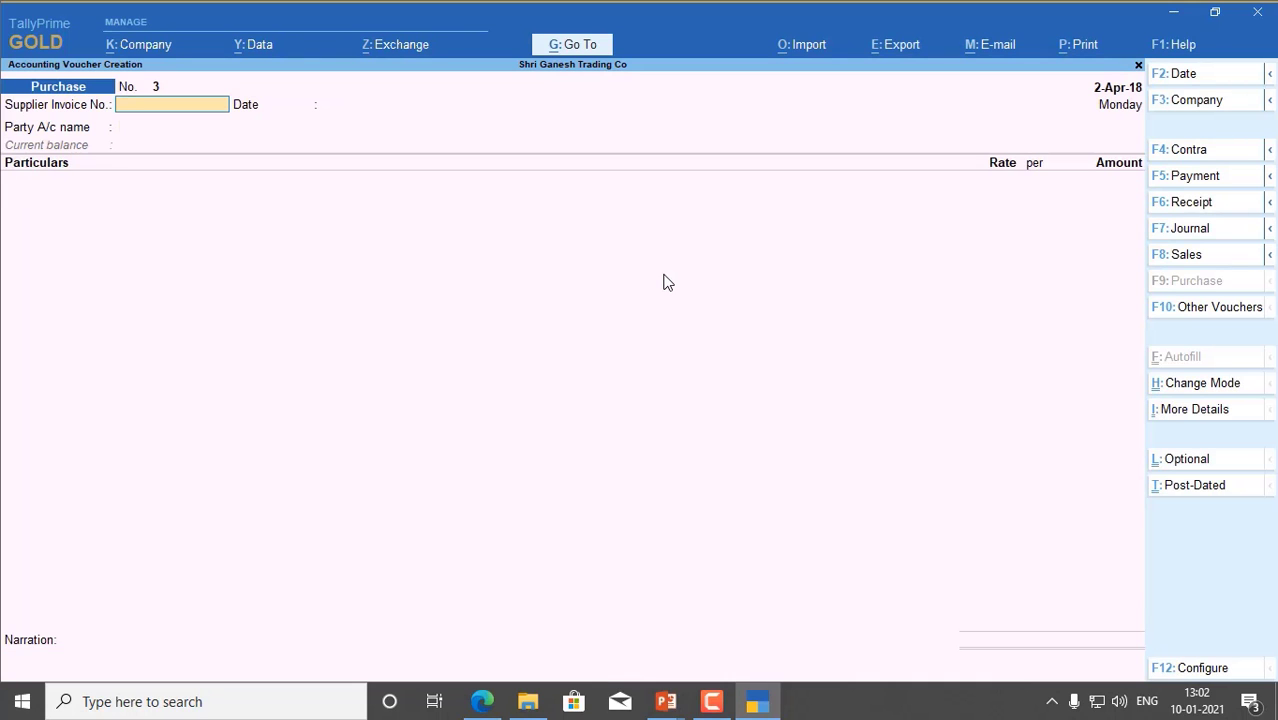
# Step: Set the third purchase voucher's date to 1-May-18 and enter supplier invoice number 103 with the same invoice date
pyautogui.press('F2')
pyautogui.write('1')
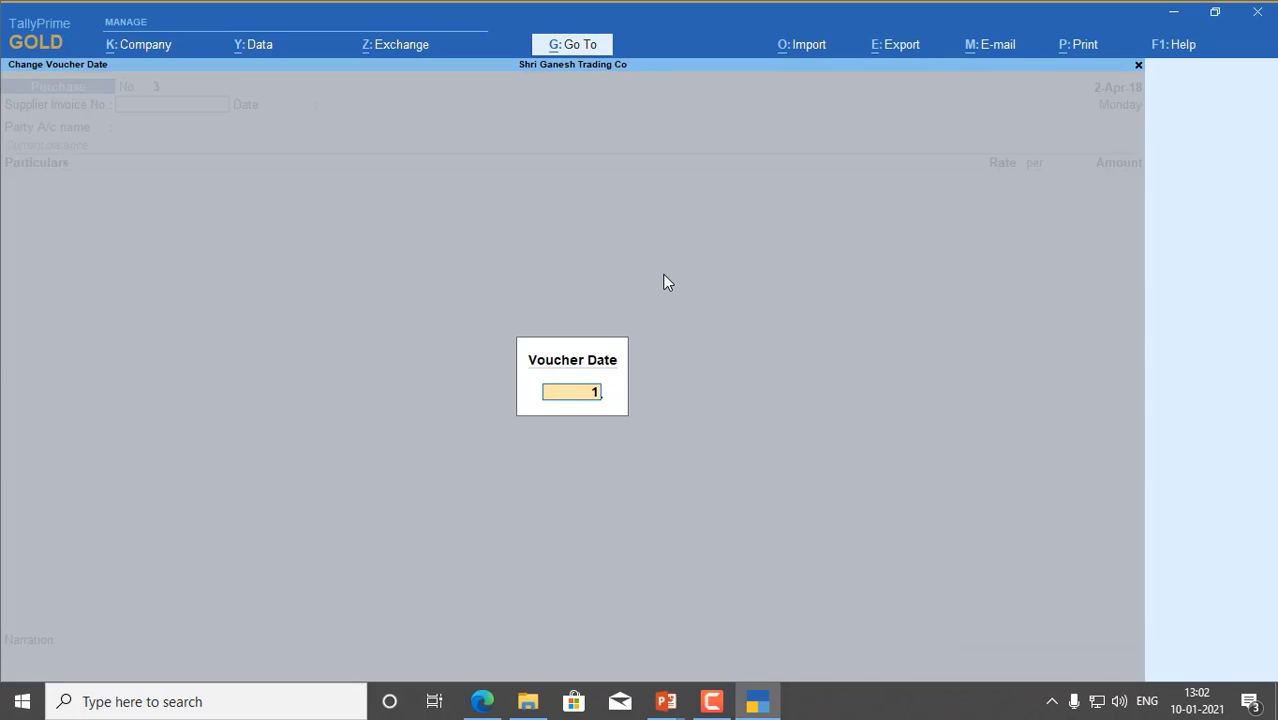
pyautogui.write('.5')
pyautogui.press('Return')
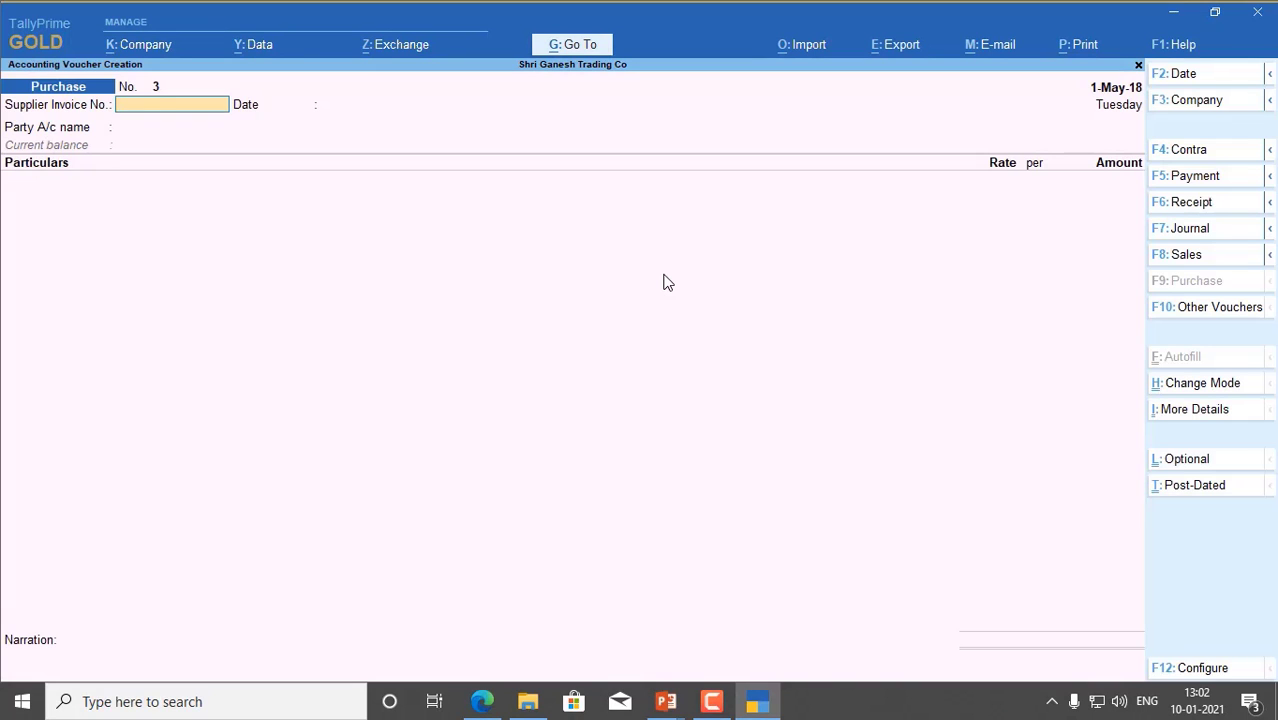
pyautogui.write('103')
pyautogui.press('Return')
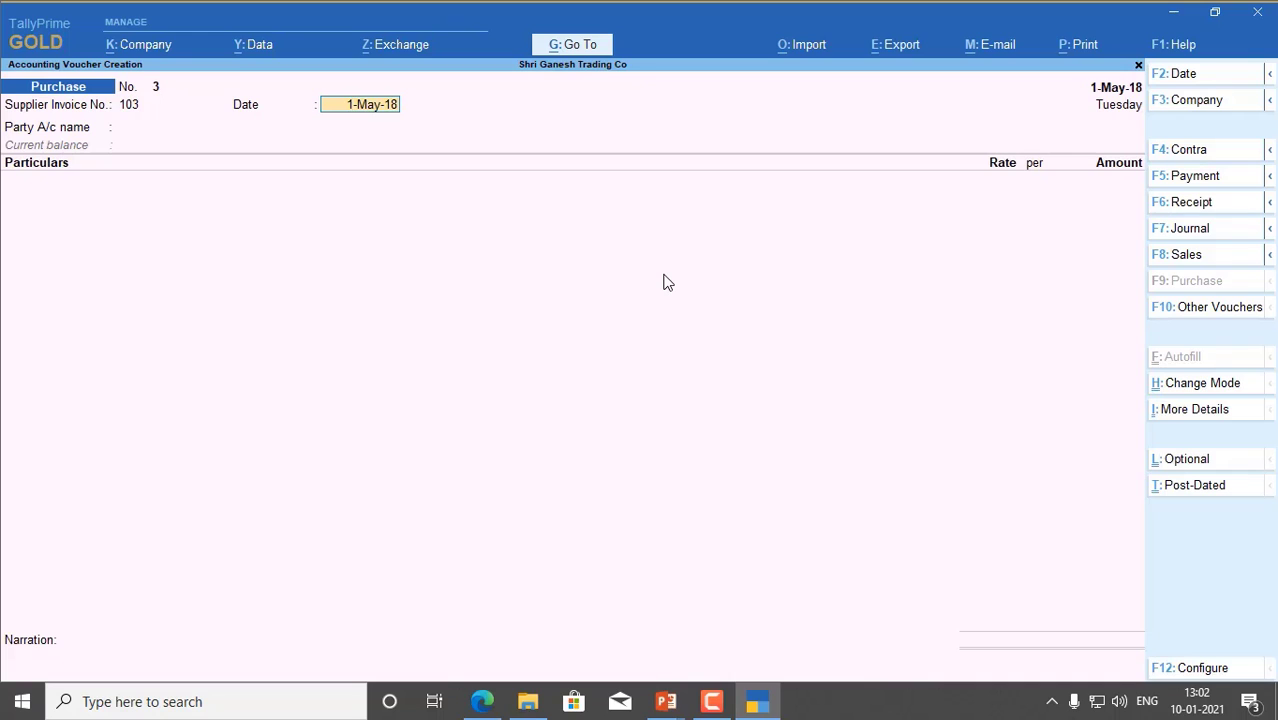
pyautogui.press('Return')
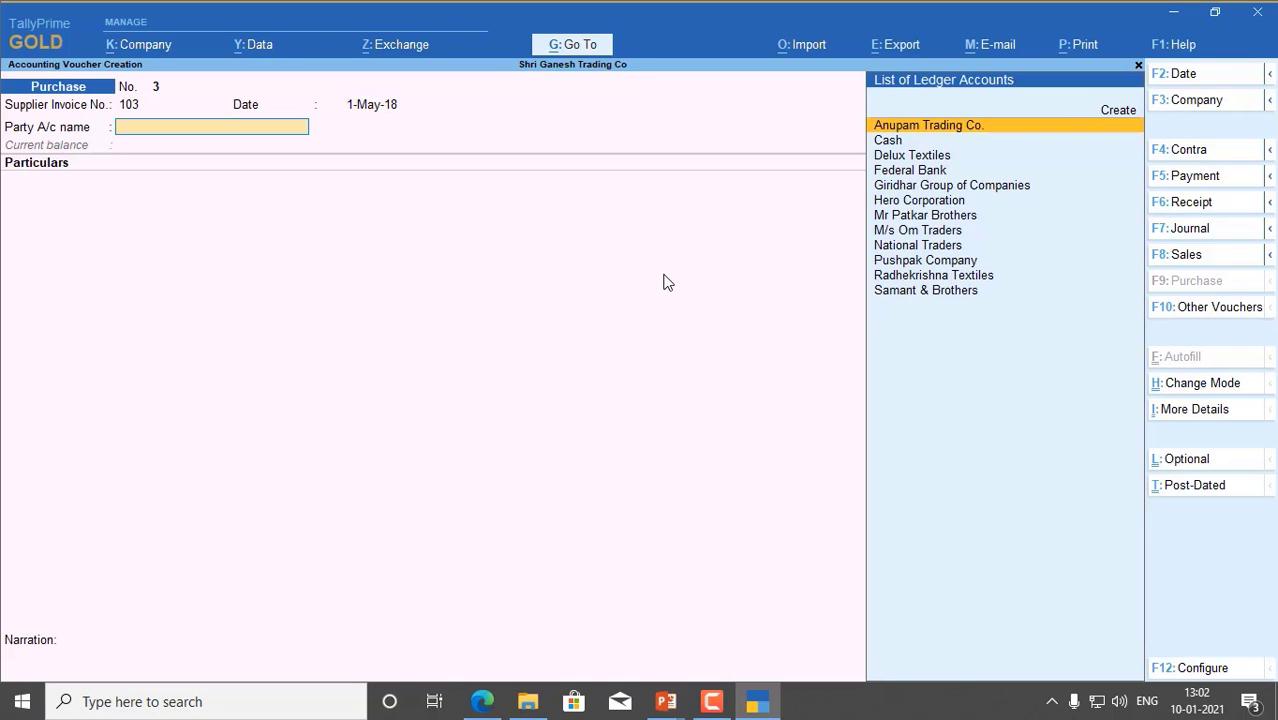
# Step: Select Samant & Brothers as the party account and add Purchase A/c with an amount of 40,000
pyautogui.write('Sam')
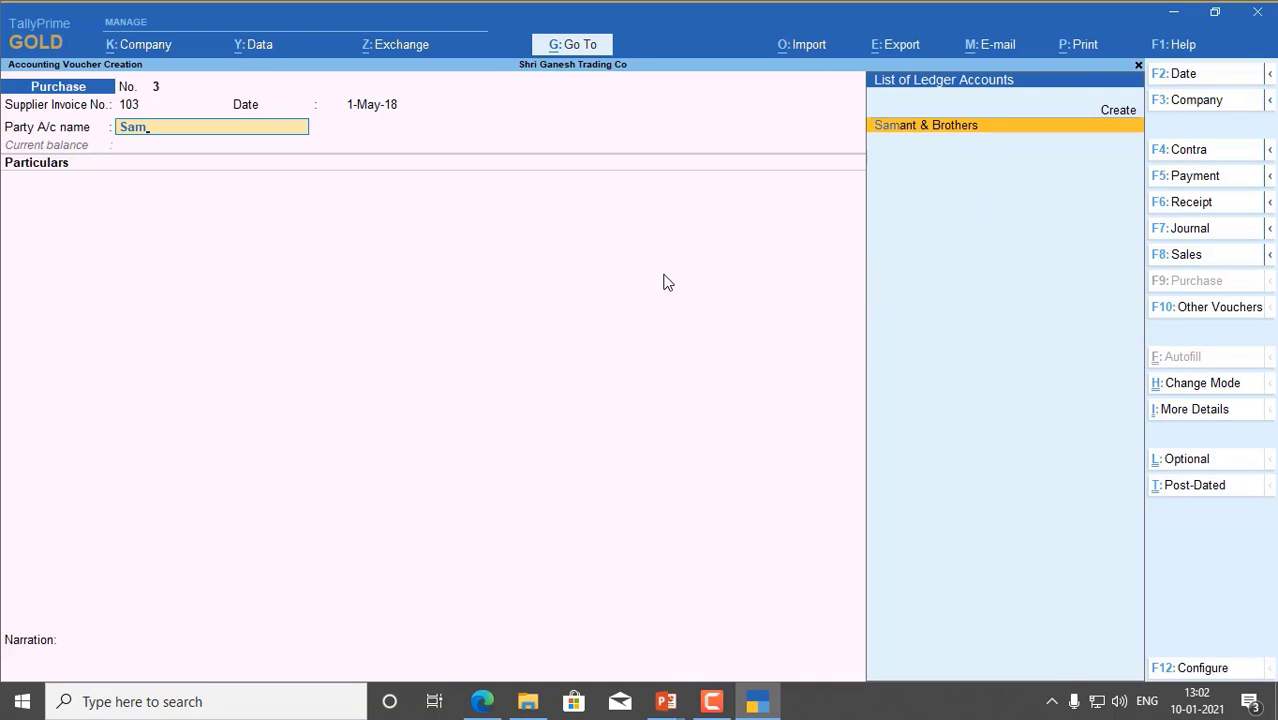
pyautogui.press('Return')
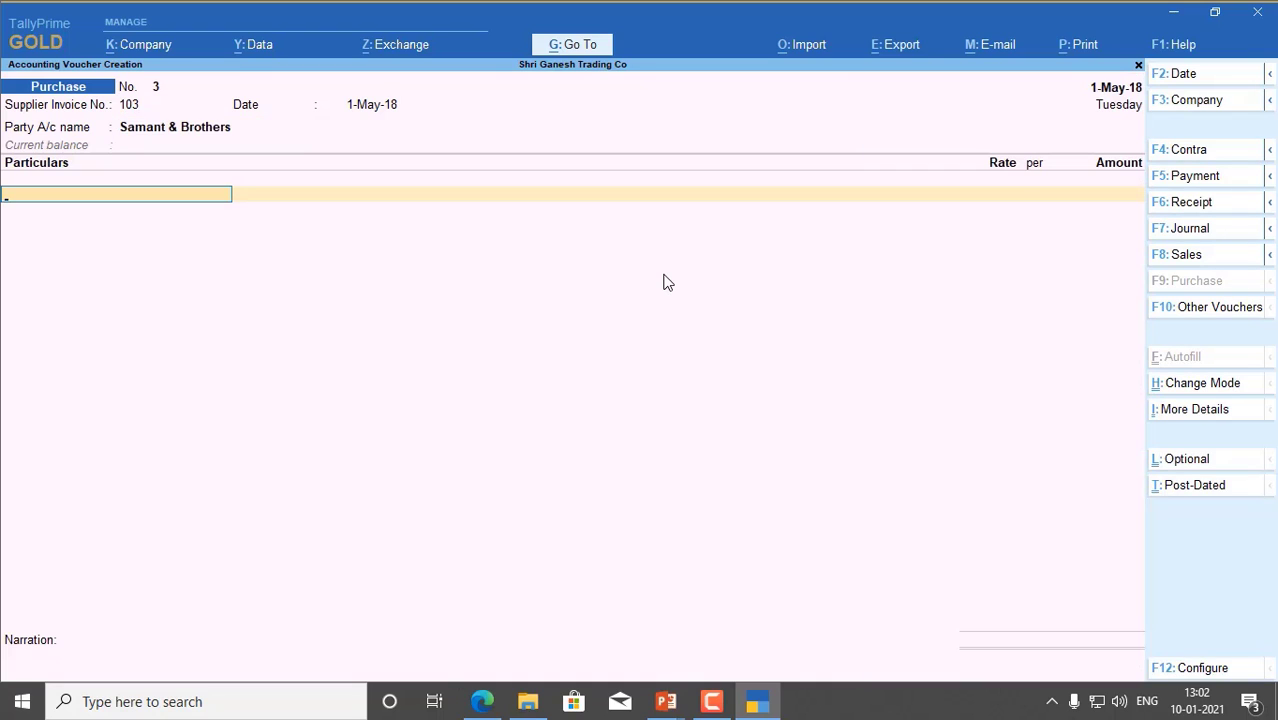
pyautogui.write('Purc')
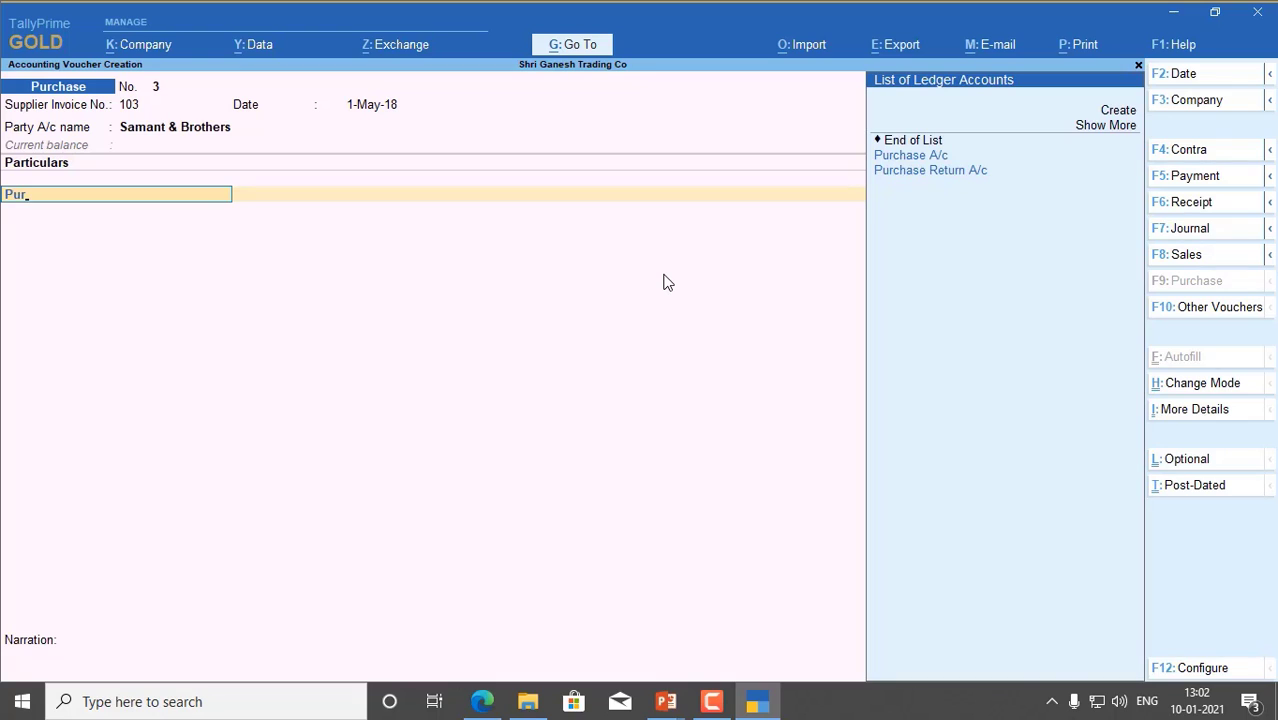
pyautogui.press('Return')
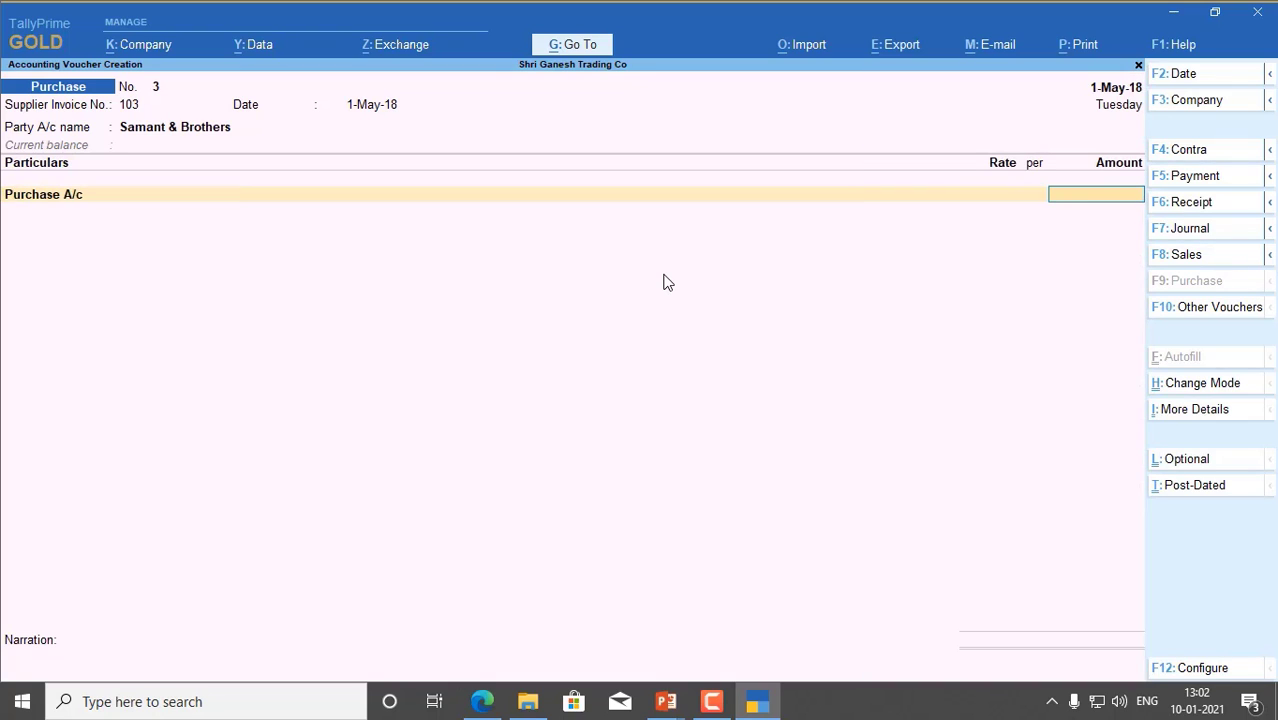
pyautogui.write('40000')
pyautogui.press('Return')
pyautogui.press('Return')
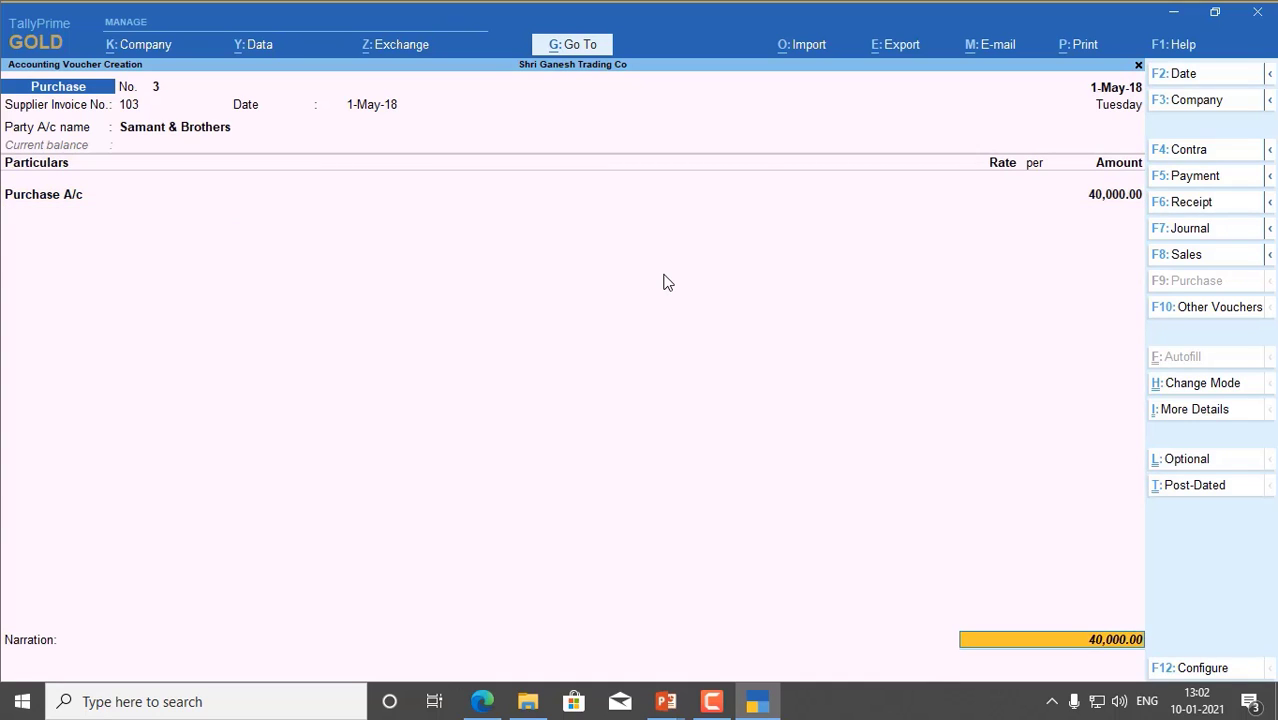
# Step: Record the bill as New Ref 103 without credit days for 40,000 Cr, leave the narration blank, and save the voucher
pyautogui.press('Return')
pyautogui.press('Return')
pyautogui.press('Return')
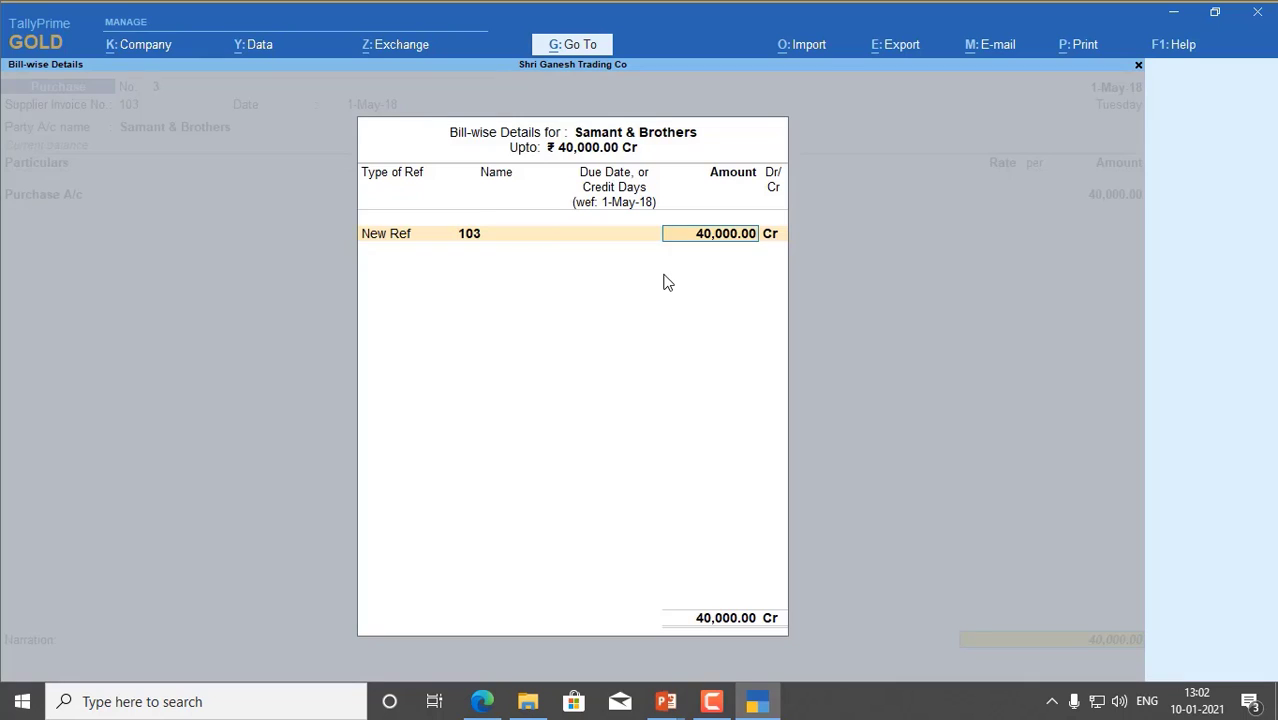
pyautogui.press('Return')
pyautogui.press('Return')
pyautogui.press('Return')
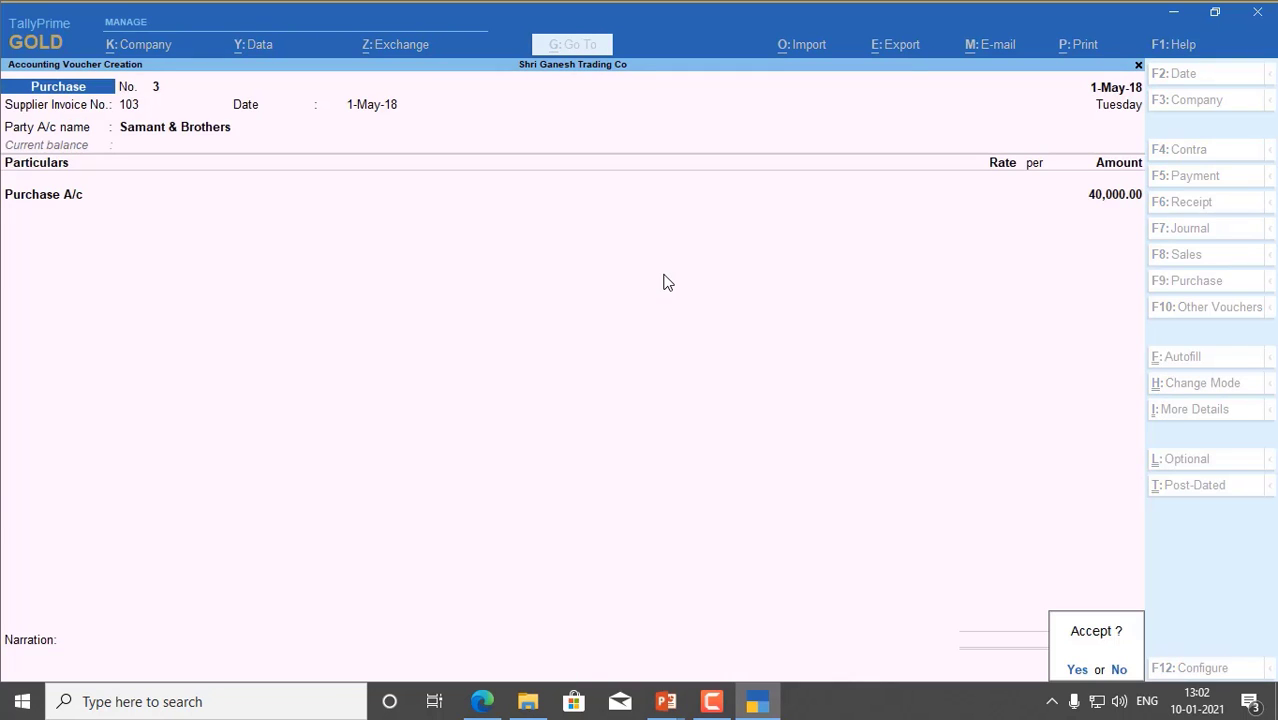
pyautogui.press('Return')
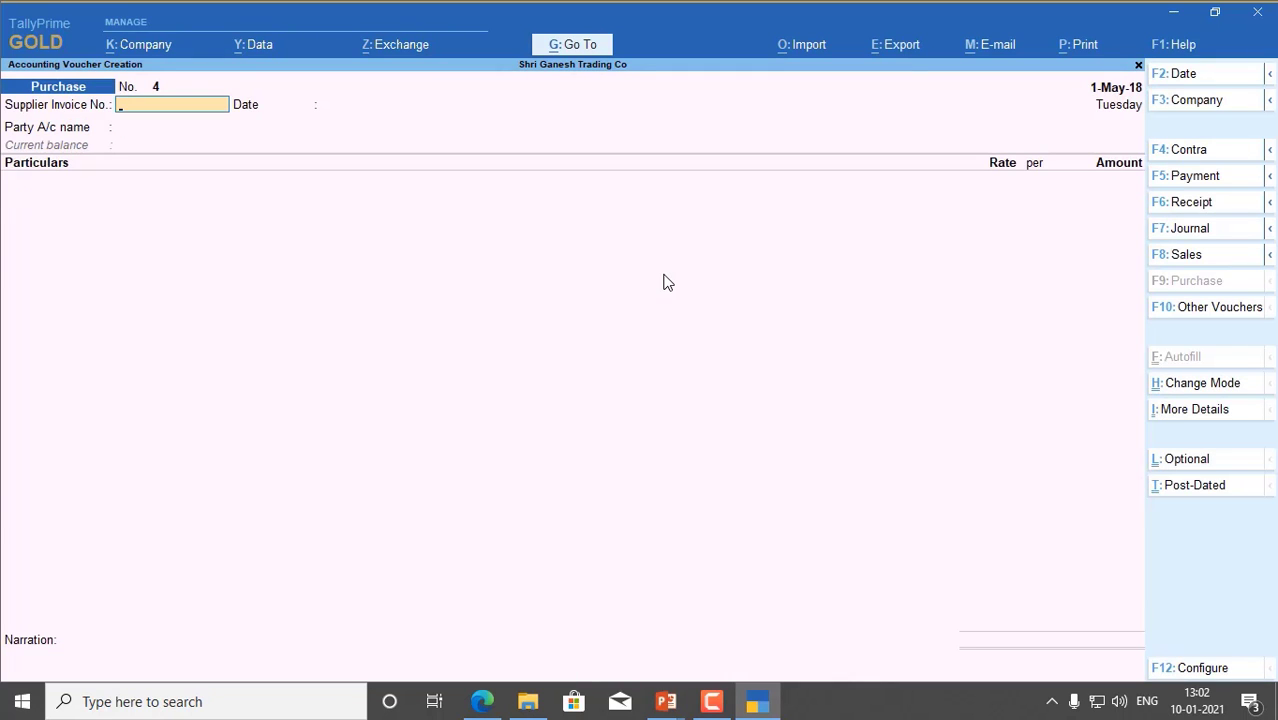
# Step: Set the fourth purchase voucher's date to 2-May-18 and enter supplier invoice number 104 with the same invoice date
pyautogui.press('F2')
pyautogui.write('2-5-2018')
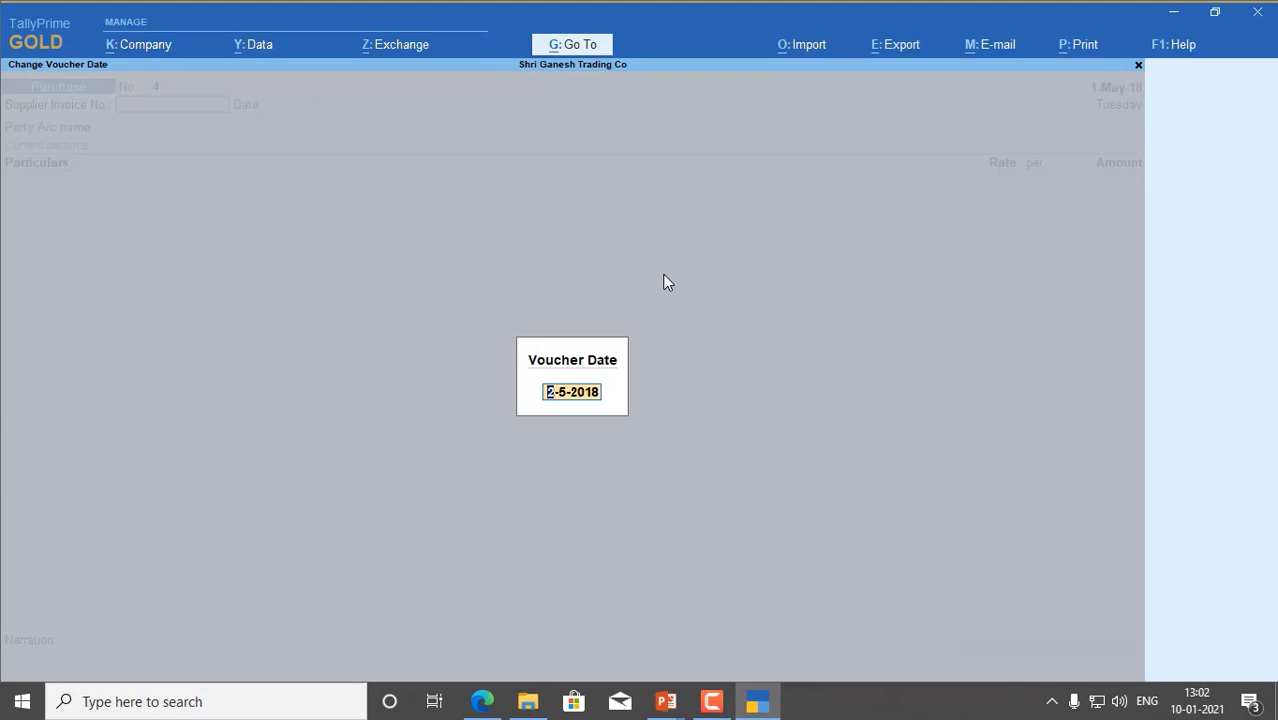
pyautogui.press('Return')
pyautogui.write('104')
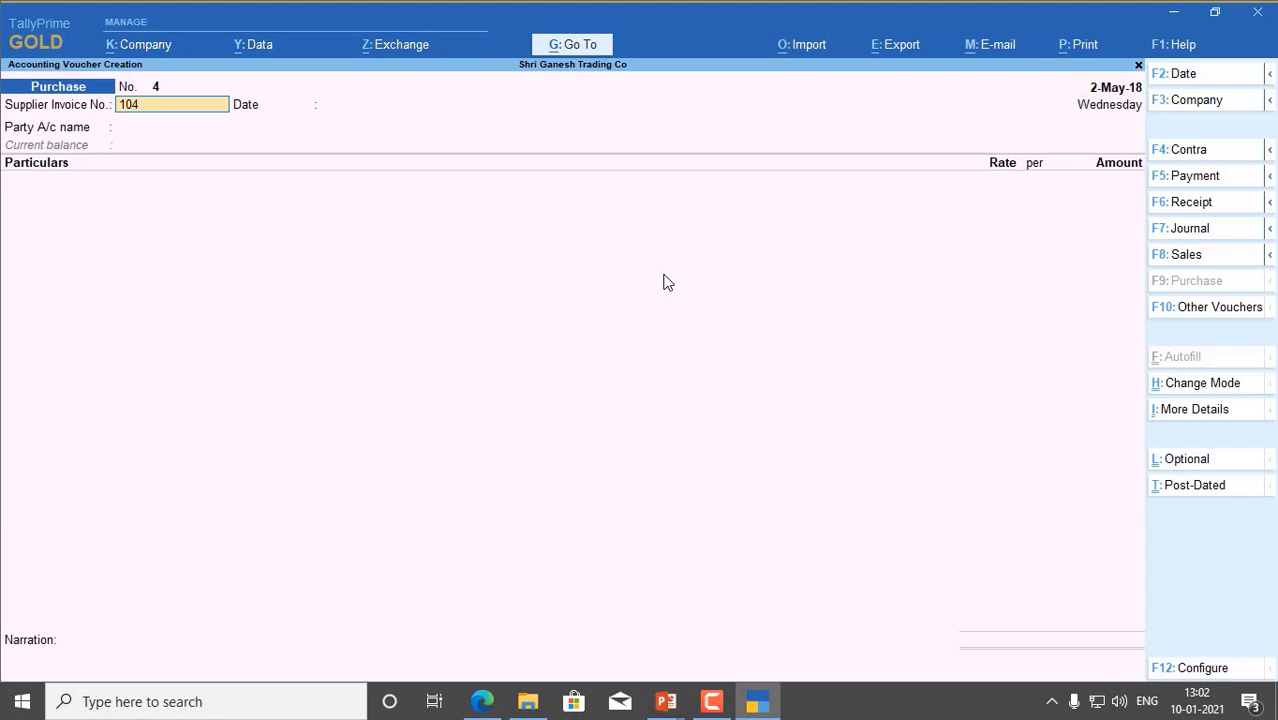
pyautogui.press('Return')
pyautogui.press('Return')
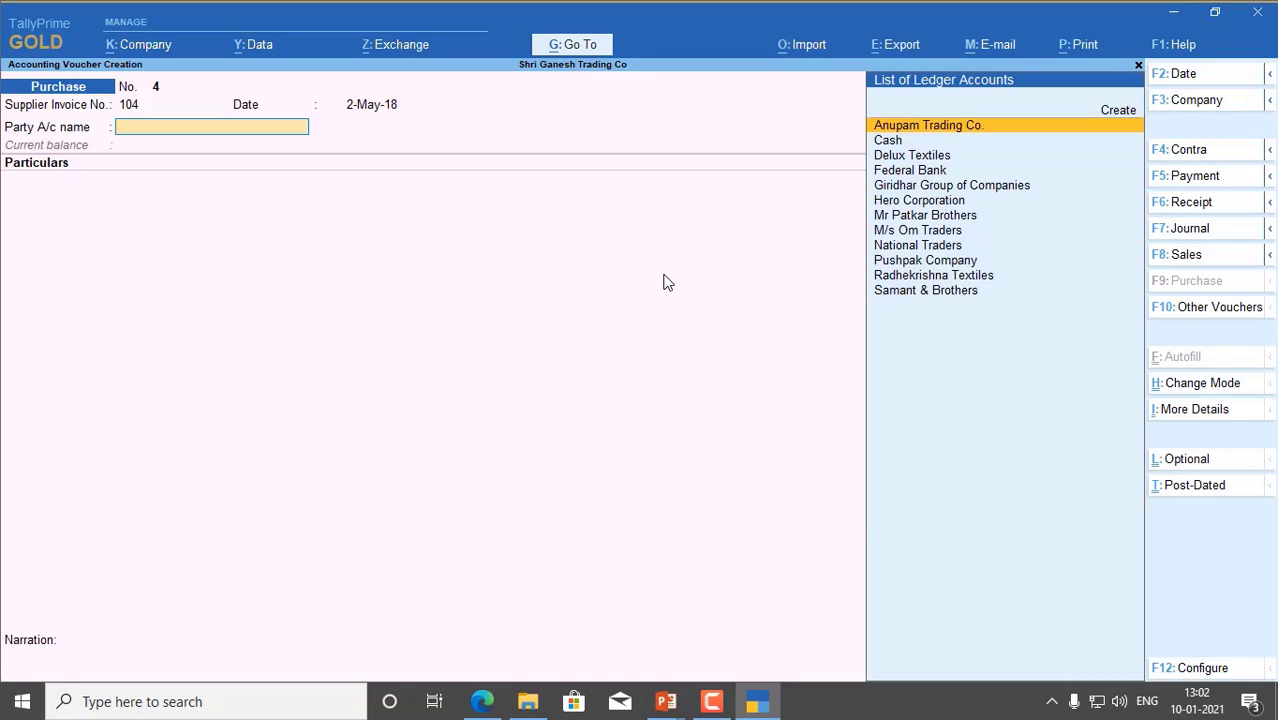
# Step: Select Radhekrishna Textiles as the party account and add Purchase A/c with an amount of 18,000
pyautogui.write('Rad')
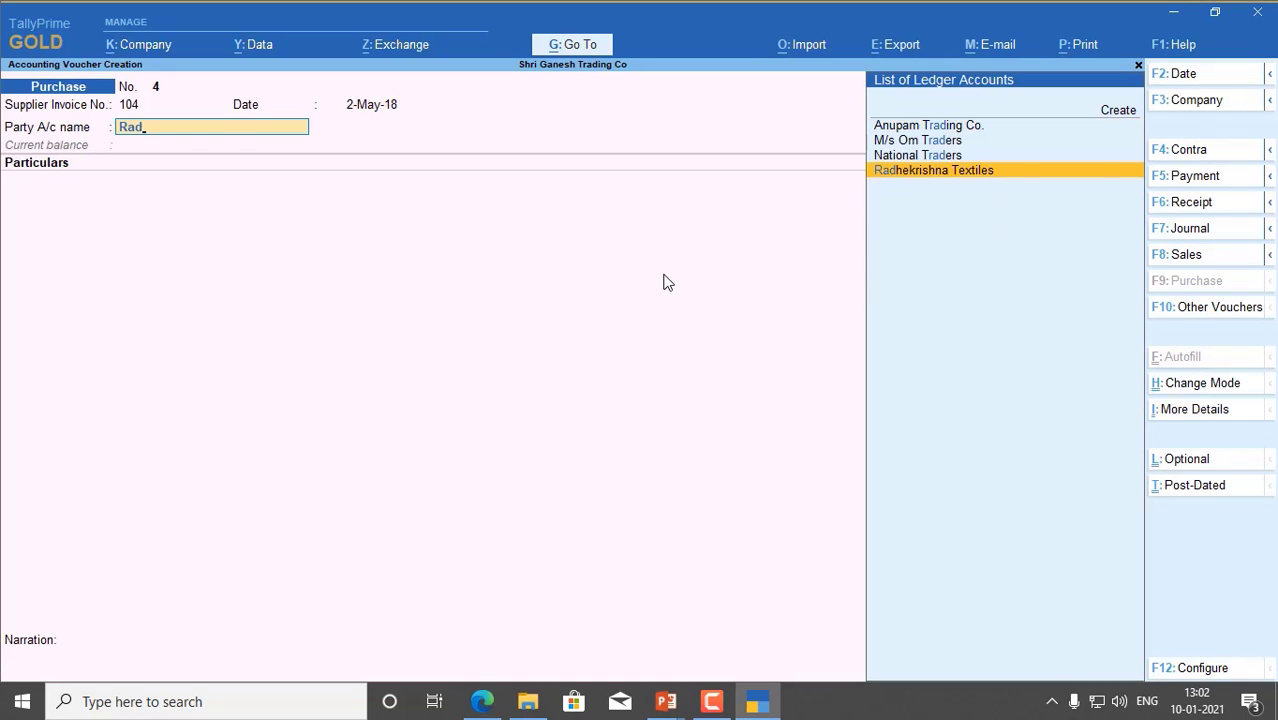
pyautogui.press('Return')
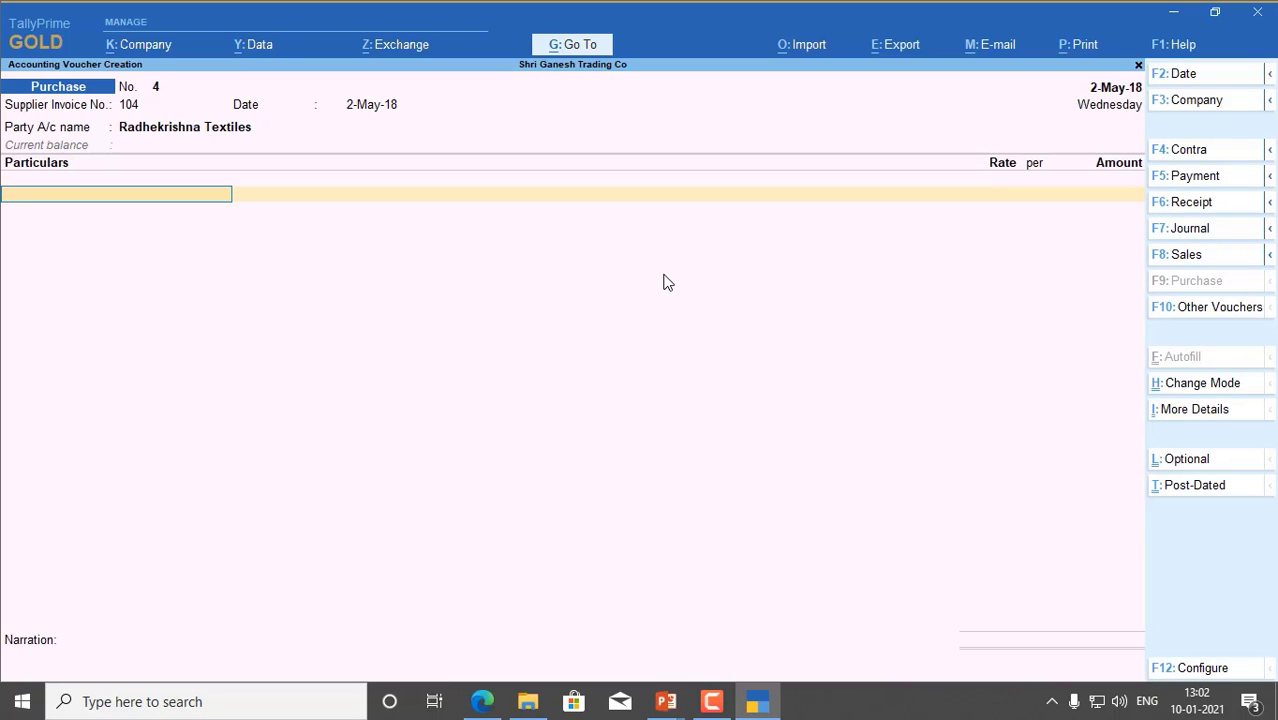
pyautogui.write('Pu')
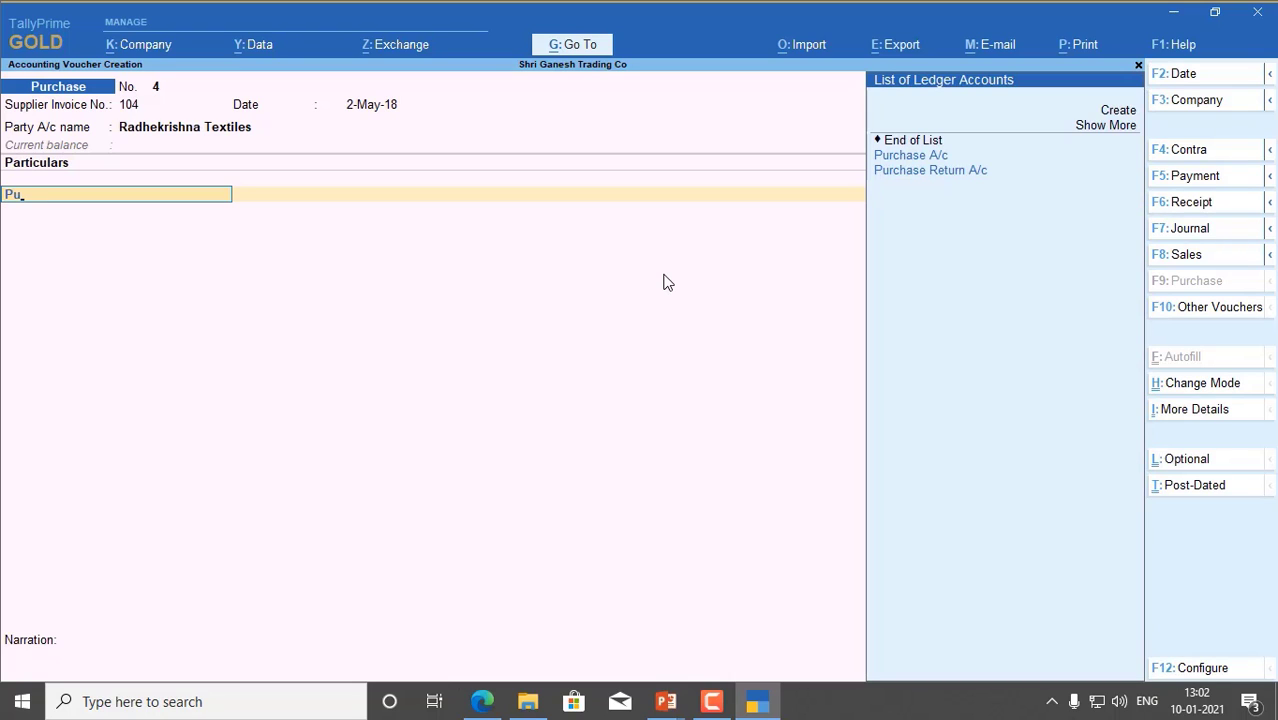
pyautogui.press('Return')
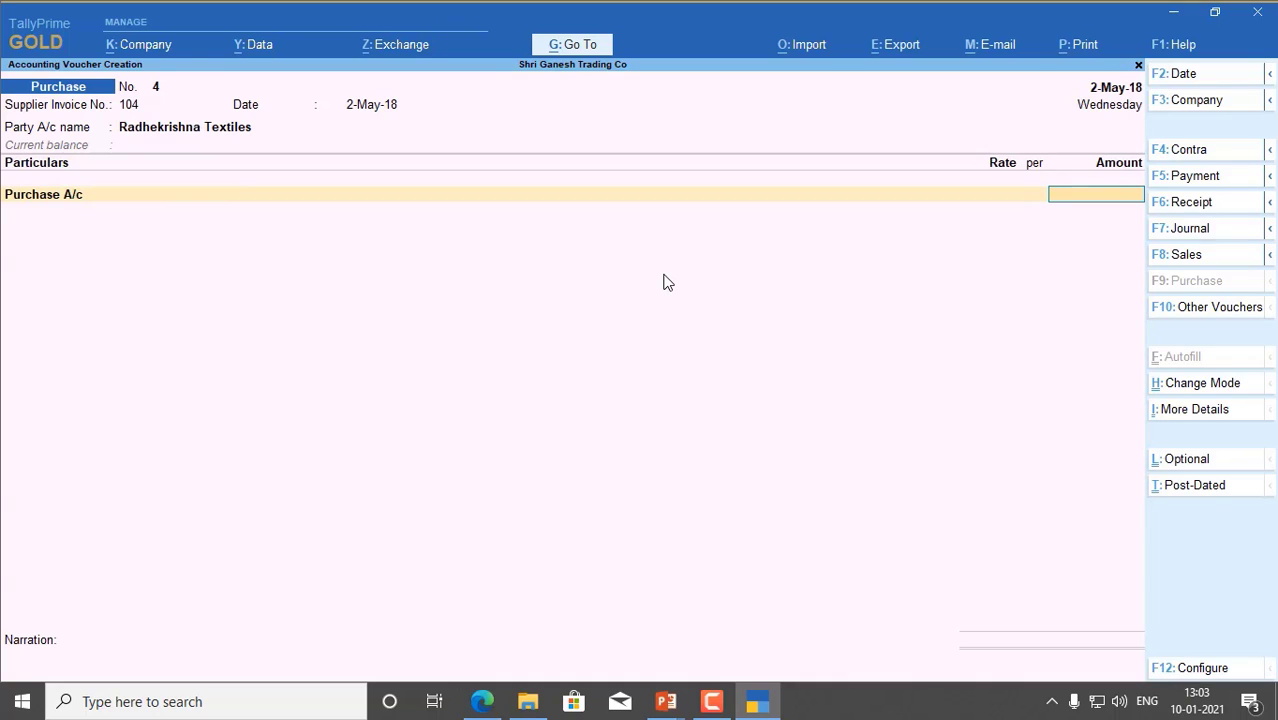
pyautogui.write('18000')
pyautogui.press('Return')
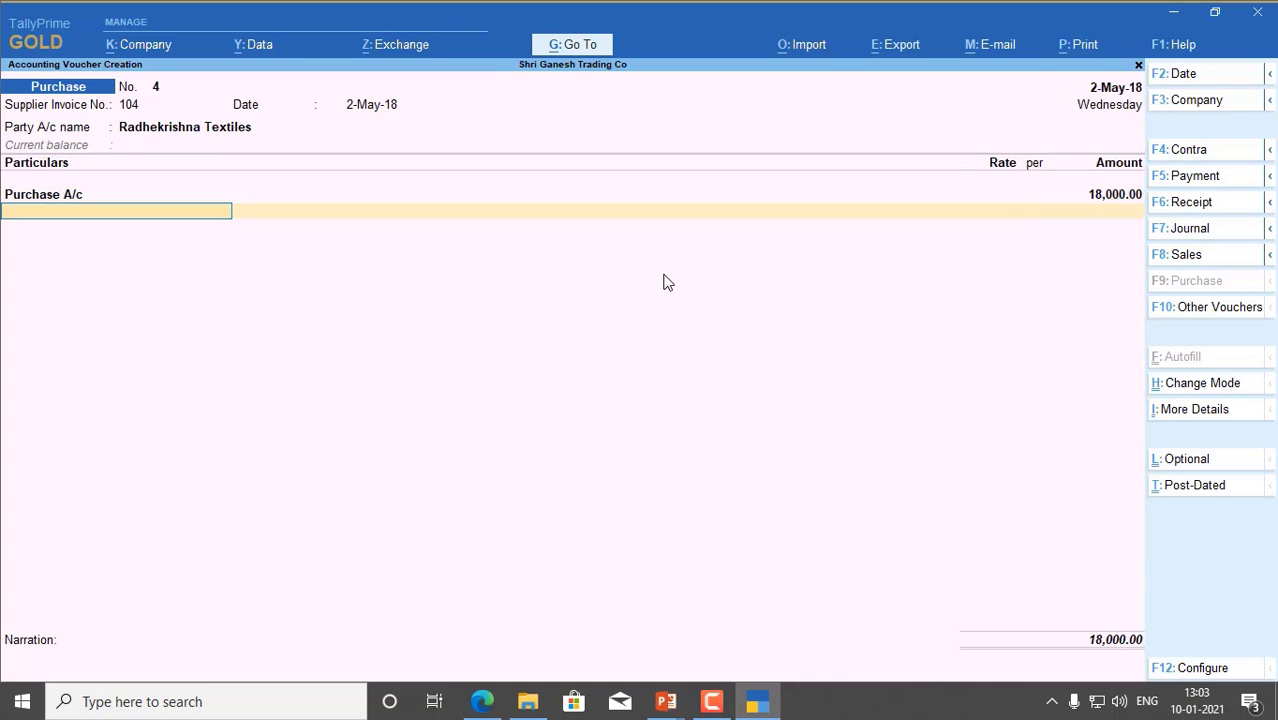
# Step: Record the bill as New Ref 104 with 30 credit days for 18,000 Cr, leave the narration blank, and save the voucher
pyautogui.press('Return')
pyautogui.press('Return')
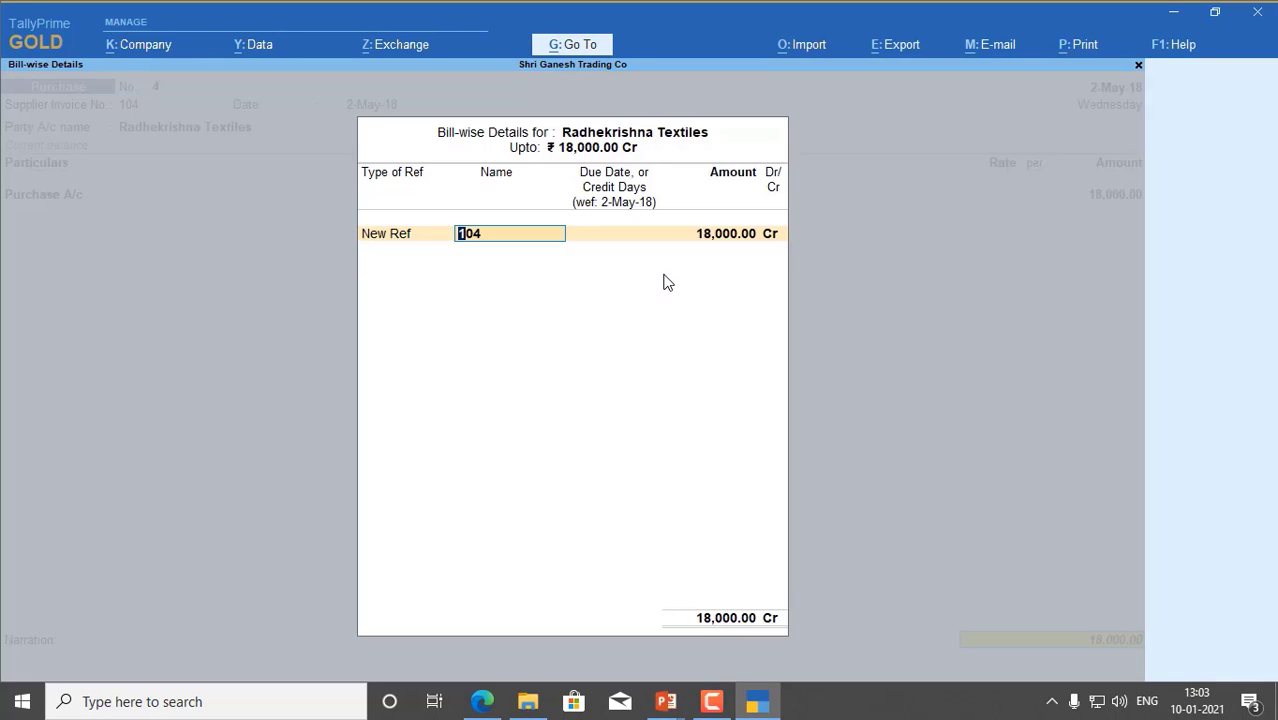
pyautogui.press('Return')
pyautogui.press('Return')
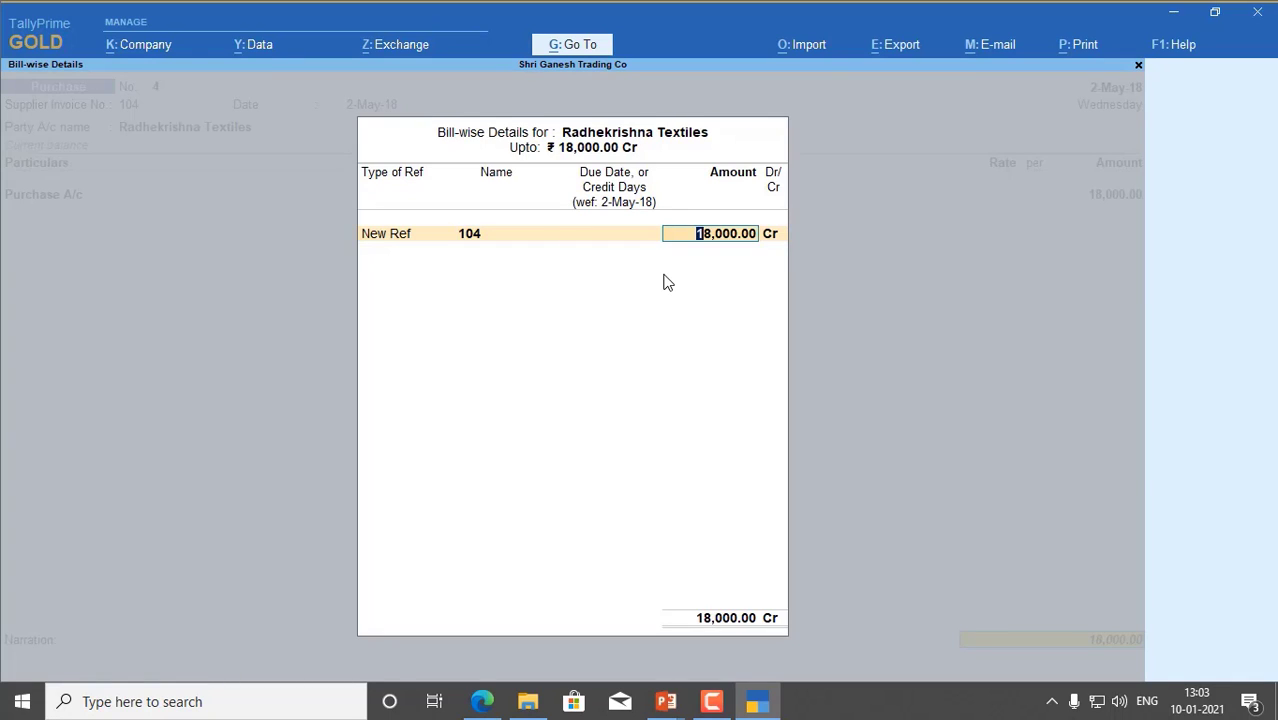
pyautogui.press('BackSpace')
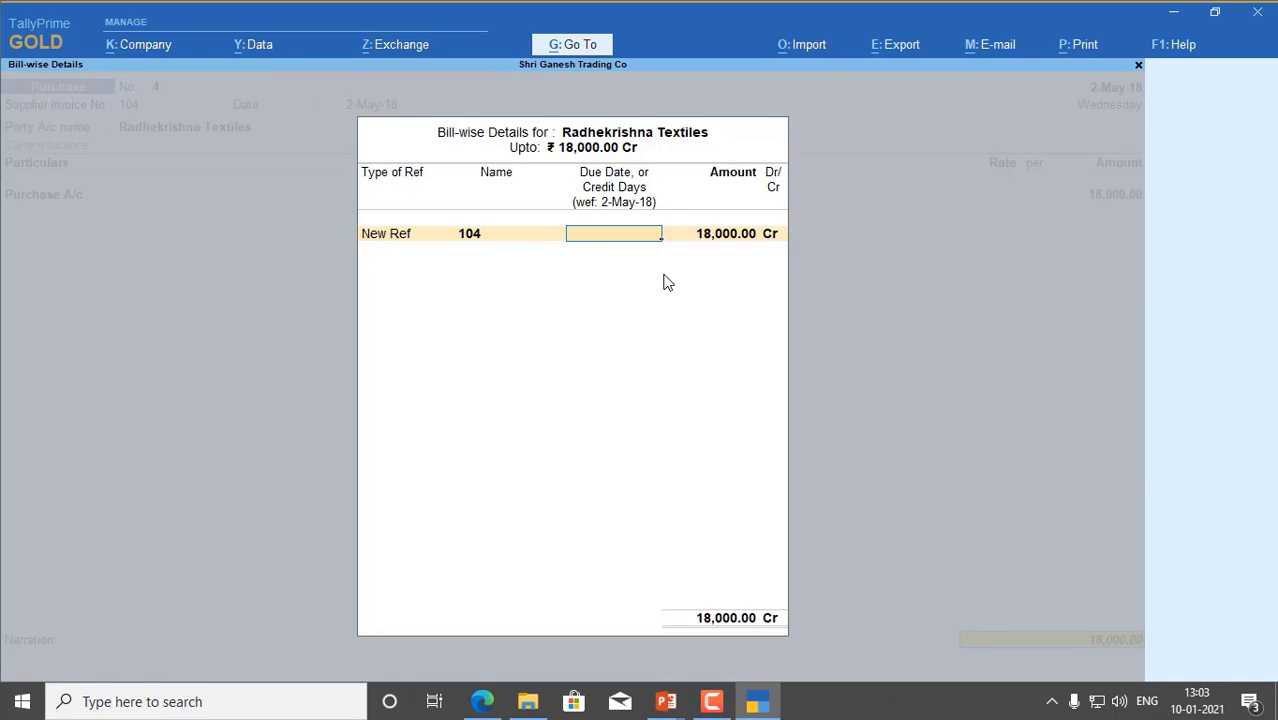
pyautogui.write('30')
pyautogui.press('Return')
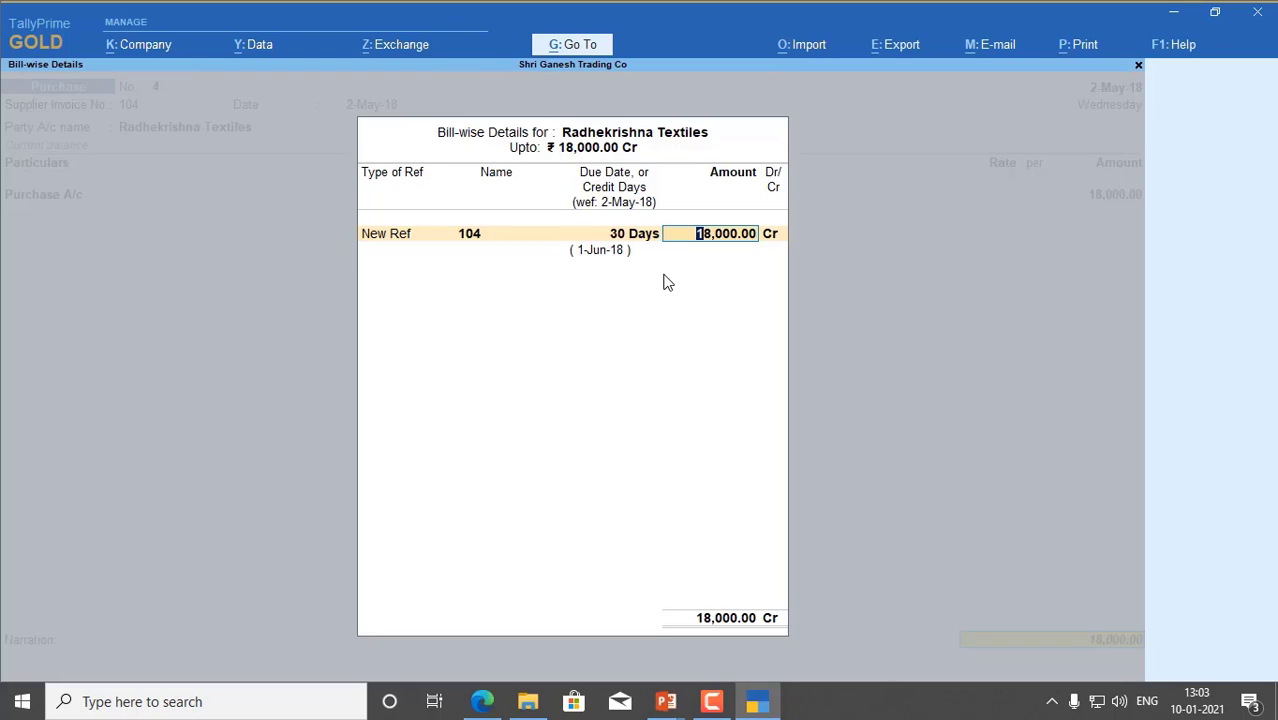
pyautogui.press('Return')
pyautogui.press('Return')
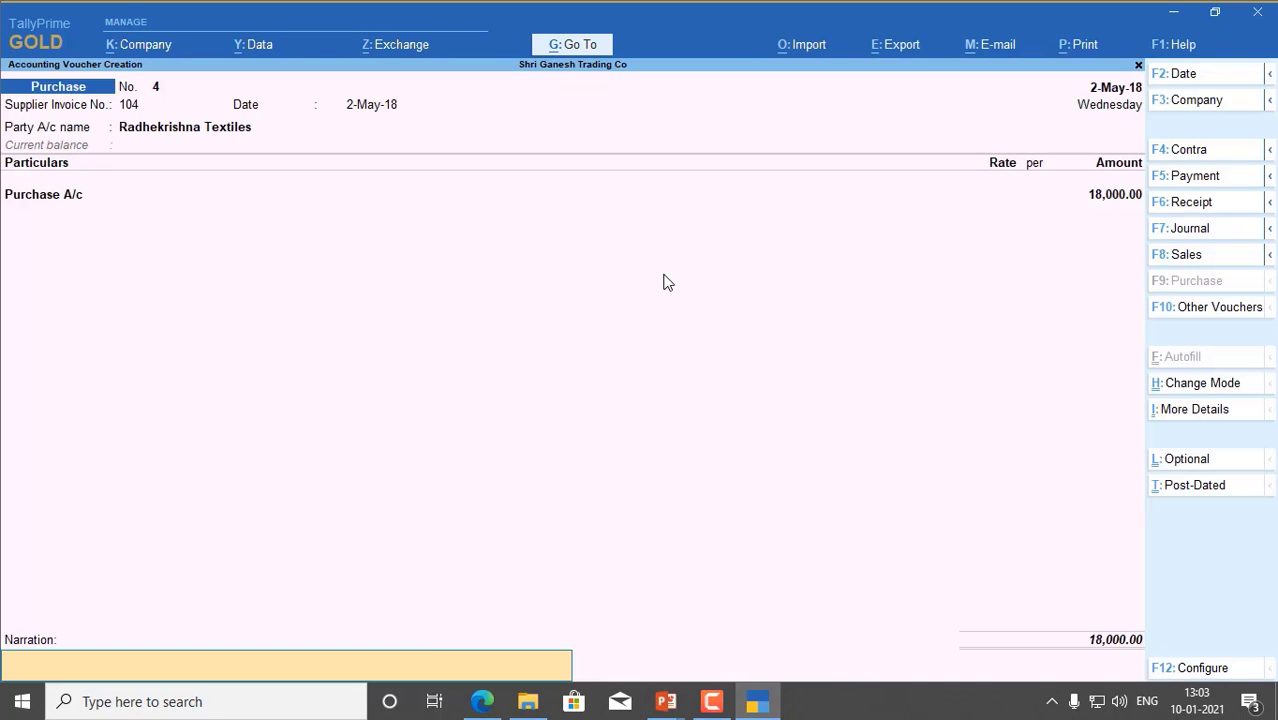
pyautogui.press('Return')
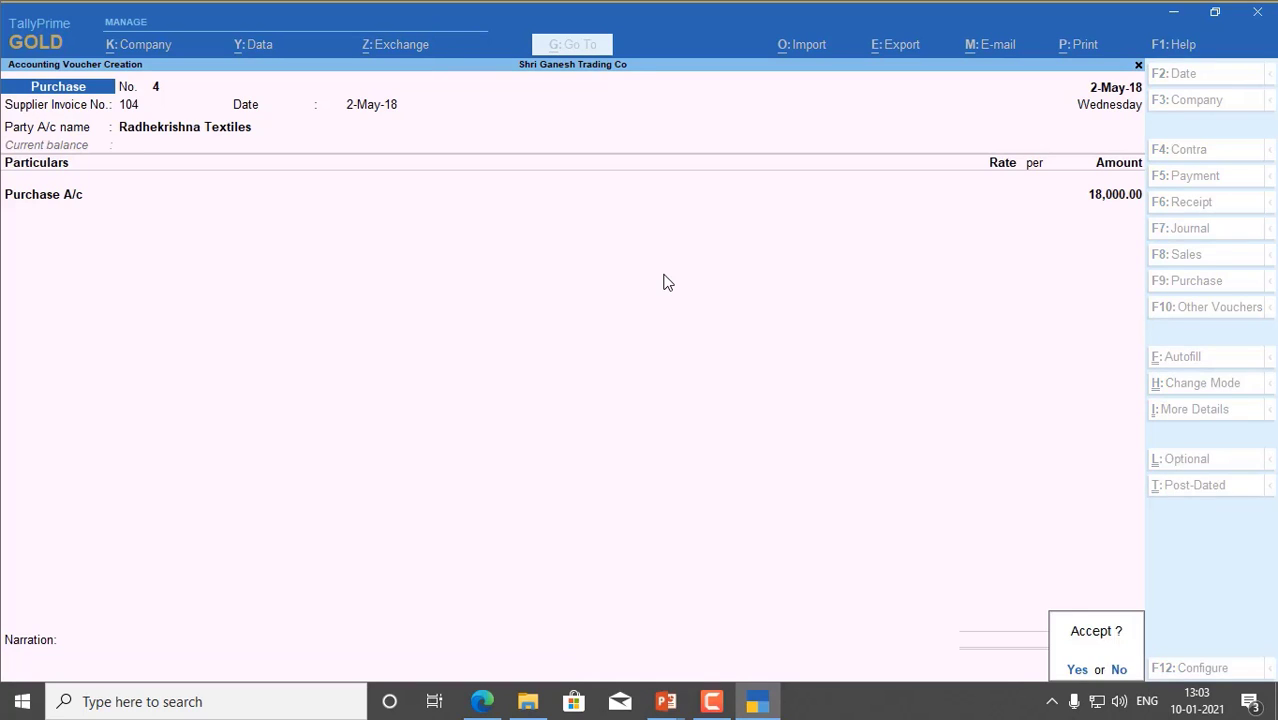
pyautogui.press('y')
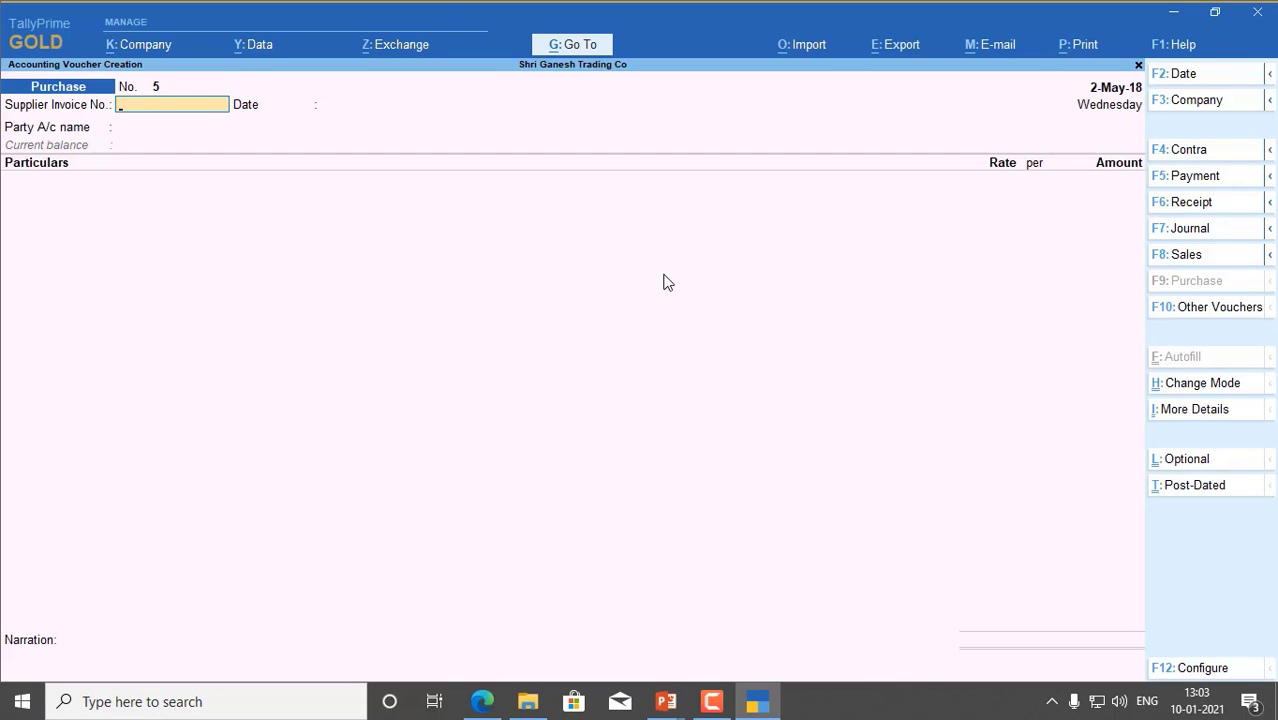
# Step: Set the fifth purchase voucher's date to 2-May-18 and enter supplier invoice number 105 with the same invoice date
pyautogui.press('F2')
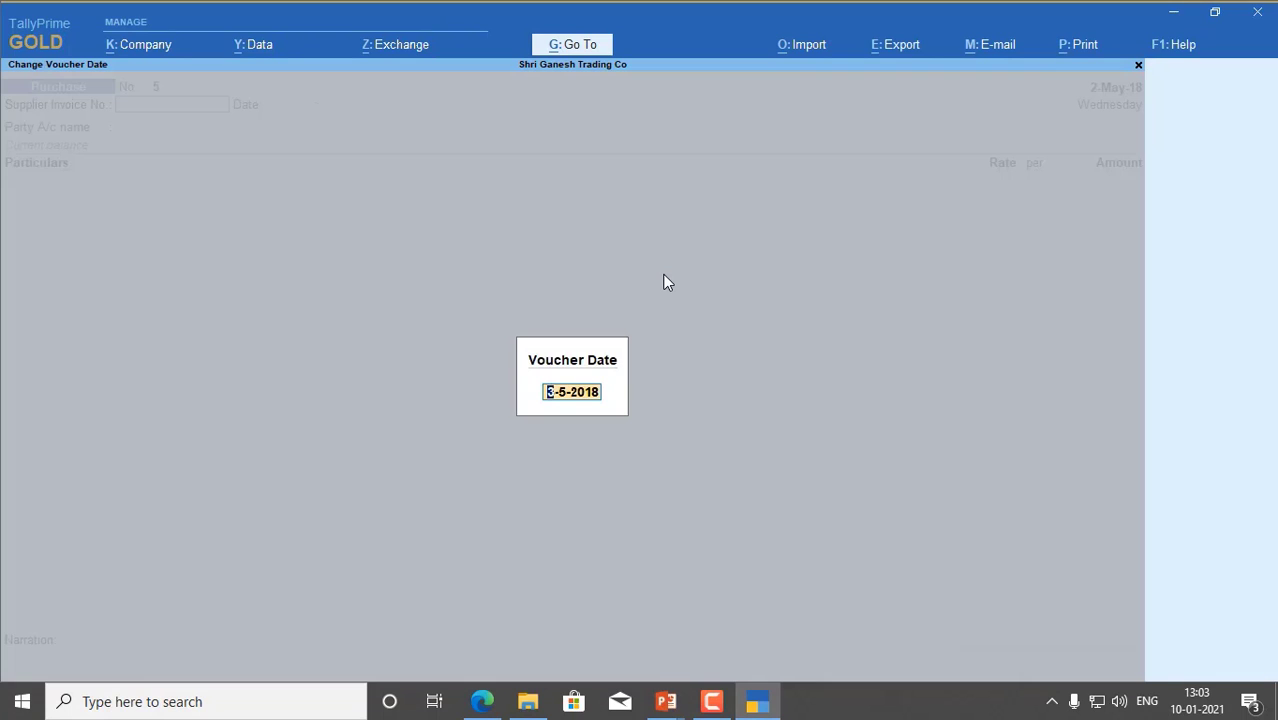
pyautogui.write('2')
pyautogui.press('Return')
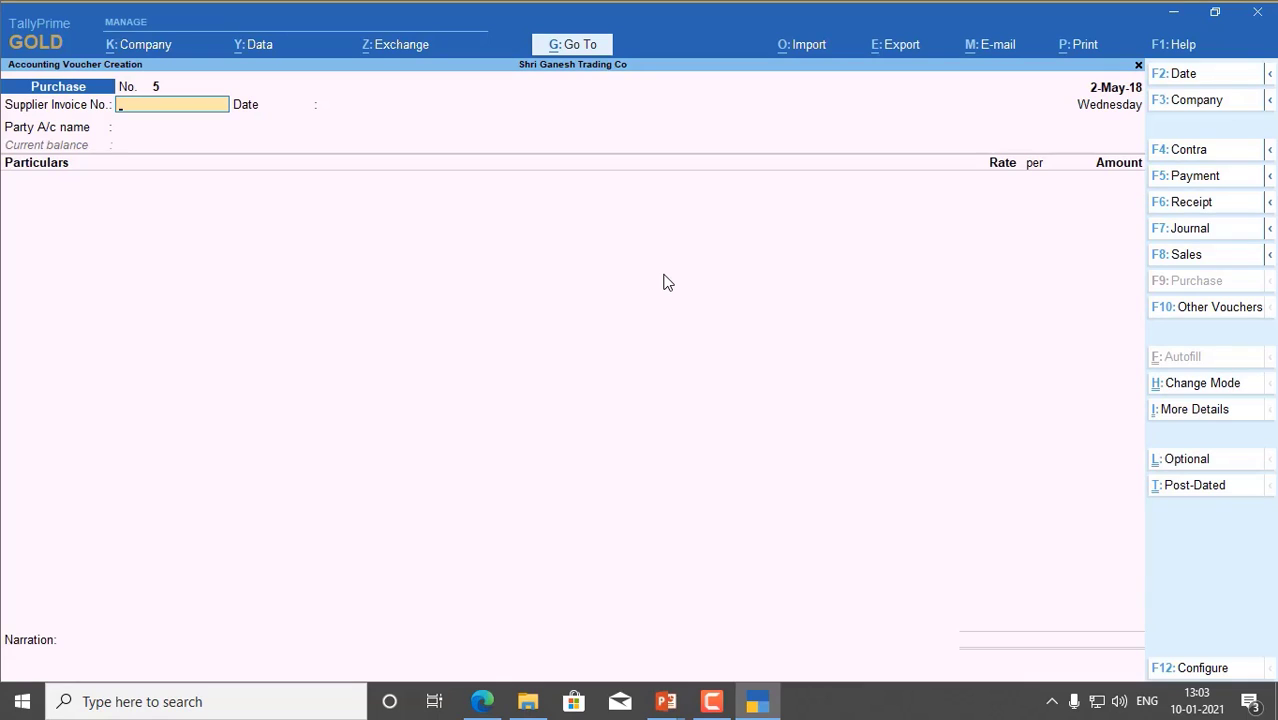
pyautogui.write('105')
pyautogui.press('Return')
pyautogui.press('Return')
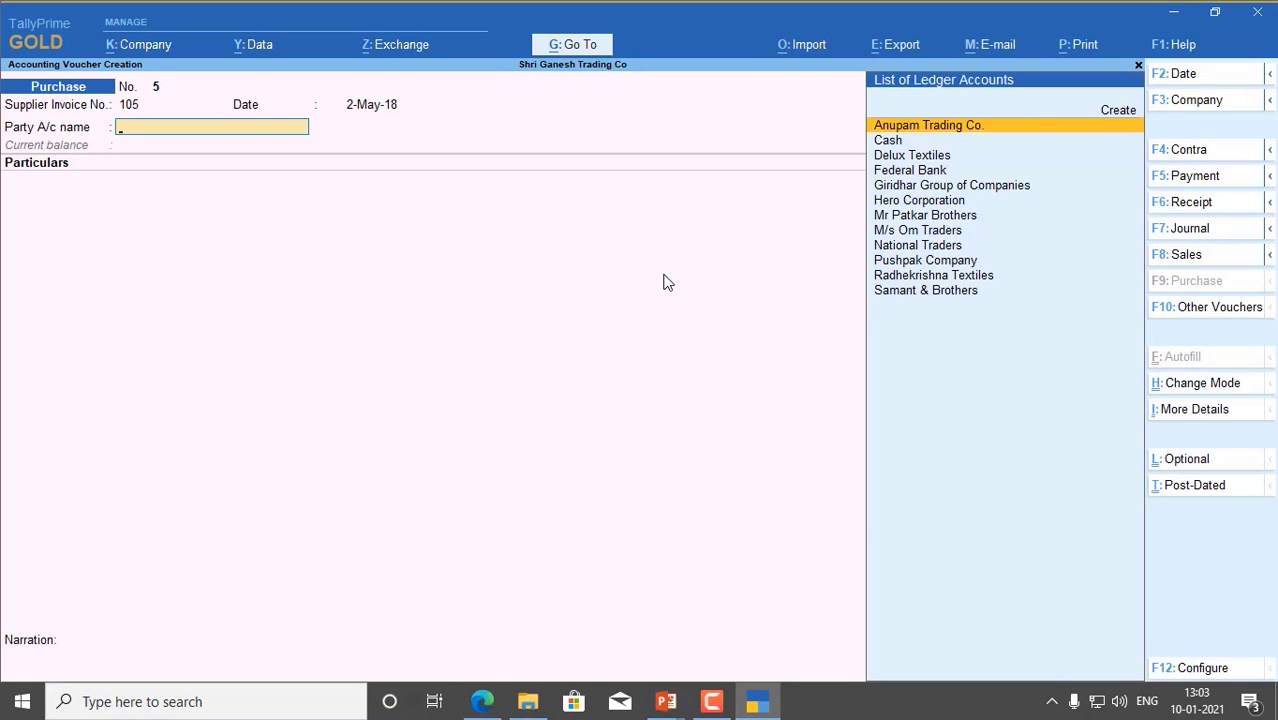
# Step: Select Giridhar Group of Companies as the party account and add Purchase A/c with an amount of 35,500
pyautogui.write('Gi')
pyautogui.press('Return')
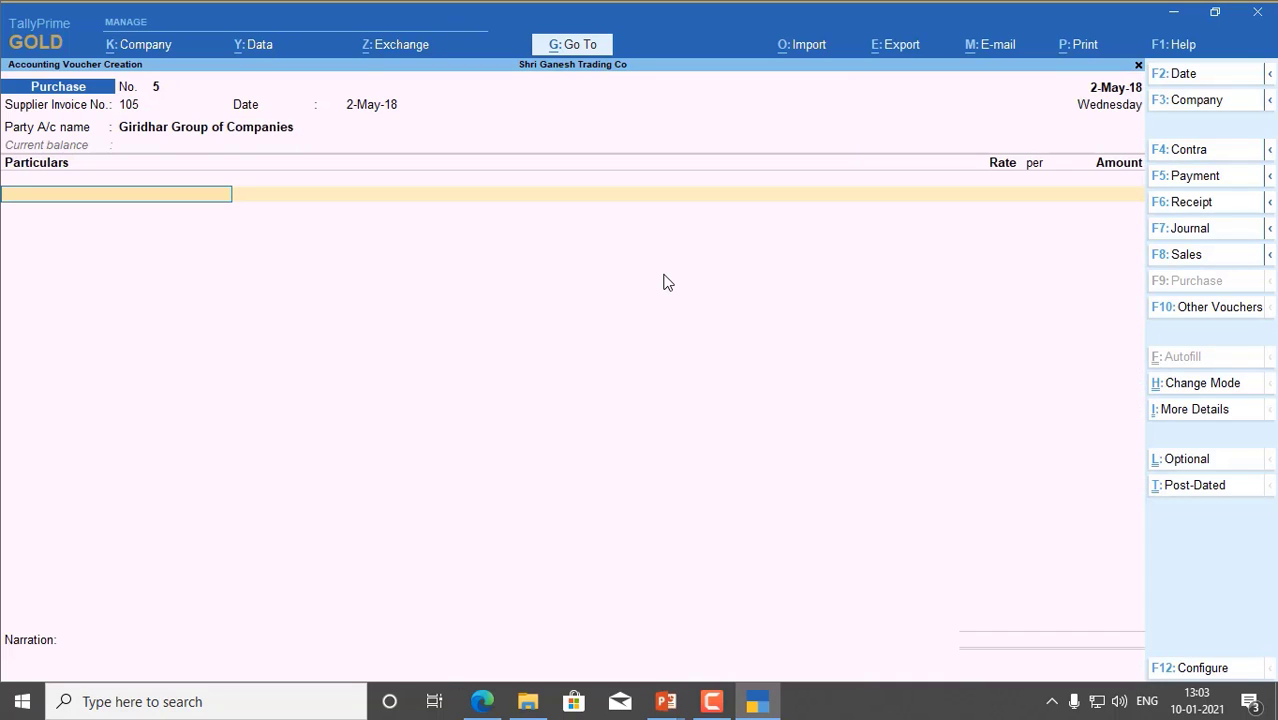
pyautogui.write('Pu')
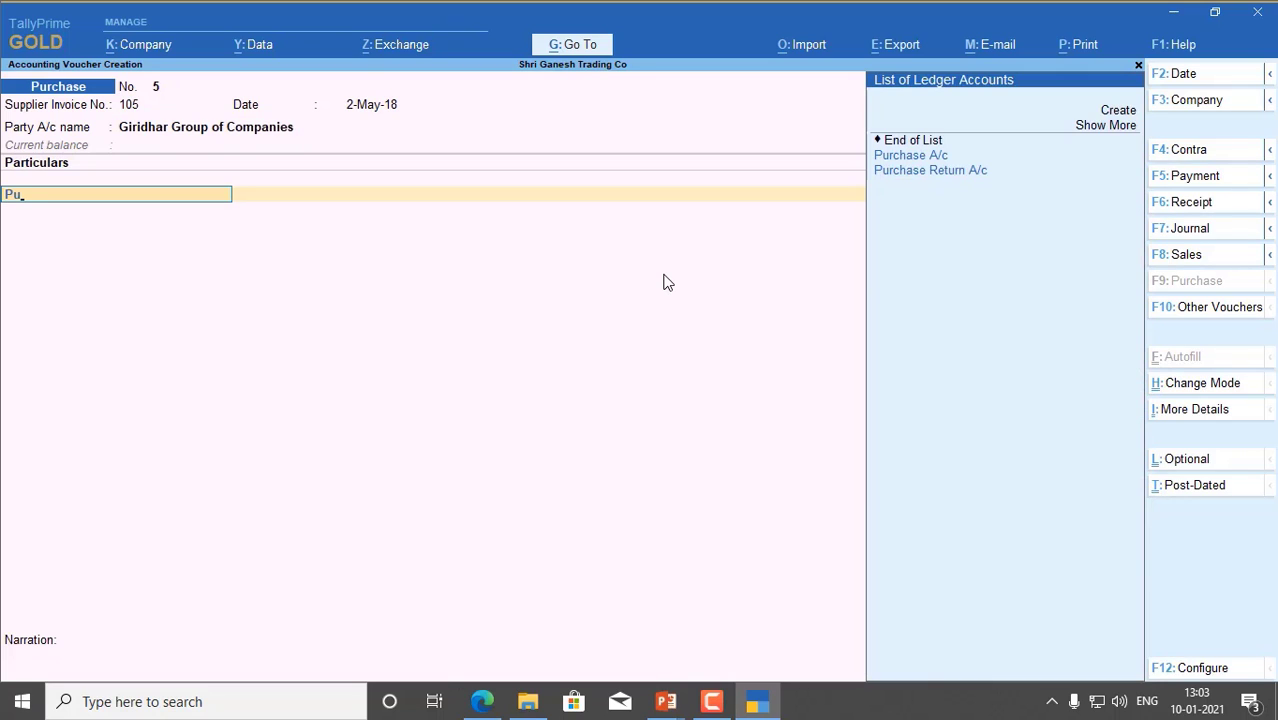
pyautogui.press('Down')
pyautogui.press('Return')
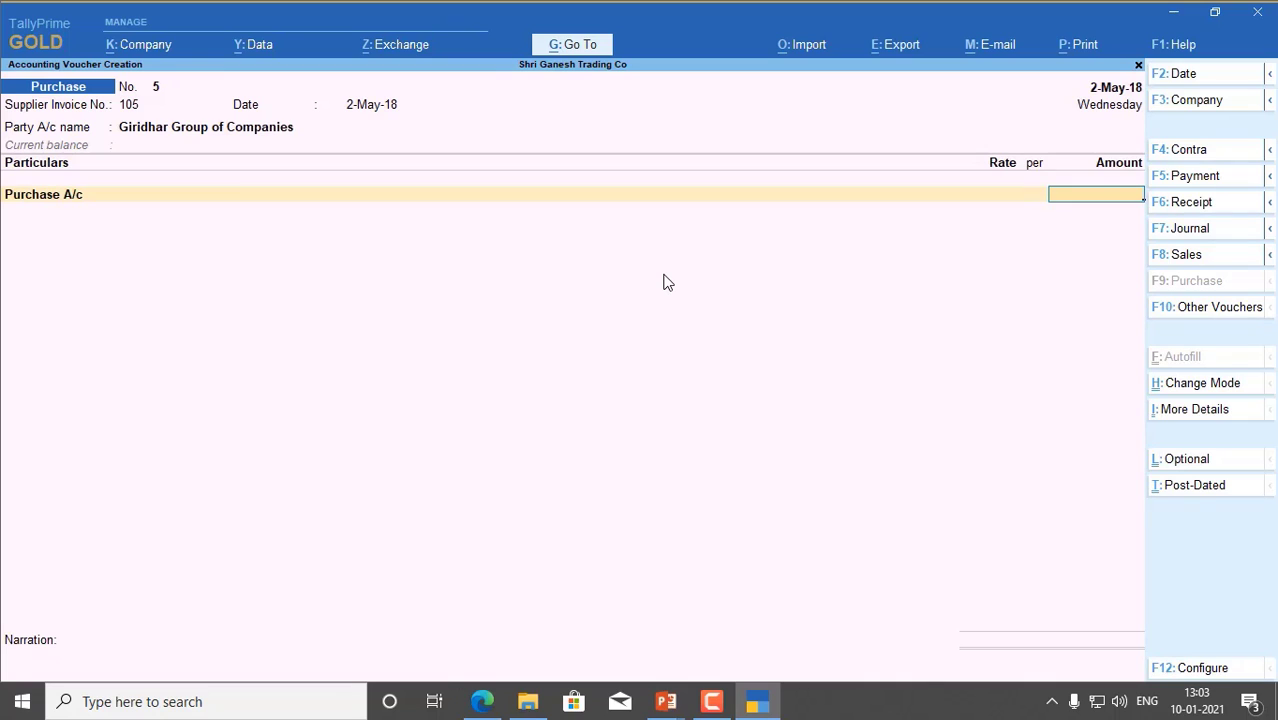
pyautogui.write('35500')
pyautogui.press('Return')
# Step: Record the bill as New Ref 105 without credit days for 35,500 Cr, leave the narration blank, and save the voucher
pyautogui.press('Return')
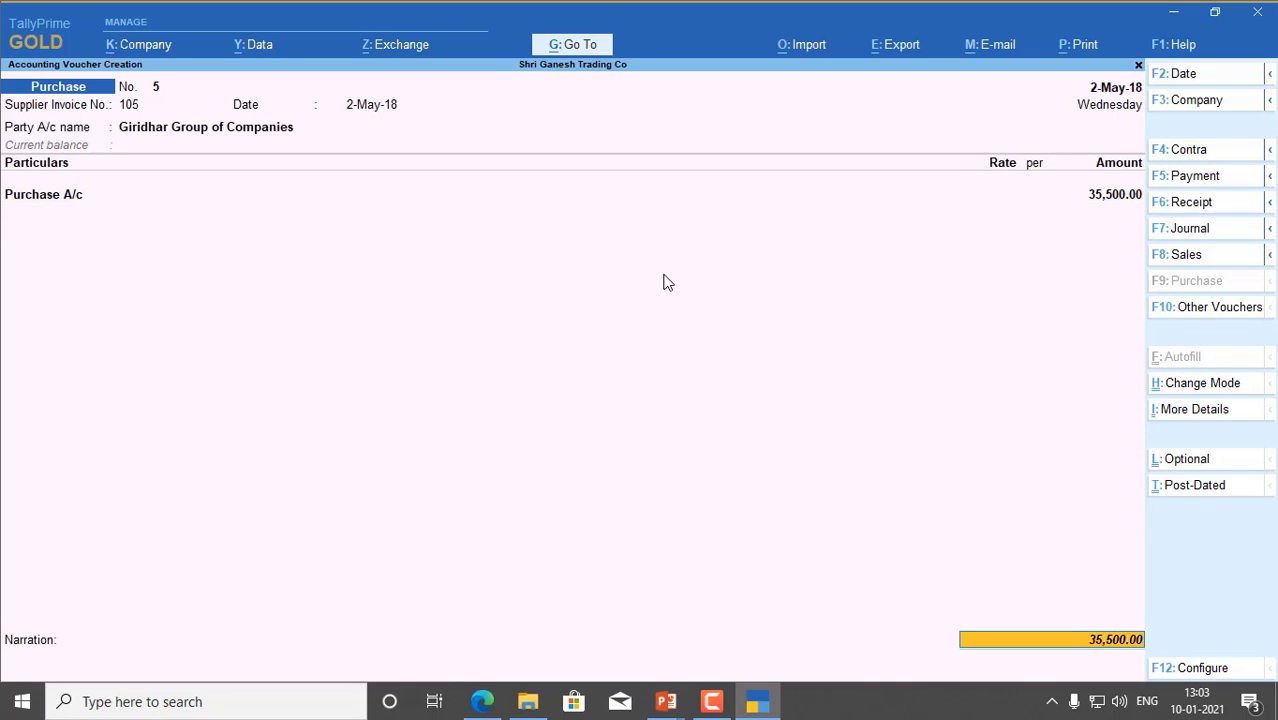
pyautogui.press('Return')
pyautogui.press('Return')
pyautogui.press('Return')
pyautogui.press('Return')
pyautogui.press('Return')
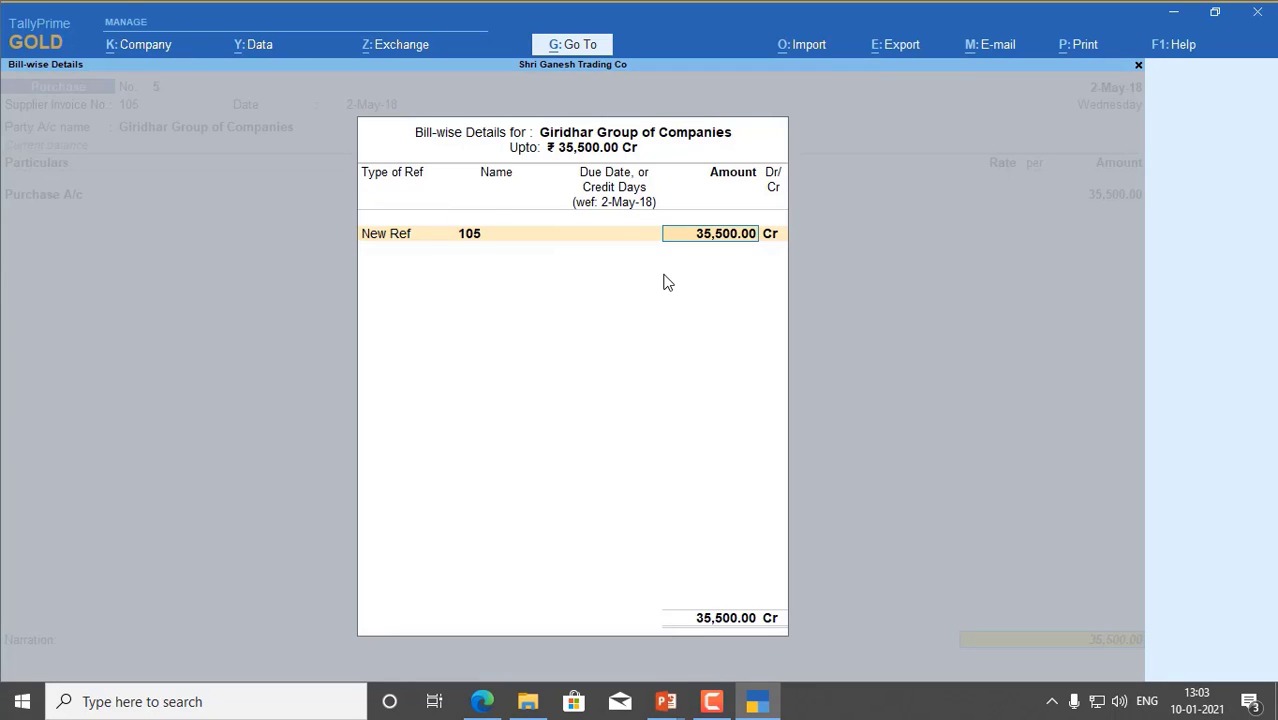
pyautogui.press('Return')
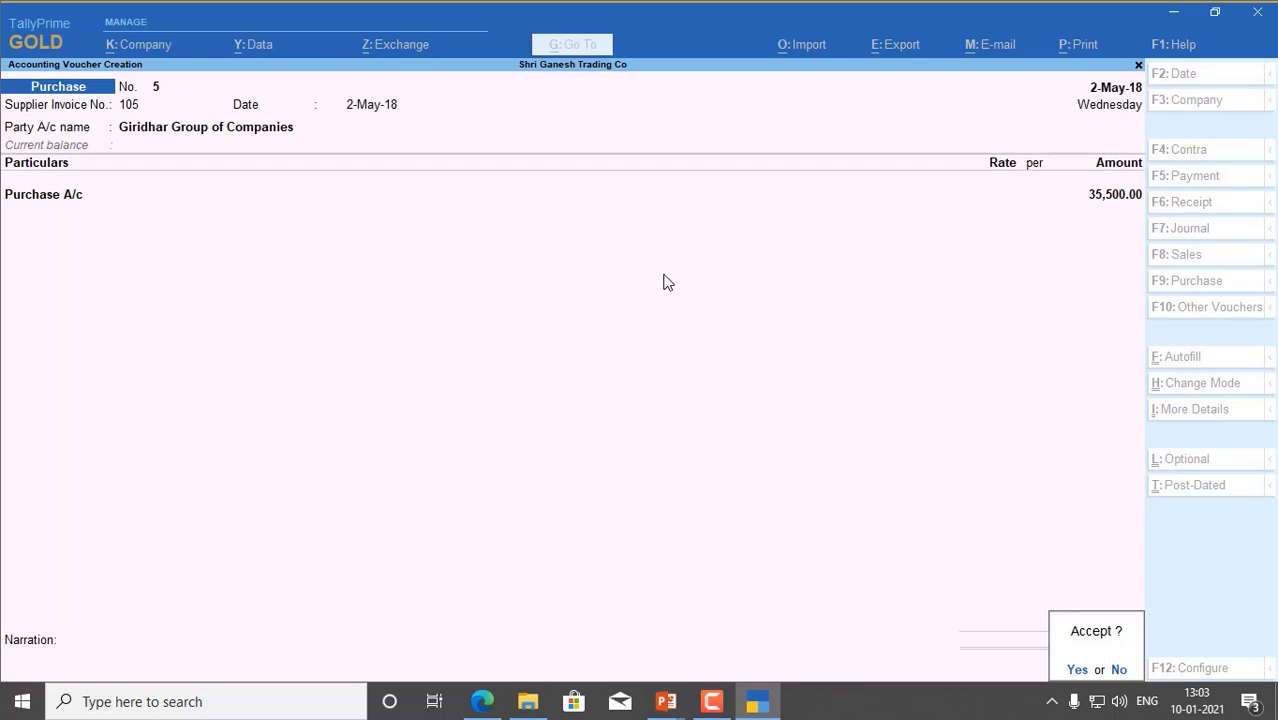
pyautogui.press('Return')
# Step: Set the sixth purchase voucher's date to 1-Jun-18 and enter supplier invoice number 121 with the same invoice date
pyautogui.press('F2')
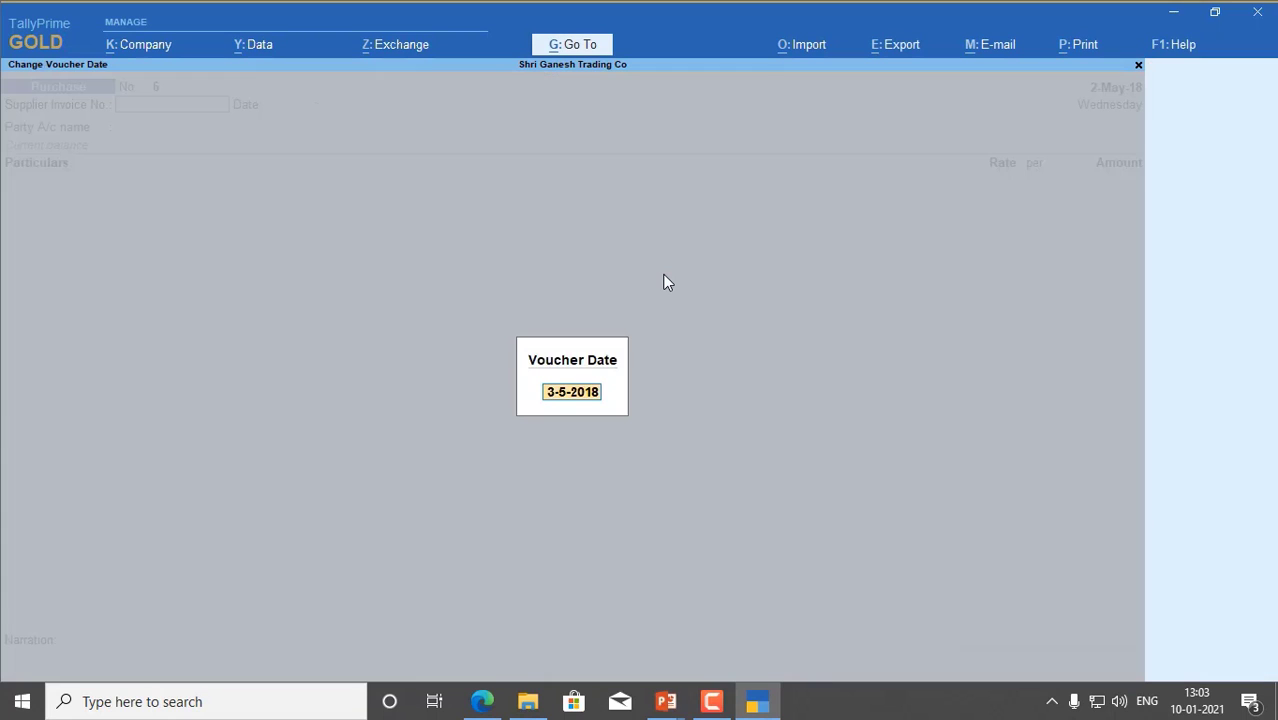
pyautogui.write('1.6')
pyautogui.press('Return')
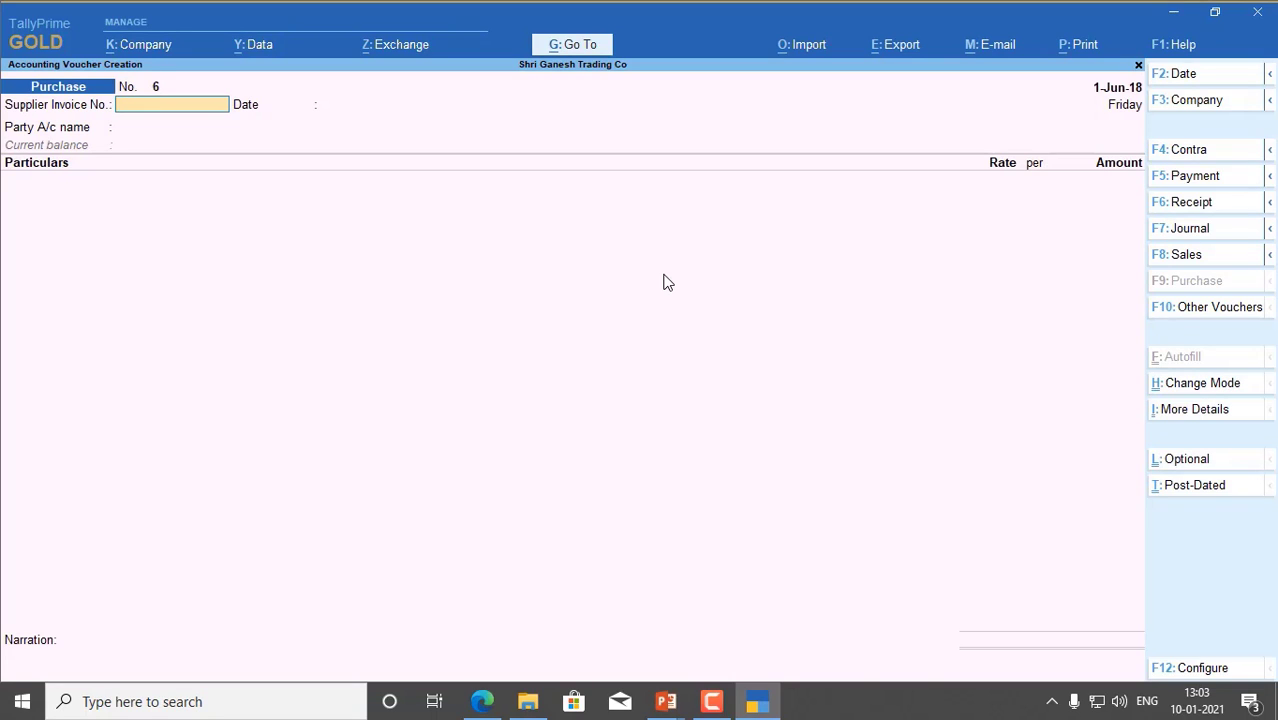
pyautogui.write('121')
pyautogui.press('Return')
pyautogui.press('Return')
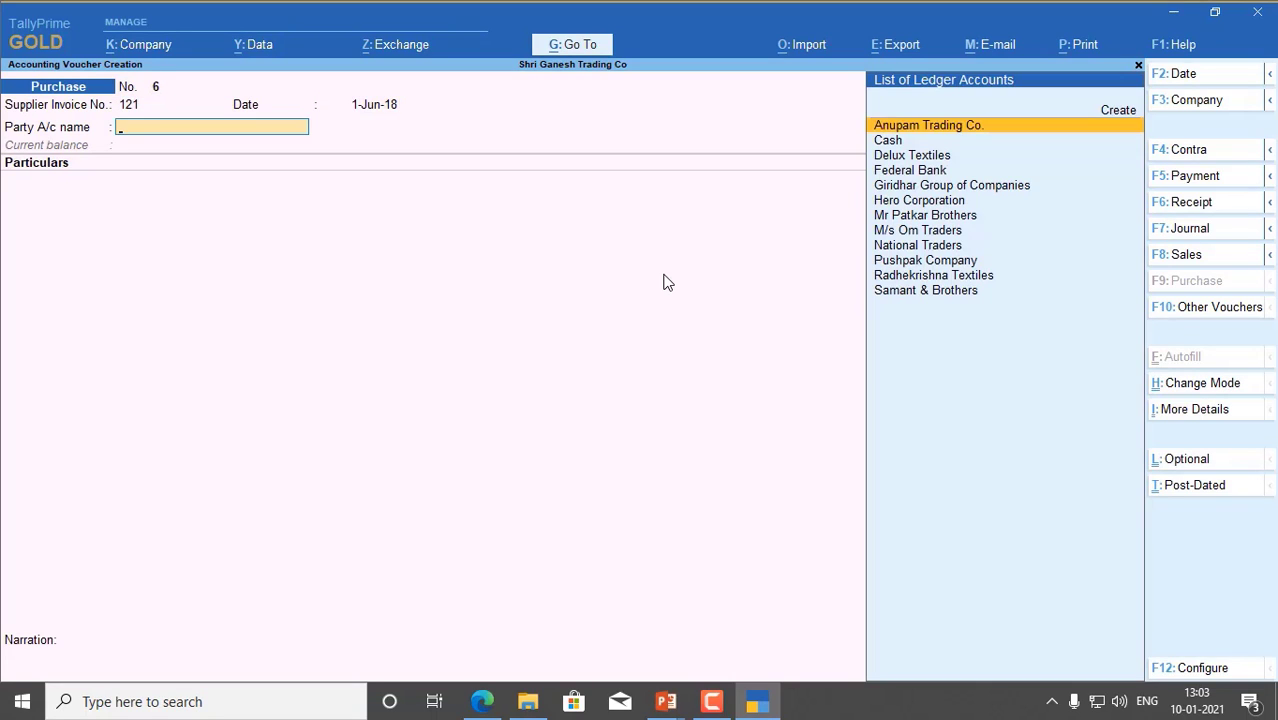
# Step: Select Mr Patkar Brothers as the party account and add Purchase A/c with an amount of 32,500
pyautogui.write('Mr')
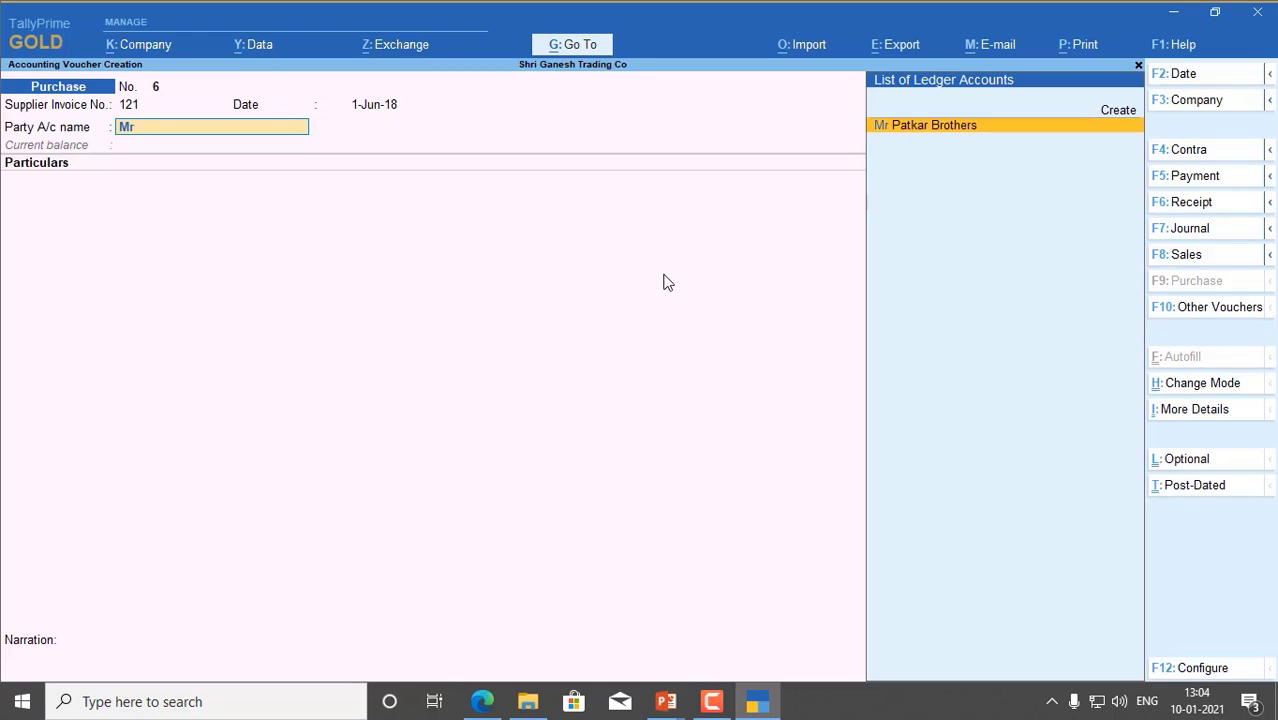
pyautogui.press('Return')
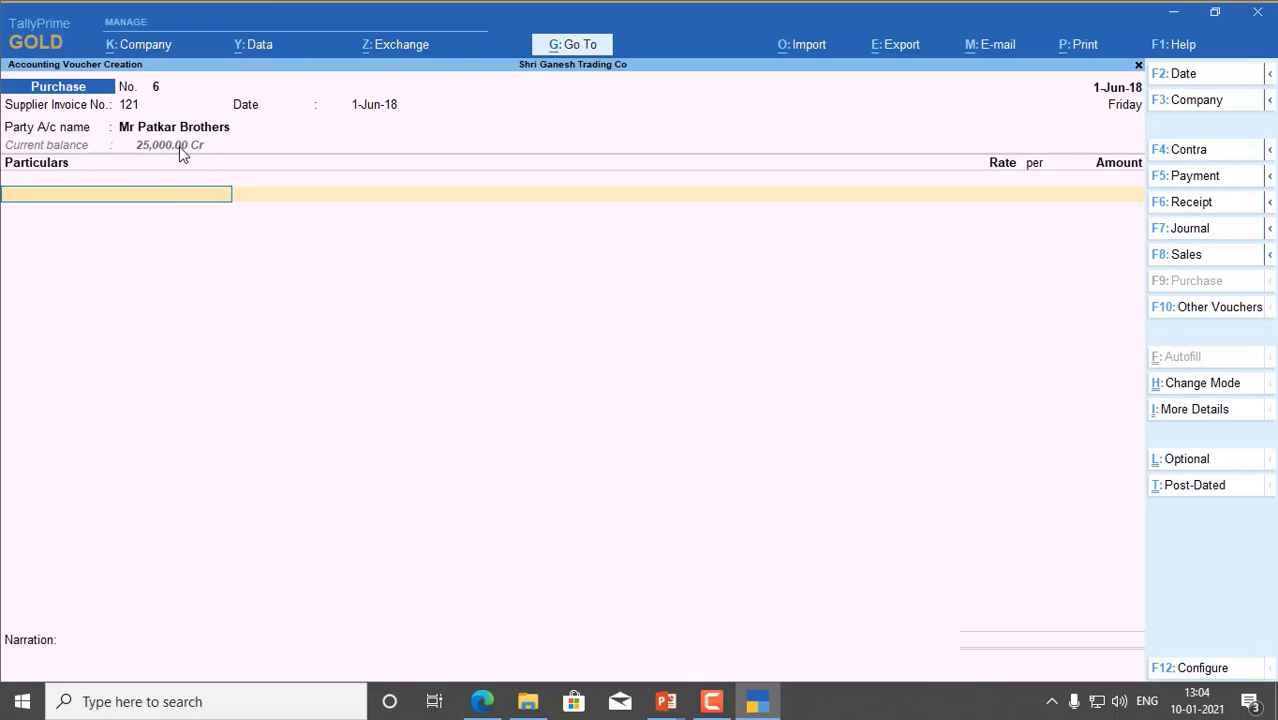
pyautogui.write('Pu')
pyautogui.press('Return')
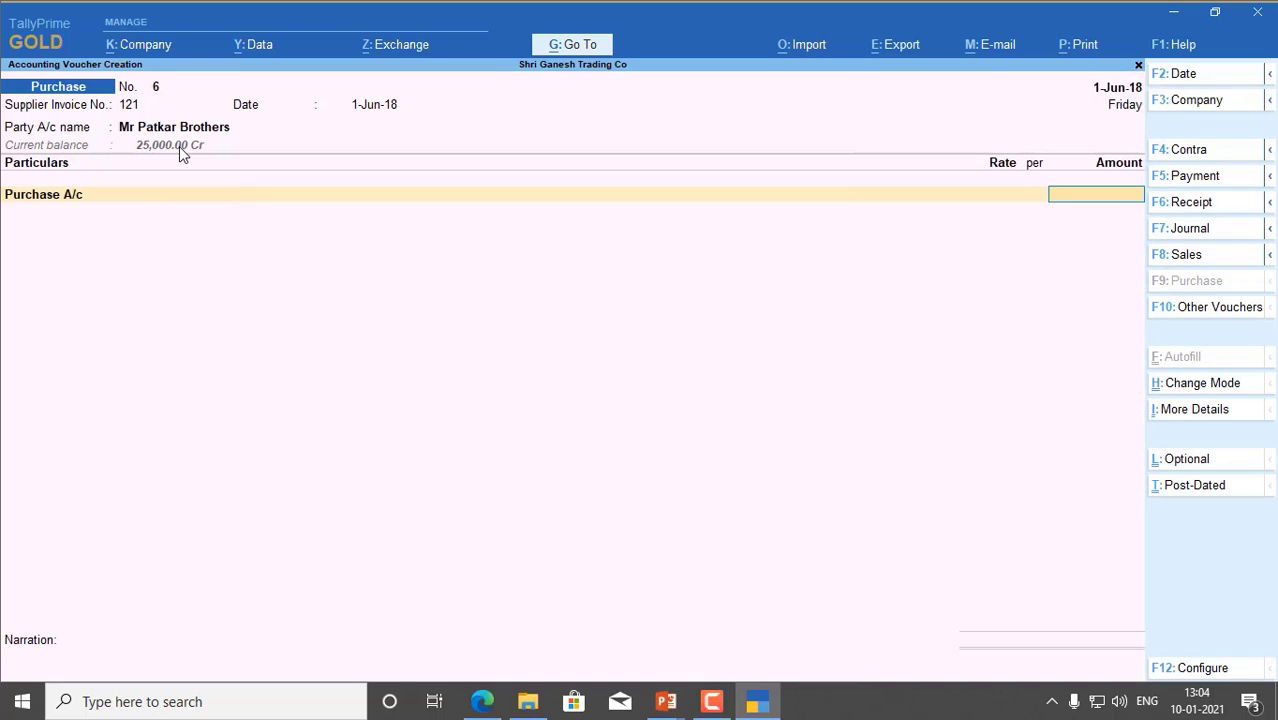
pyautogui.write('32500')
pyautogui.press('Return')
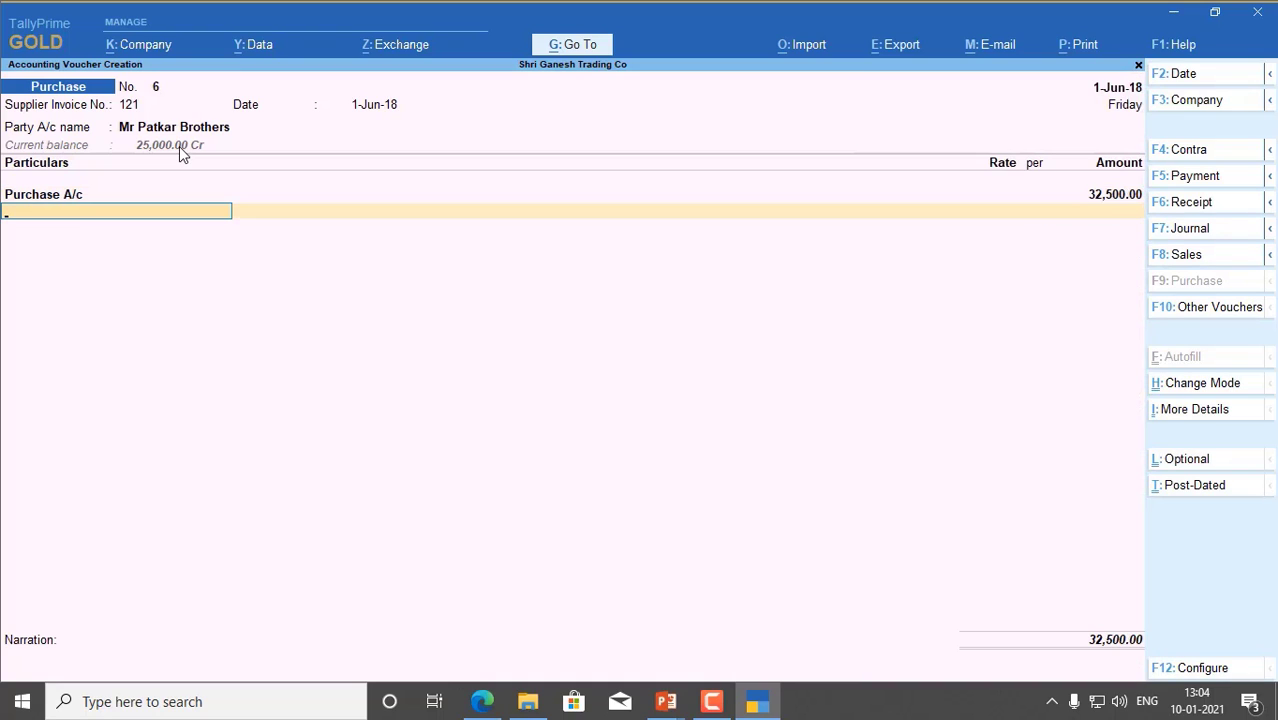
# Step: Record the bill as New Ref 121 with 15 credit days for 32,500 Cr, leave the narration blank, and save the voucher
pyautogui.press('Return')
pyautogui.press('Return')
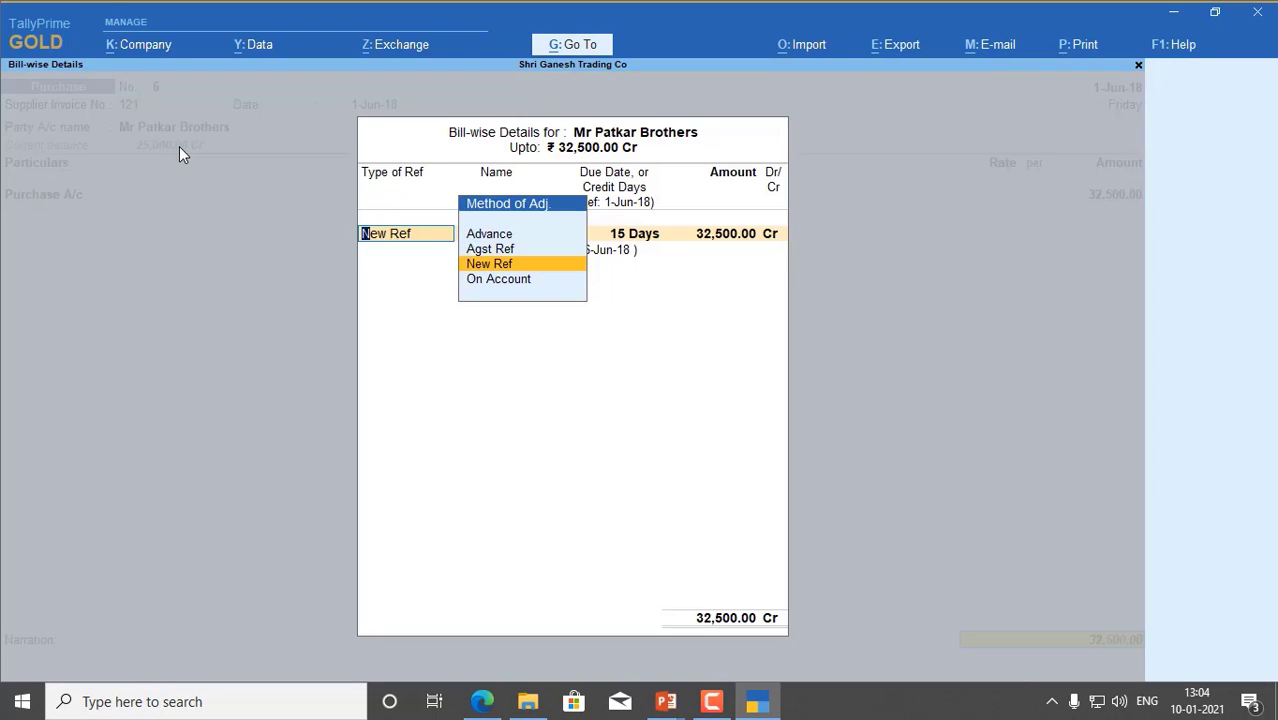
pyautogui.press('Return')
pyautogui.press('Return')
pyautogui.press('Return')
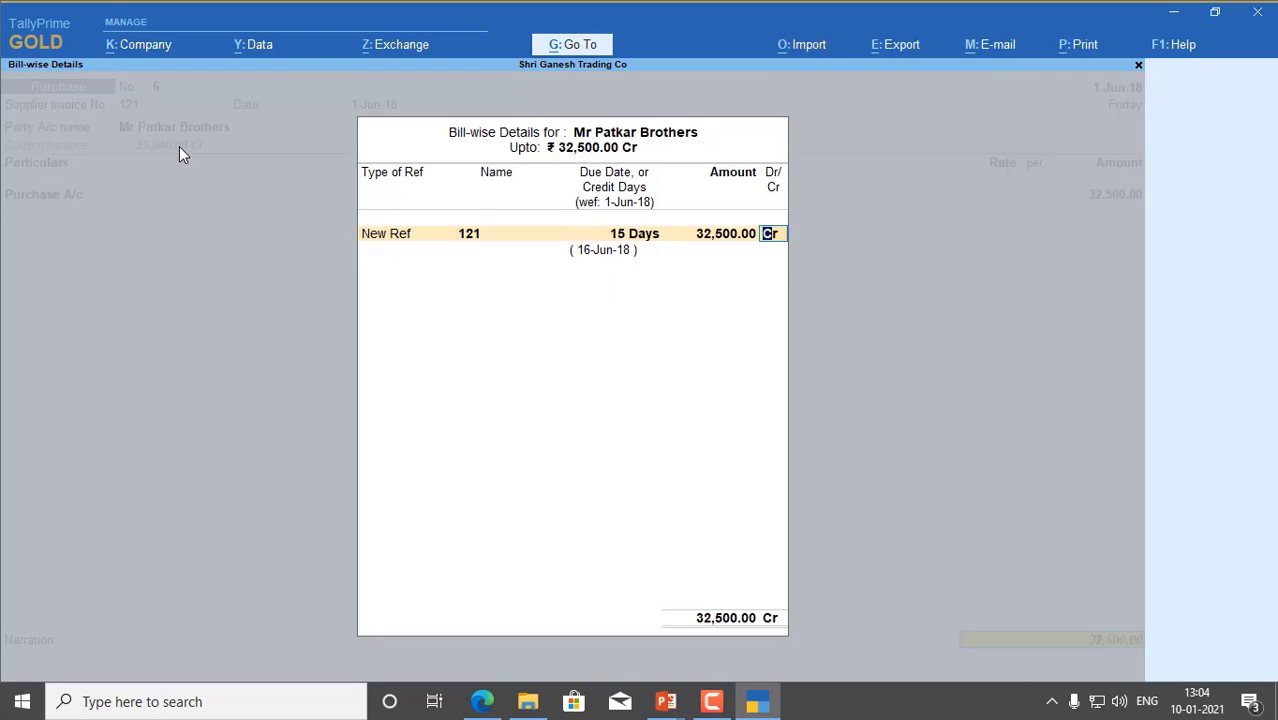
pyautogui.press('Return')
pyautogui.press('Return')
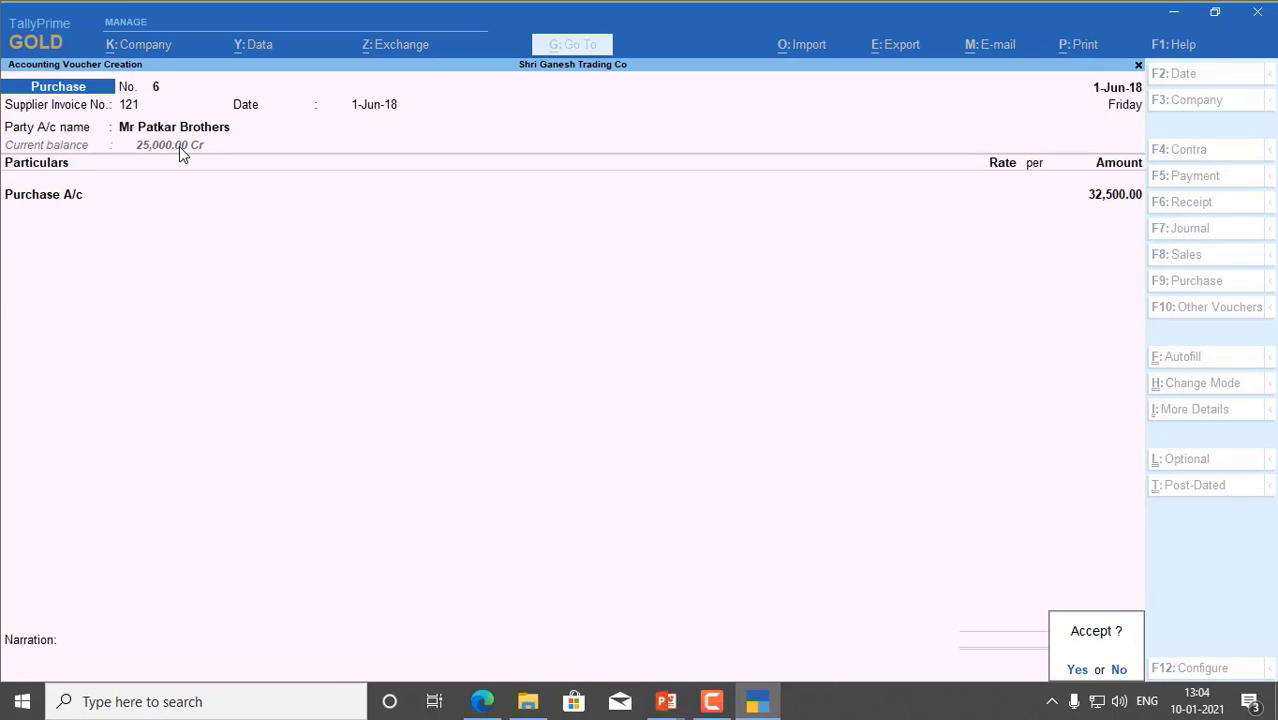
pyautogui.press('Return')
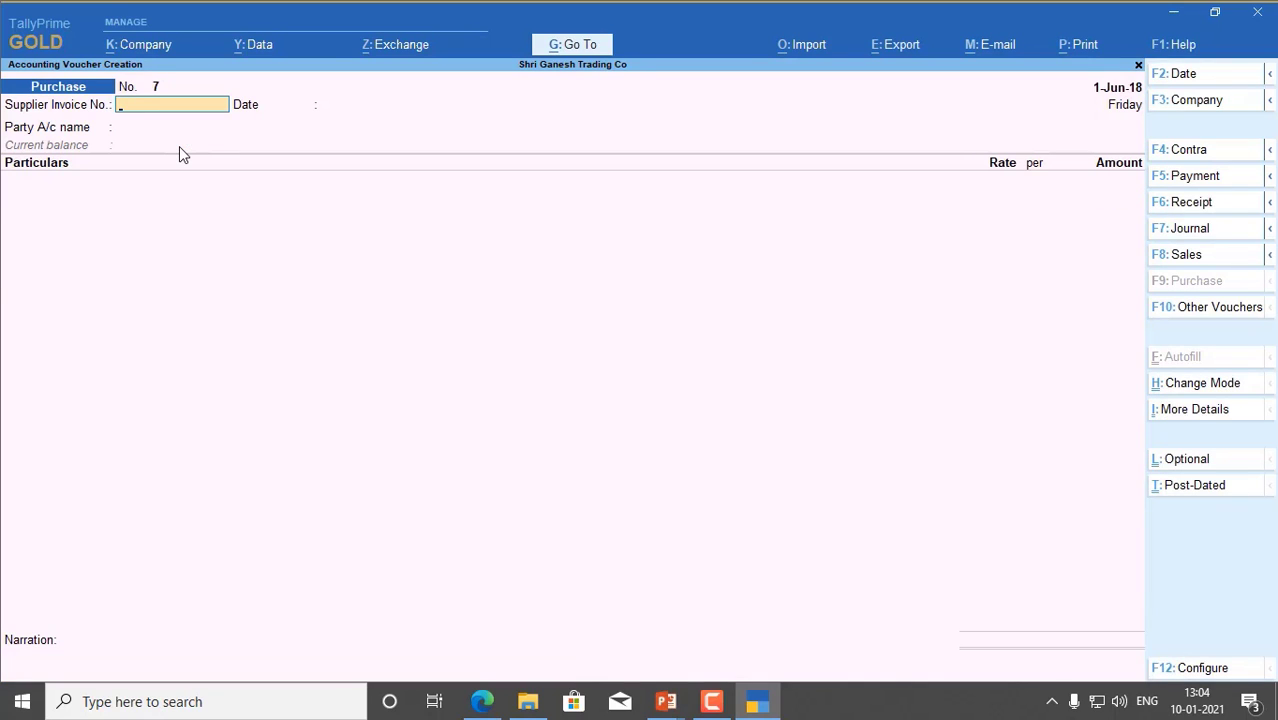
# Step: Set the seventh purchase voucher's date to 2-Jun-18 and enter supplier invoice number 122 with the same invoice date
pyautogui.press('F2')
pyautogui.press('Return')
pyautogui.write('122')
pyautogui.press('Return')
pyautogui.press('Return')
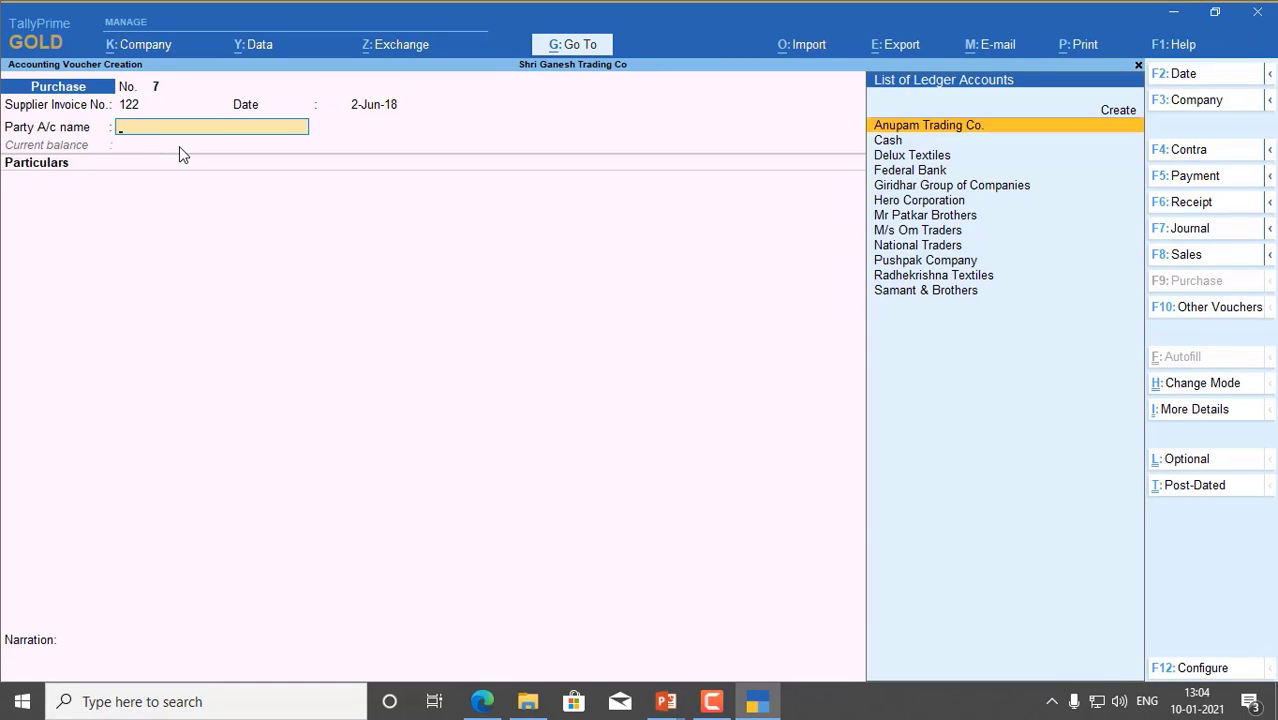
# Step: Select M/s Om Traders as the party account and add Purchase A/c with an amount of 45,000
pyautogui.write('Om')
pyautogui.press('Down')
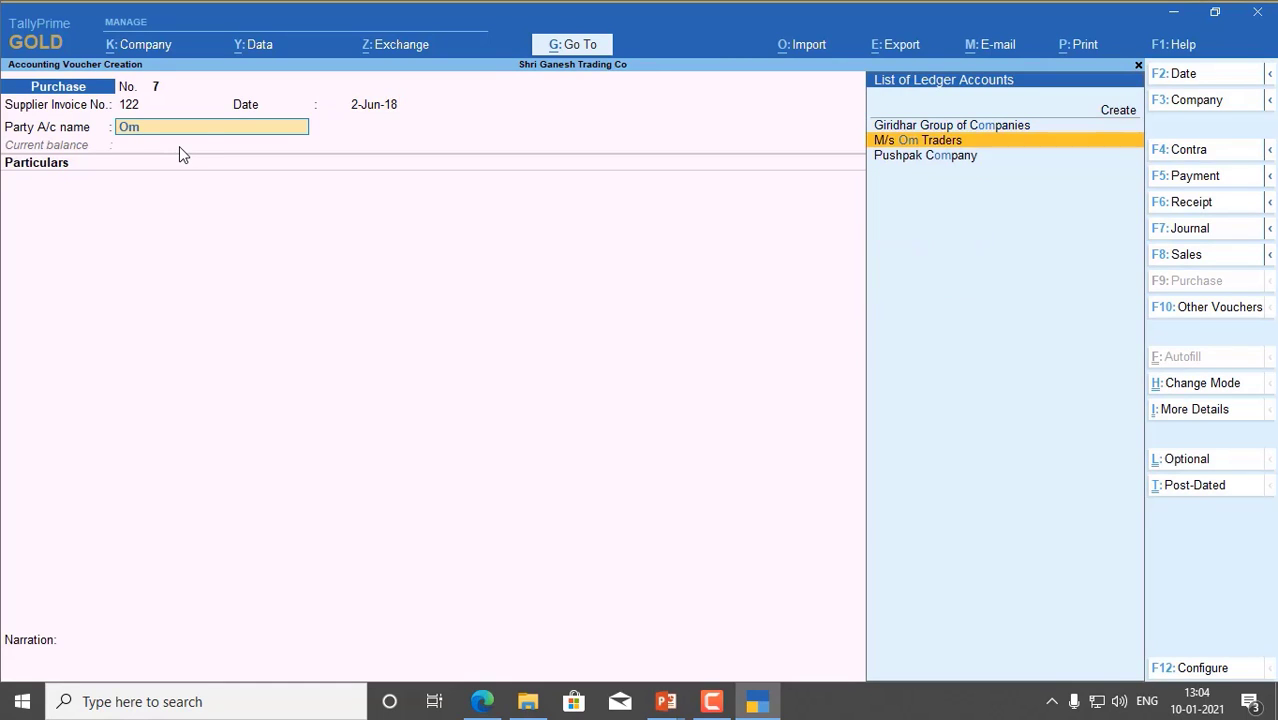
pyautogui.press('Return')
pyautogui.write('Pu')
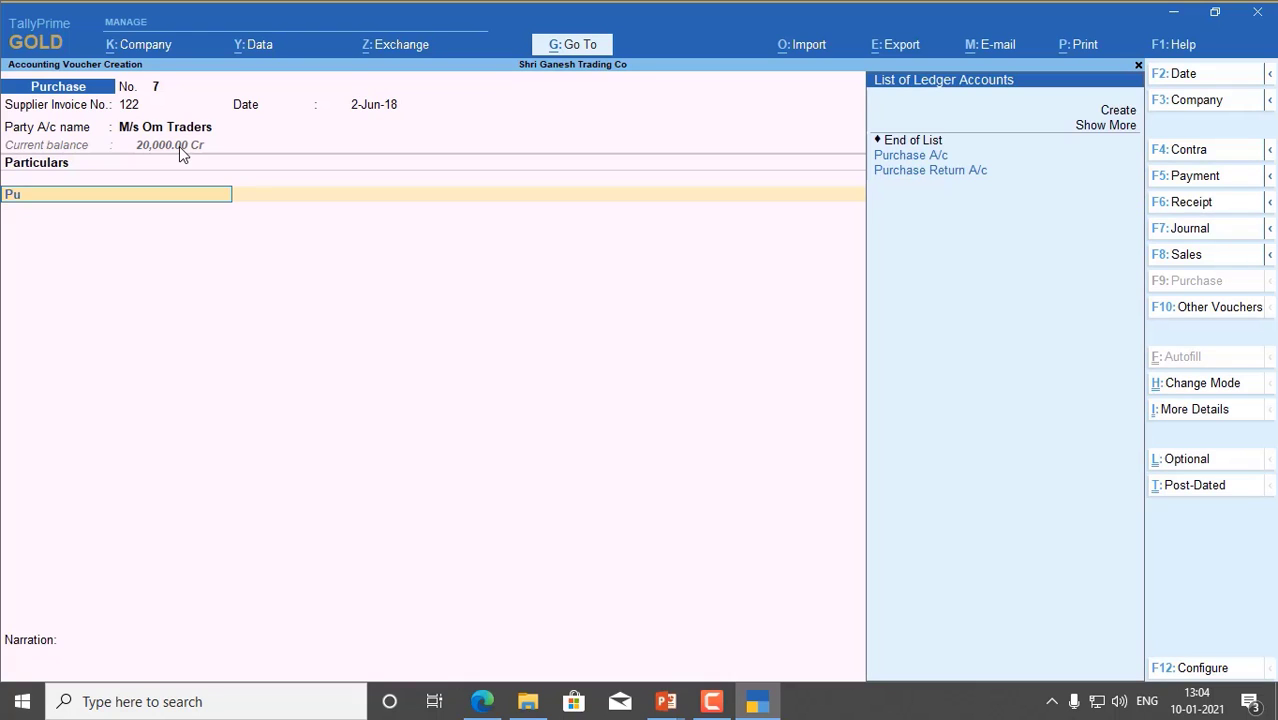
pyautogui.press('Down')
pyautogui.press('Return')
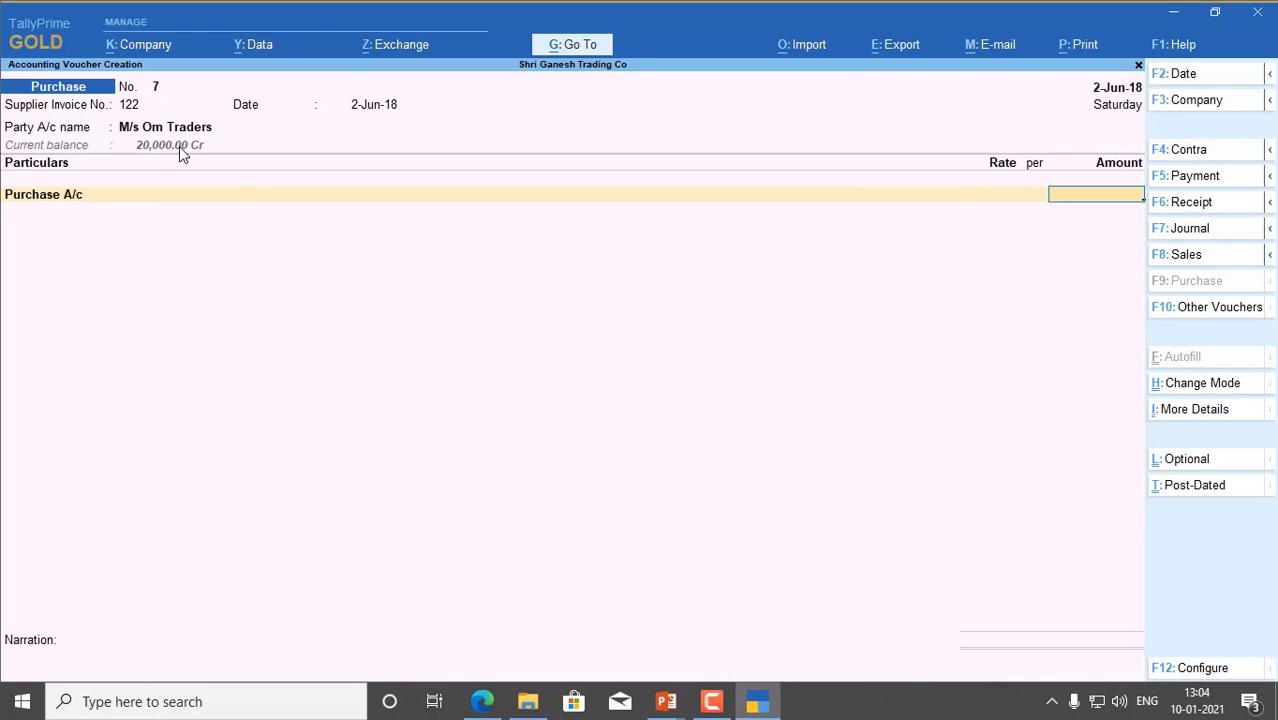
pyautogui.write('45000')
pyautogui.press('Return')
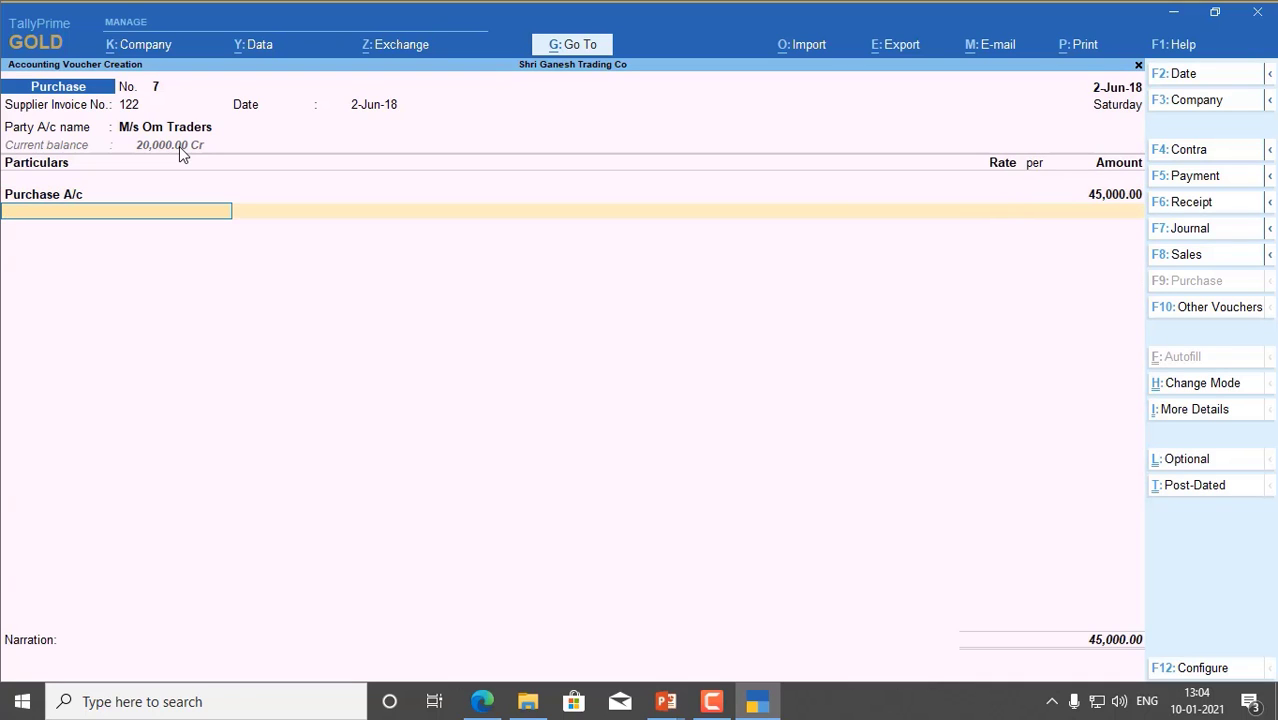
# Step: Record the bill as New Ref 122 with 15 credit days for 45,000 Cr, leave the narration blank, and save the voucher
pyautogui.press('Return')
pyautogui.press('Return')
pyautogui.press('Return')
pyautogui.press('Return')
pyautogui.press('Return')
pyautogui.press('Return')
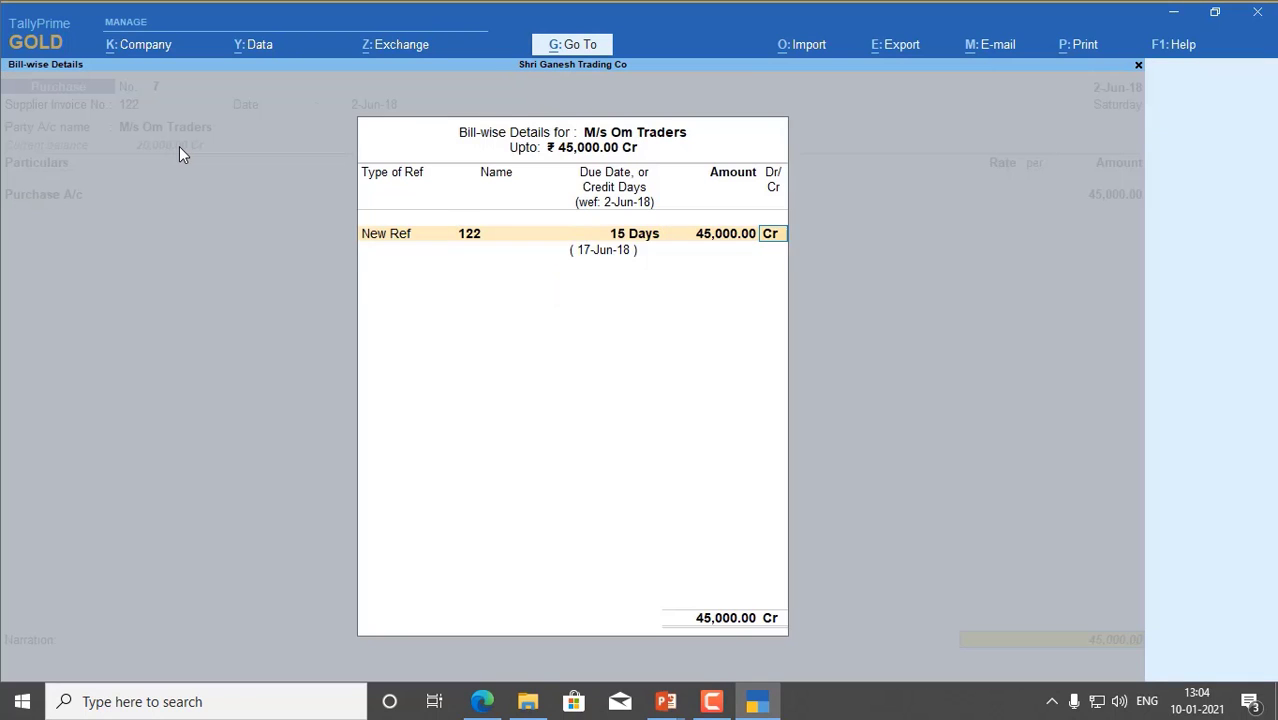
pyautogui.press('Return')
pyautogui.press('Return')
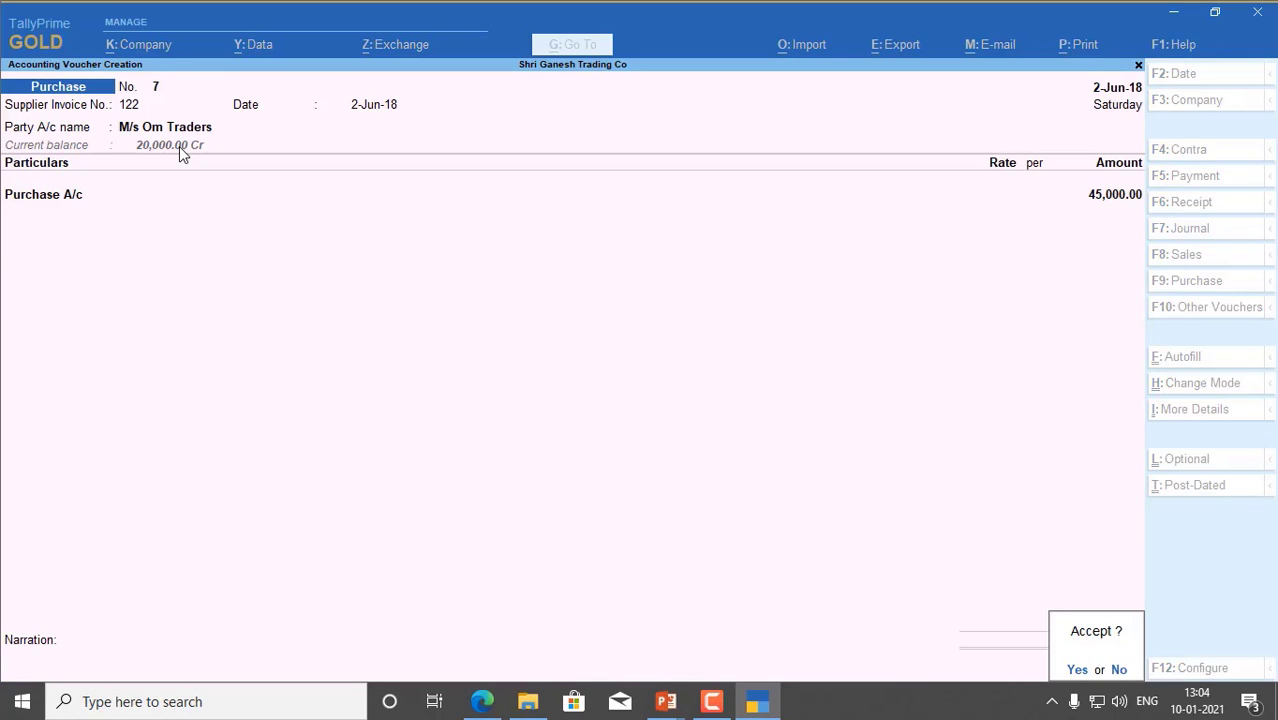
pyautogui.press('Return')
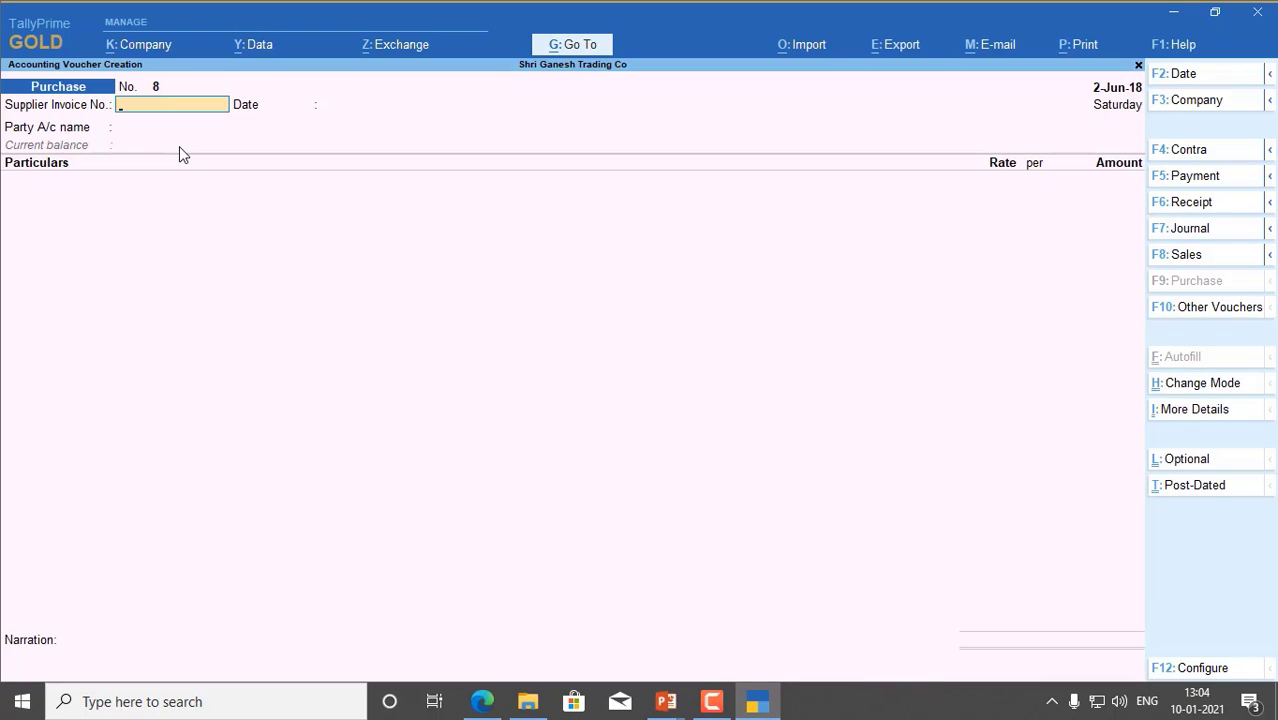
# Step: Set the eighth purchase voucher's date to 1-Jul-18 and enter supplier invoice number 123 with the same invoice date
pyautogui.press('F2')
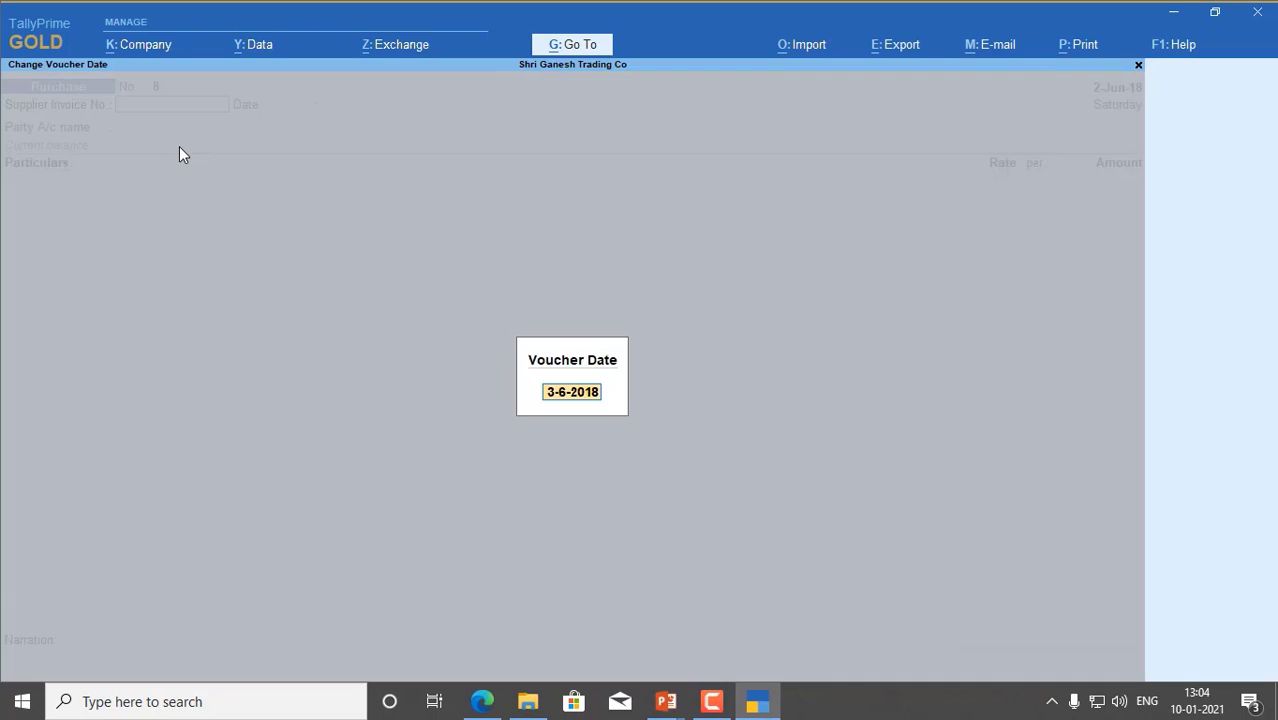
pyautogui.write('1.7')
pyautogui.press('Return')
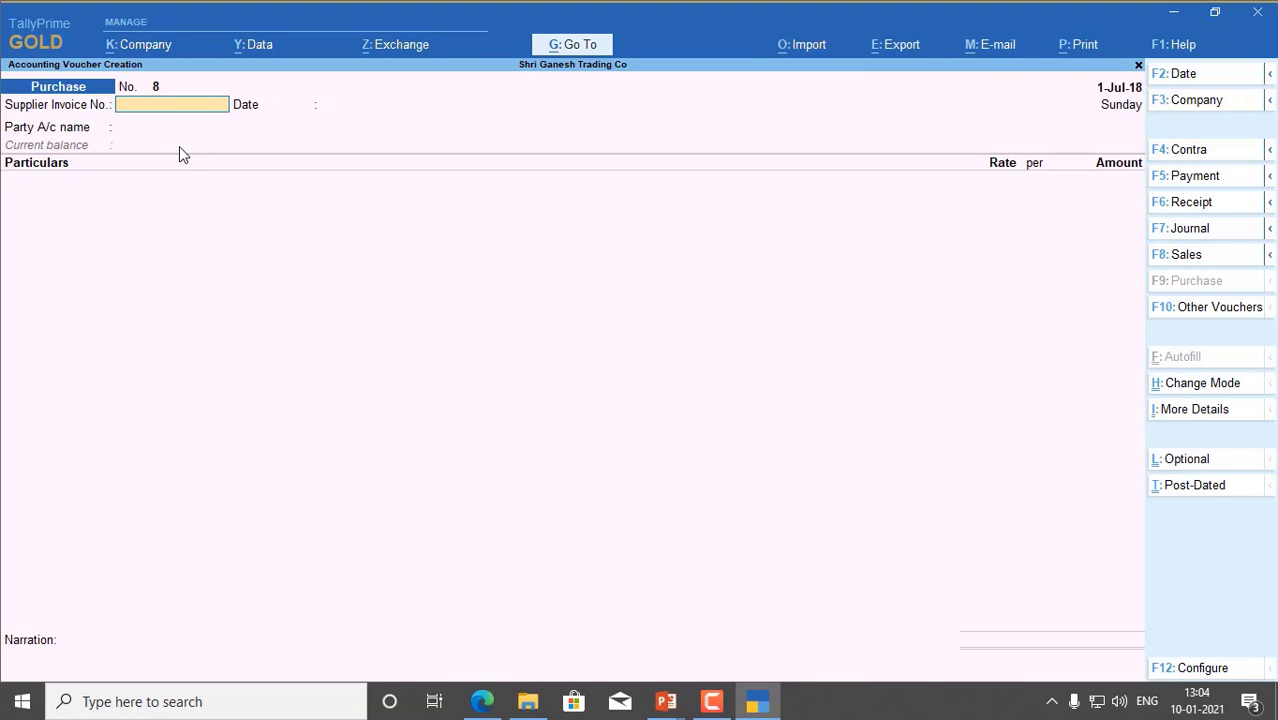
pyautogui.write('123')
pyautogui.press('Return')
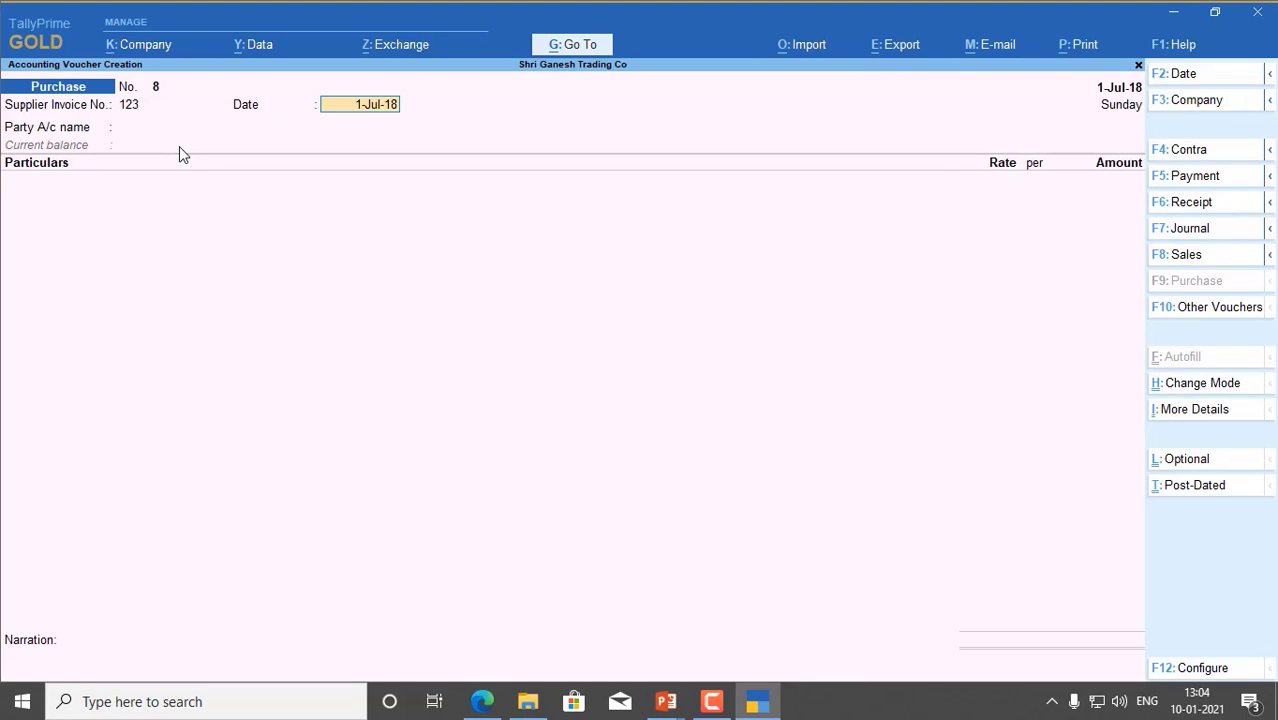
pyautogui.press('Return')
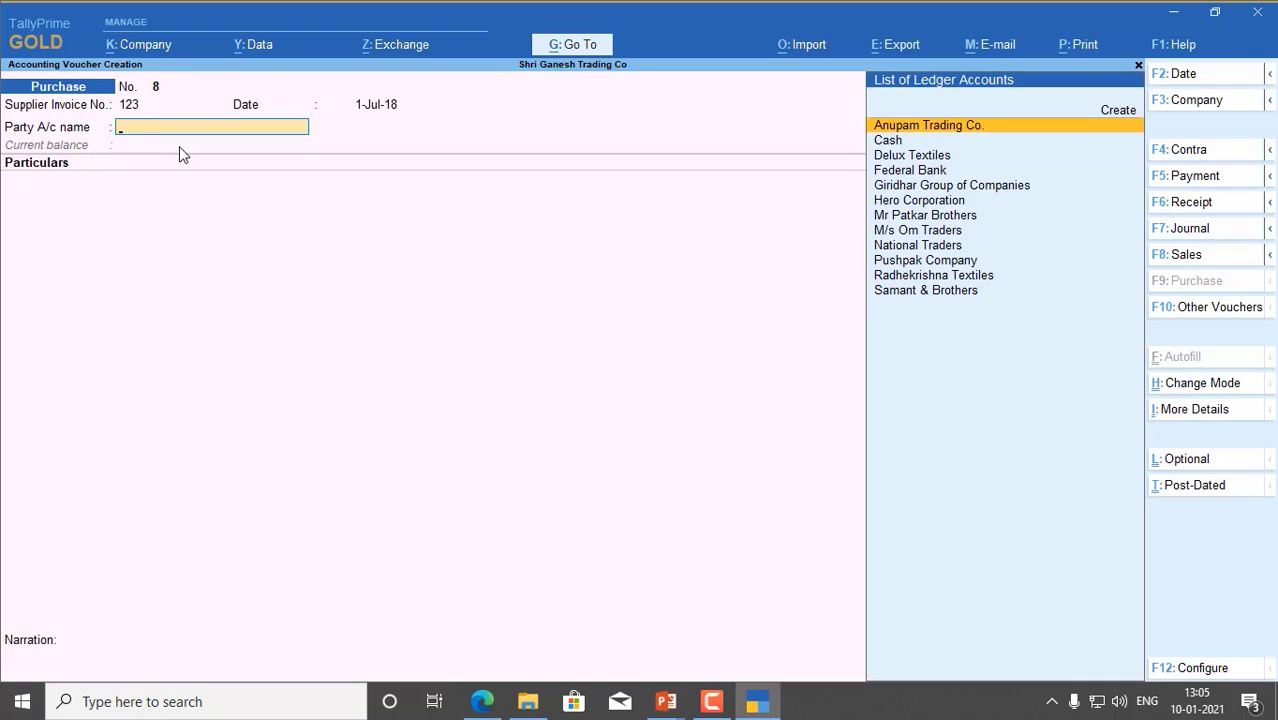
# Step: Select Samant & Brothers as the party account and add Purchase A/c with an amount of 23,000
pyautogui.write('Sam')
pyautogui.press('Return')
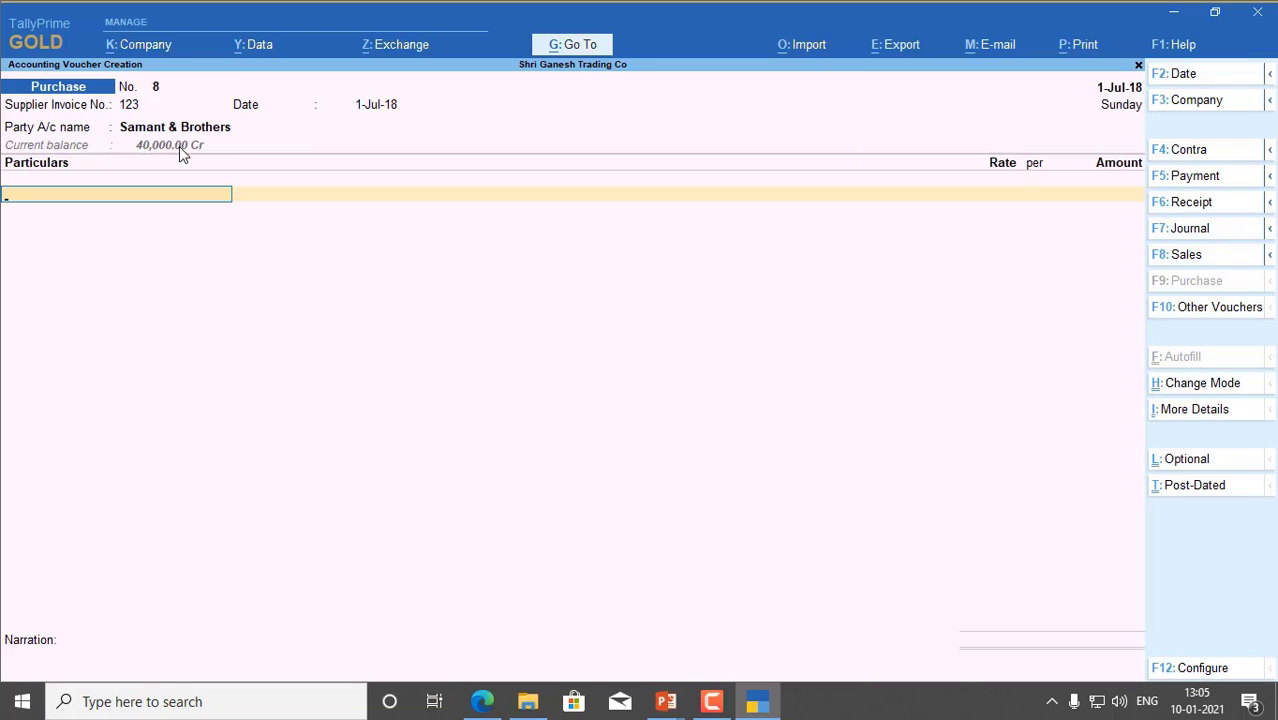
pyautogui.write('Pu')
pyautogui.press('Return')
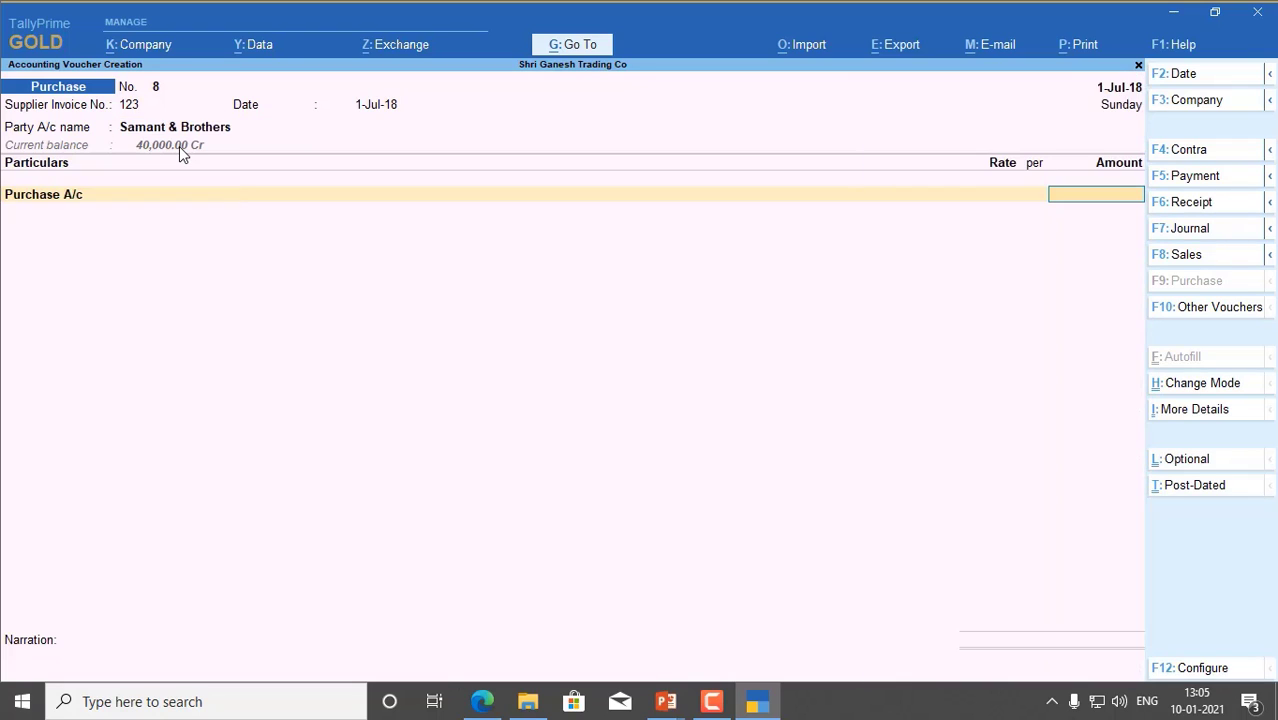
pyautogui.write('23000')
pyautogui.press('Return')
pyautogui.press('Return')
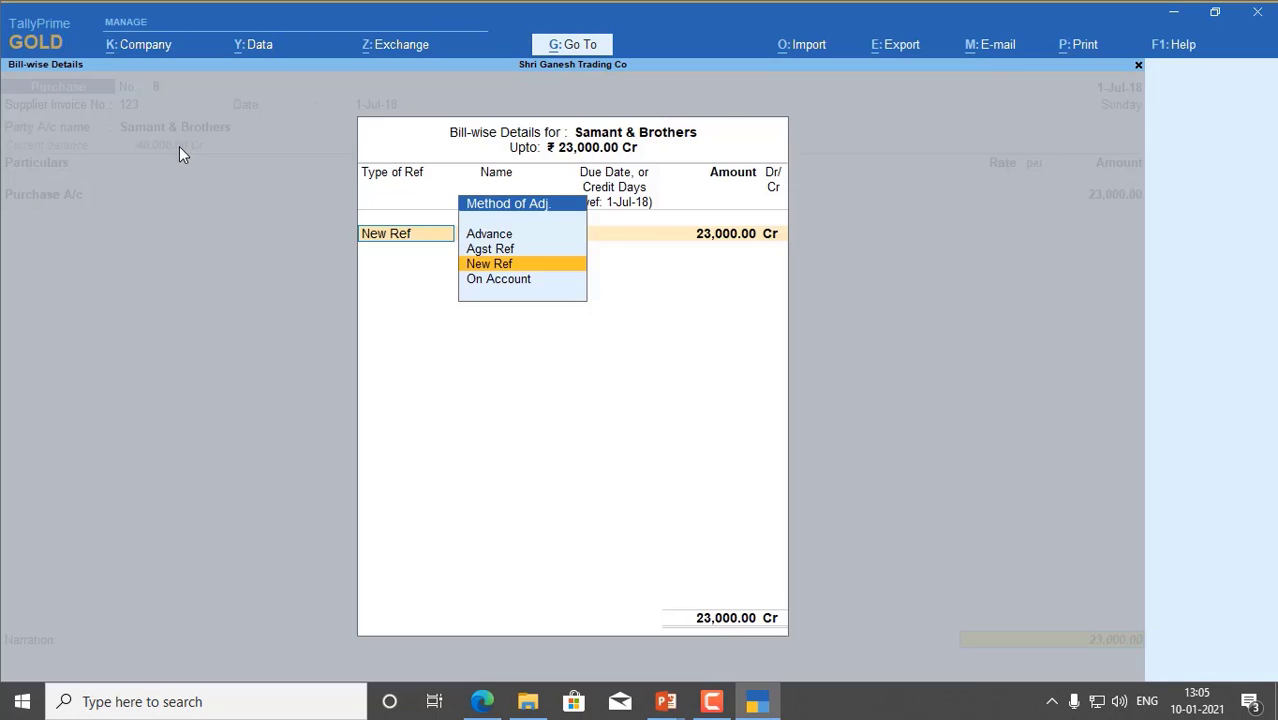
# Step: Record the Samant & Brothers bill as New Ref for 23,000 Cr, leave the narration blank, and save the voucher
pyautogui.press('Return')
pyautogui.press('Return')
pyautogui.press('Return')
pyautogui.press('Return')
pyautogui.press('Return')
pyautogui.press('Return')
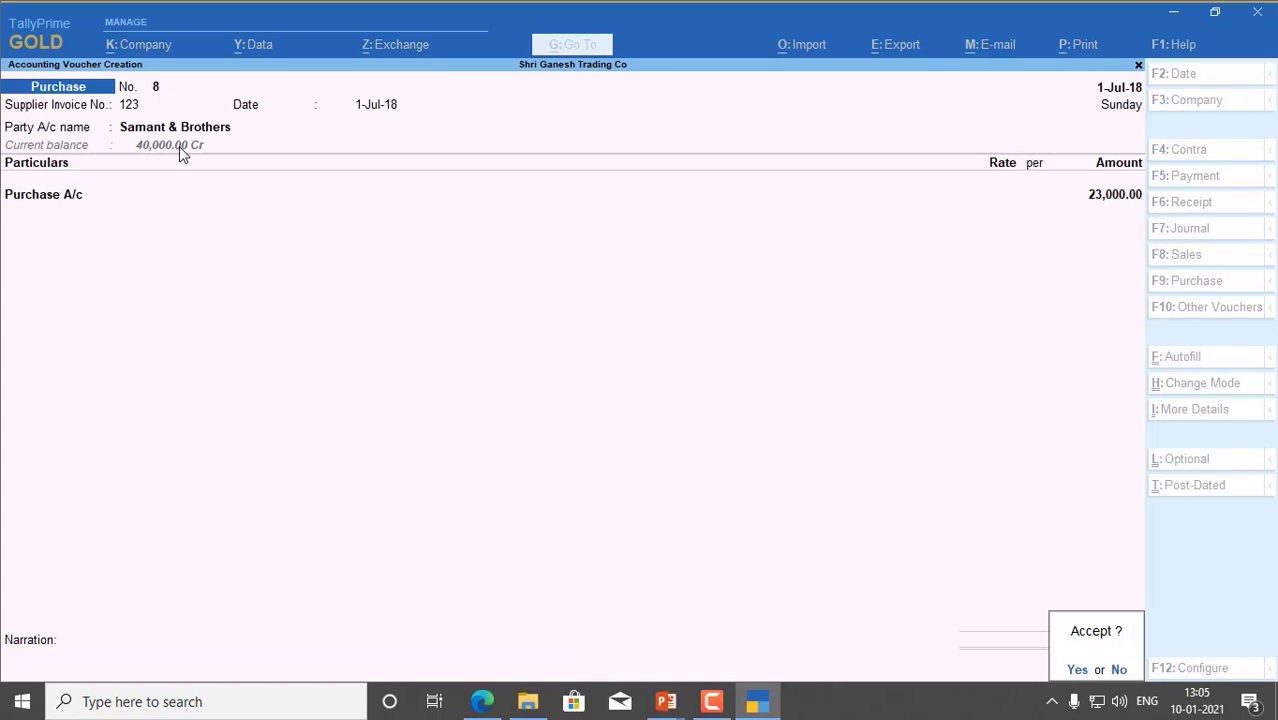
pyautogui.press('Return')
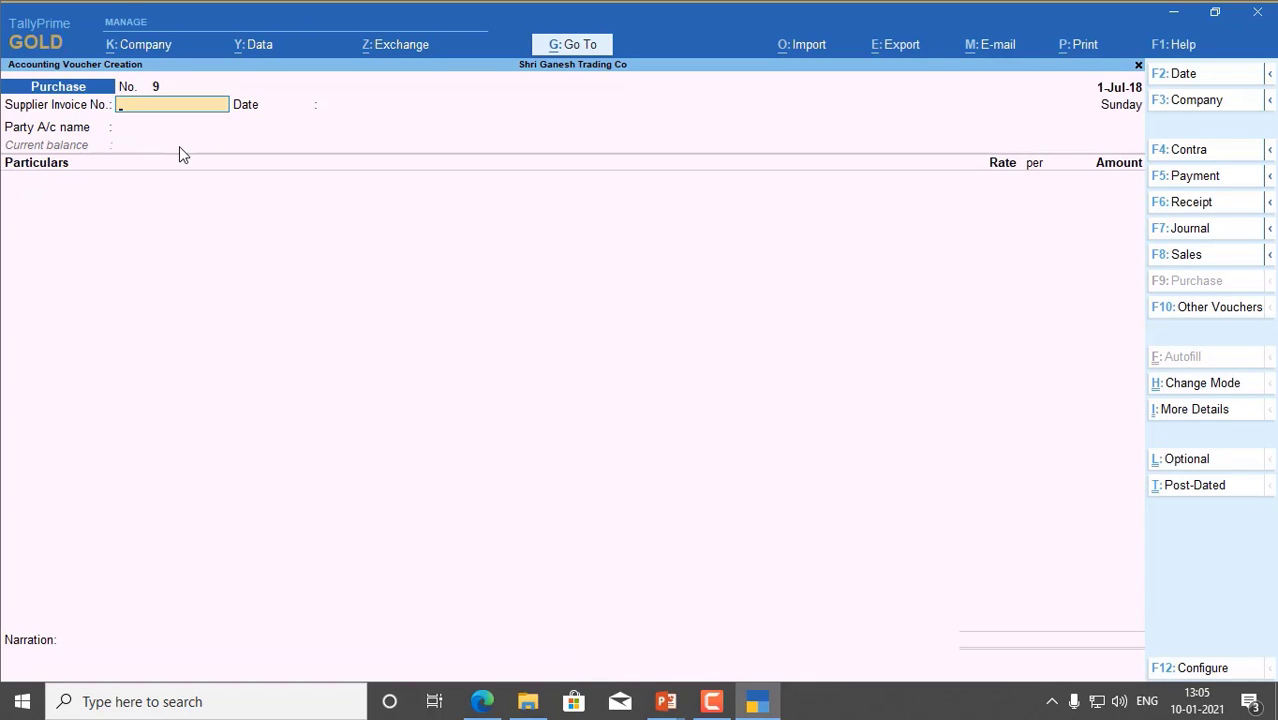
# Step: Set the ninth purchase voucher's date to 1-Jul-18 and enter supplier invoice number 124 with the same invoice date
pyautogui.press('F2')
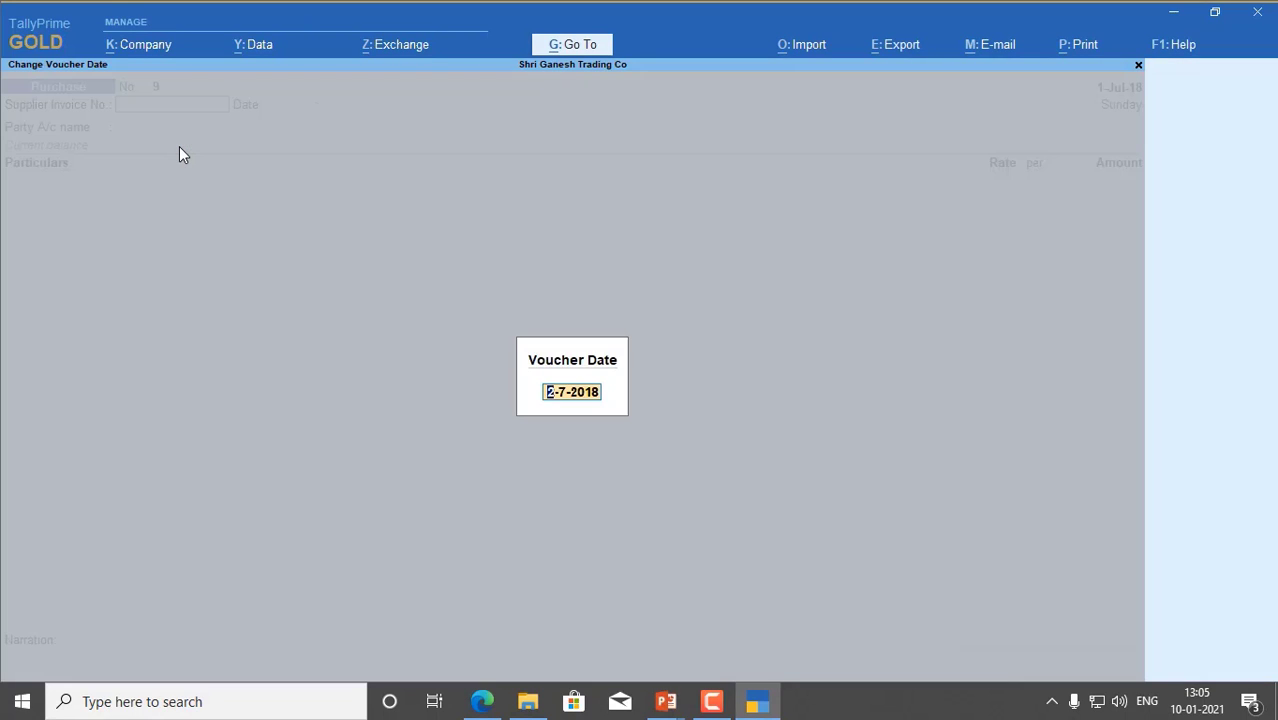
pyautogui.write('1.7')
pyautogui.press('Return')
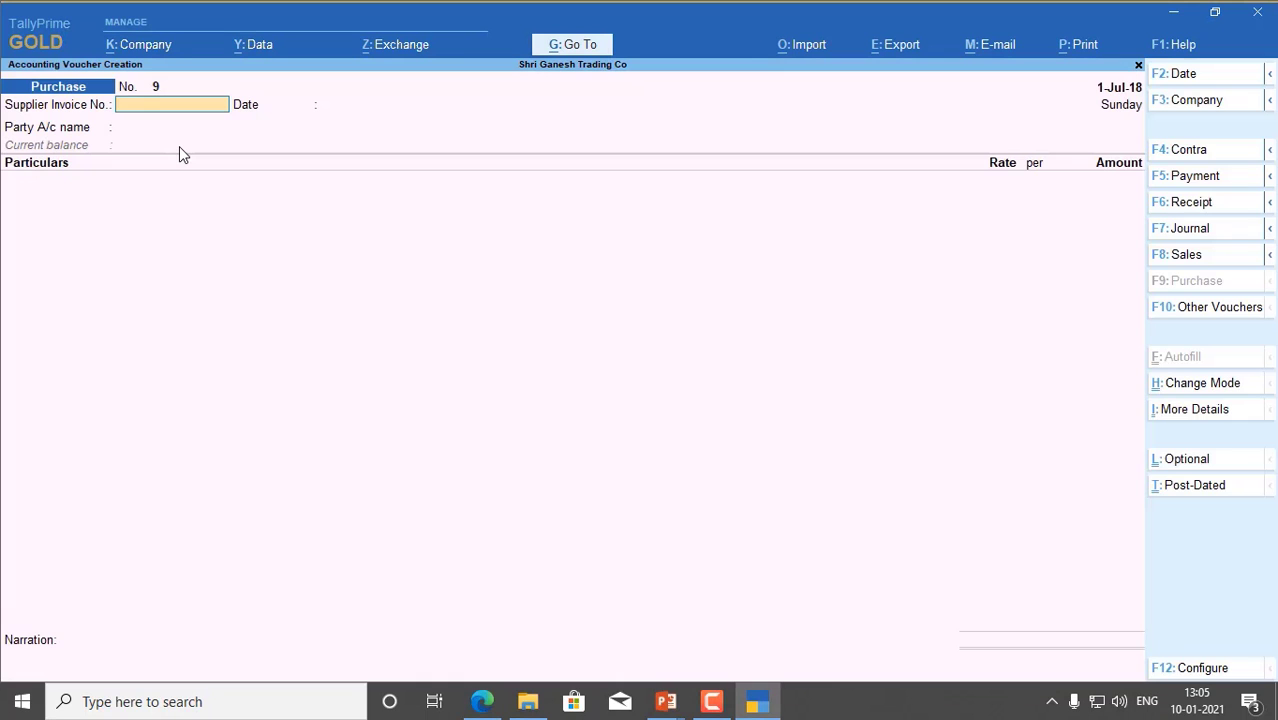
pyautogui.write('124')
pyautogui.press('Return')
pyautogui.press('Return')
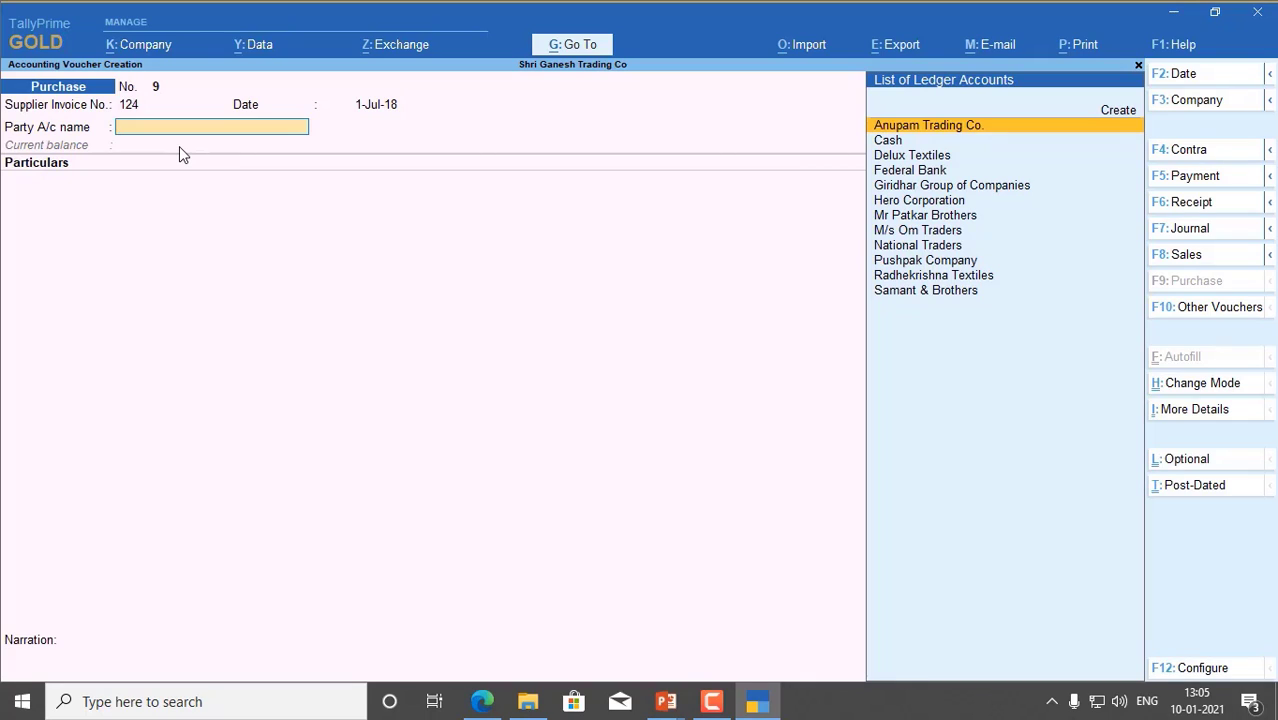
# Step: Select Radhekrishna Textiles as the party account and add Purchase A/c with an amount of 18,250
pyautogui.write('R')
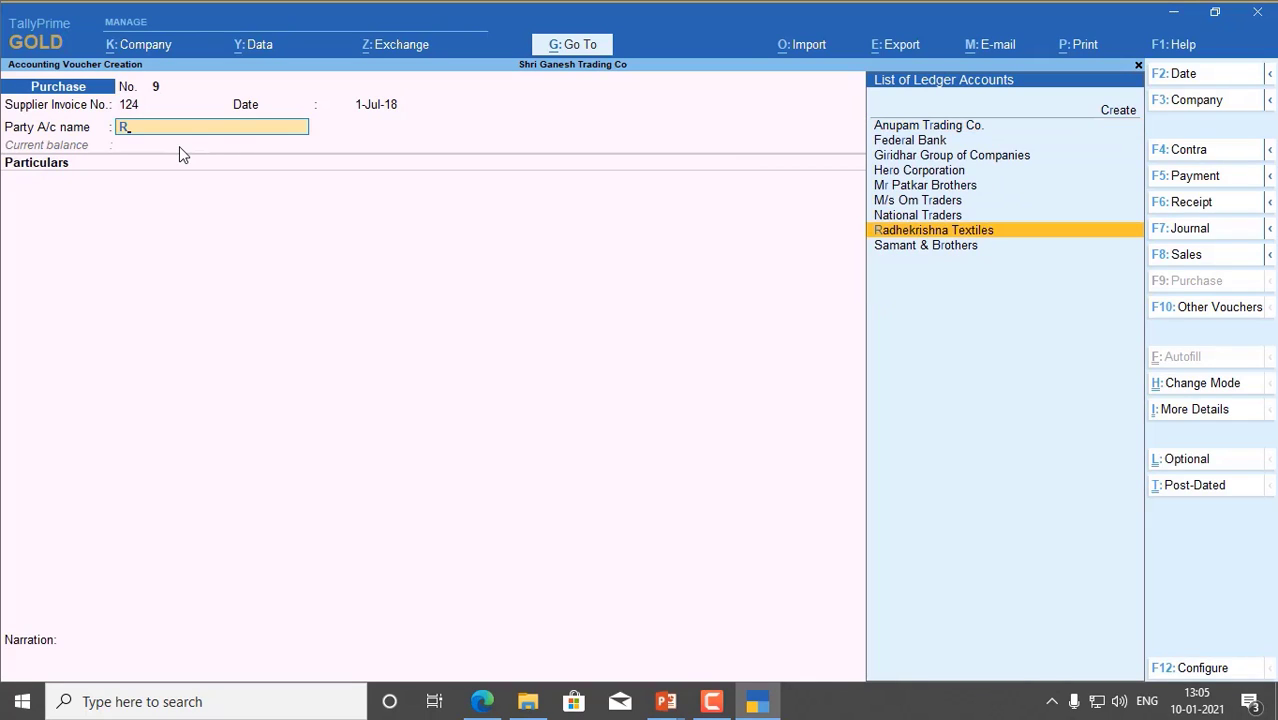
pyautogui.press('Return')
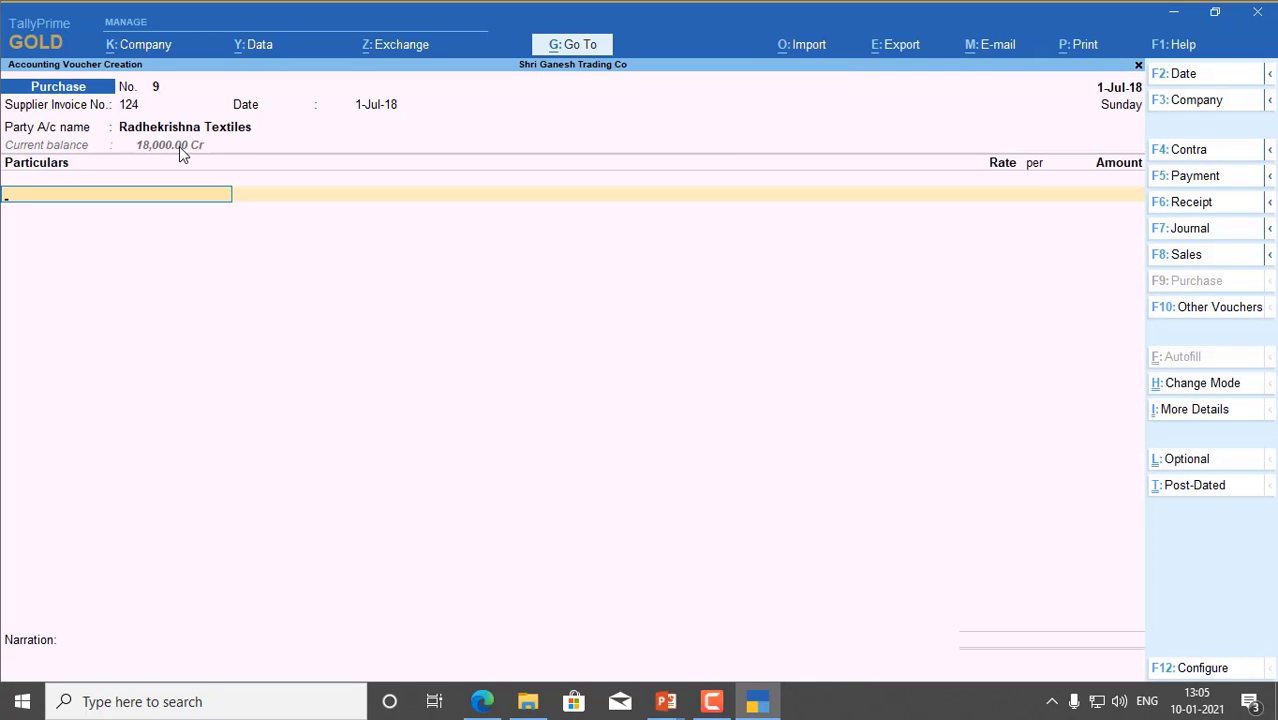
pyautogui.write('Pu')
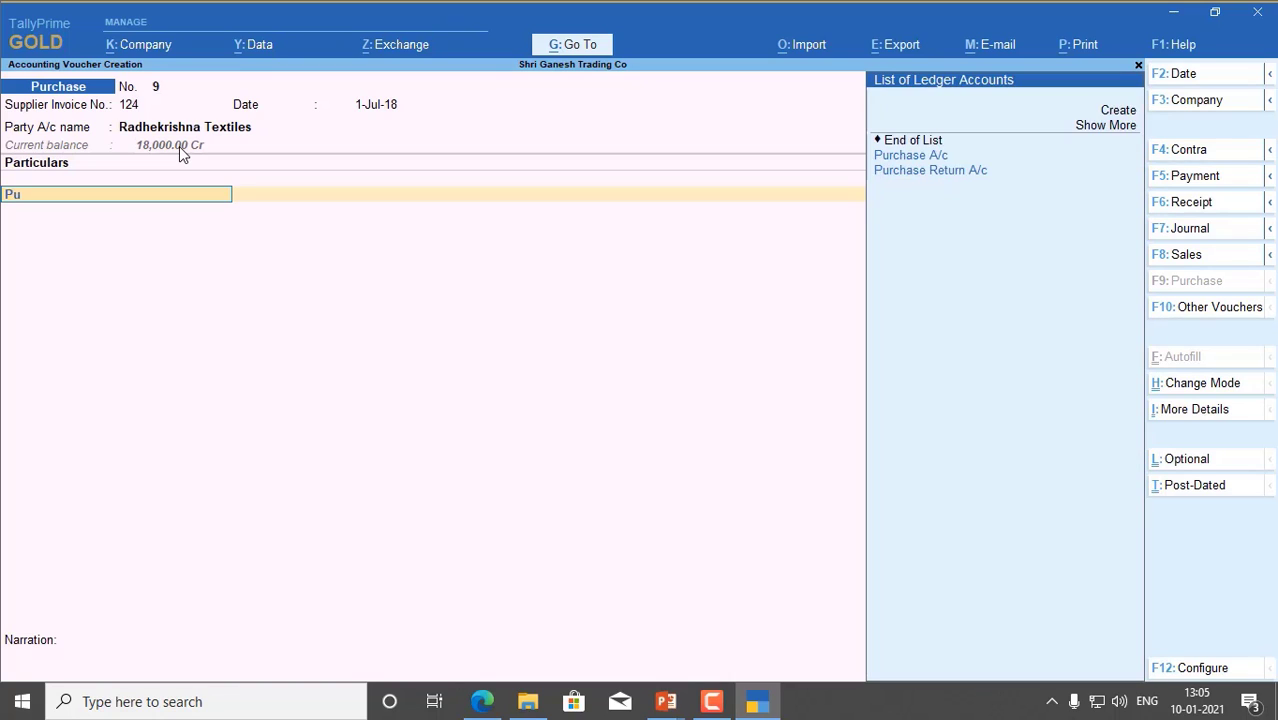
pyautogui.press('Return')
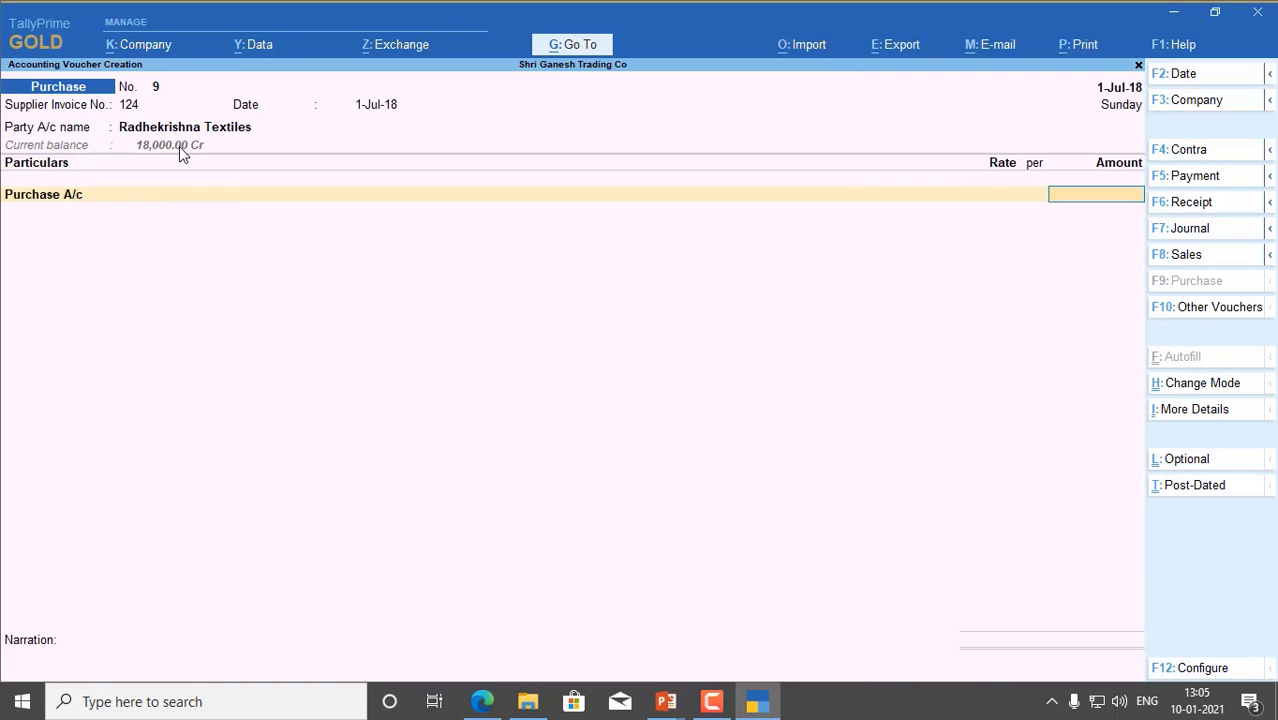
pyautogui.write('18250')
pyautogui.press('Return')
pyautogui.press('Return')
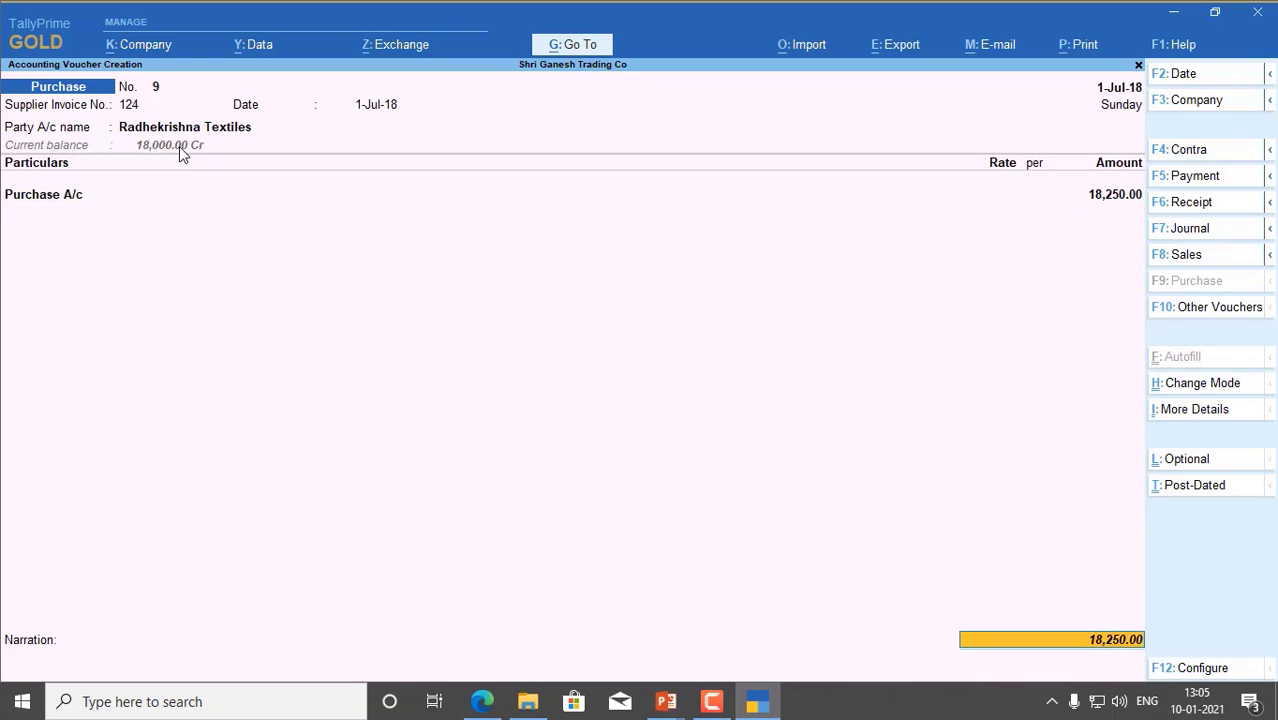
# Step: Record the bill as New Ref 124 with 10 credit days for 18,250 Cr, leave the narration blank, and save the voucher
pyautogui.press('Return')
pyautogui.press('Return')
pyautogui.press('Return')
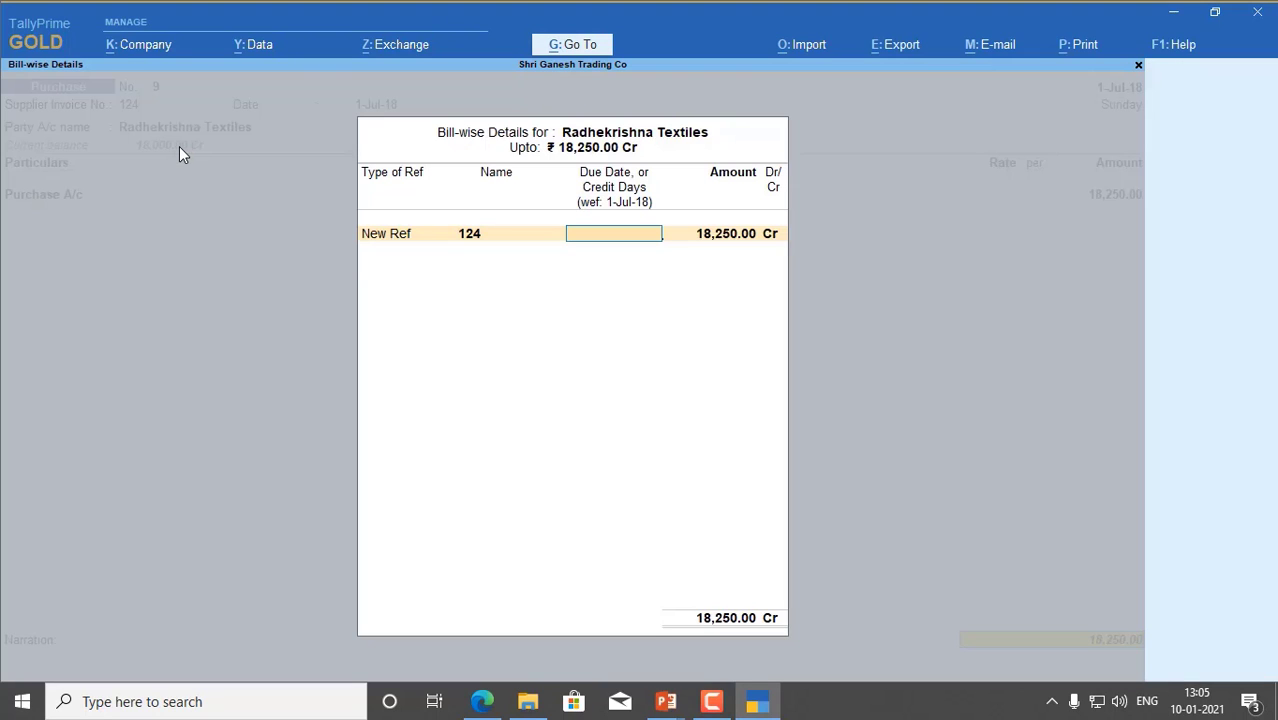
pyautogui.write('3')
pyautogui.press('BackSpace')
pyautogui.write('10')
pyautogui.press('Return')
pyautogui.press('Return')
pyautogui.press('Return')
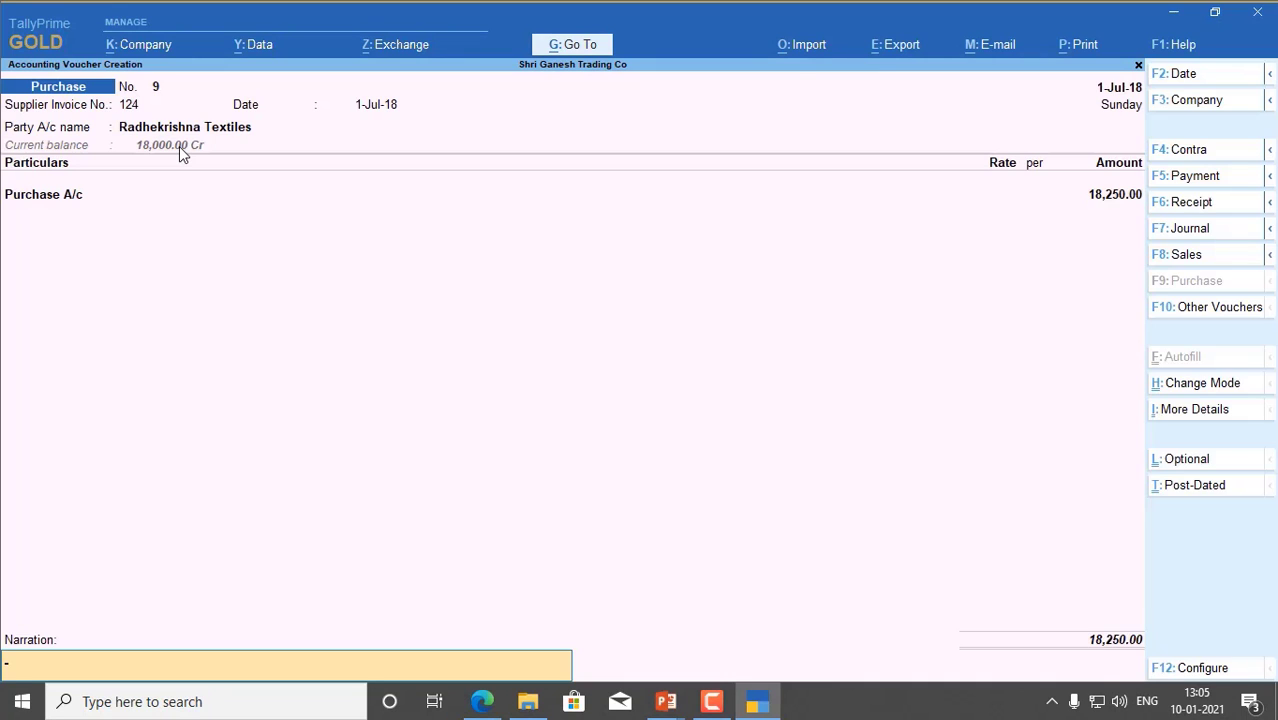
pyautogui.press('Return')
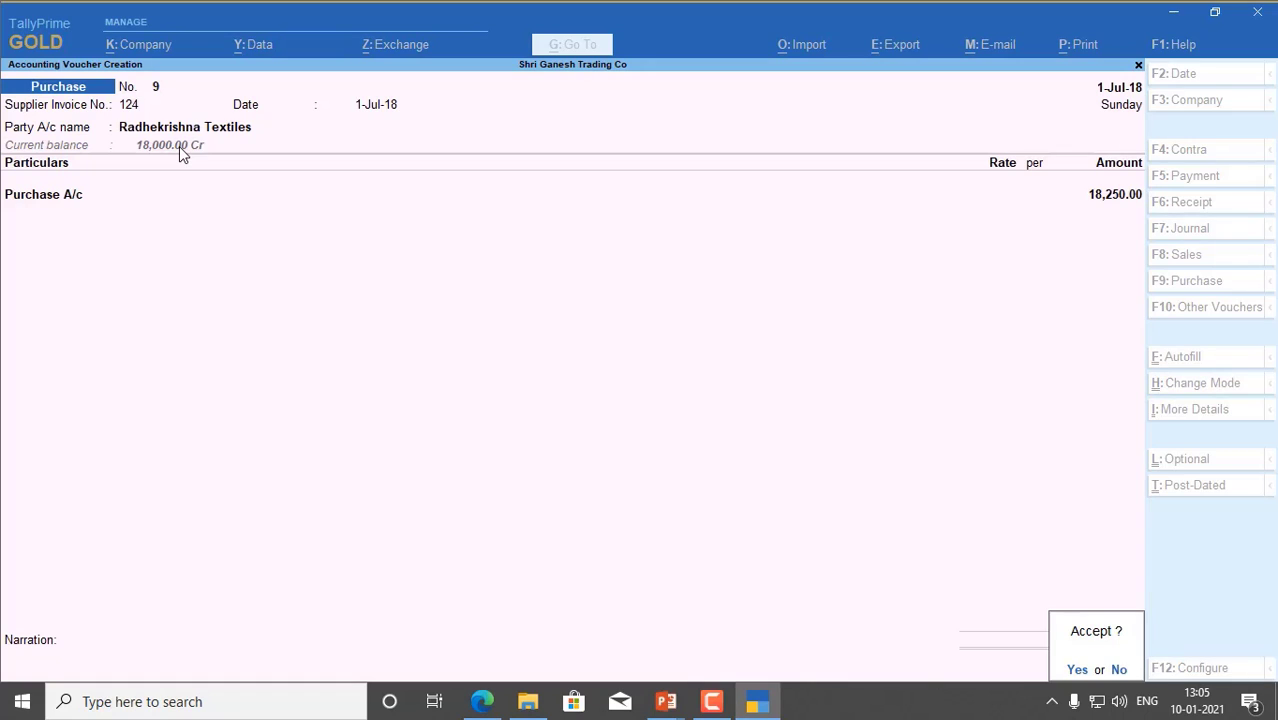
pyautogui.press('Return')
# Step: Set the tenth purchase voucher's date to 2-Aug-18 and enter supplier invoice number 125 with the same invoice date
pyautogui.press('F2')
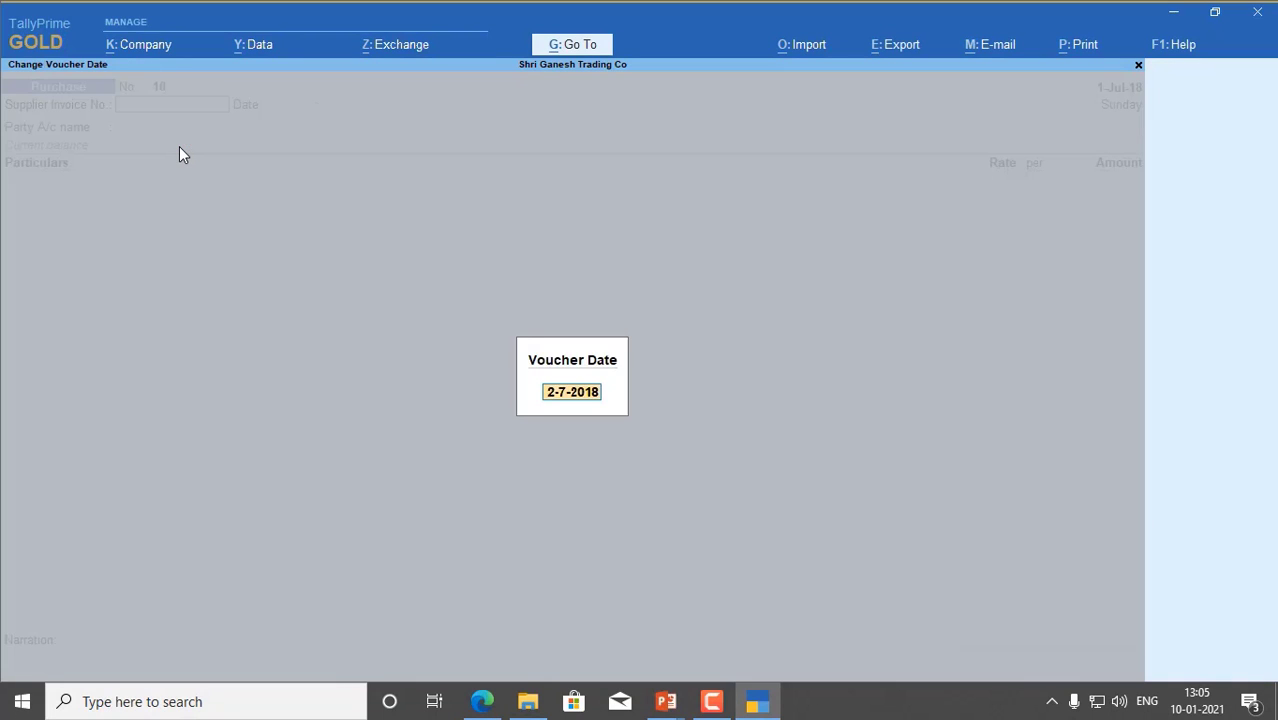
pyautogui.write('2.8')
pyautogui.press('Return')
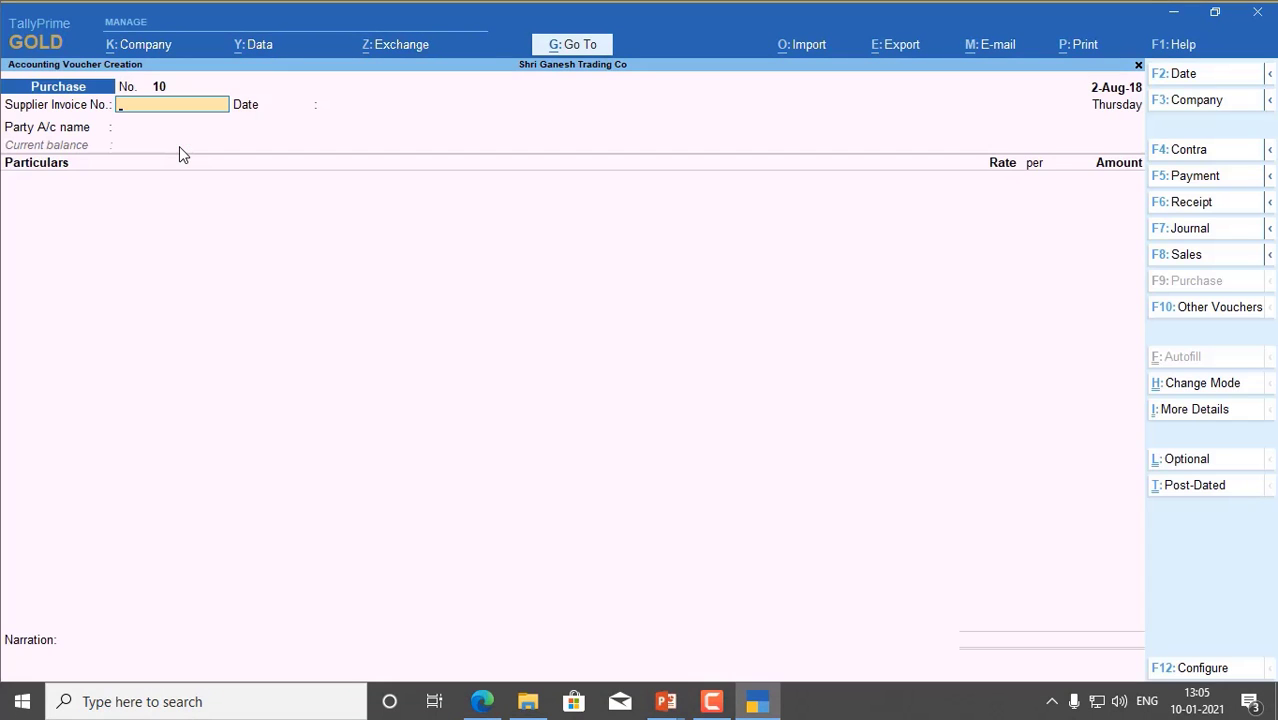
pyautogui.write('125')
pyautogui.press('Return')
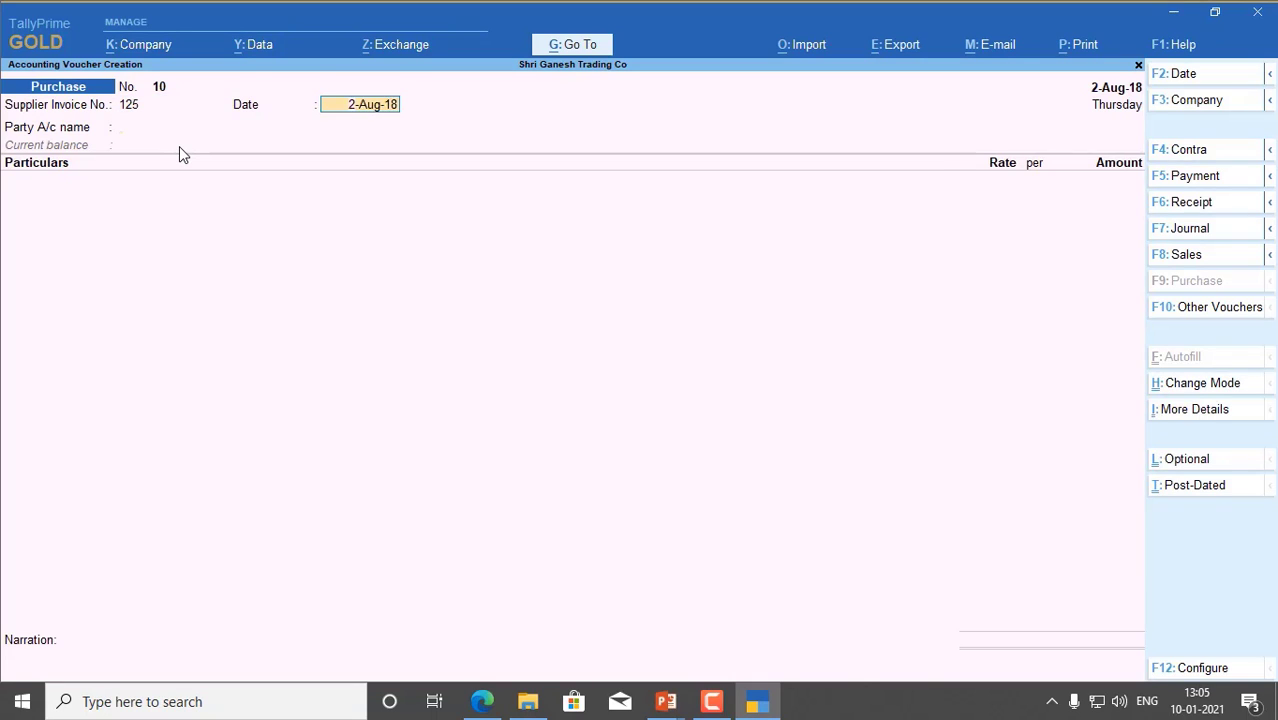
pyautogui.press('Return')
# Step: Select Giridhar Group of Companies as the party account and add Purchase A/c with an amount of 12,480
pyautogui.write('Gi')
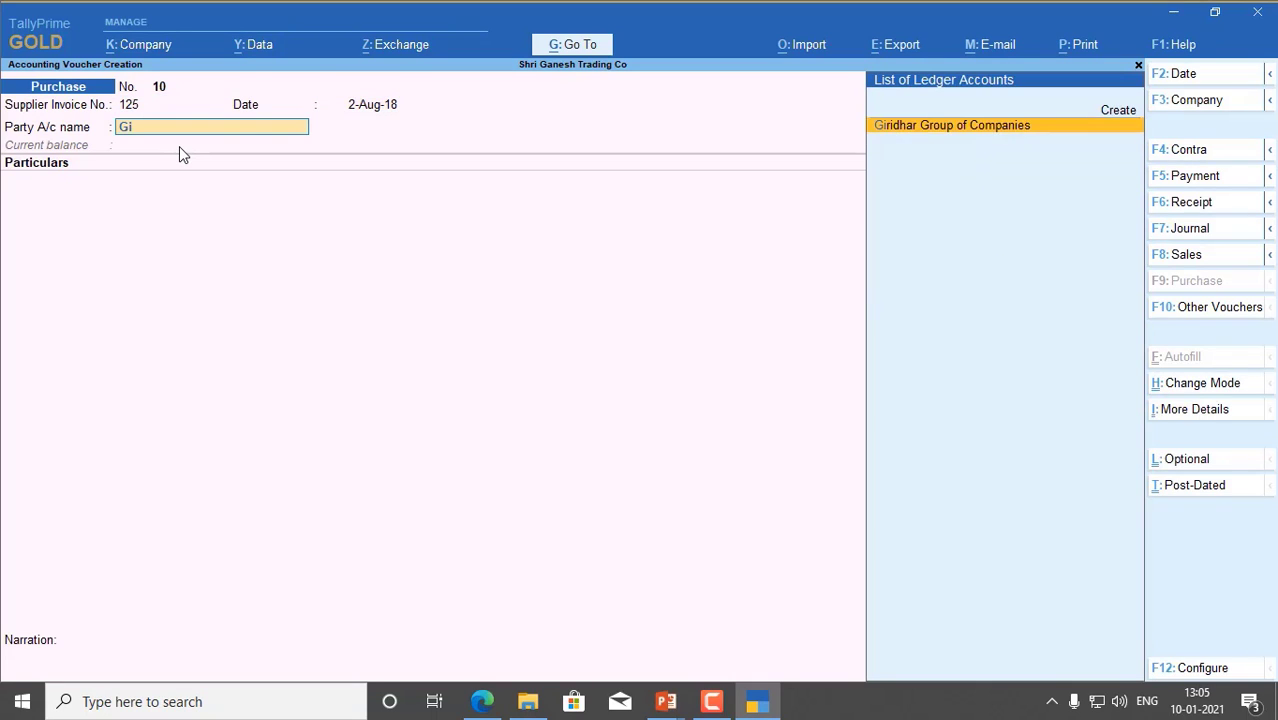
pyautogui.press('Return')
pyautogui.write('Pu')
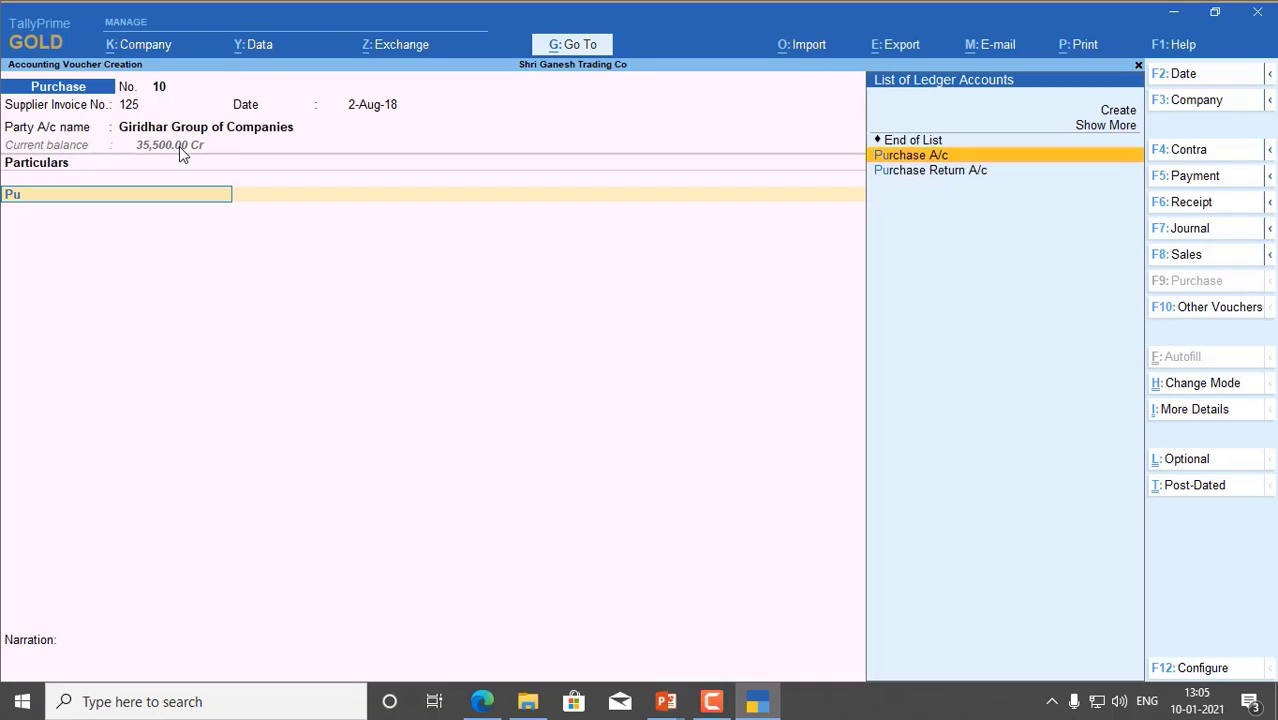
pyautogui.press('Return')
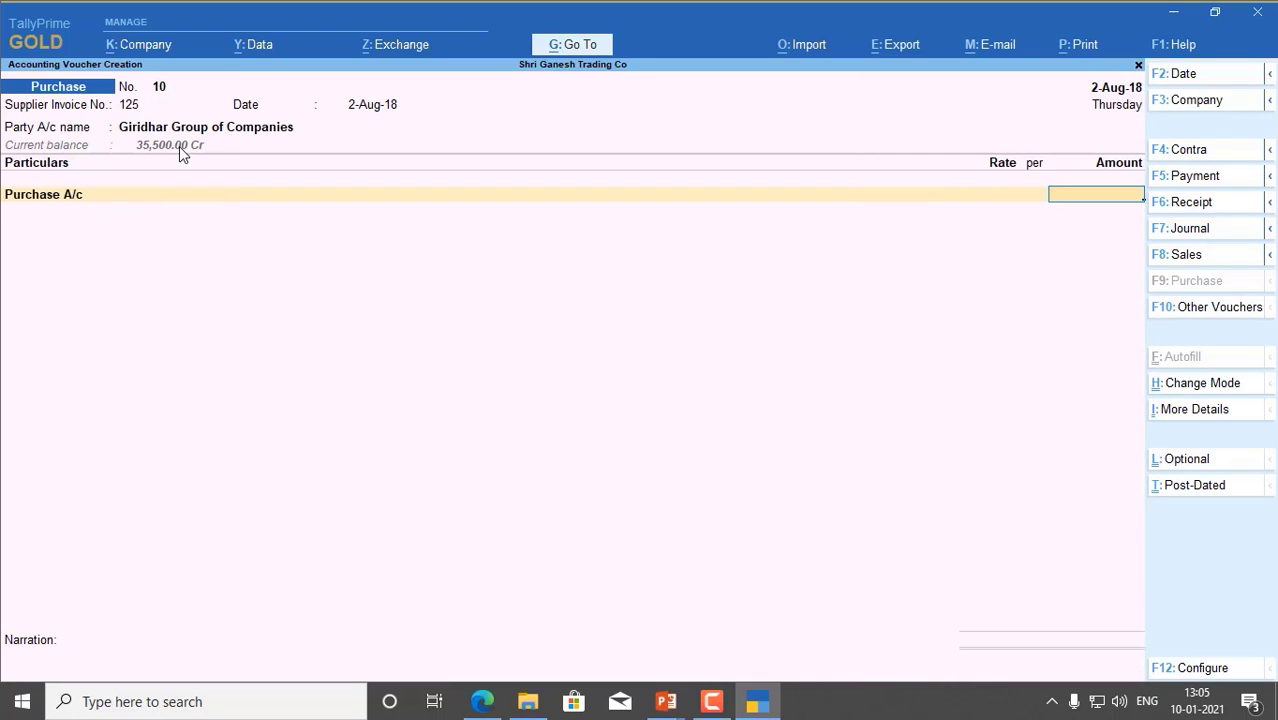
pyautogui.write('12480')
pyautogui.press('Return')
pyautogui.press('Return')
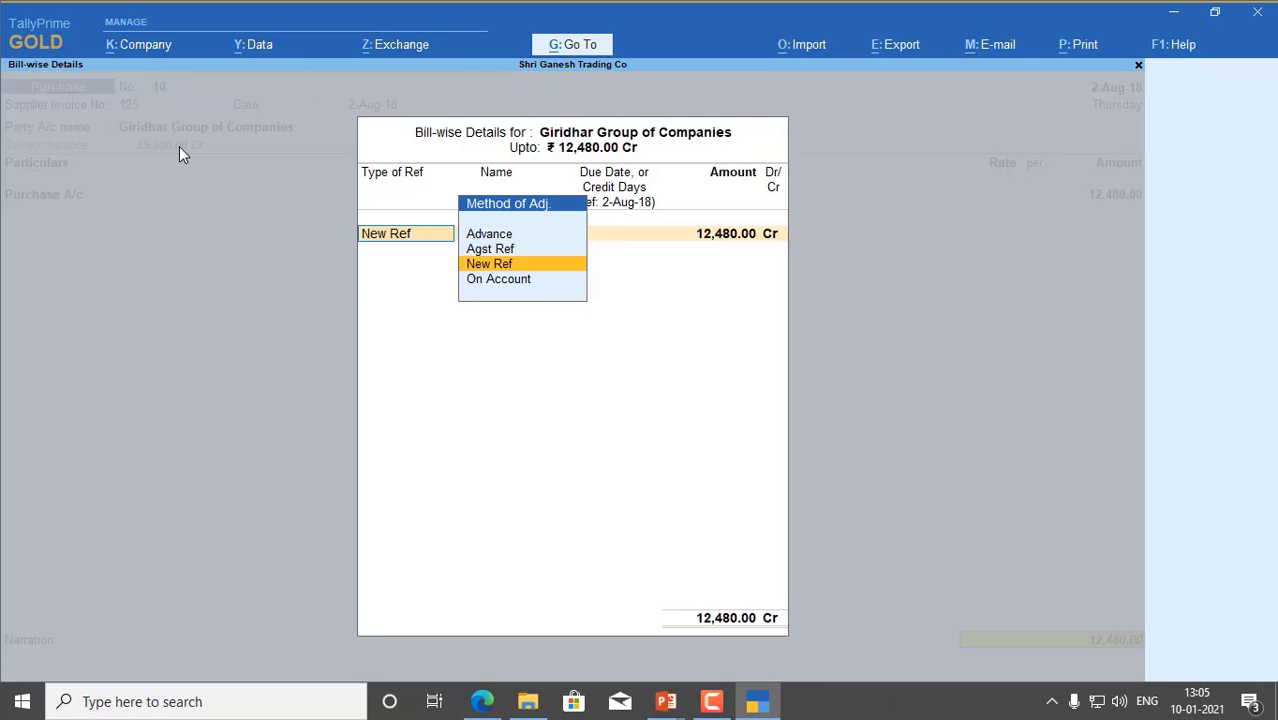
# Step: Record the bill as New Ref 125 with 10 credit days for 12,480 Cr, leave the narration blank, and save the voucher
pyautogui.press('Return')
pyautogui.press('Return')
pyautogui.write('12,480')
pyautogui.press('Return')
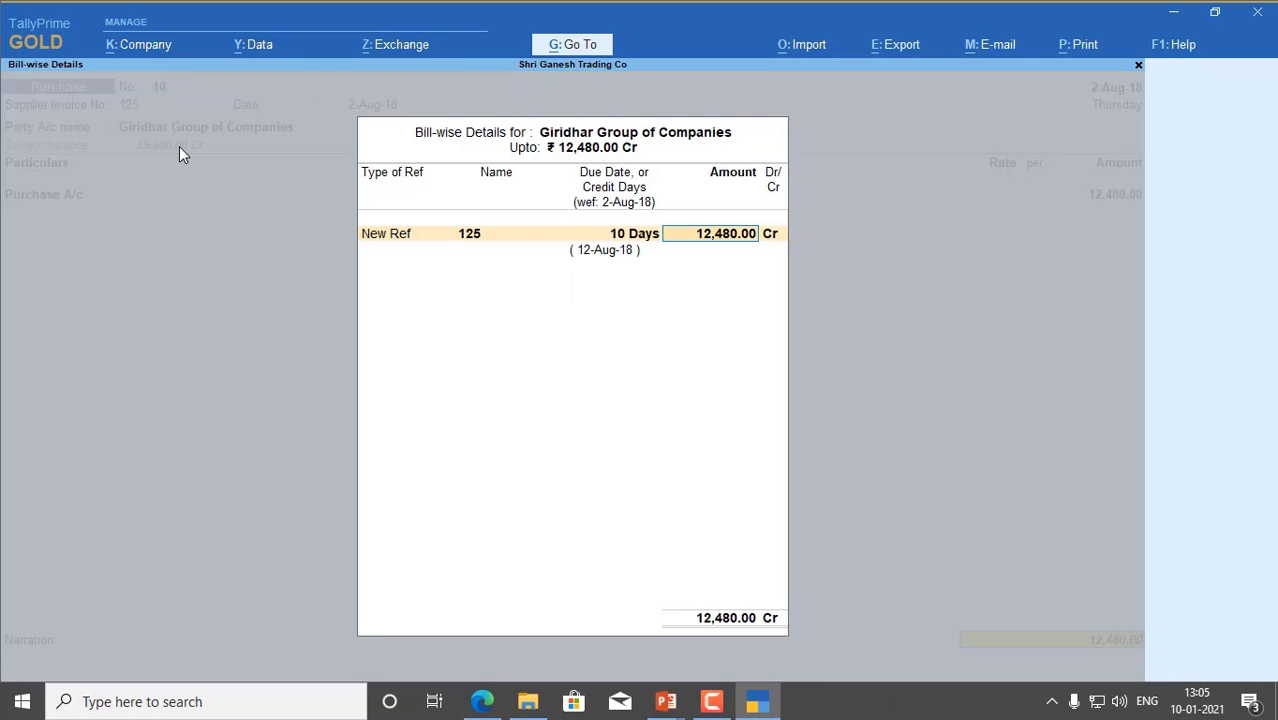
pyautogui.press('Return')
pyautogui.press('Return')
pyautogui.press('Return')
pyautogui.press('Return')
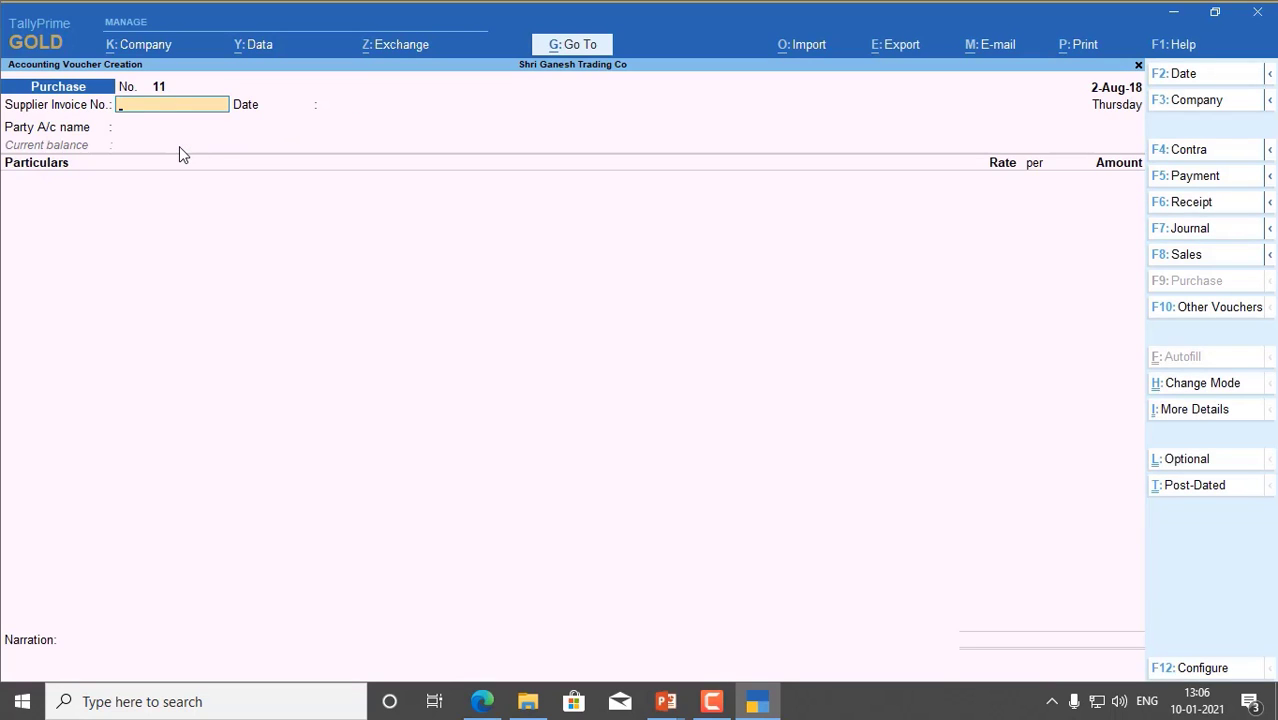
# Step: Leave voucher entry, open the Profit & Loss A/c, and expand Purchase Accounts to check the Purchase A/c total
pyautogui.press('Escape')
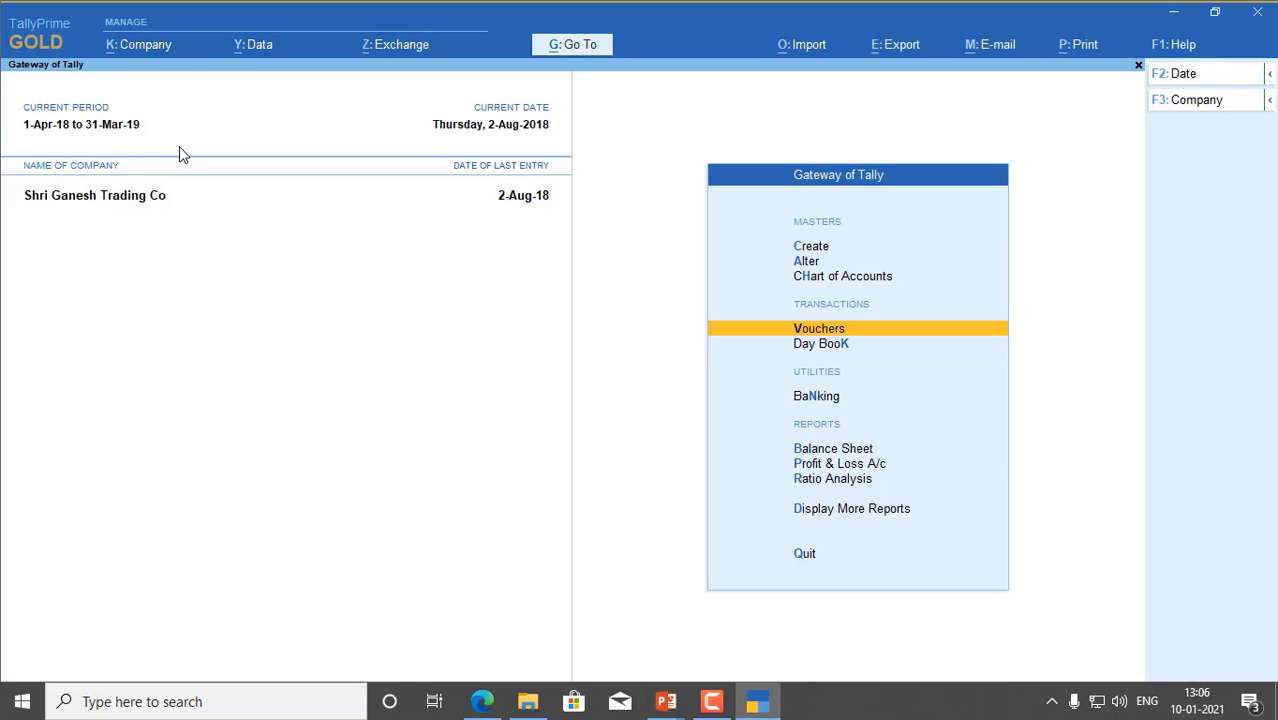
pyautogui.press('Down')
pyautogui.press('Down')
pyautogui.press('Down')
pyautogui.press('Down')
pyautogui.press('Return')
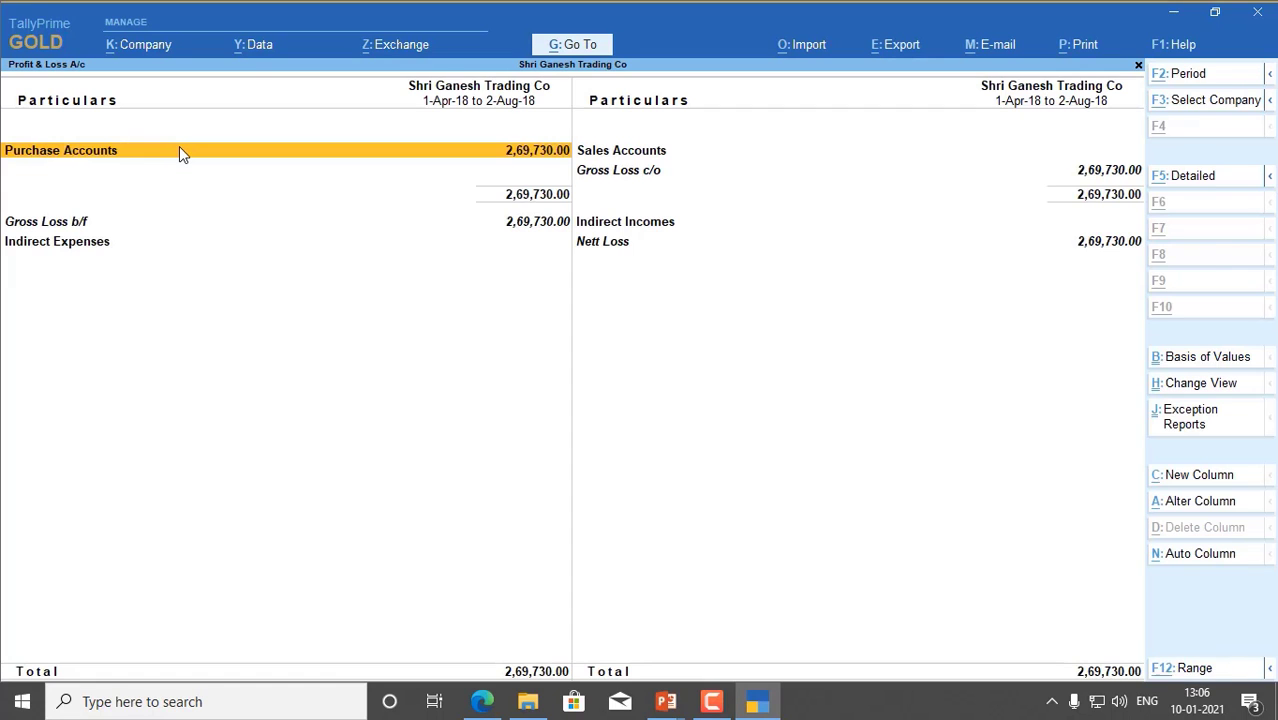
pyautogui.hotkey('shift', 'Return')
pyautogui.press('Down')
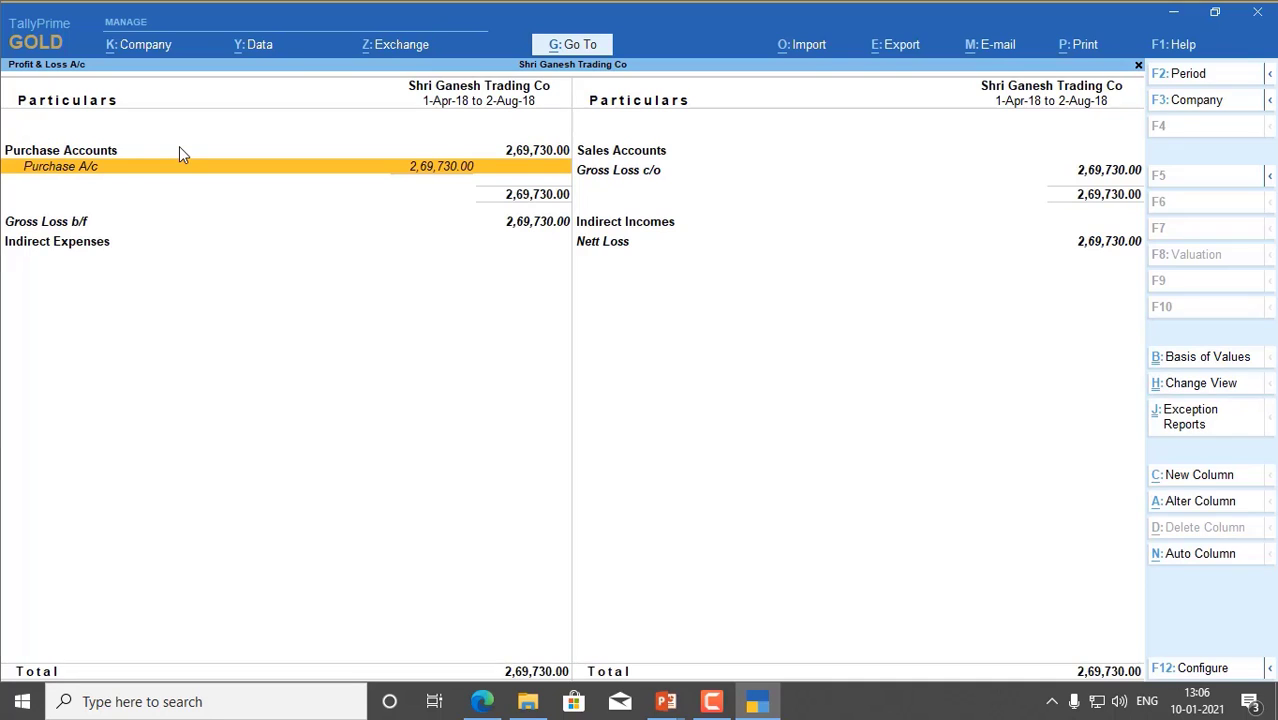
pyautogui.press('Escape')
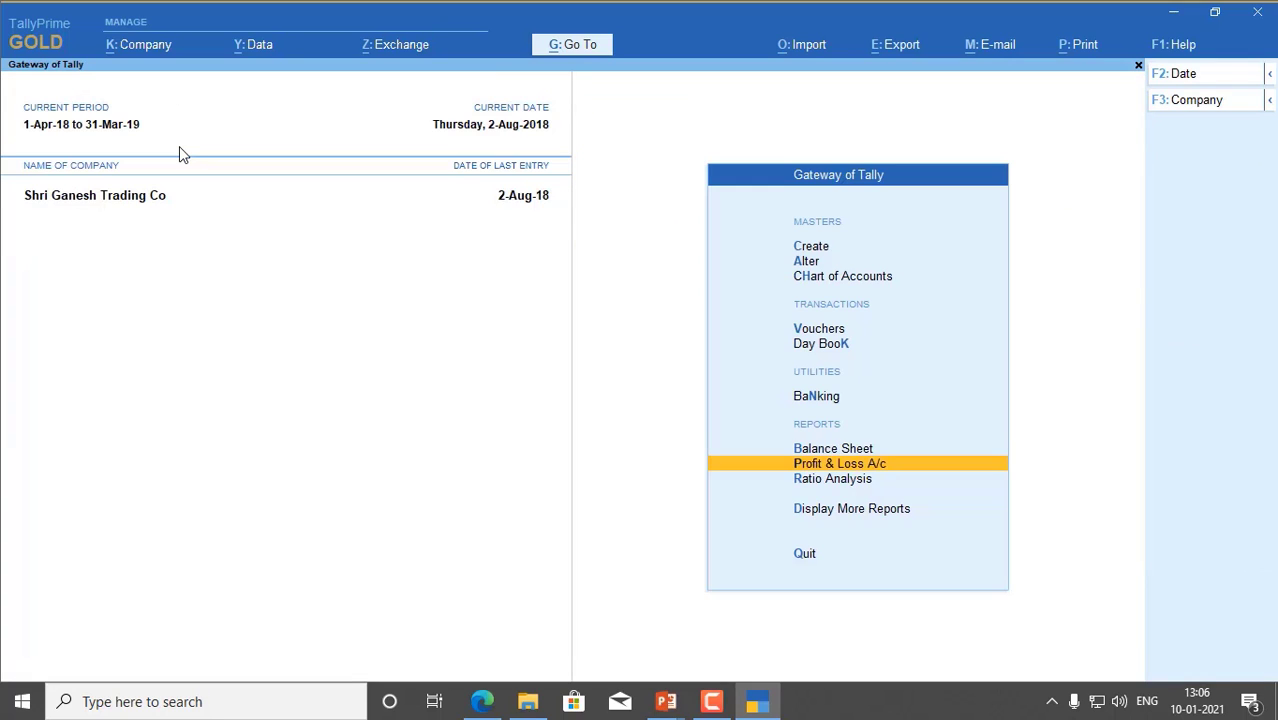
# Step: Open the Balance Sheet and examine the Current Assets, Profit & Loss A/c, and Current Liabilities figures
pyautogui.press('Up')
pyautogui.press('Return')
pyautogui.press('Right')
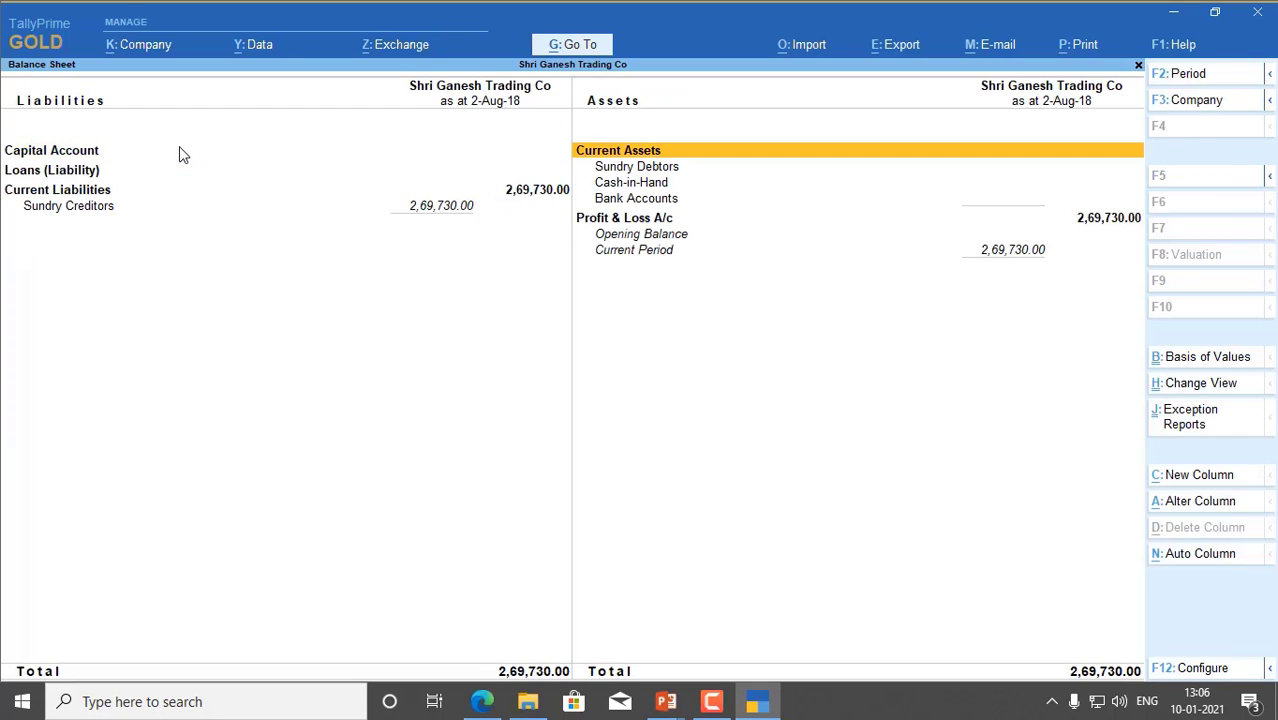
pyautogui.press('Down')
pyautogui.press('Down')
pyautogui.press('Down')
pyautogui.press('Down')
pyautogui.press('Left')
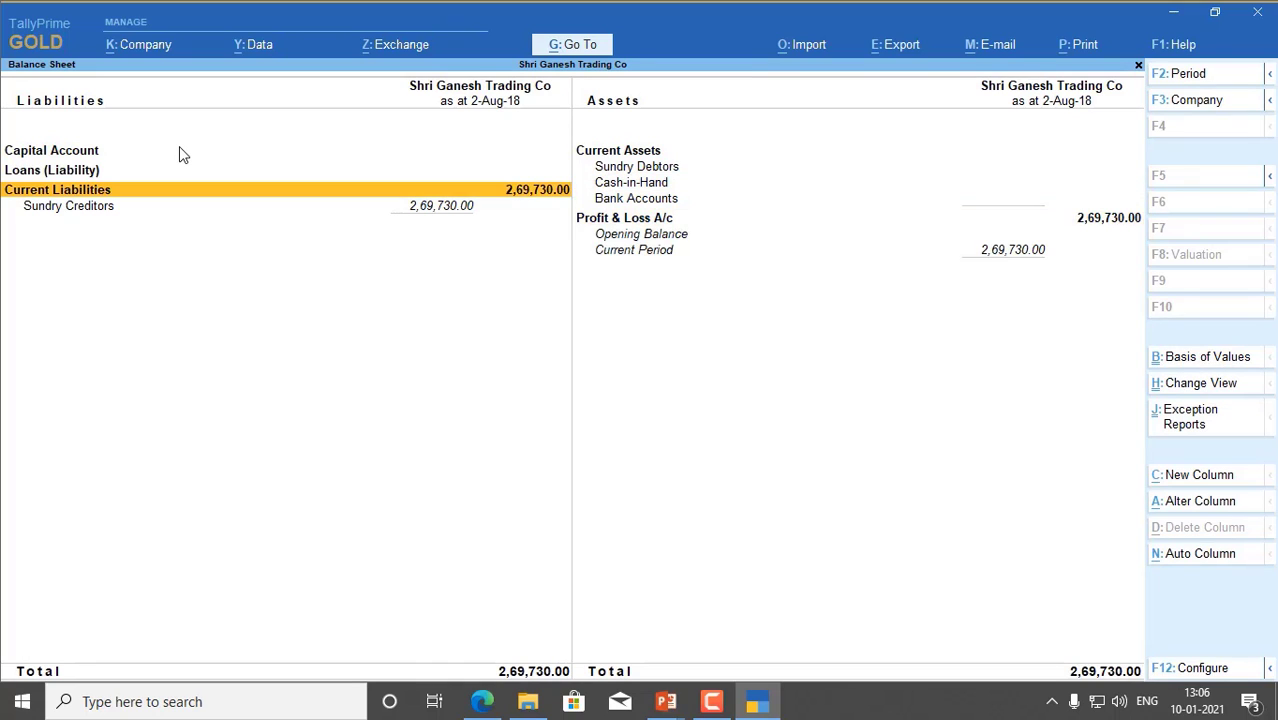
# Step: Open the Sundry Creditors group summary from the Balance Sheet and examine each creditor's closing balance
pyautogui.press('Down')
pyautogui.press('Return')
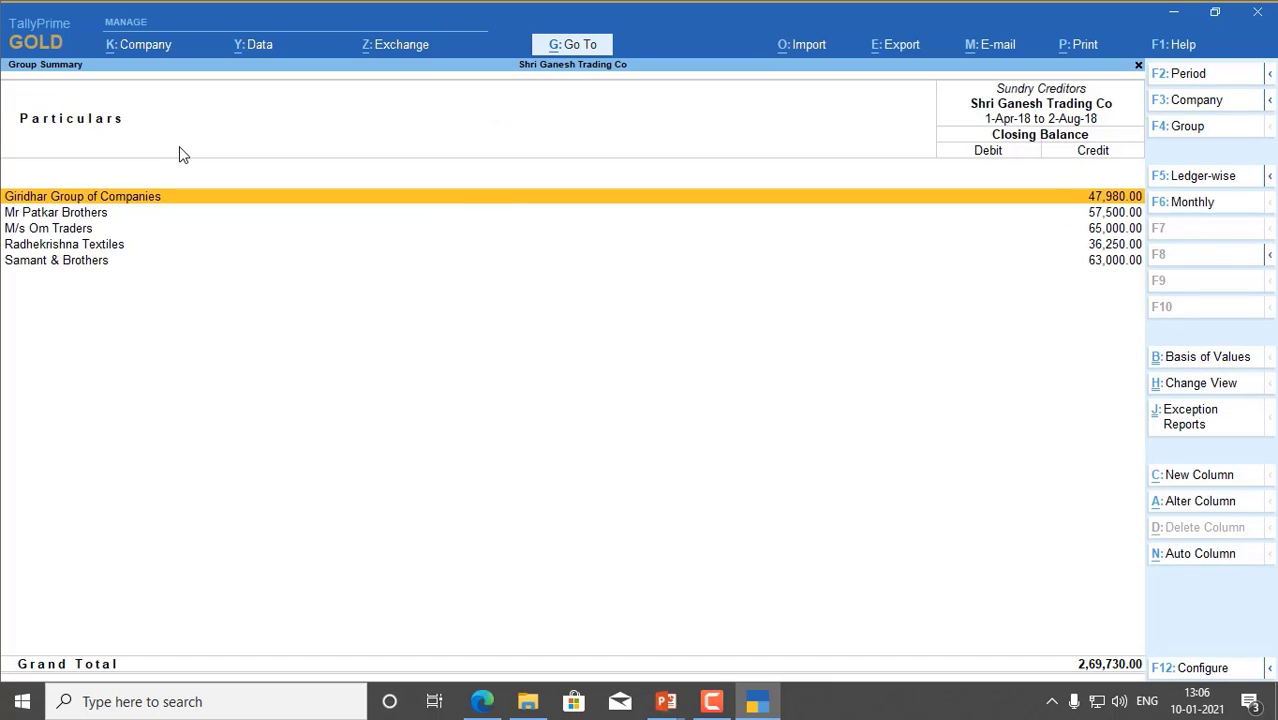
pyautogui.press('Down')
pyautogui.press('Down')
pyautogui.press('Down')
pyautogui.press('Down')
pyautogui.press('Up')
pyautogui.press('Up')
pyautogui.press('Up')
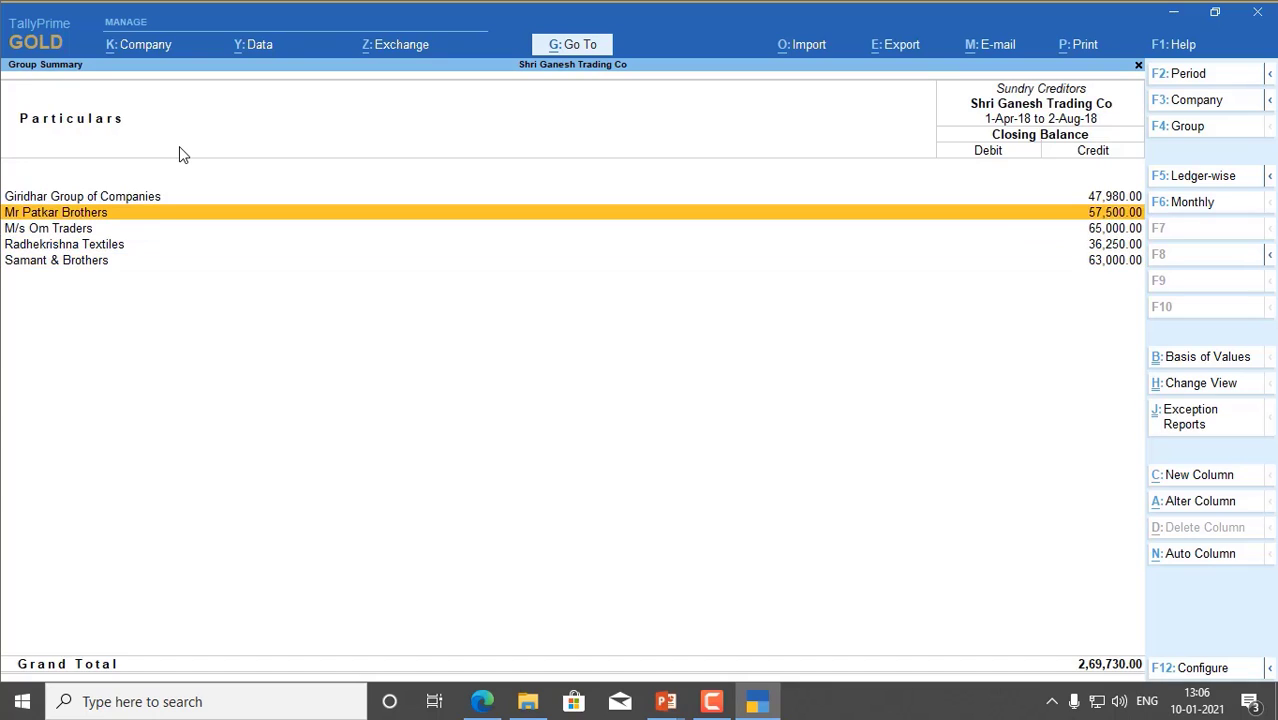
pyautogui.press('Up')
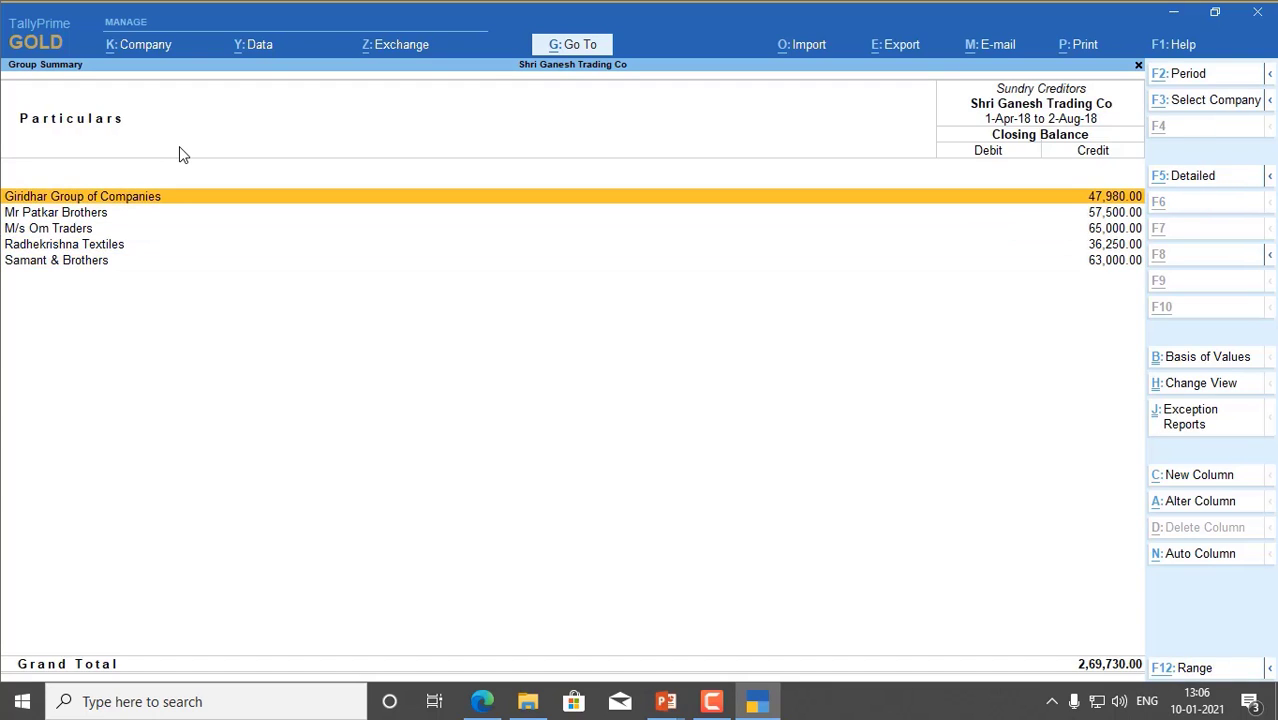
# Step: Open the monthly summary of the Mr Patkar Brothers ledger and examine its transactions and closing balances from April to August
pyautogui.press('Down')
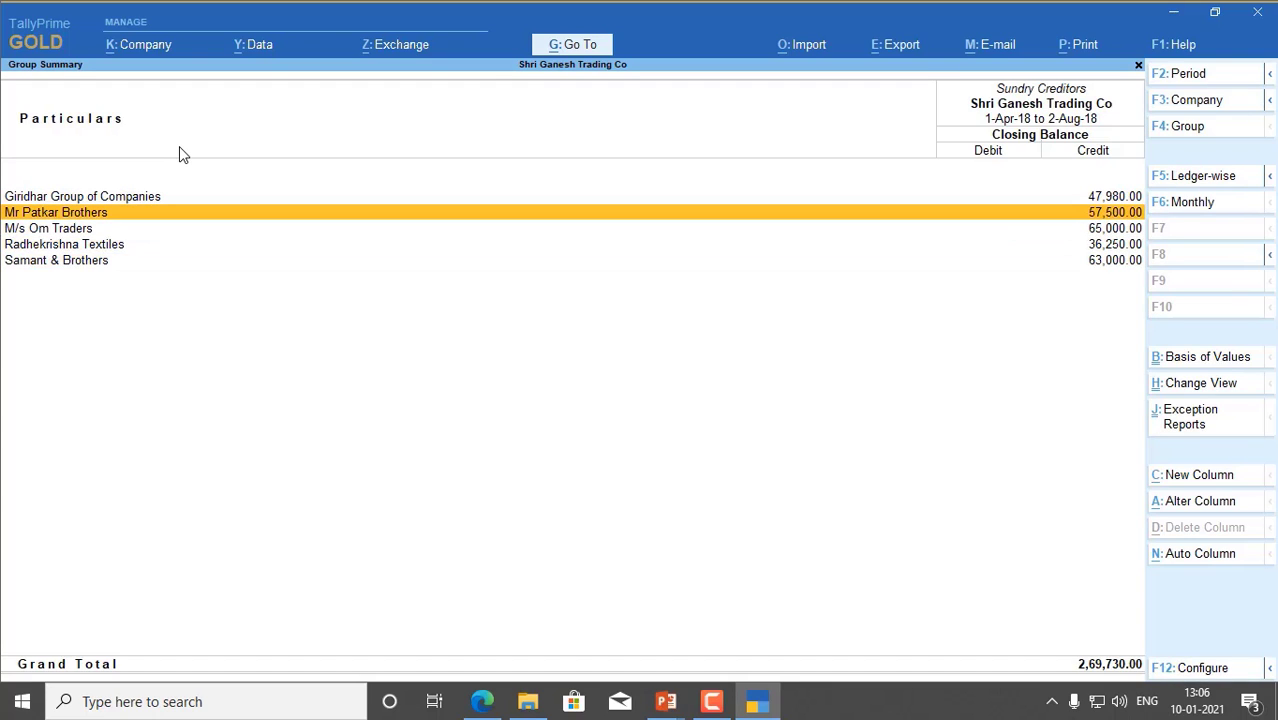
pyautogui.press('Return')
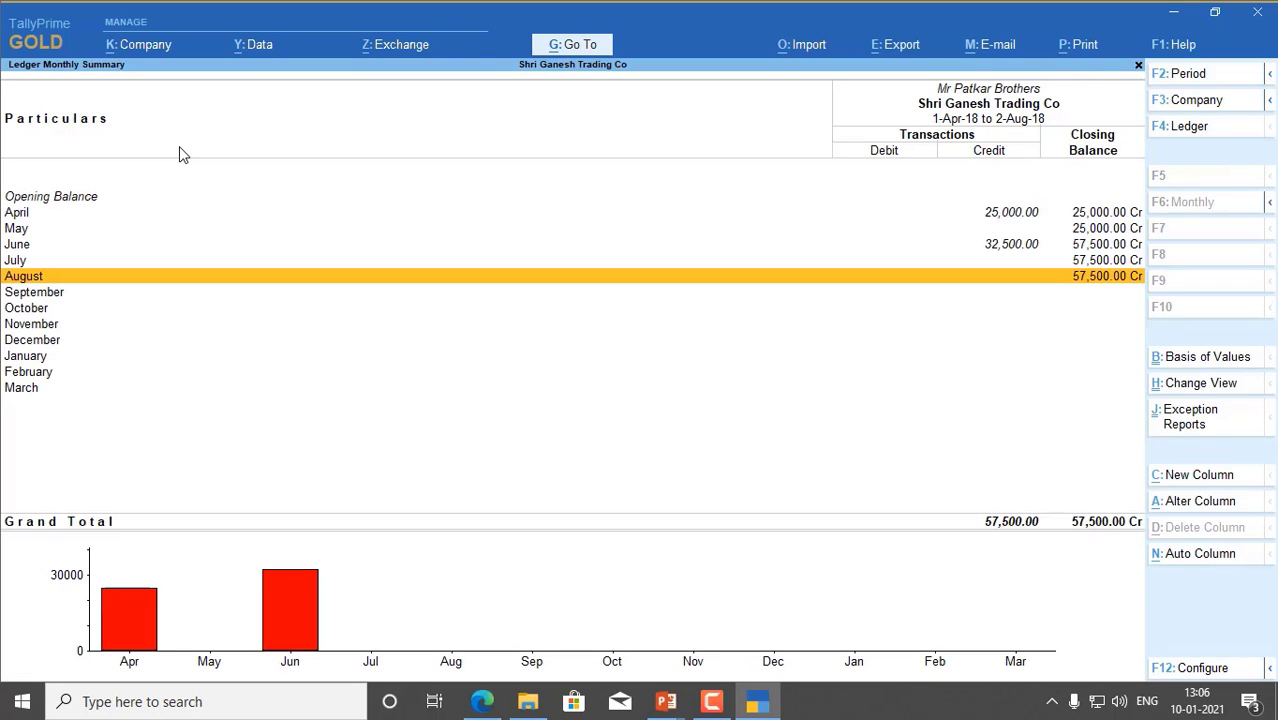
pyautogui.press('Up')
pyautogui.press('Up')
pyautogui.press('Up')
pyautogui.press('Up')
pyautogui.press('Down')
pyautogui.press('Down')
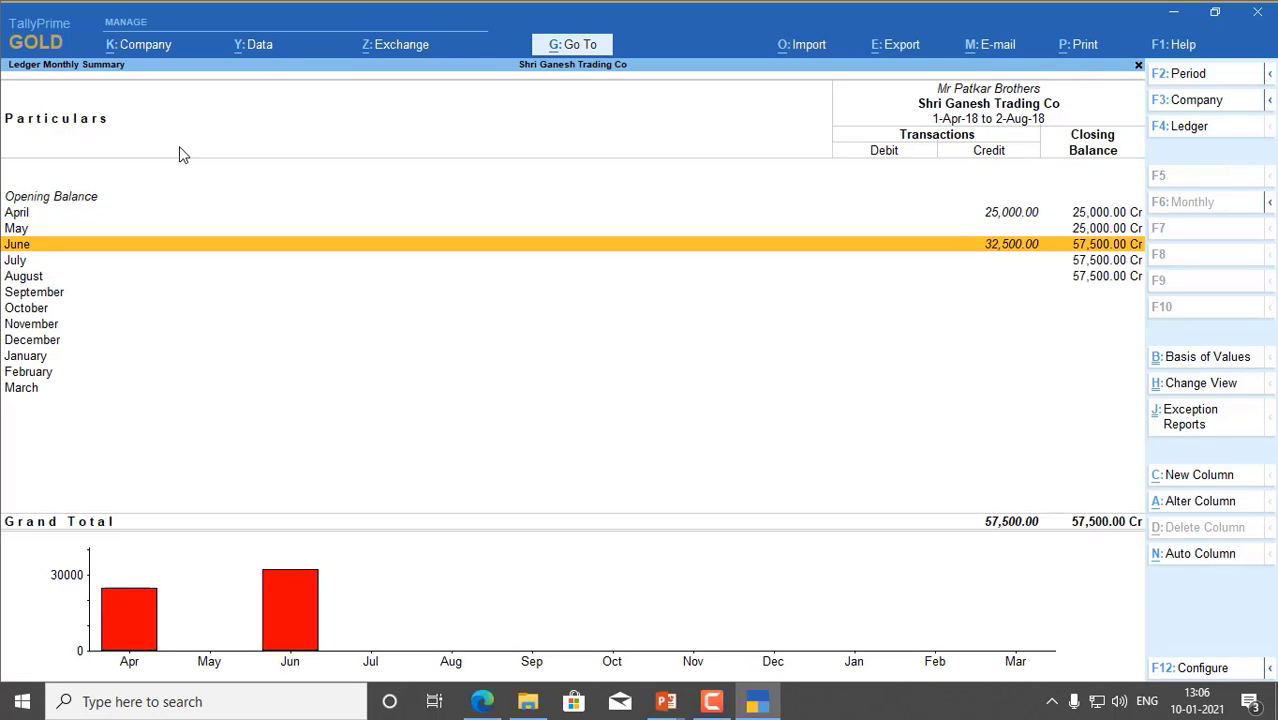
pyautogui.press('Down')
pyautogui.press('Up')
pyautogui.press('Up')
pyautogui.press('Up')
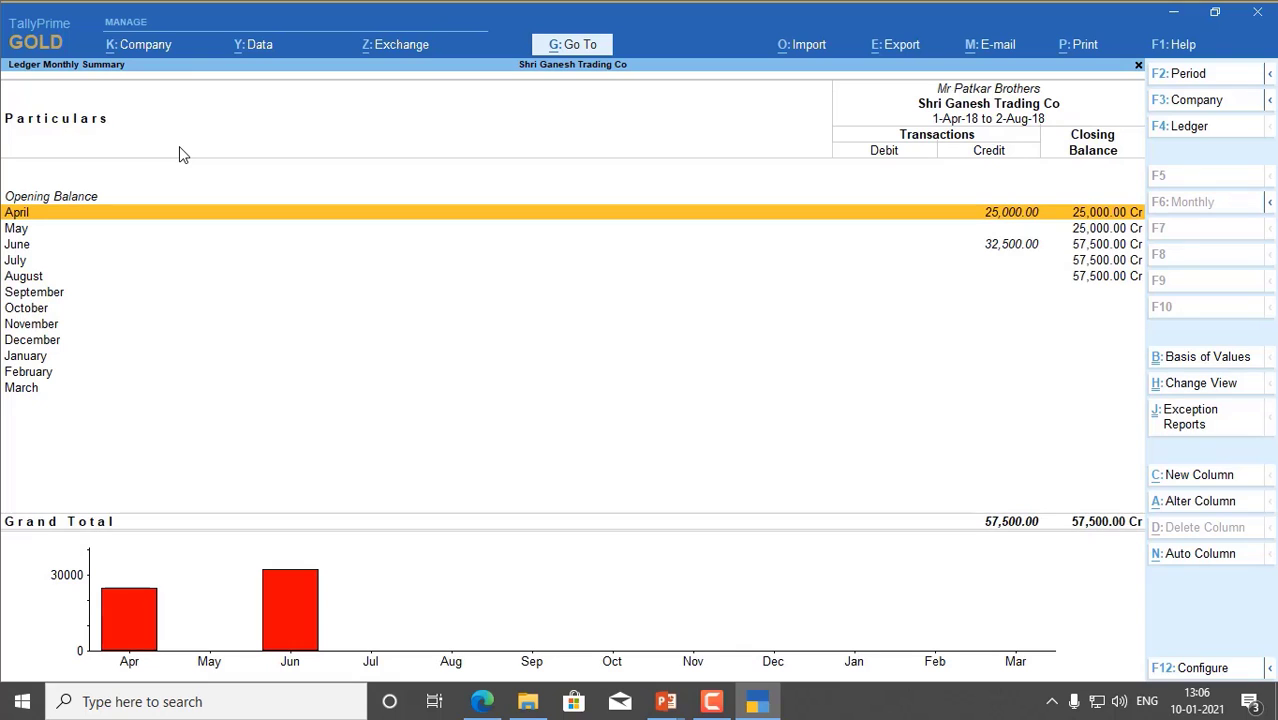
# Step: Check the April and June vouchers of Mr Patkar Brothers, and return to the Gateway of Tally
pyautogui.press('Return')
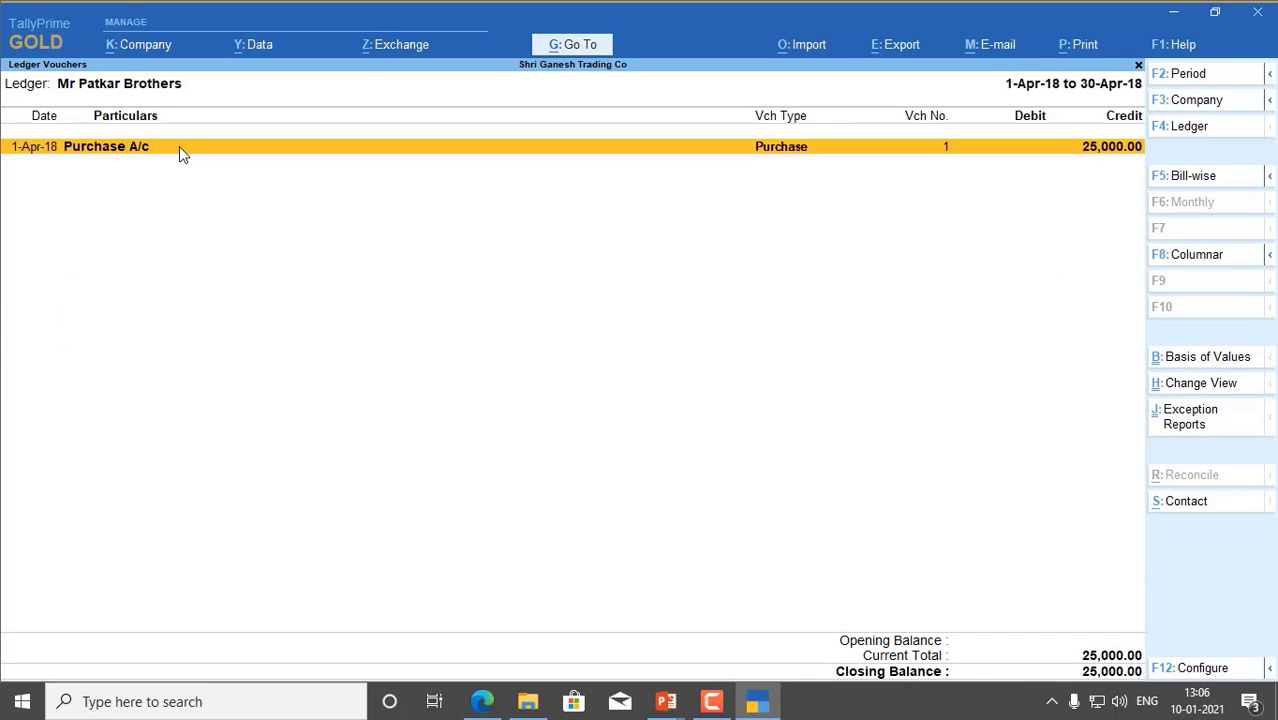
pyautogui.press('Escape')
pyautogui.press('Down')
pyautogui.press('Down')
pyautogui.press('Return')
pyautogui.press('Escape')
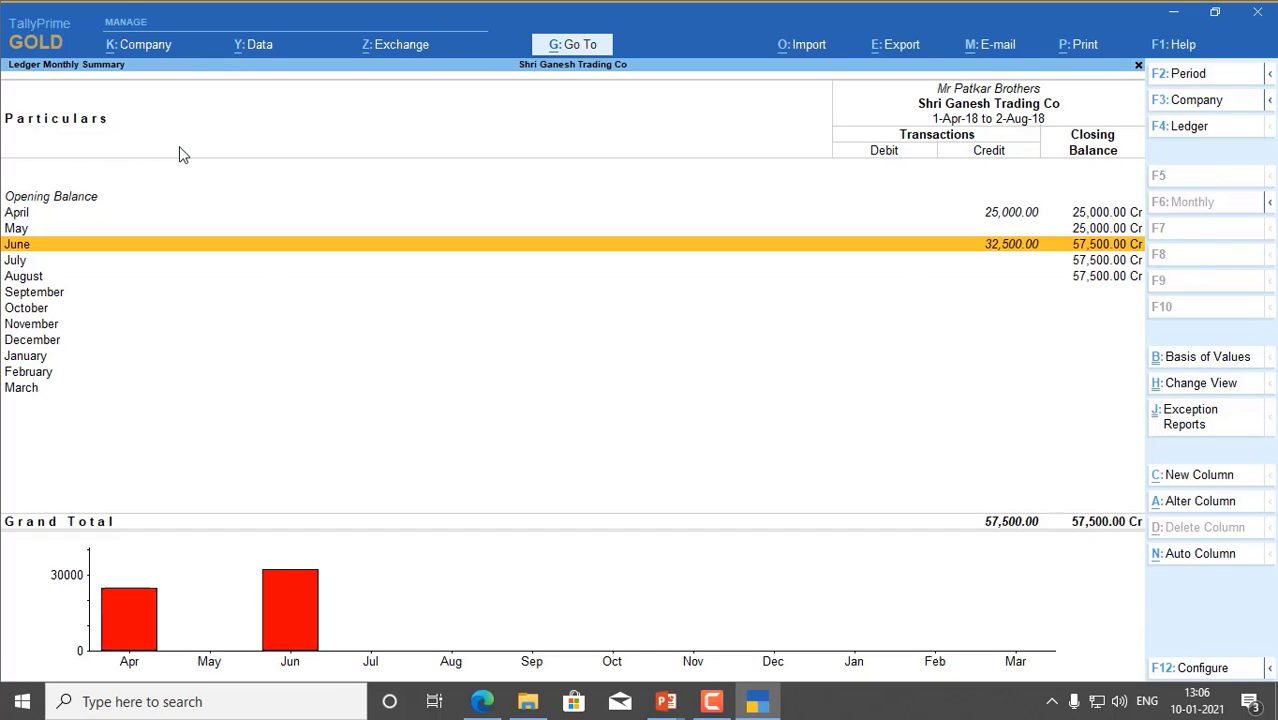
pyautogui.press('Escape')
pyautogui.press('Escape')
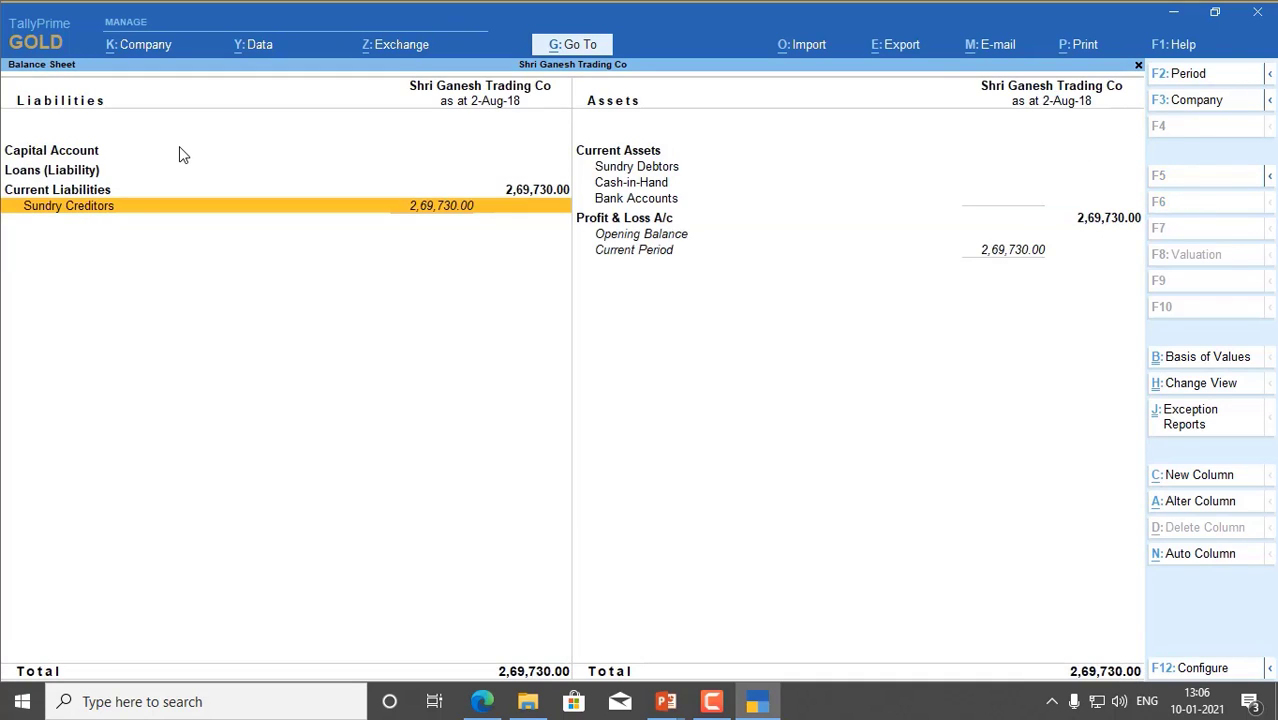
pyautogui.press('Escape')
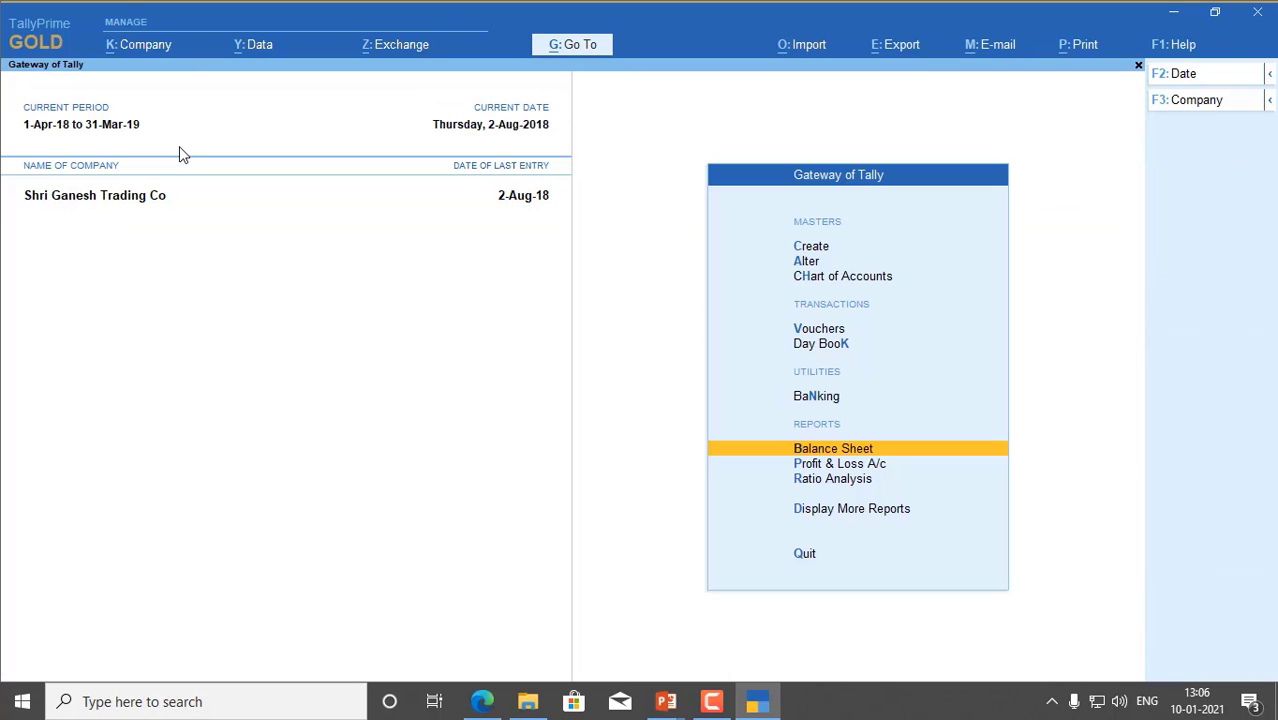
# Step: Open the Payables outstanding report from the Statements of Accounts to list the pending purchase bills
pyautogui.press('Down')
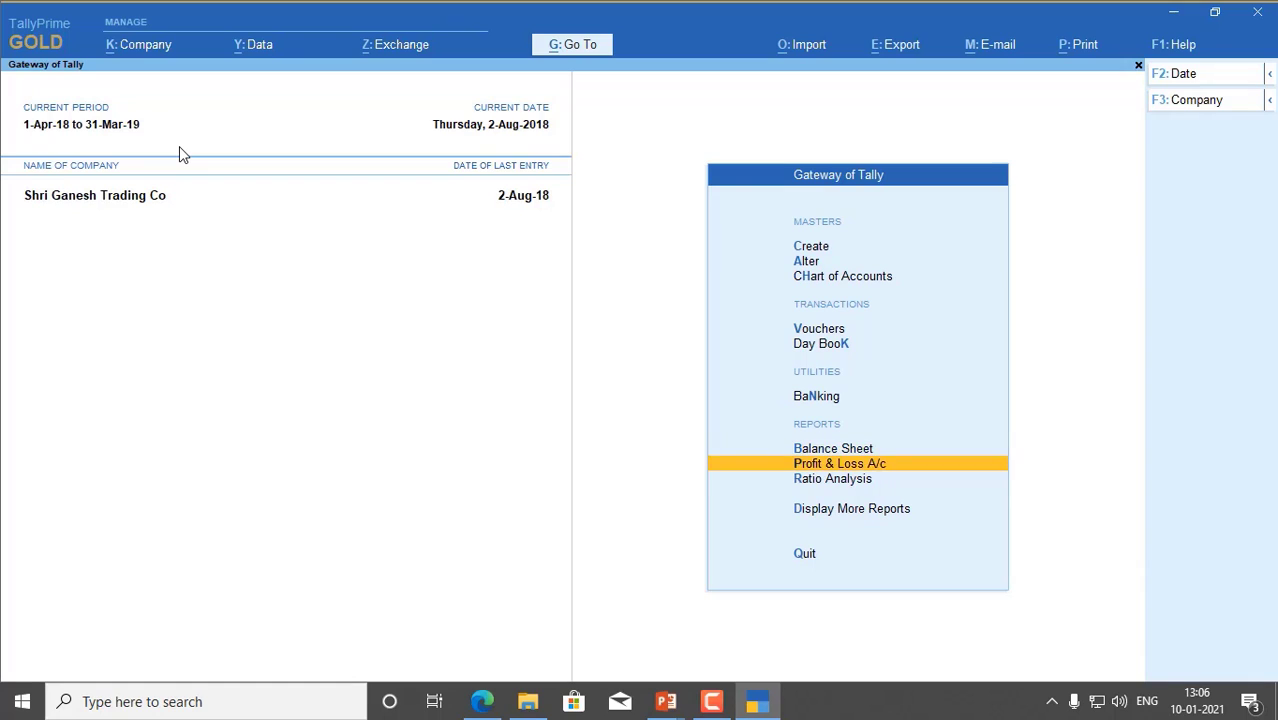
pyautogui.press('Down')
pyautogui.press('Down')
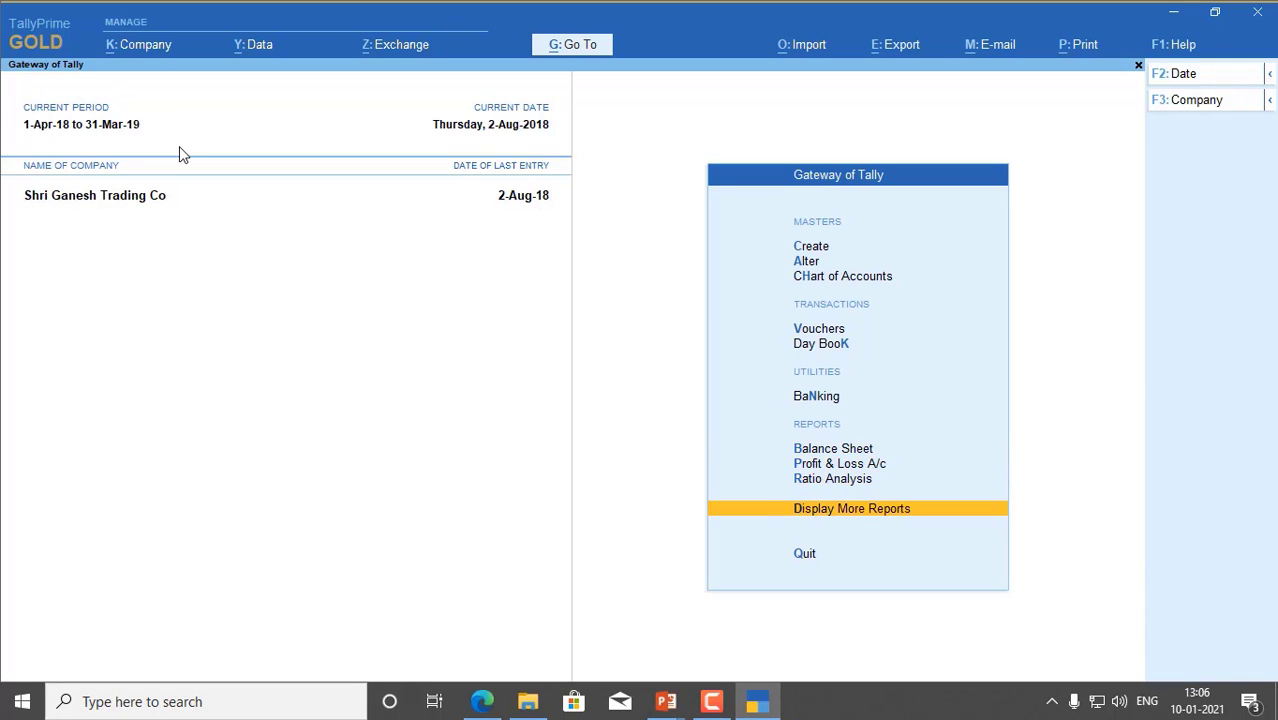
pyautogui.press('Return')
pyautogui.press('Down')
pyautogui.press('Down')
pyautogui.press('Down')
pyautogui.press('Down')
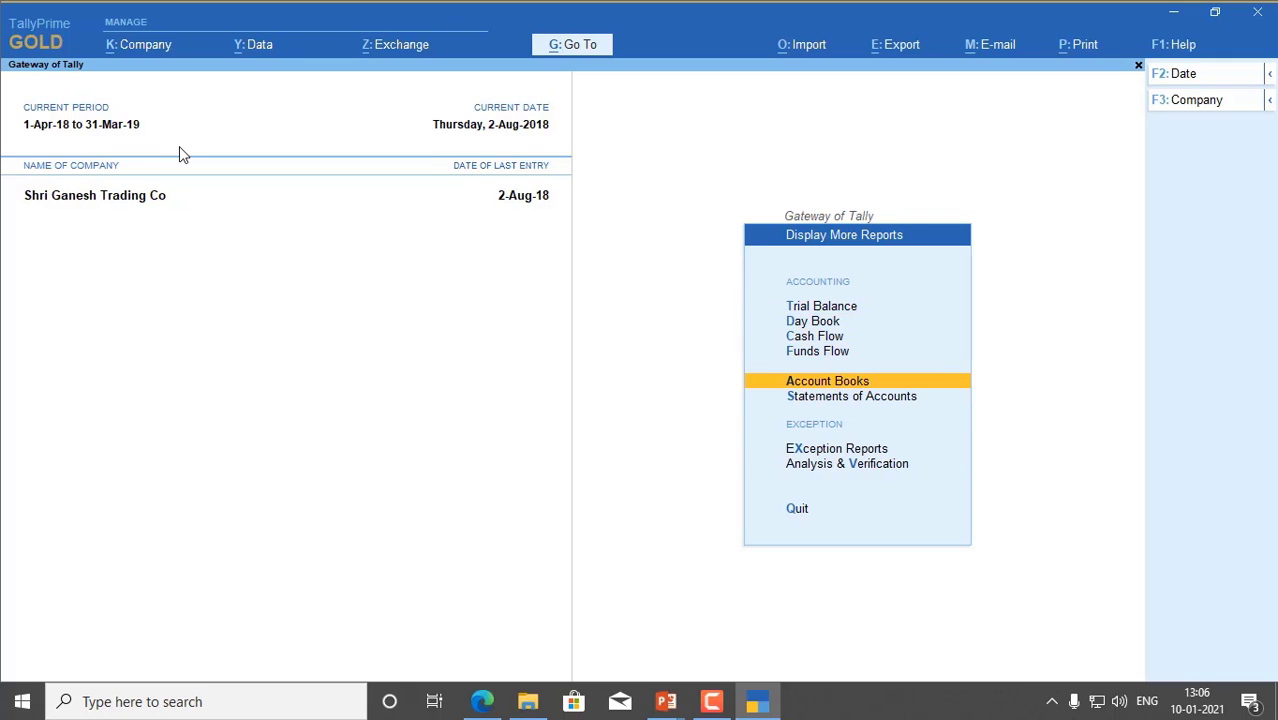
pyautogui.press('Down')
pyautogui.press('Down')
pyautogui.press('Up')
pyautogui.press('Return')
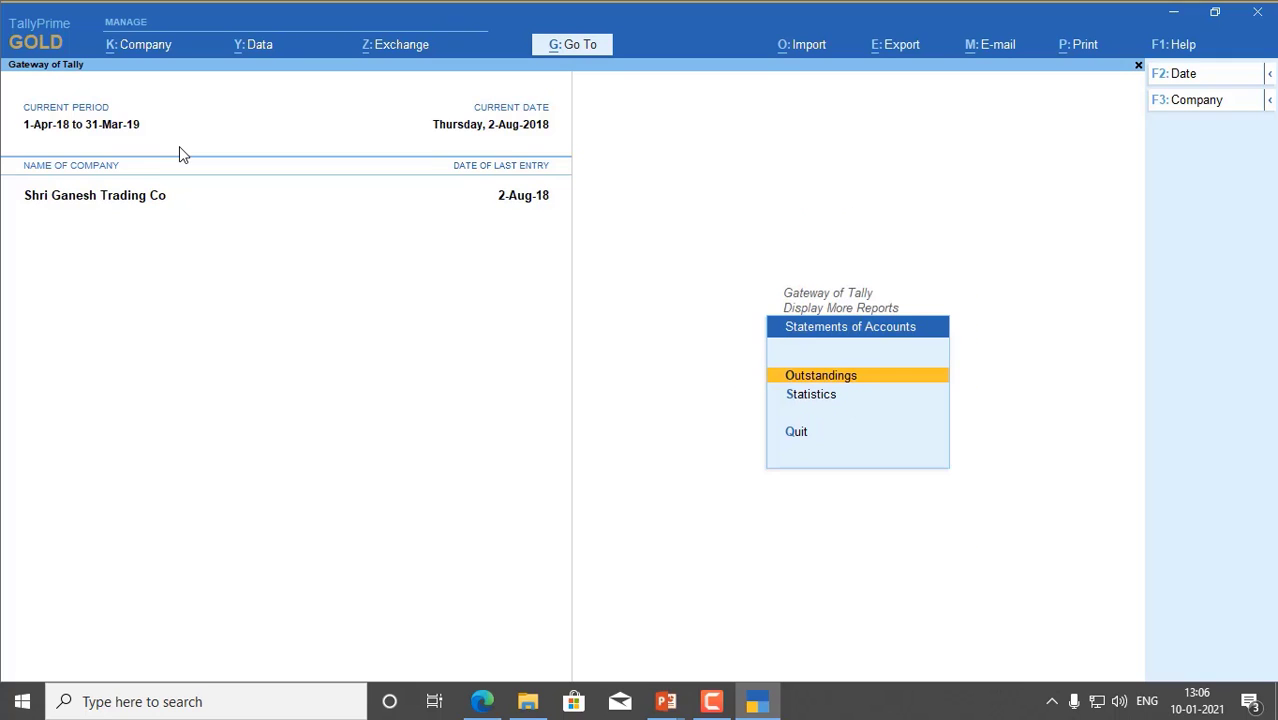
pyautogui.press('Return')
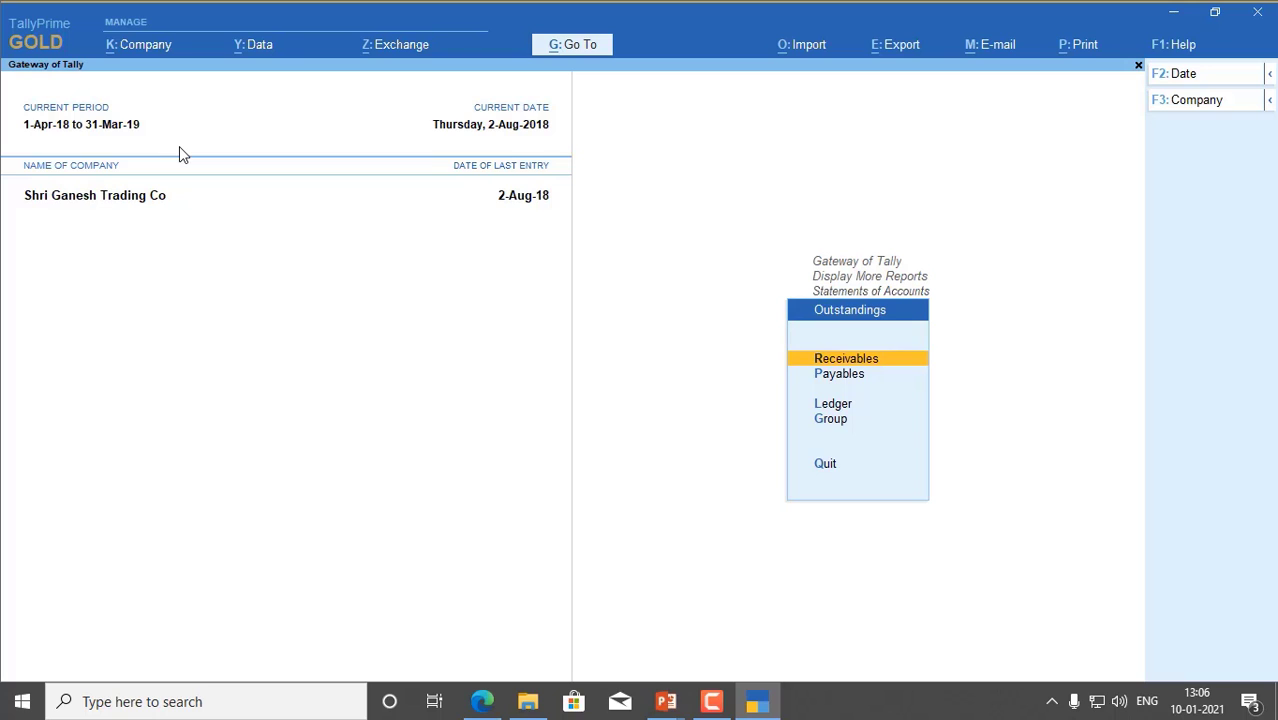
pyautogui.press('Down')
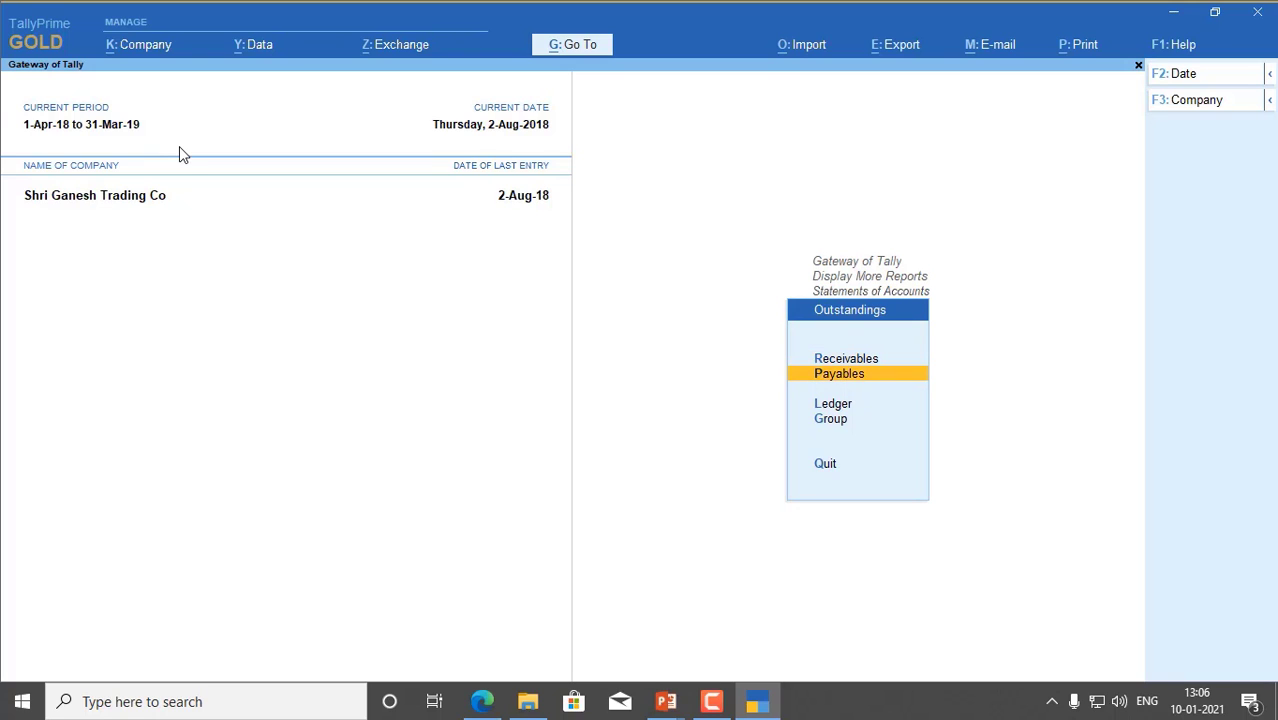
pyautogui.press('Return')
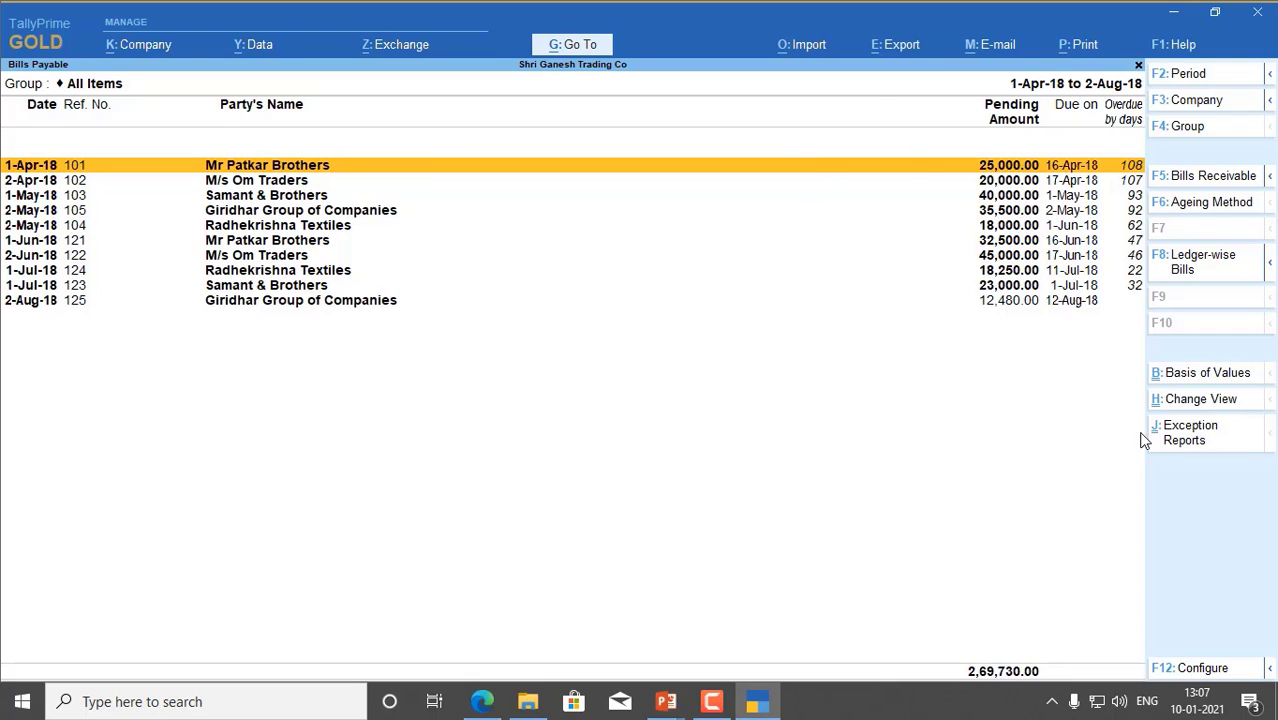
# Step: Review bills 125 and 101 in Bills Payable, and return to the Gateway of Tally
pyautogui.click(1000, 308)
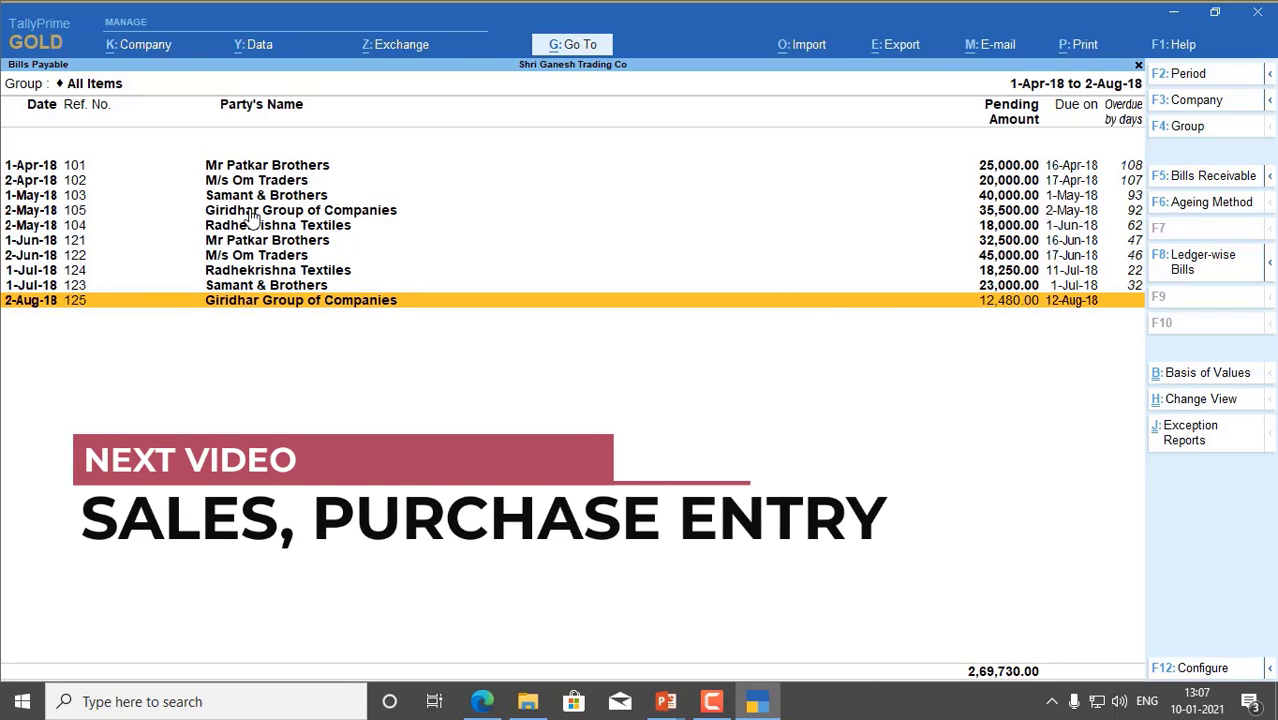
pyautogui.click(251, 168)
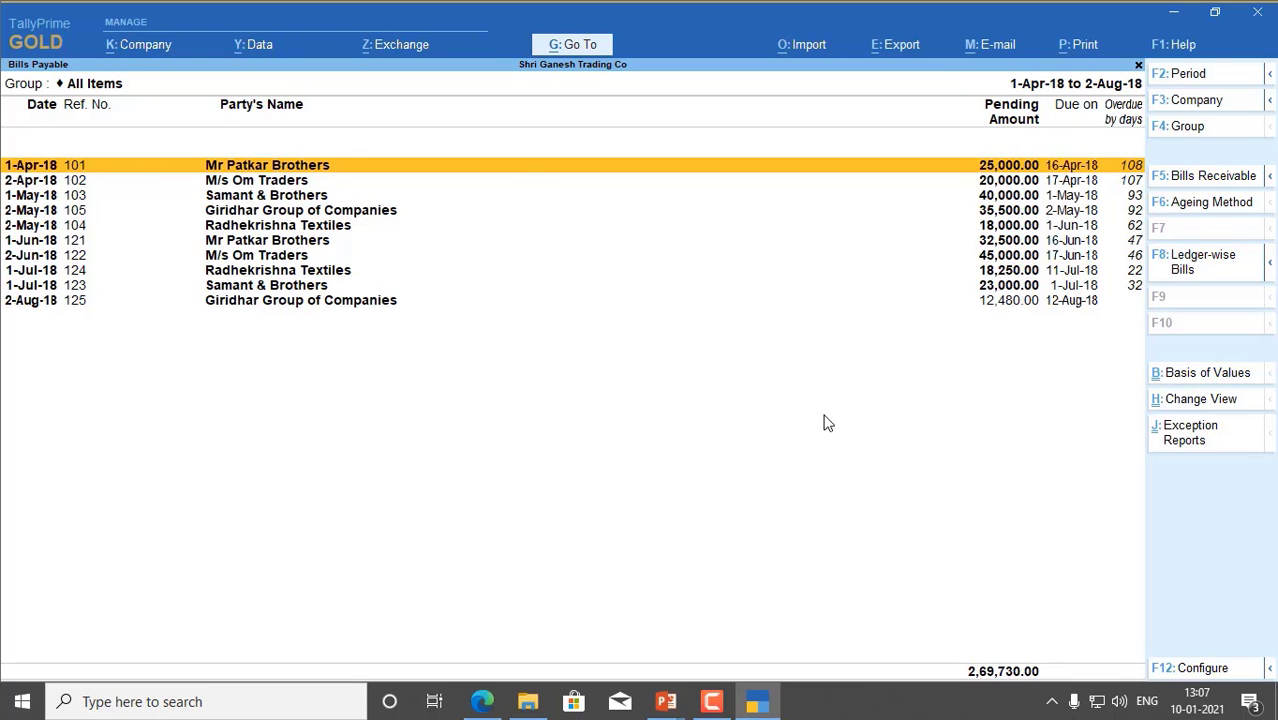
pyautogui.press('Escape')
pyautogui.press('Escape')
pyautogui.press('Escape')
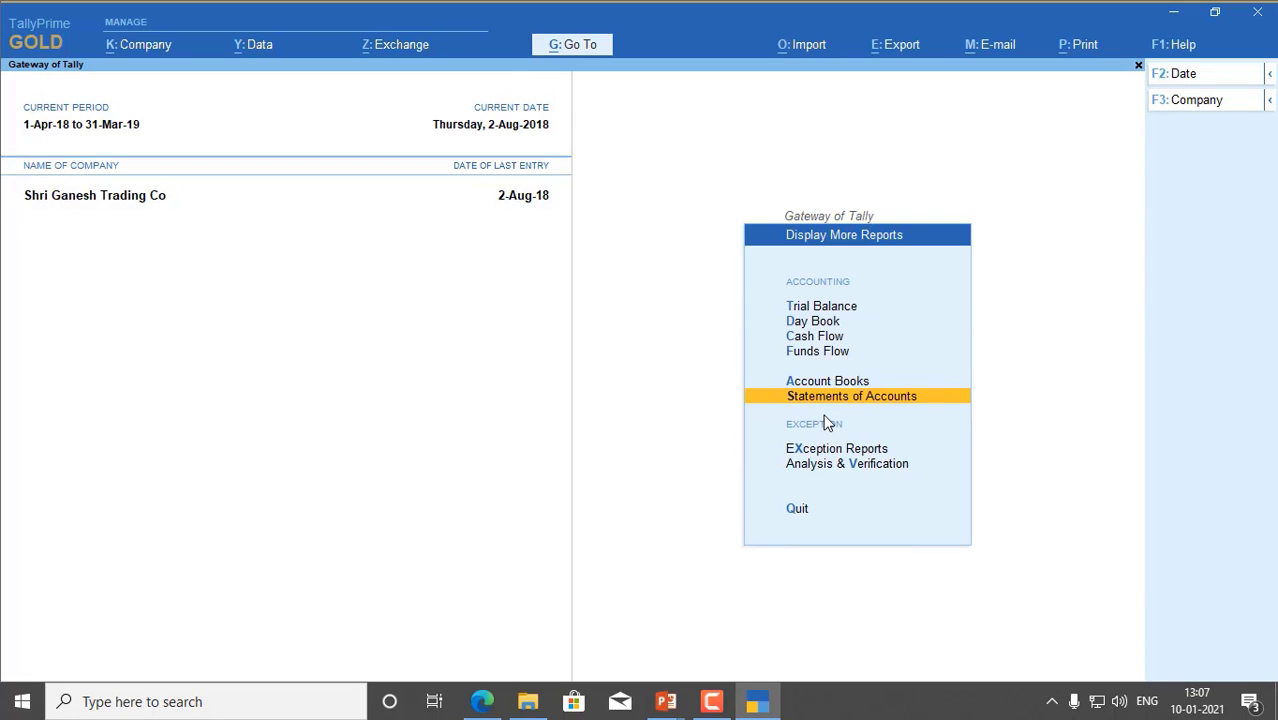
pyautogui.press('Escape')
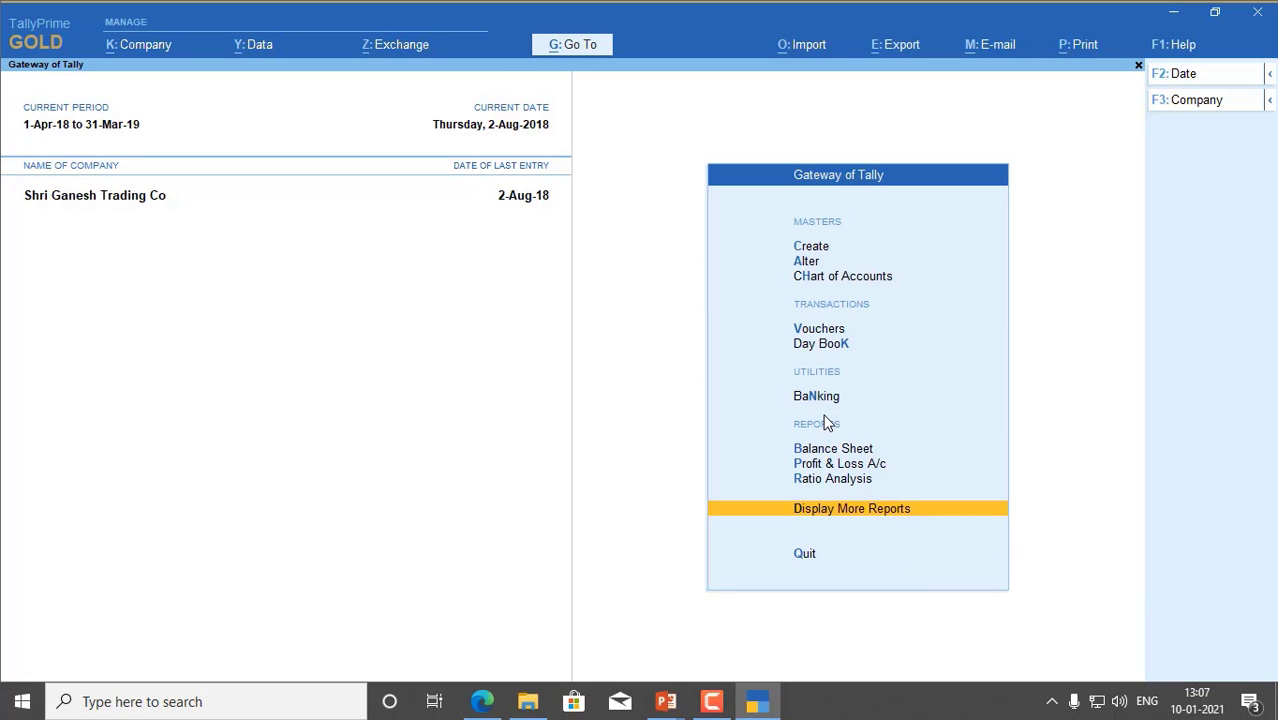